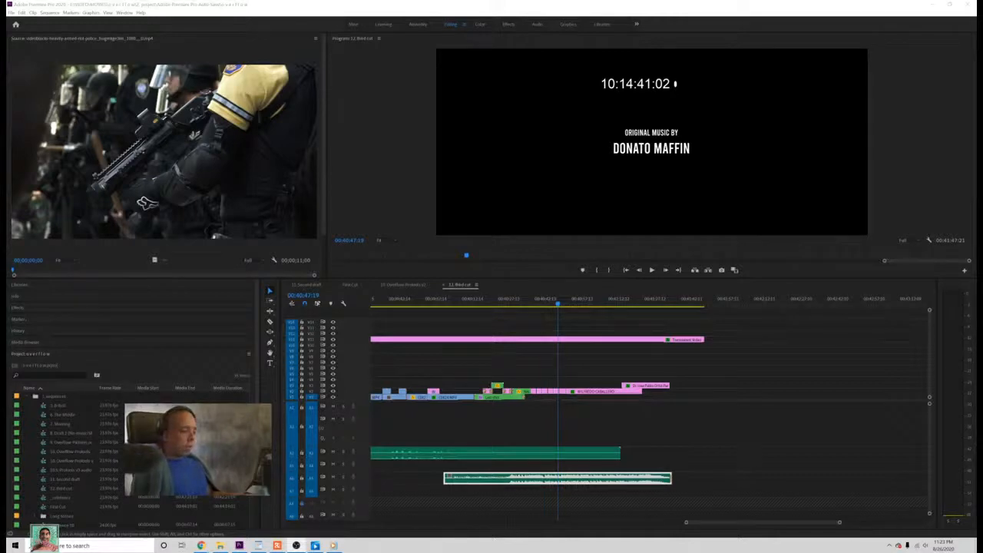
pyautogui.click(201, 545)
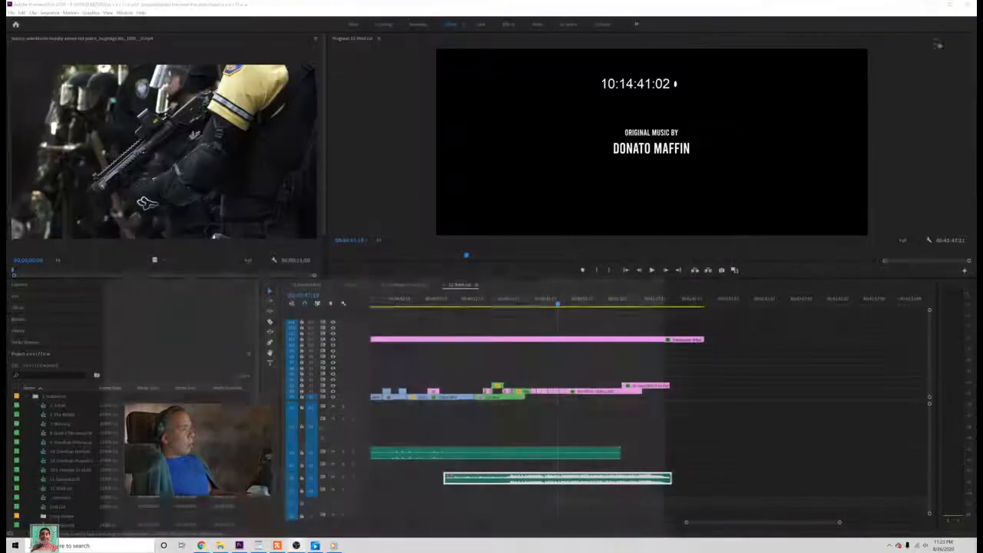
pyautogui.click(932, 6)
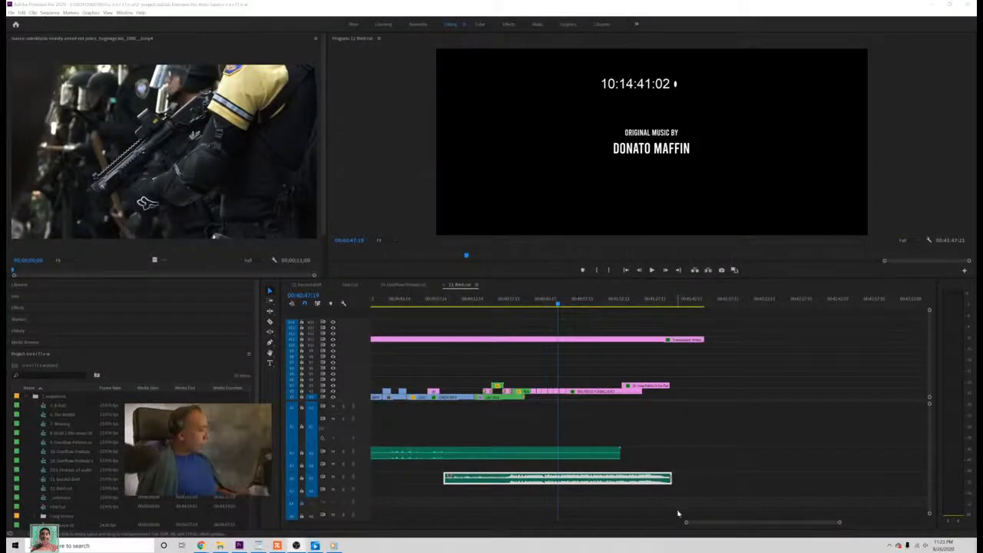
# Step: Zoom out the third cut timeline and review the kitchen scene between about 00:35:50 and 00:36:38
pyautogui.moveTo(686, 524); pyautogui.dragTo(635, 527)
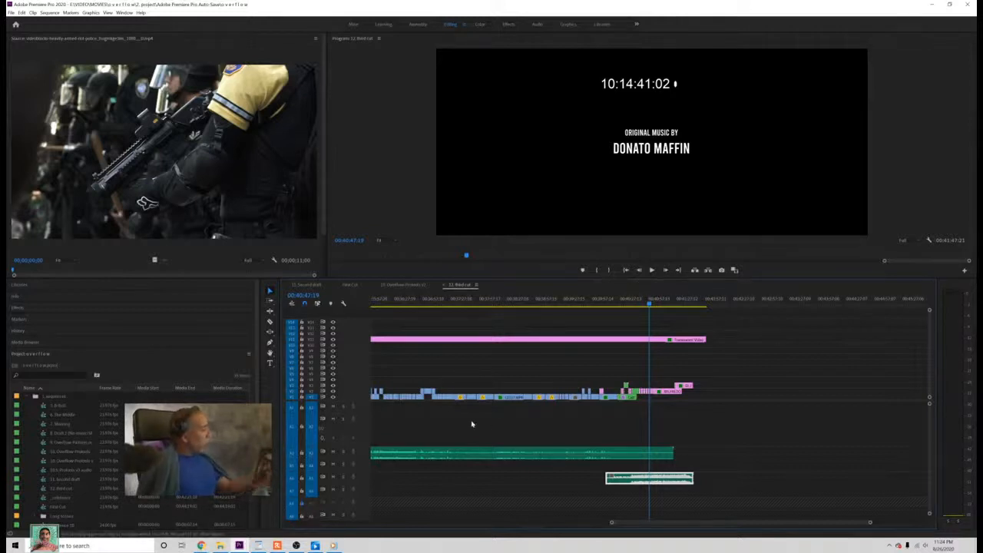
pyautogui.moveTo(611, 523); pyautogui.dragTo(549, 528)
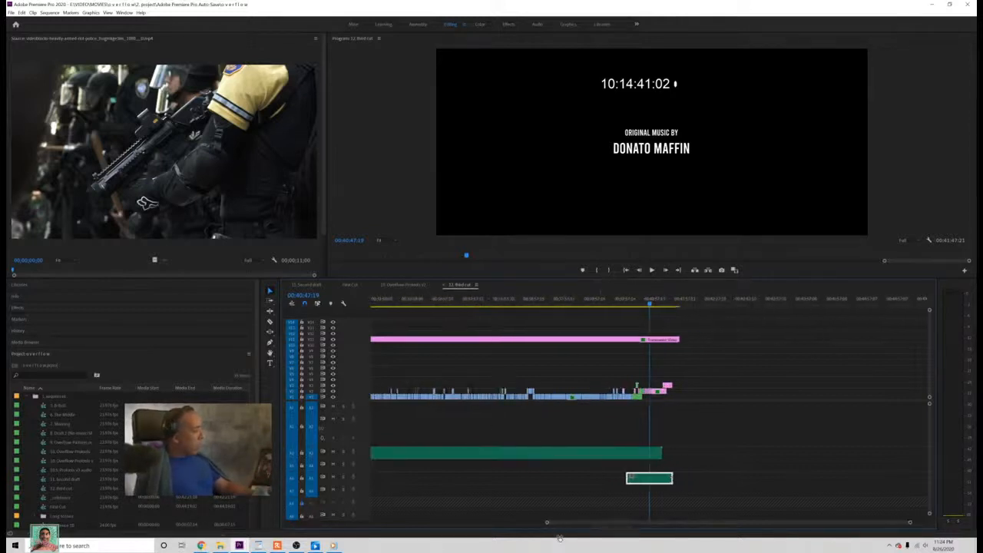
pyautogui.moveTo(587, 304); pyautogui.dragTo(501, 314)
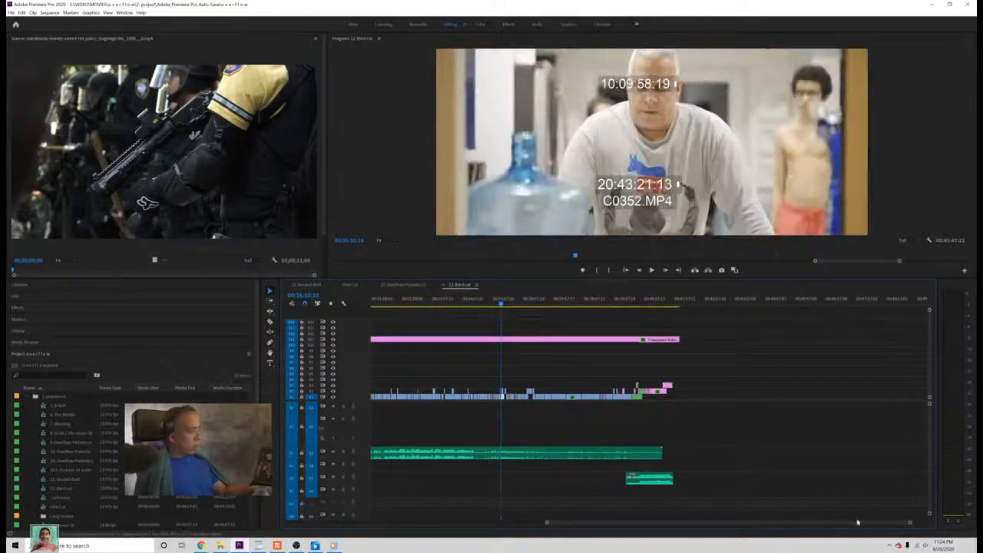
pyautogui.moveTo(910, 523); pyautogui.dragTo(832, 524)
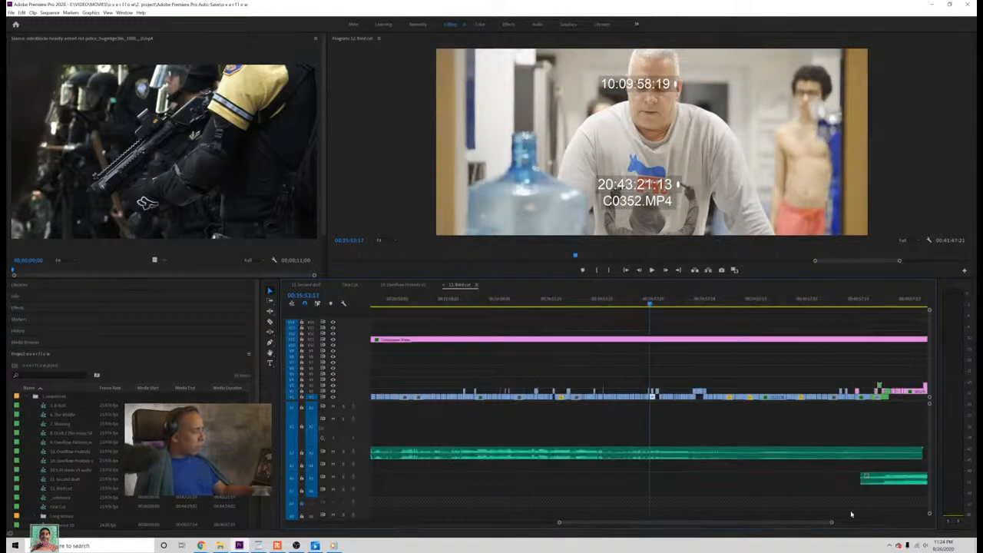
pyautogui.moveTo(650, 305); pyautogui.dragTo(679, 327)
pyautogui.press('space')
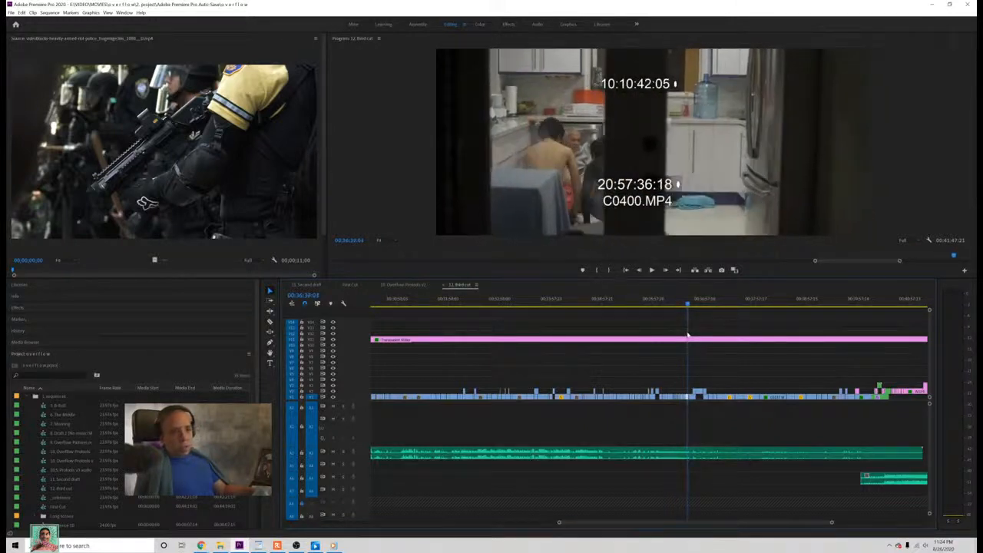
pyautogui.press('space')
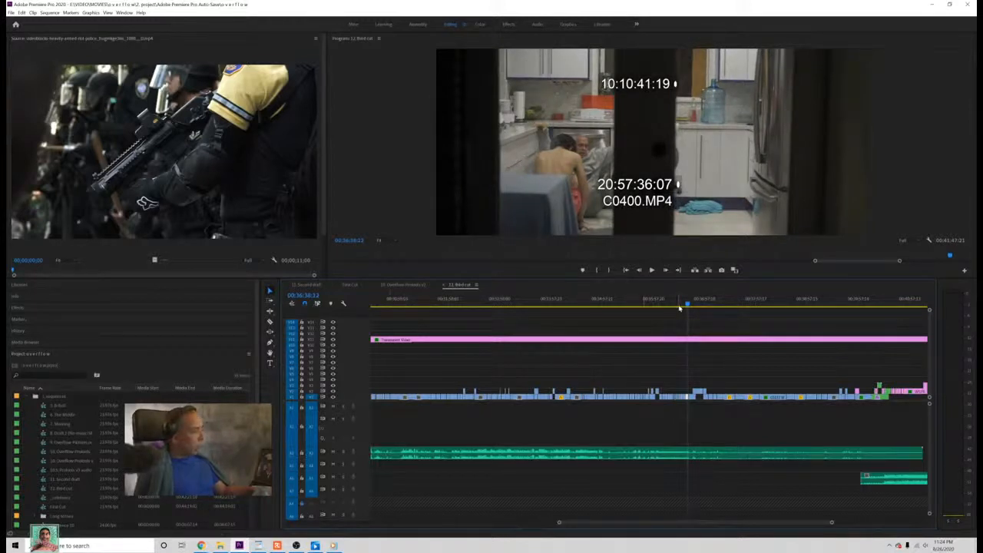
# Step: Play the third cut's kitchen scene from about 00:36:15, and replay it from before the close-up of the hand holding keys
pyautogui.click(668, 305)
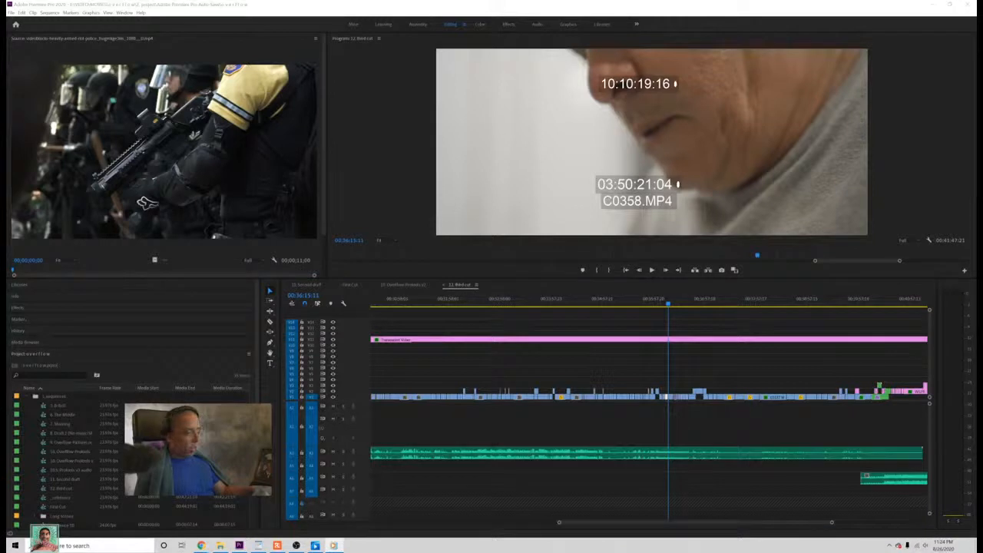
pyautogui.click(651, 269)
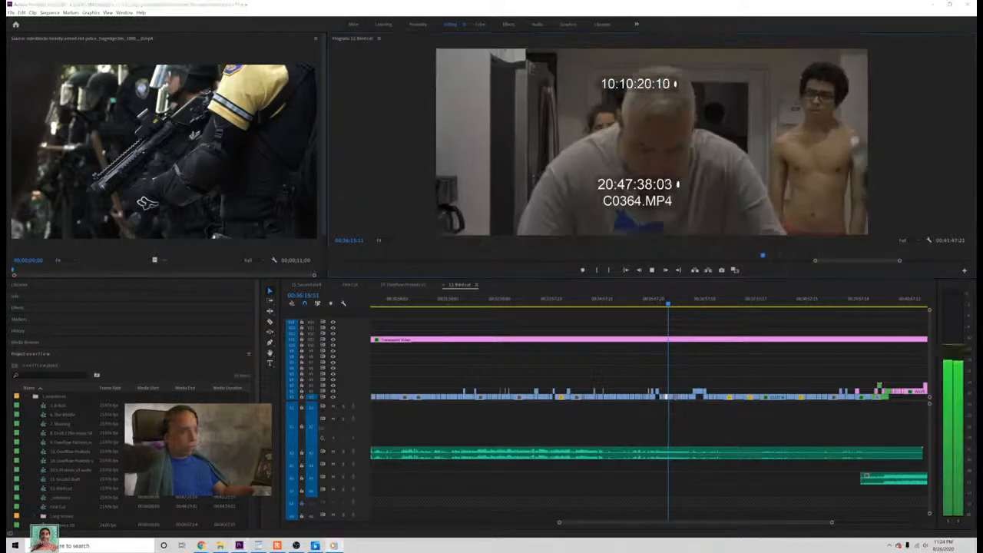
pyautogui.press('space')
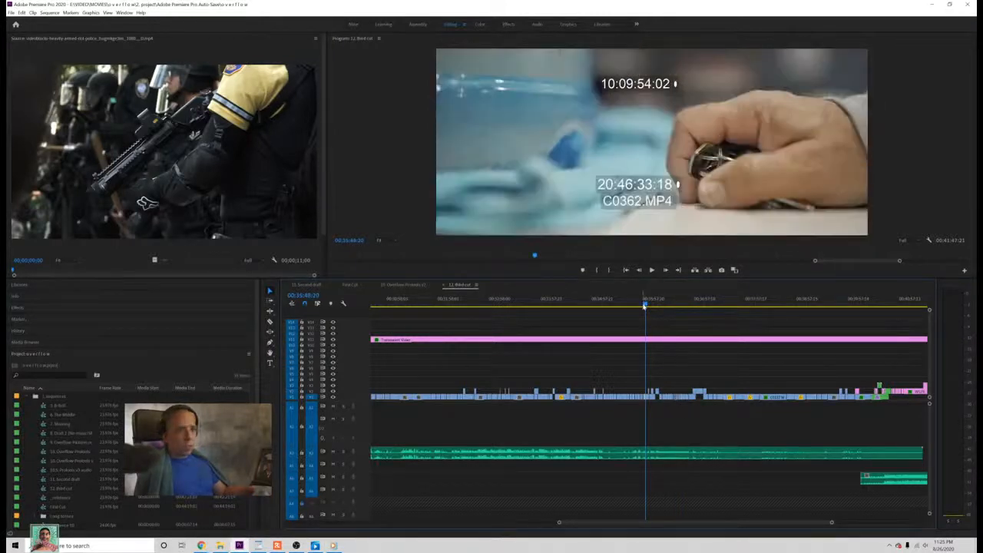
pyautogui.click(637, 304)
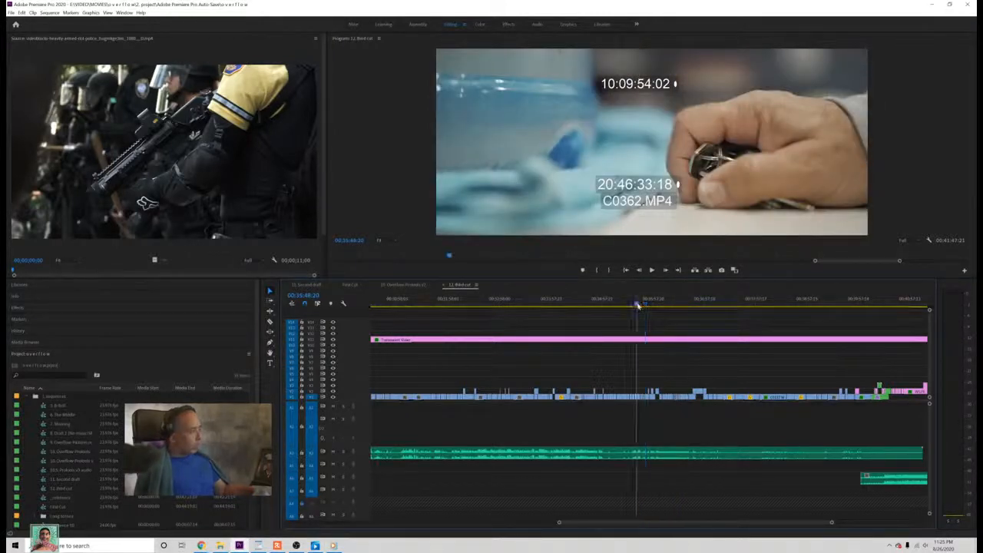
pyautogui.press('space')
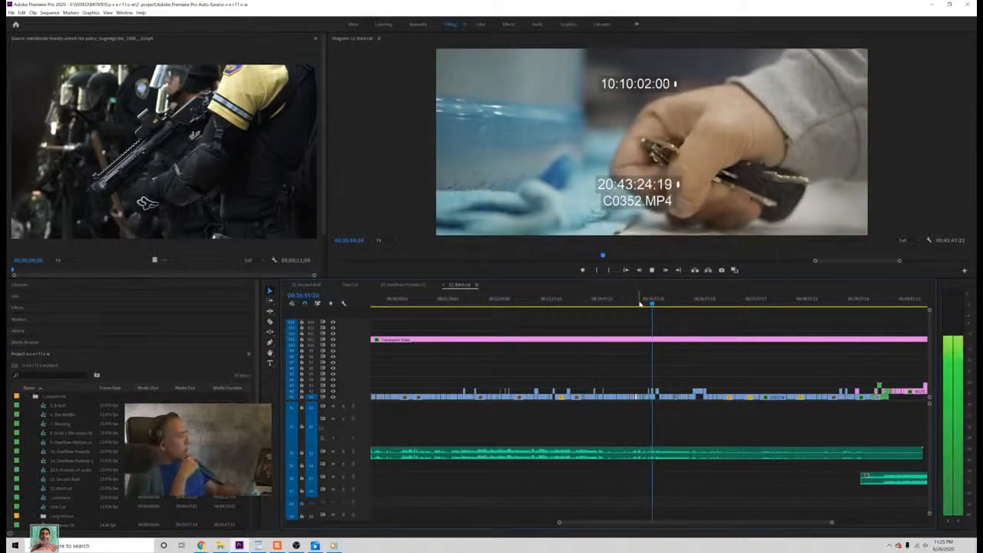
pyautogui.press('space')
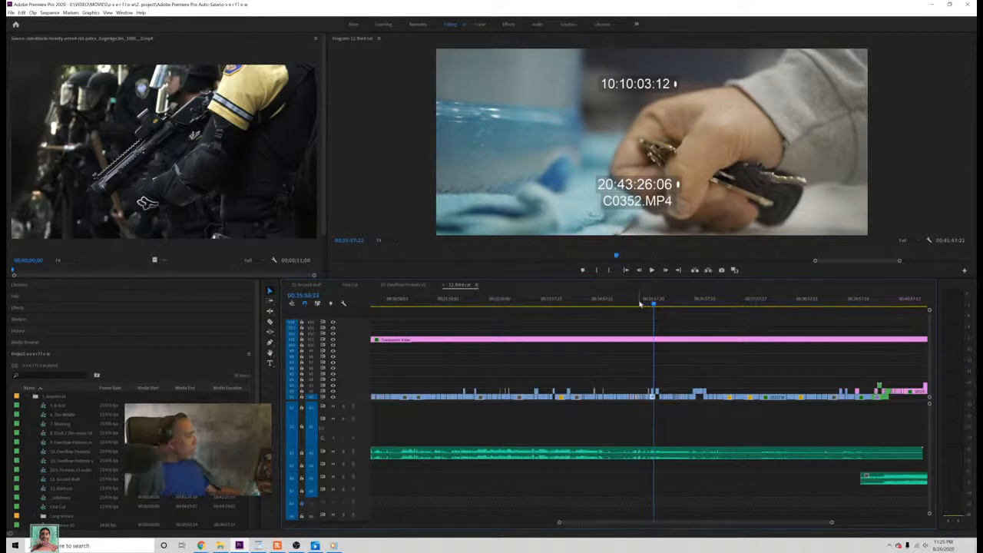
# Step: Open the First Cut sequence, scrub through its kitchen scene and play it from about 00:37:30
pyautogui.click(353, 285)
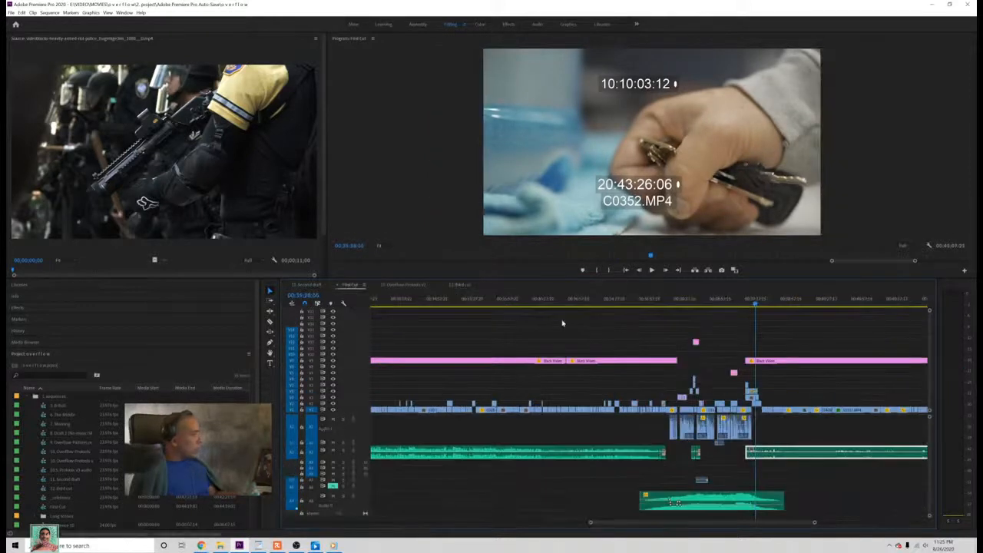
pyautogui.click(662, 305)
pyautogui.moveTo(662, 304); pyautogui.dragTo(520, 311)
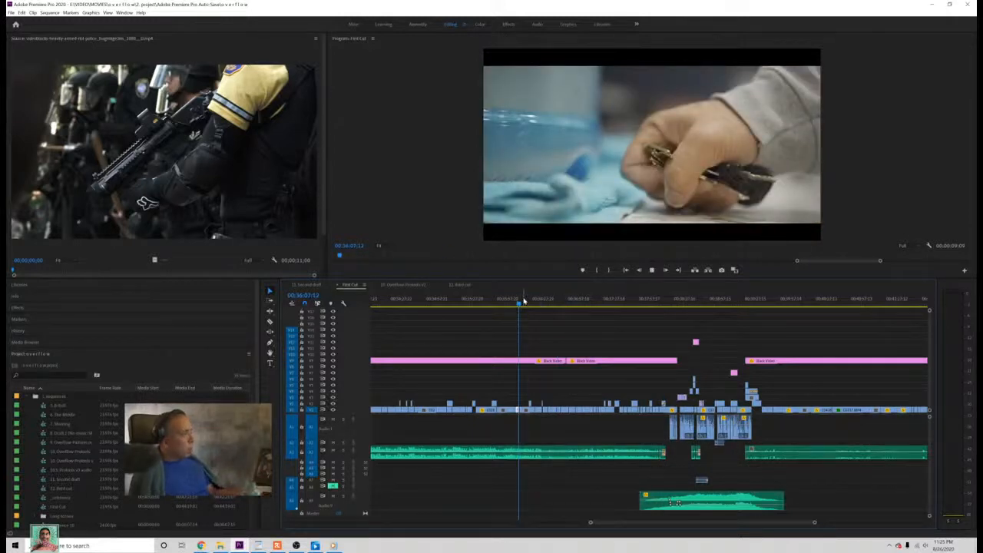
pyautogui.moveTo(525, 299); pyautogui.dragTo(623, 324)
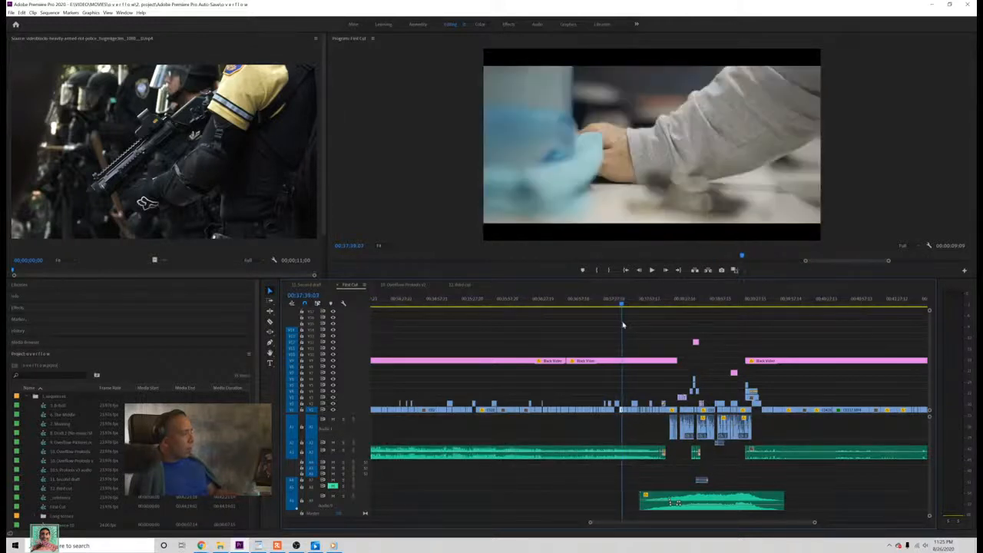
pyautogui.press('space')
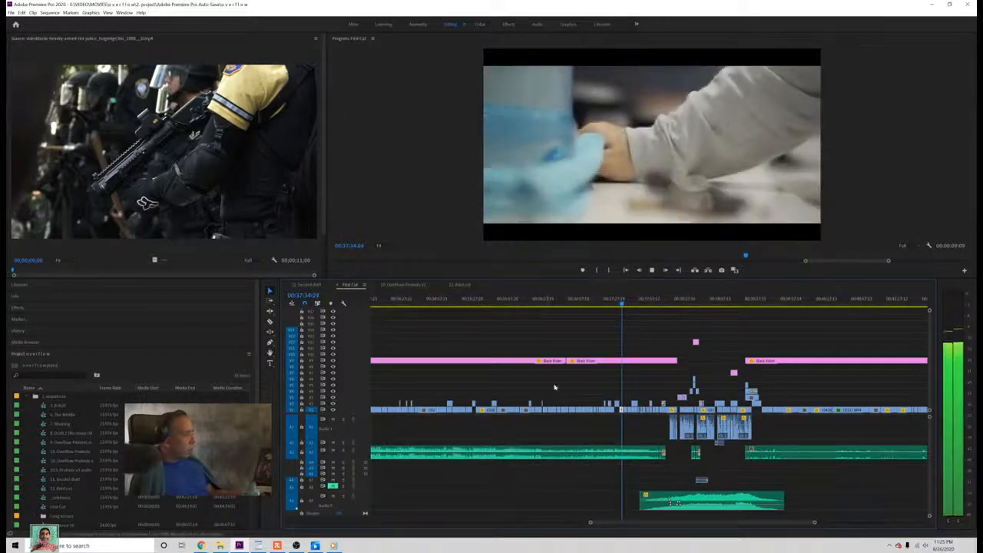
pyautogui.click(604, 304)
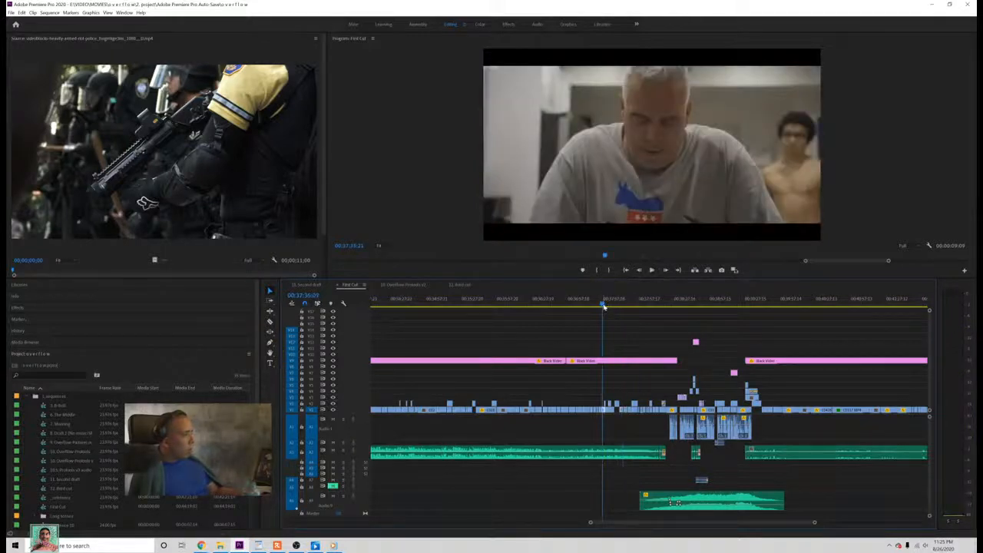
pyautogui.press('space')
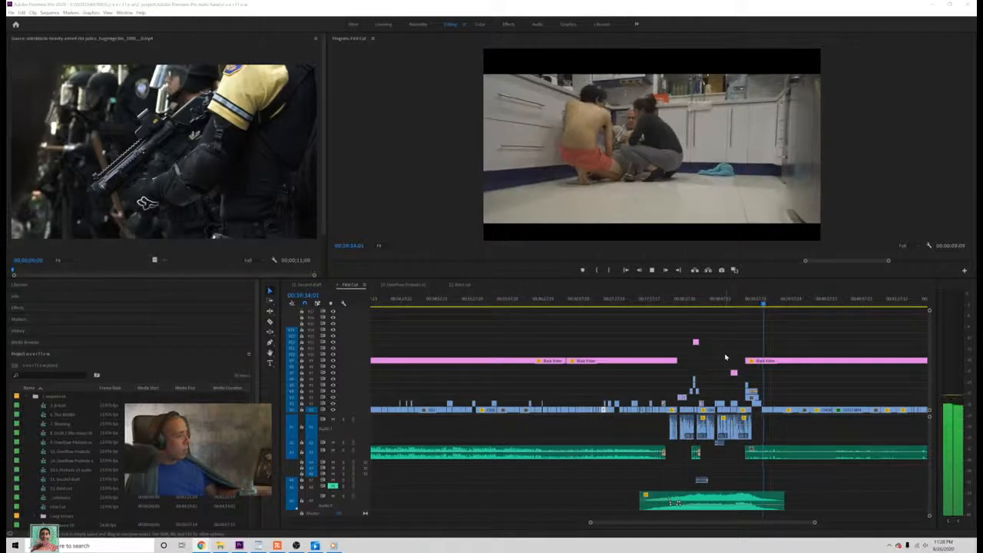
# Step: Return to the dark door shot at about 00:38:12 in First Cut, save the project, and scrub ahead to about 00:39:11
pyautogui.click(669, 301)
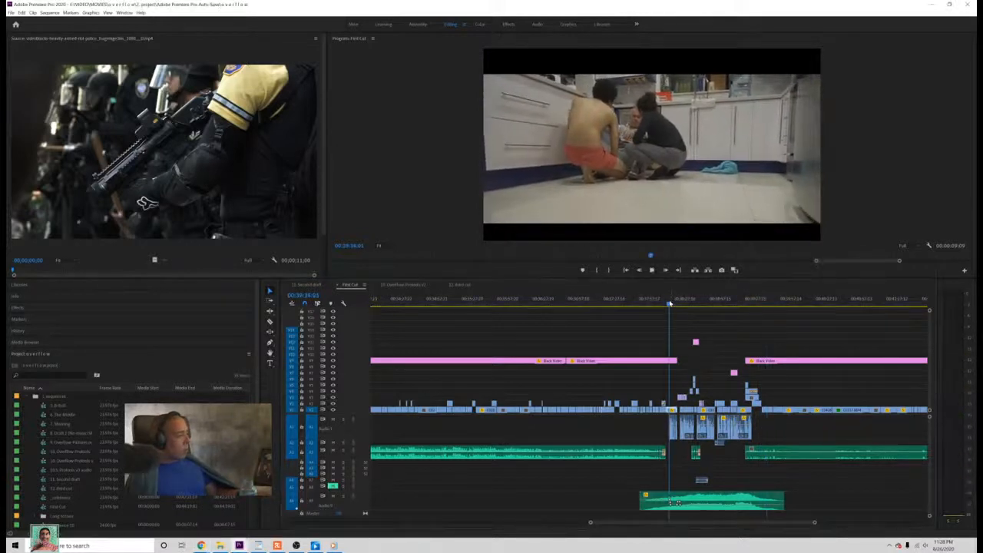
pyautogui.moveTo(669, 304); pyautogui.dragTo(668, 307)
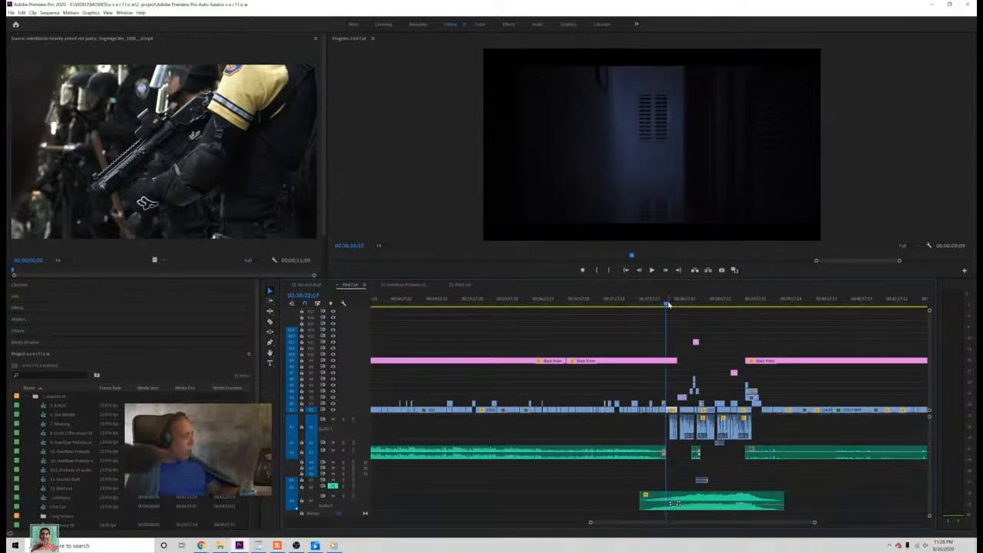
pyautogui.hotkey('ctrl', 's')
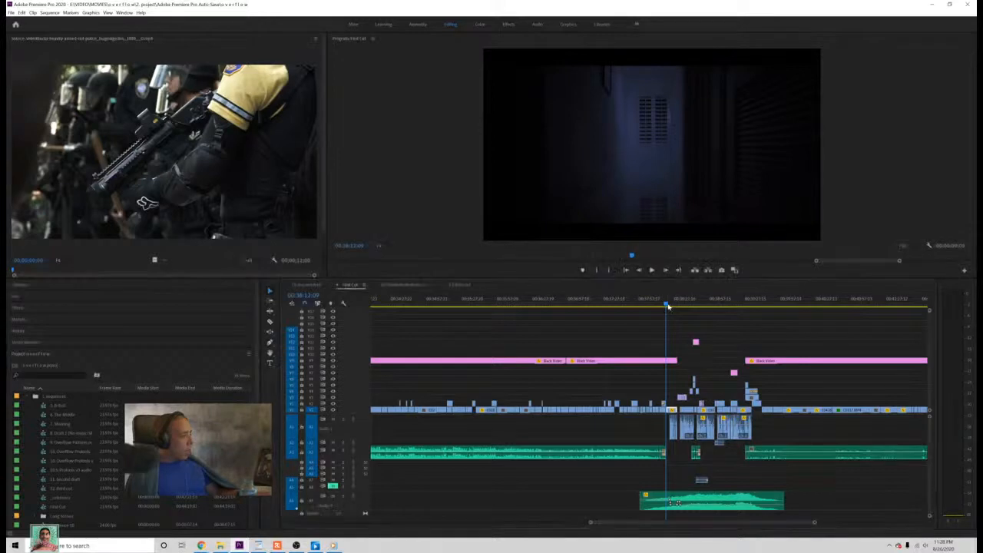
pyautogui.moveTo(669, 307); pyautogui.dragTo(736, 361)
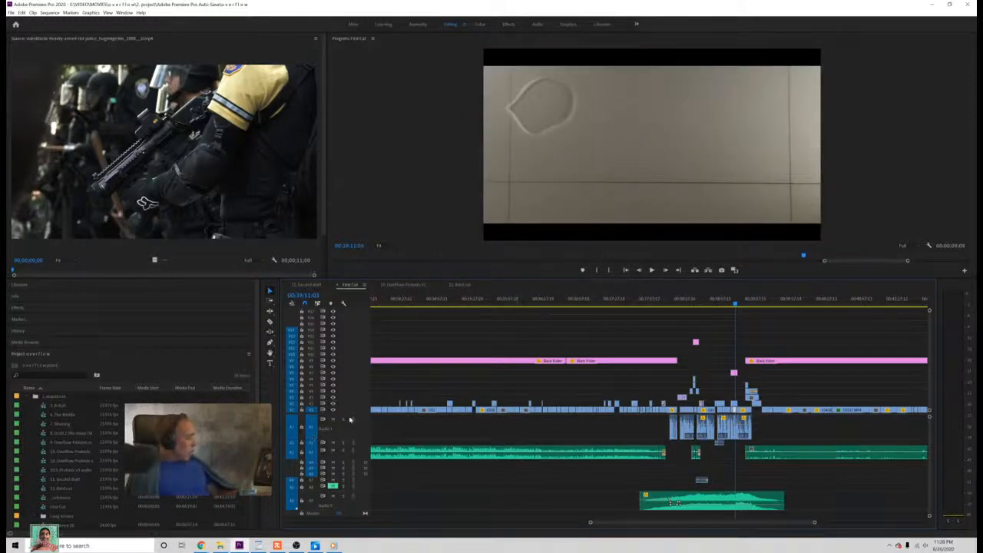
# Step: Switch to the third cut sequence and examine the spilling water bottle shot at about 00:36:33
pyautogui.click(459, 285)
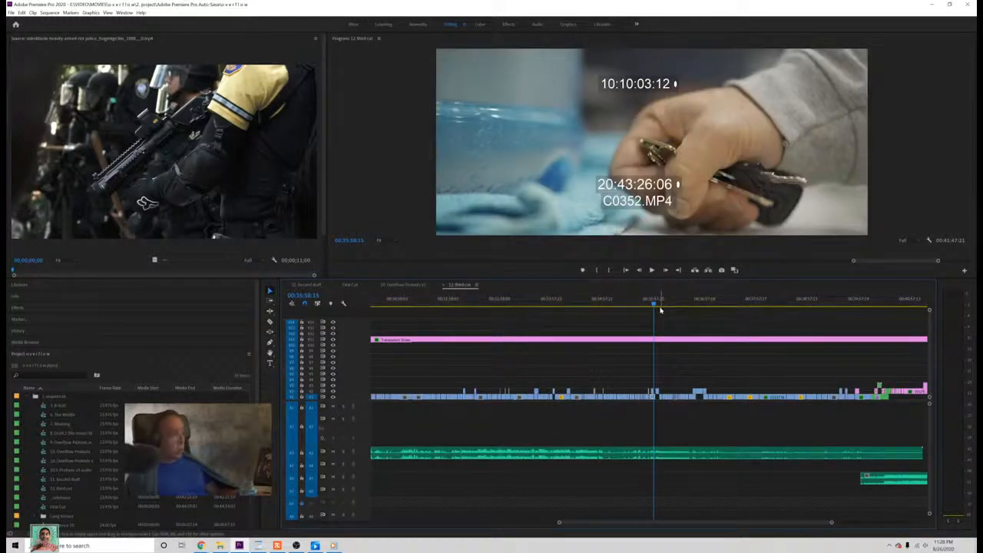
pyautogui.moveTo(657, 305); pyautogui.dragTo(683, 304)
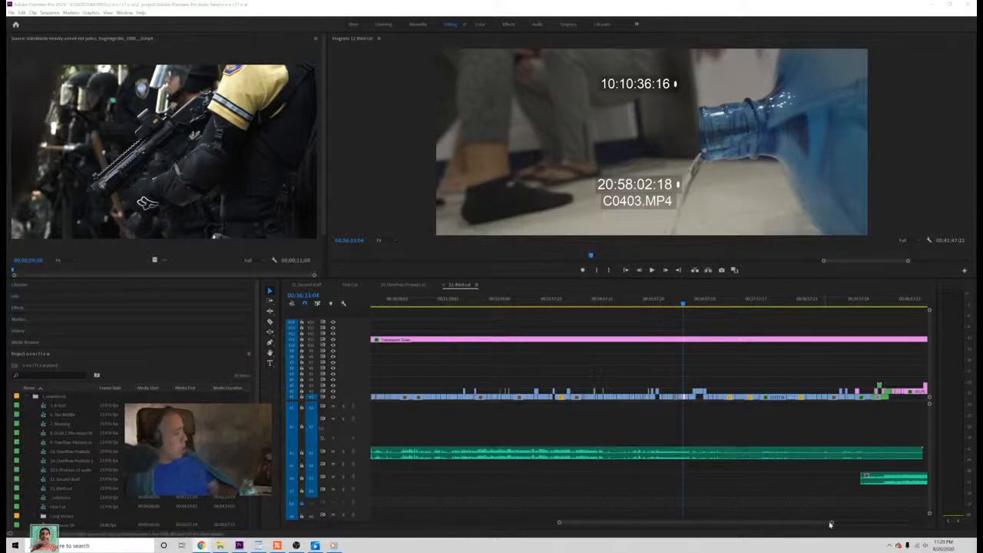
pyautogui.moveTo(832, 523); pyautogui.dragTo(834, 524)
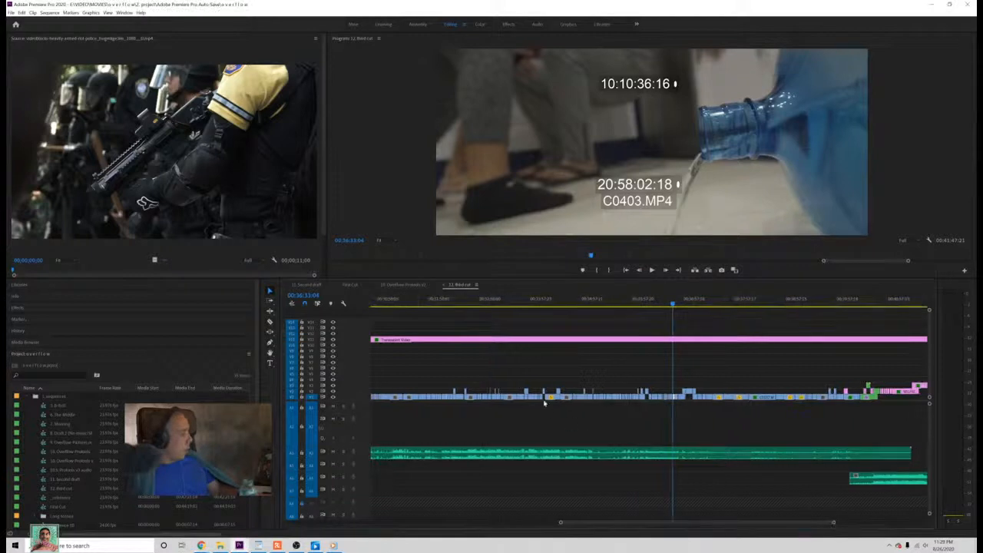
# Step: Return to the First Cut sequence and play the laptop video-call scene from about 00:39:07 through to the man's close-up at 00:39:41
pyautogui.click(347, 284)
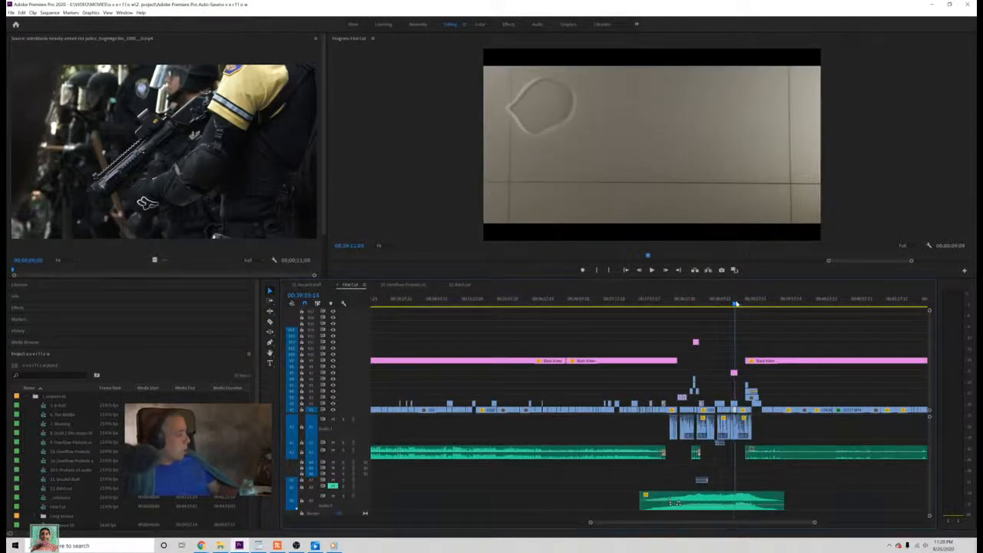
pyautogui.moveTo(735, 306); pyautogui.dragTo(740, 309)
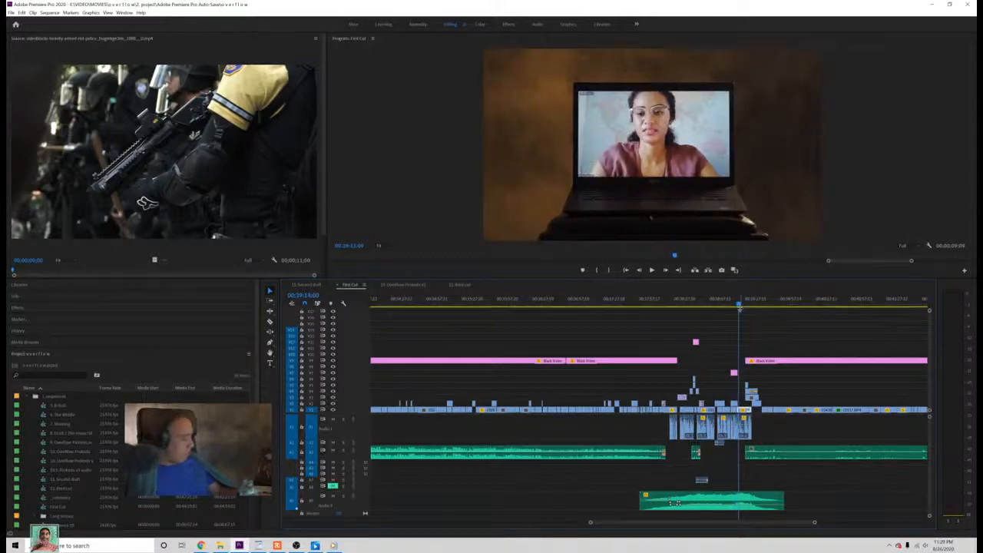
pyautogui.press('space')
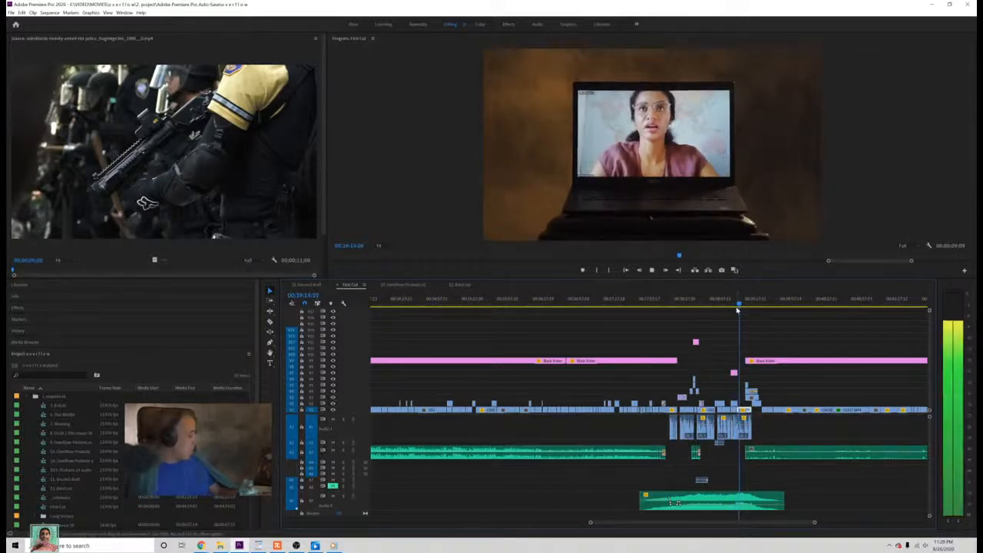
pyautogui.click(730, 305)
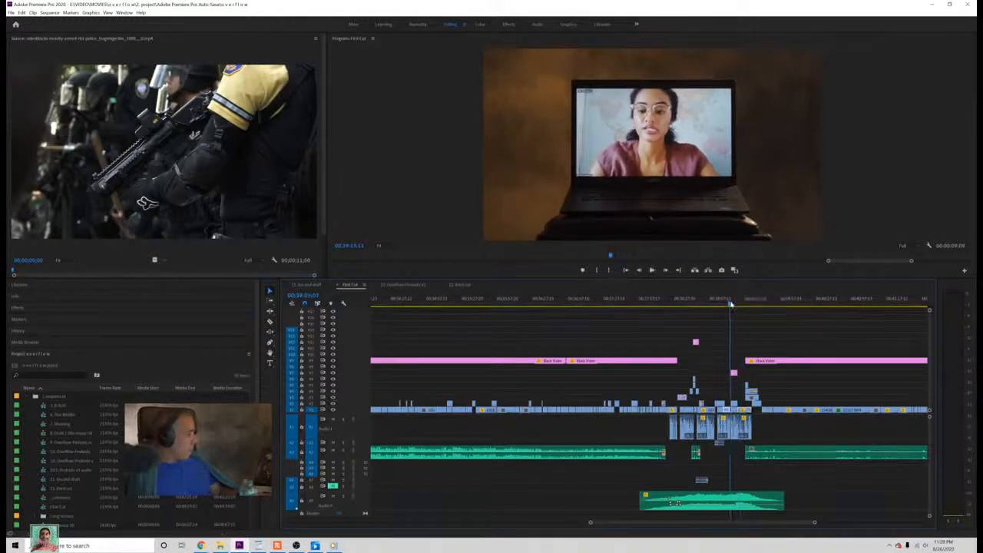
pyautogui.press('space')
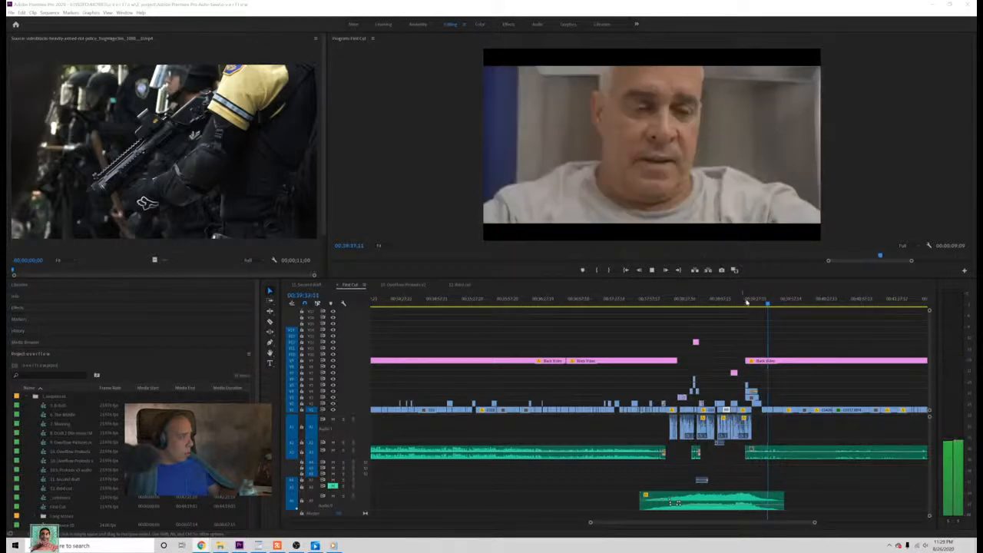
pyautogui.click(653, 272)
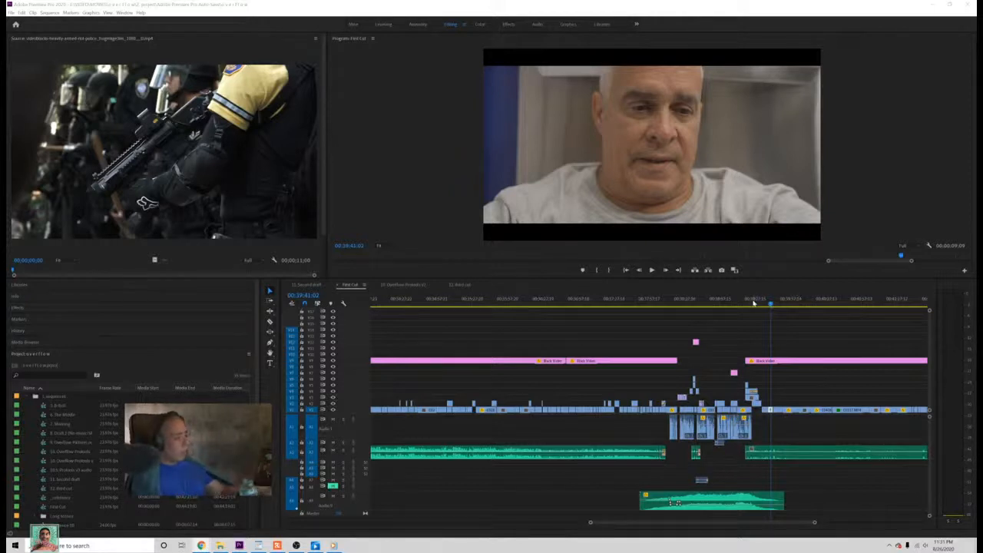
# Step: Move the First Cut playhead back to the laptop video-call shot at 00:39:04:17 and save the project
pyautogui.moveTo(753, 303); pyautogui.dragTo(730, 306)
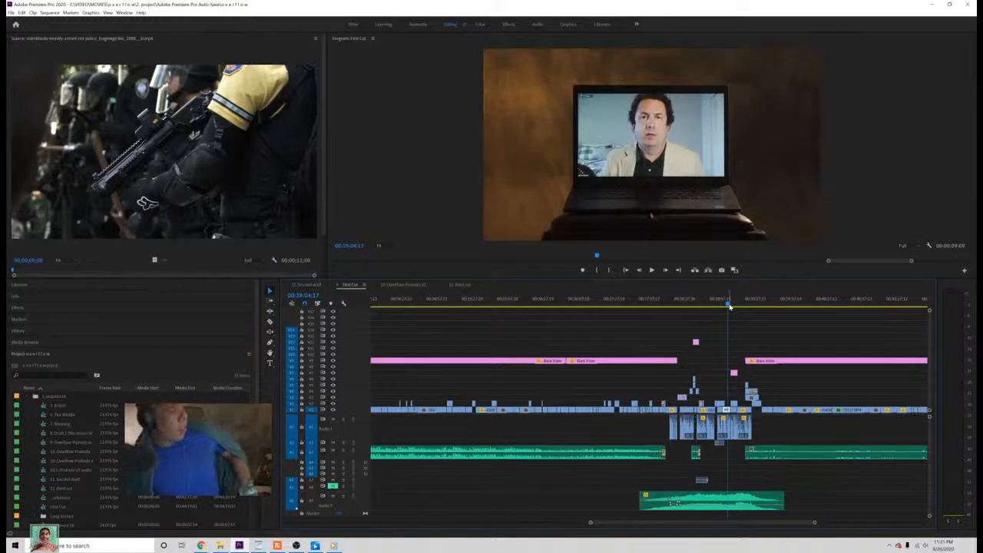
pyautogui.hotkey('ctrl', 's')
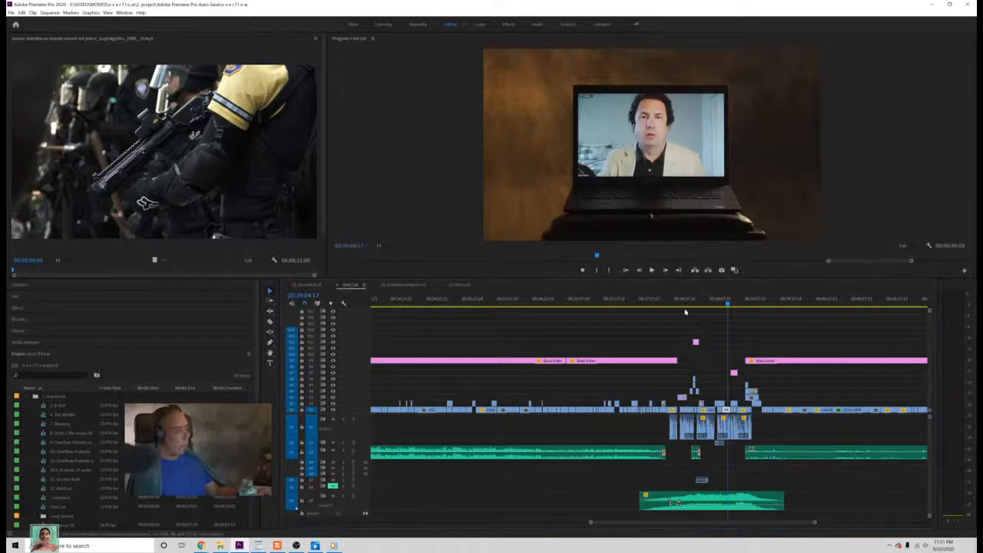
# Step: Scrub the First Cut sequence from the dark door shot at 00:38:18:19 through to the floor water shot at about 00:39:10
pyautogui.moveTo(676, 306); pyautogui.dragTo(675, 309)
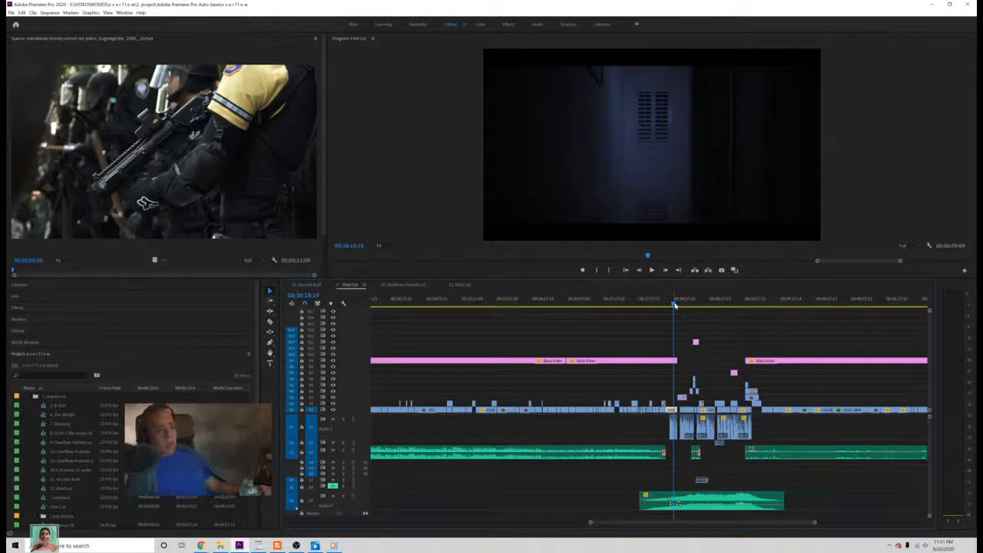
pyautogui.moveTo(682, 305); pyautogui.dragTo(695, 313)
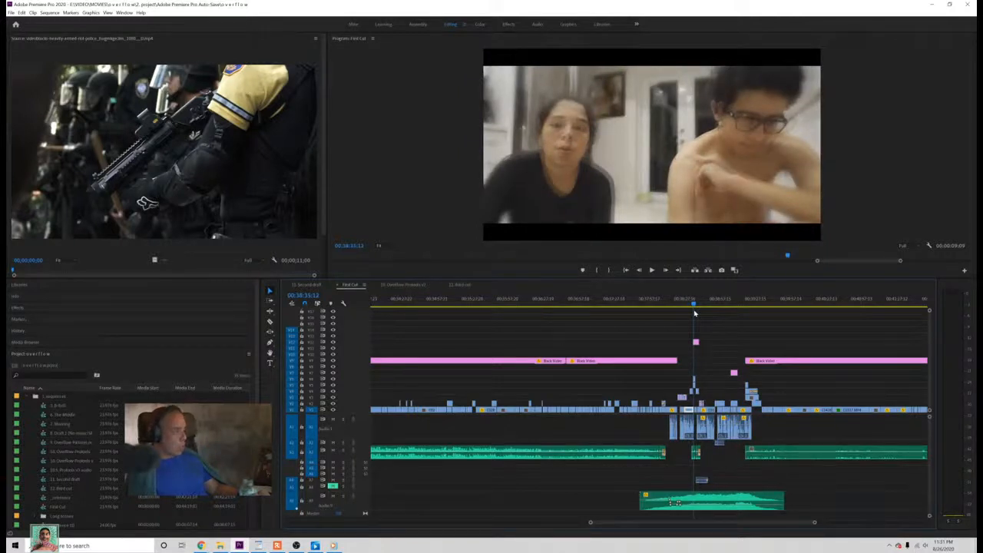
pyautogui.moveTo(695, 314); pyautogui.dragTo(735, 321)
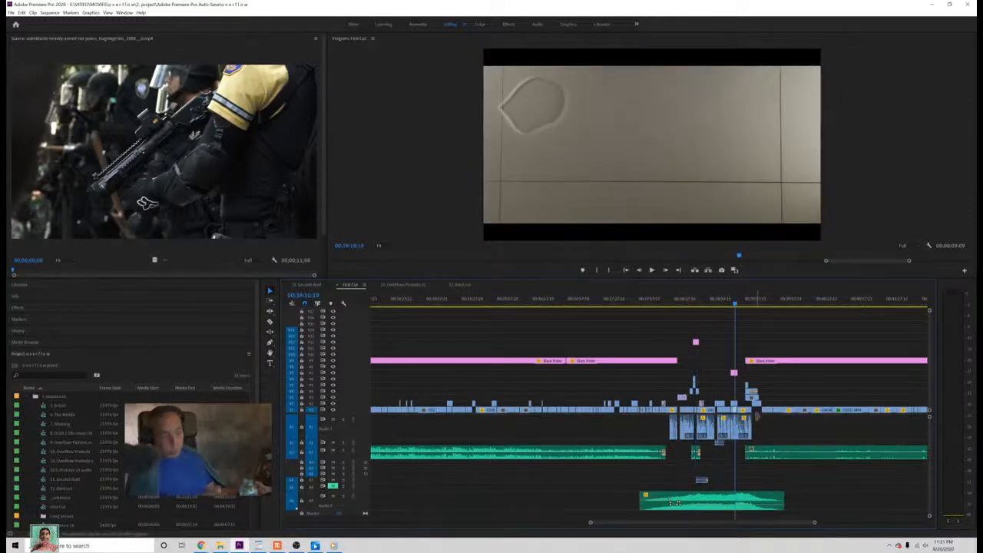
# Step: Review First Cut again from the dark door shot at about 00:38:11, past the floating trash, to the woman's laptop call at 00:39:18:05
pyautogui.click(667, 305)
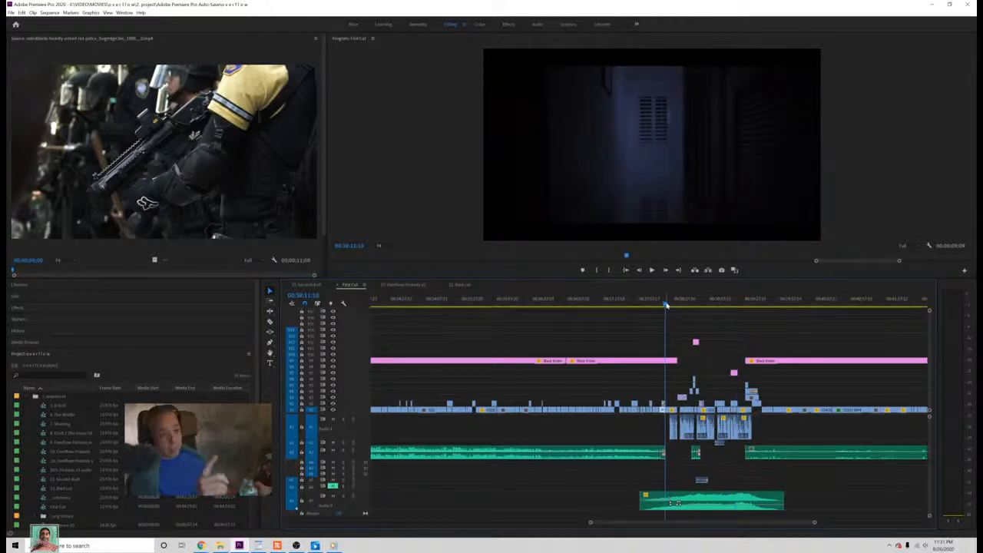
pyautogui.click(666, 304)
pyautogui.click(667, 304)
pyautogui.moveTo(667, 304); pyautogui.dragTo(683, 299)
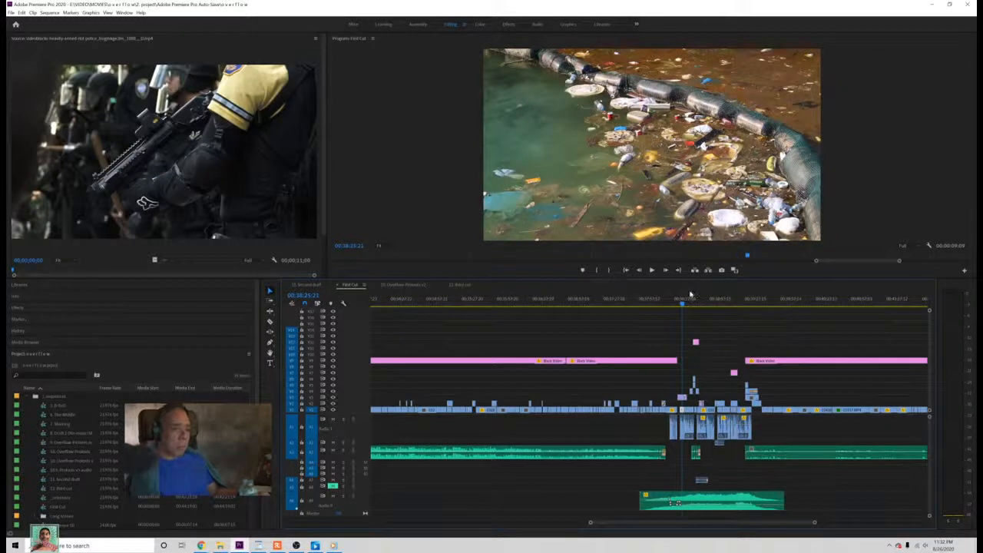
pyautogui.moveTo(688, 303); pyautogui.dragTo(745, 337)
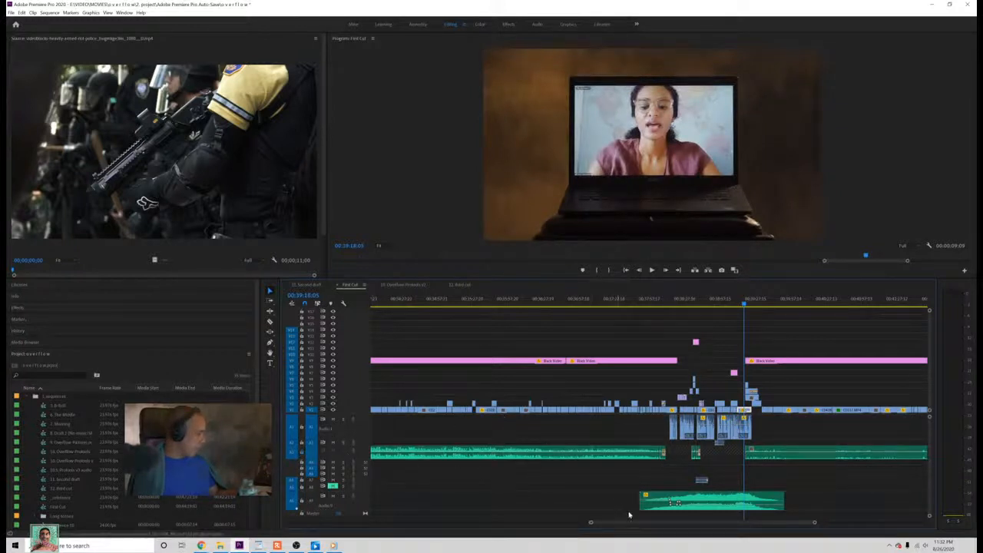
# Step: Mark out the lowest audio clip with the shots above its start, and scrub to the kitchen doorway shot at about 00:38:05
pyautogui.moveTo(641, 516); pyautogui.dragTo(658, 395)
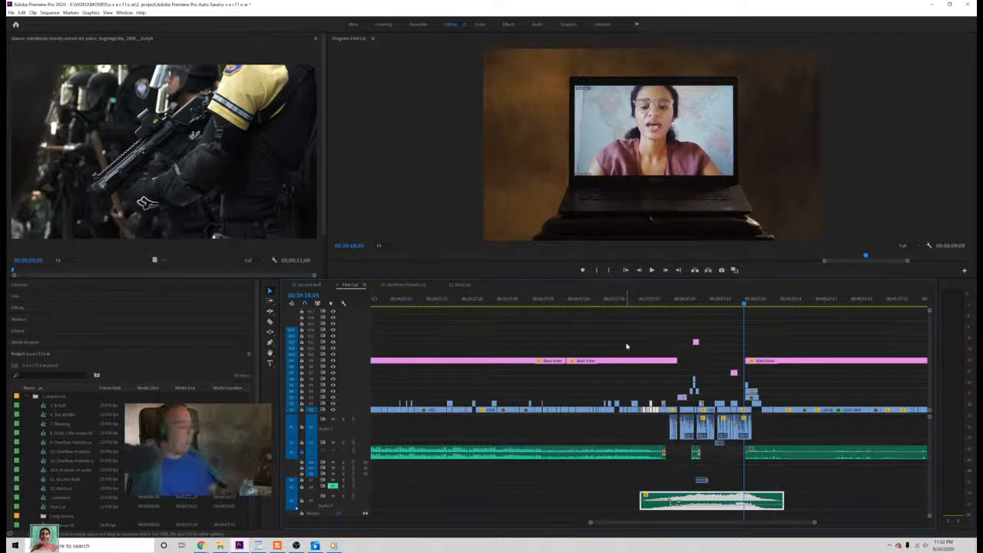
pyautogui.moveTo(645, 300); pyautogui.dragTo(660, 303)
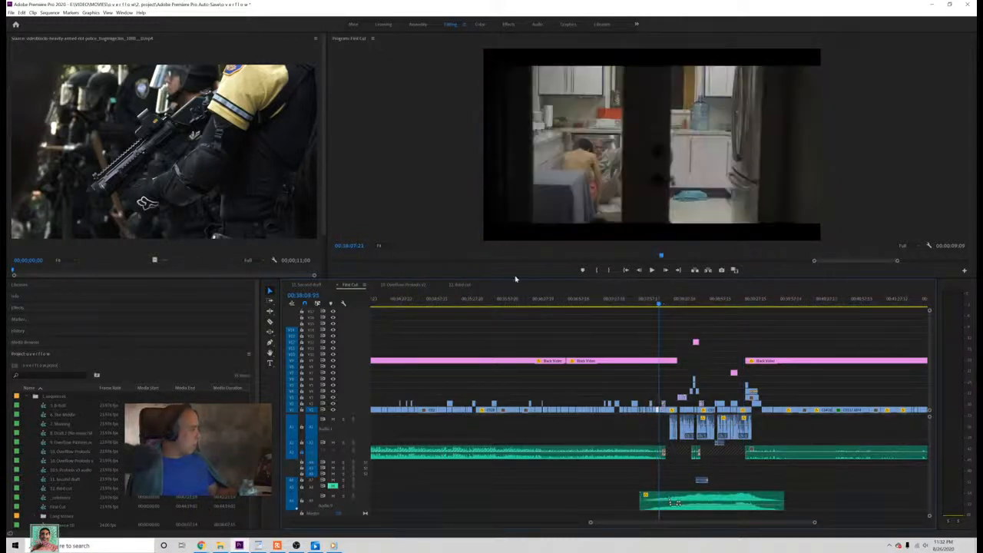
# Step: Switch to the third cut sequence, scrub back to the keys shot from C0363.MP4 at about 00:36:05, and save the project
pyautogui.click(458, 285)
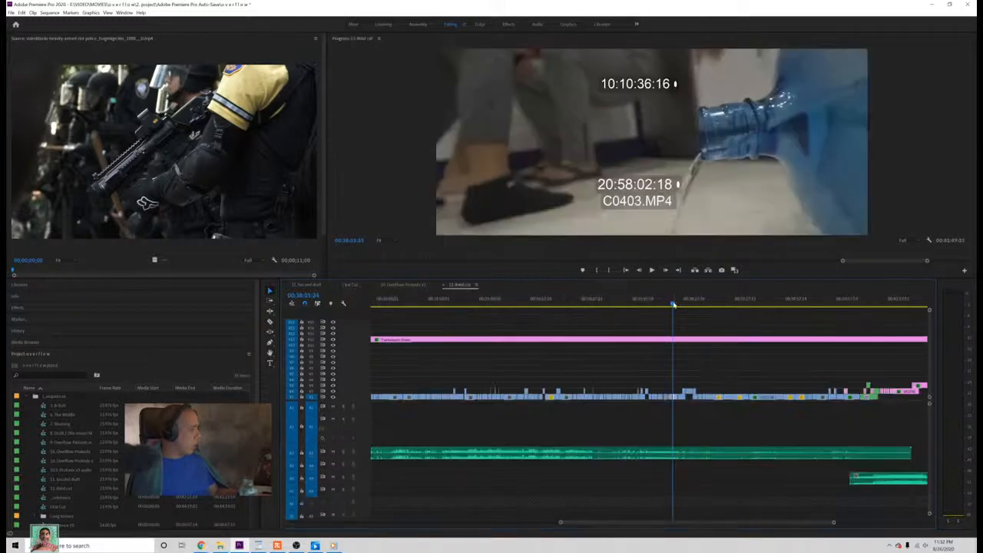
pyautogui.moveTo(675, 306)
pyautogui.mouseDown()
pyautogui.moveTo(691, 317)
pyautogui.moveTo(667, 322)
pyautogui.mouseUp()
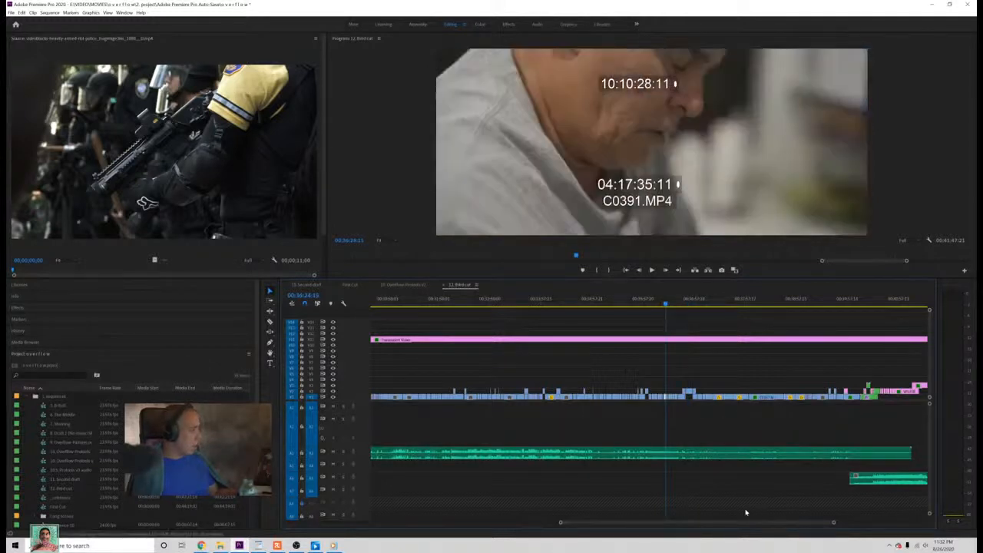
pyautogui.click(647, 305)
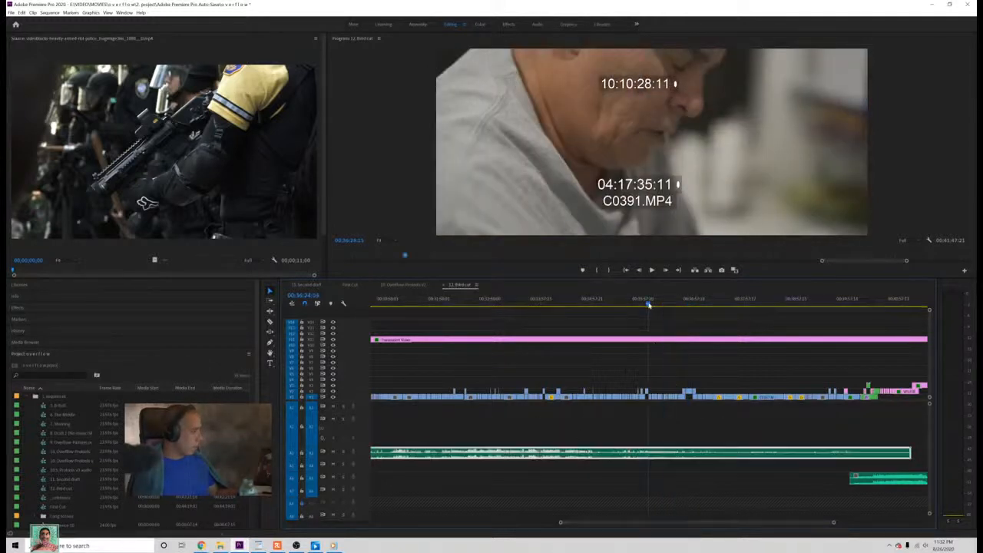
pyautogui.moveTo(647, 306); pyautogui.dragTo(648, 306)
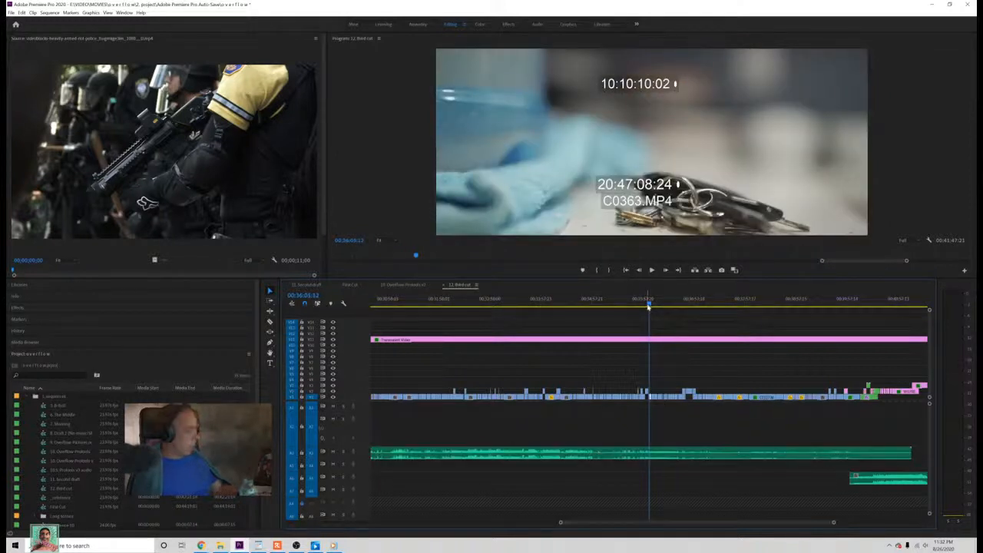
pyautogui.hotkey('ctrl', 's')
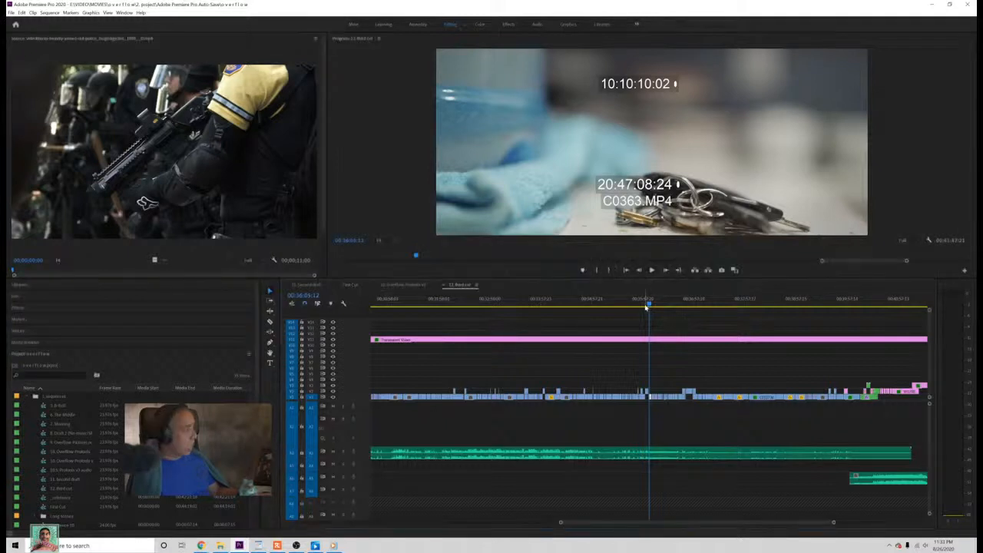
# Step: Examine the third cut's kitchen shots between about 00:36:02 and 00:36:11, covering the keys and the man leaning forward
pyautogui.moveTo(833, 523); pyautogui.dragTo(792, 526)
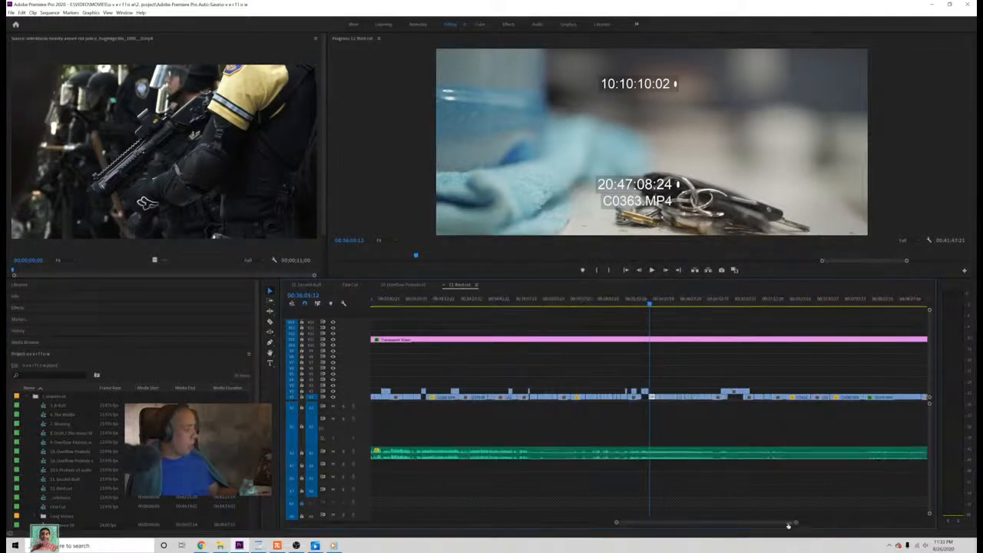
pyautogui.moveTo(651, 303); pyautogui.dragTo(655, 304)
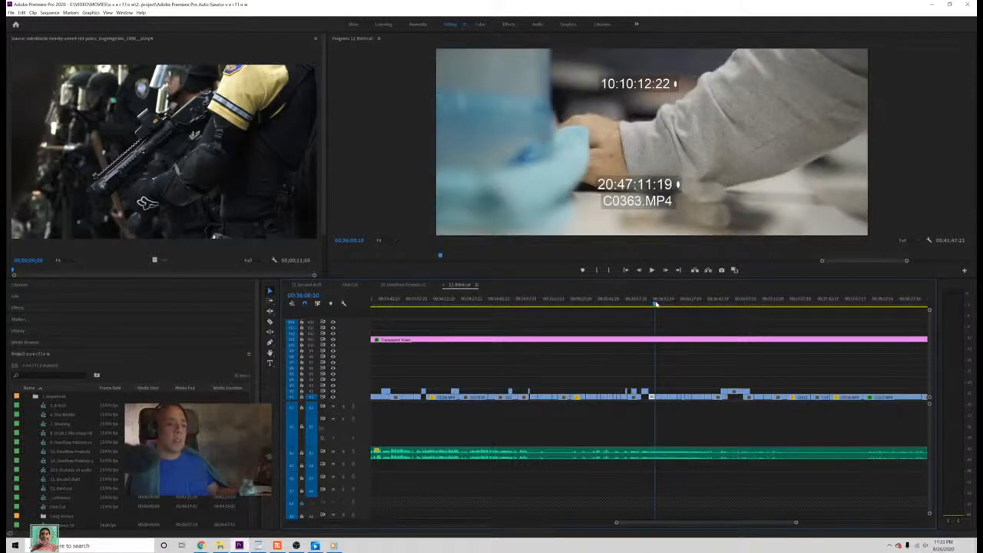
pyautogui.moveTo(655, 304); pyautogui.dragTo(660, 323)
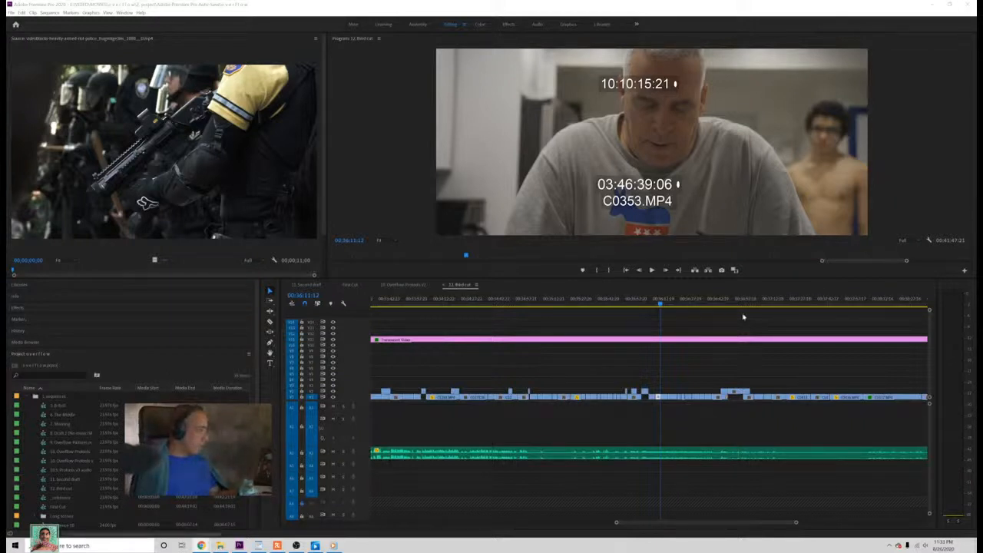
pyautogui.moveTo(622, 305)
pyautogui.mouseDown()
pyautogui.moveTo(636, 305)
pyautogui.moveTo(644, 332)
pyautogui.mouseUp()
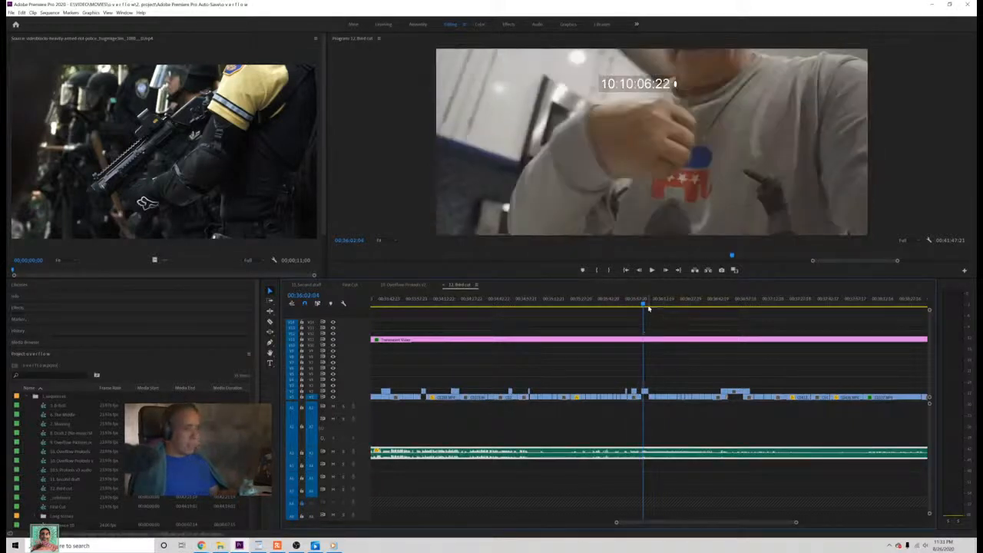
pyautogui.moveTo(636, 295); pyautogui.dragTo(650, 313)
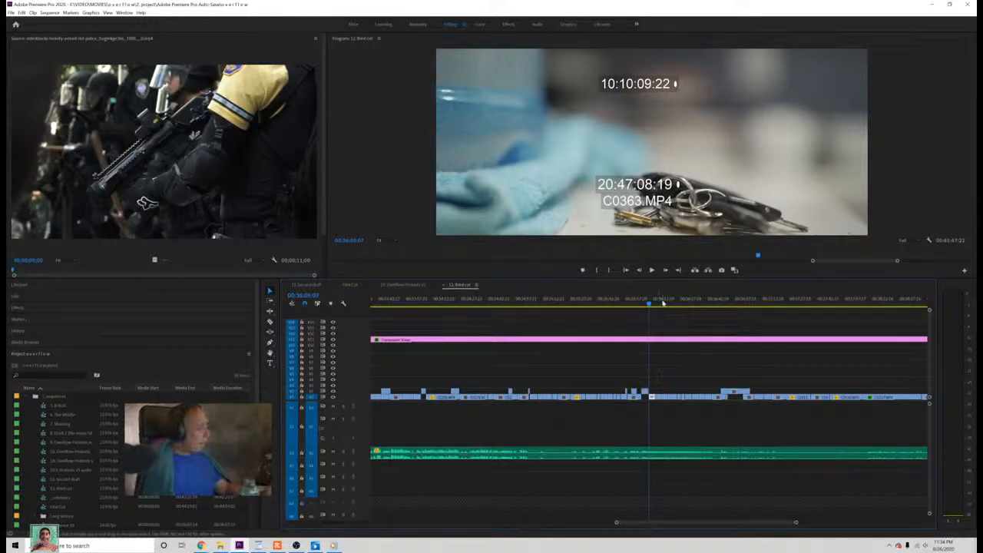
# Step: Split the third cut's main audio clip at 00:36:15:15, on the C0364.MP4 shot of the man with his head lowered
pyautogui.moveTo(651, 304); pyautogui.dragTo(666, 319)
pyautogui.press('c')
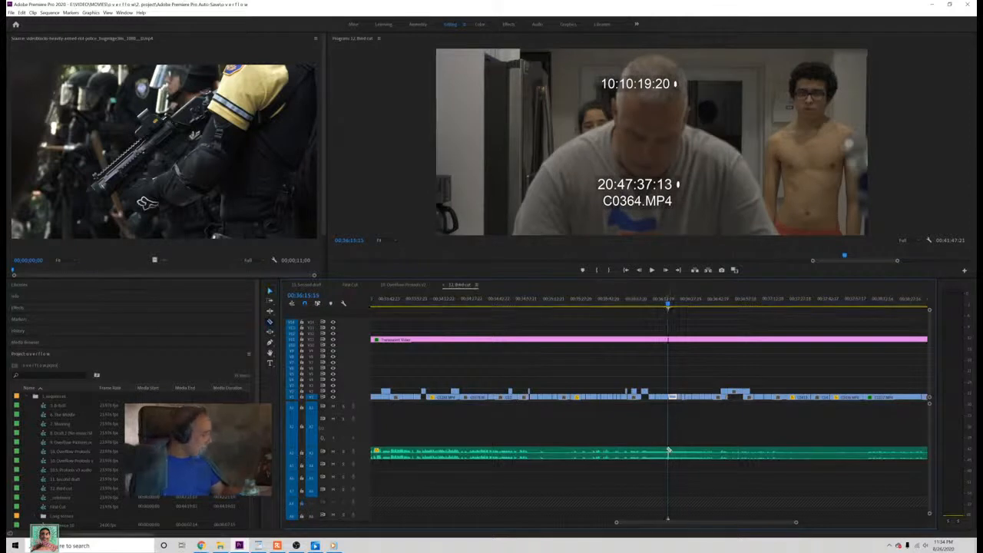
pyautogui.click(670, 451)
pyautogui.press('v')
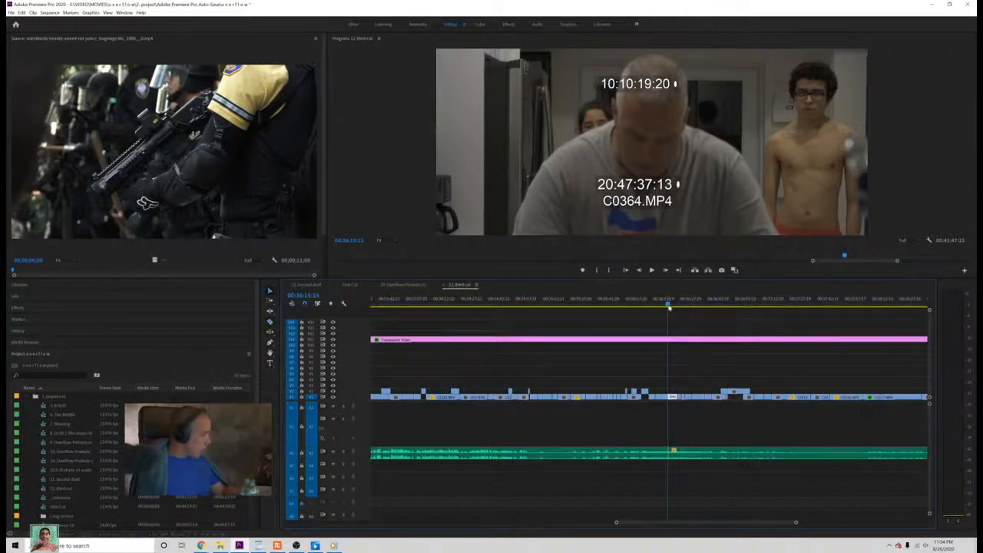
# Step: Split the third cut's main audio clip again at the man's close-up from C0371.MP4
pyautogui.moveTo(668, 307); pyautogui.dragTo(767, 375)
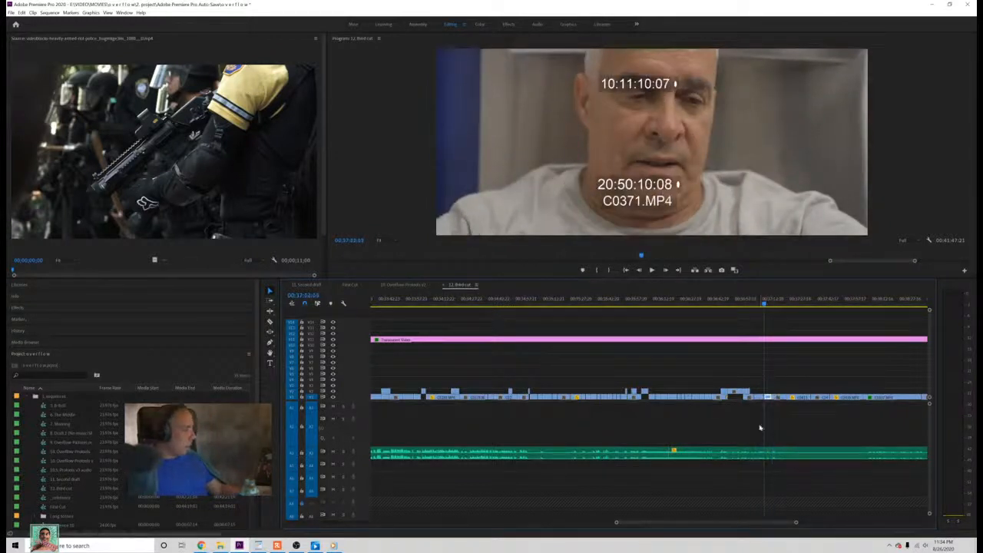
pyautogui.press('c')
pyautogui.click(764, 454)
pyautogui.press('v')
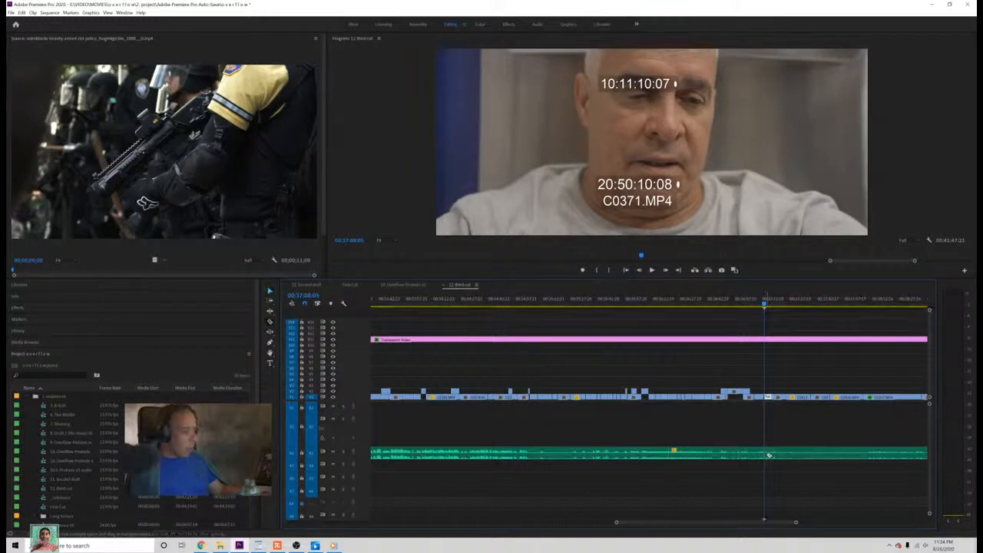
pyautogui.press('v')
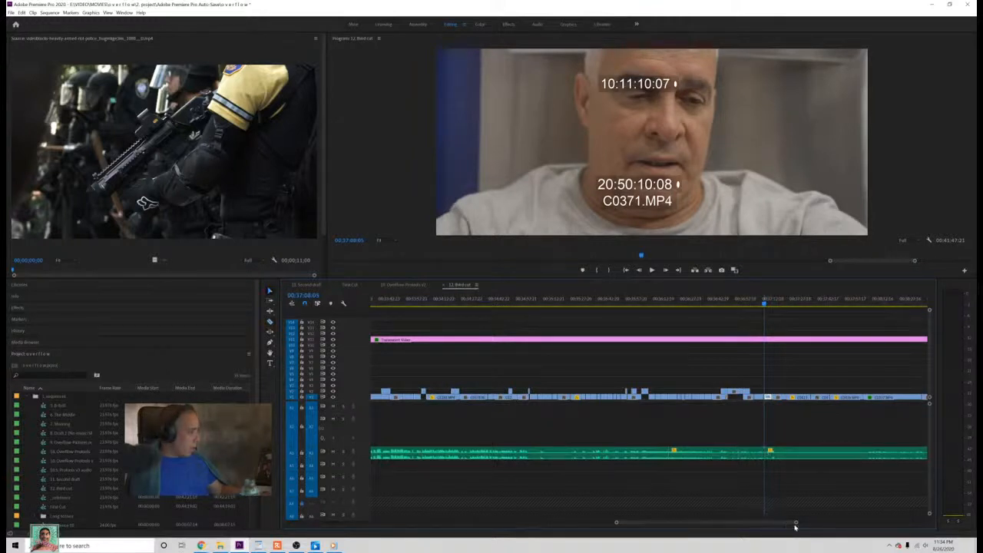
# Step: Shift all video and audio clips from the first audio split onward further down the timeline to open a gap, leaving Transparent Video in place
pyautogui.moveTo(795, 524); pyautogui.dragTo(620, 358)
pyautogui.moveTo(622, 397); pyautogui.dragTo(700, 405)
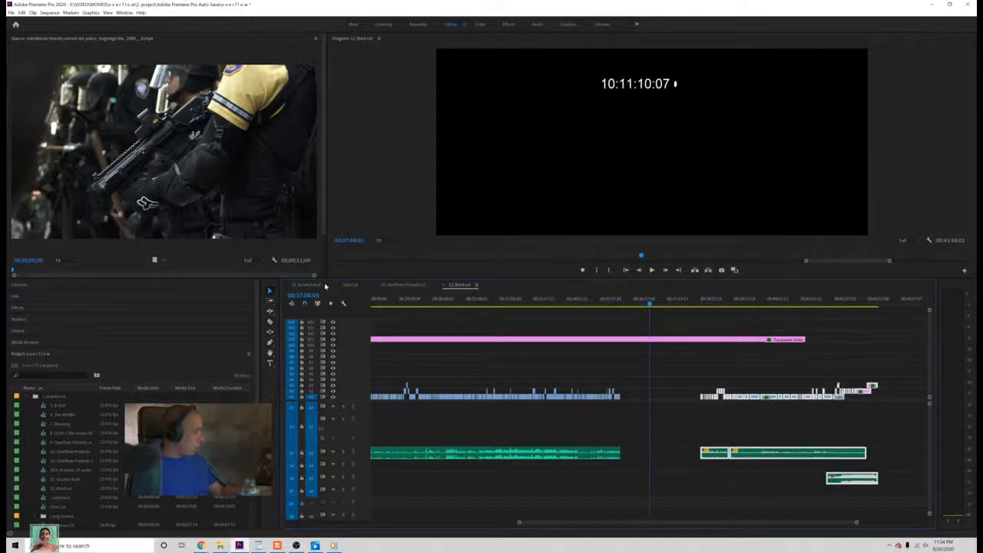
# Step: Return to the First Cut sequence, move the playhead to the spreading water shot at 00:37:59:13, and save the project
pyautogui.click(351, 285)
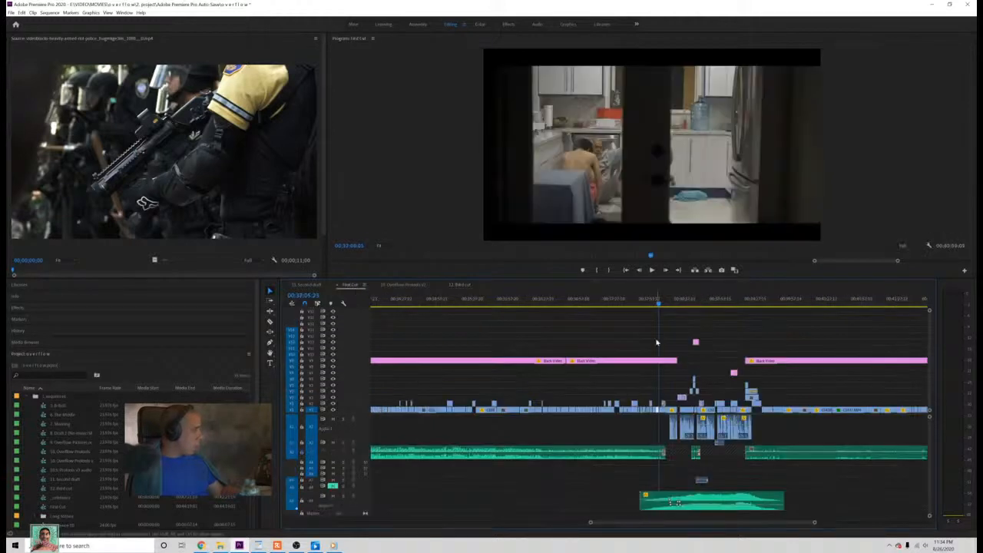
pyautogui.moveTo(656, 307)
pyautogui.mouseDown()
pyautogui.moveTo(642, 301)
pyautogui.moveTo(651, 305)
pyautogui.mouseUp()
pyautogui.hotkey('ctrl', 's')
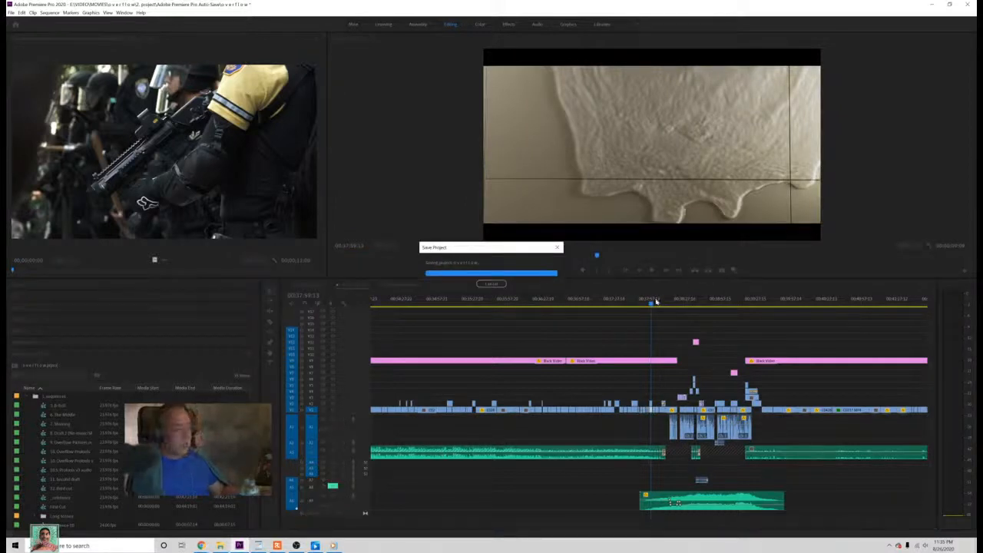
# Step: Locate the start of First Cut's lowest audio clip at 00:37:49:19, on the shot of the man beside the water bottle
pyautogui.moveTo(653, 306)
pyautogui.mouseDown()
pyautogui.moveTo(639, 323)
pyautogui.moveTo(641, 307)
pyautogui.mouseUp()
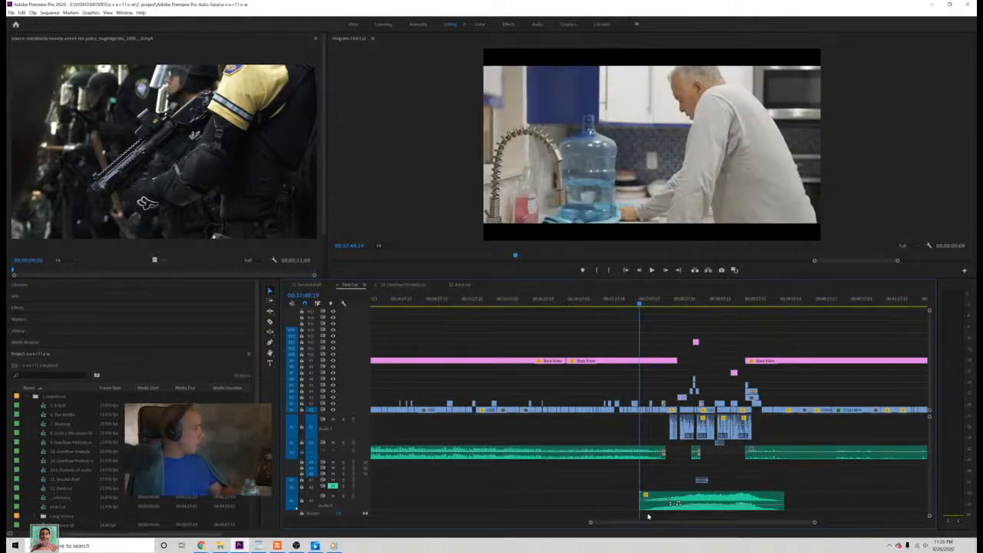
pyautogui.click(649, 503)
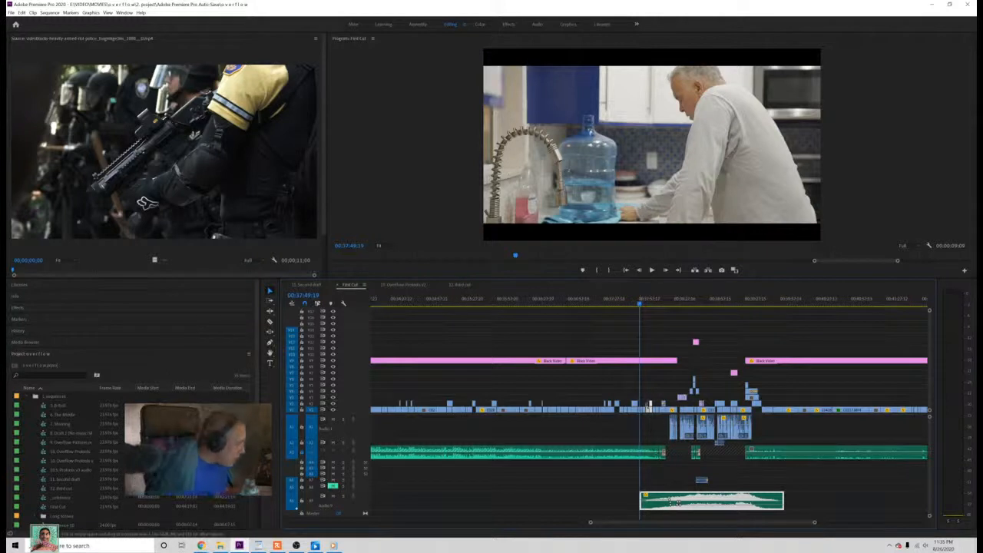
pyautogui.moveTo(639, 304); pyautogui.dragTo(632, 304)
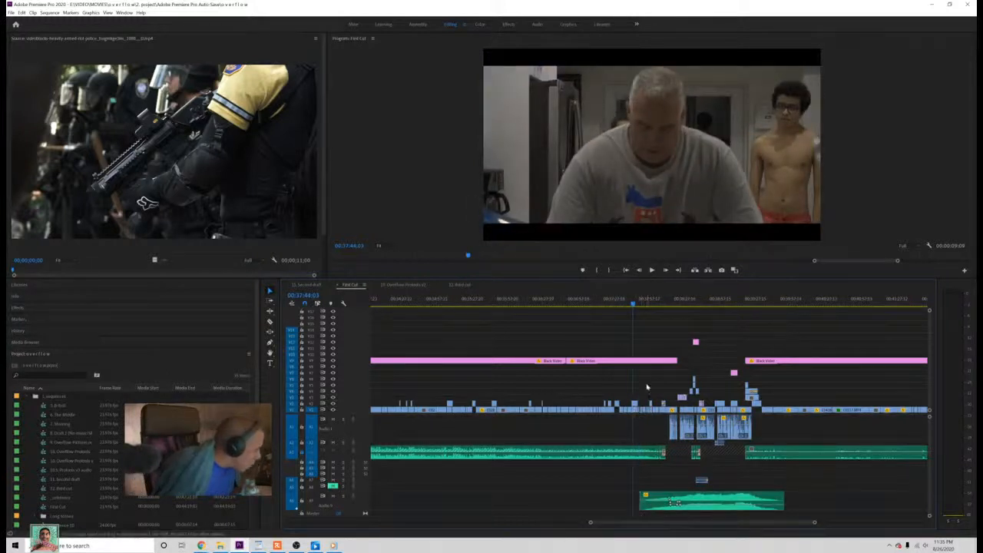
pyautogui.click(641, 305)
pyautogui.moveTo(641, 304); pyautogui.dragTo(638, 305)
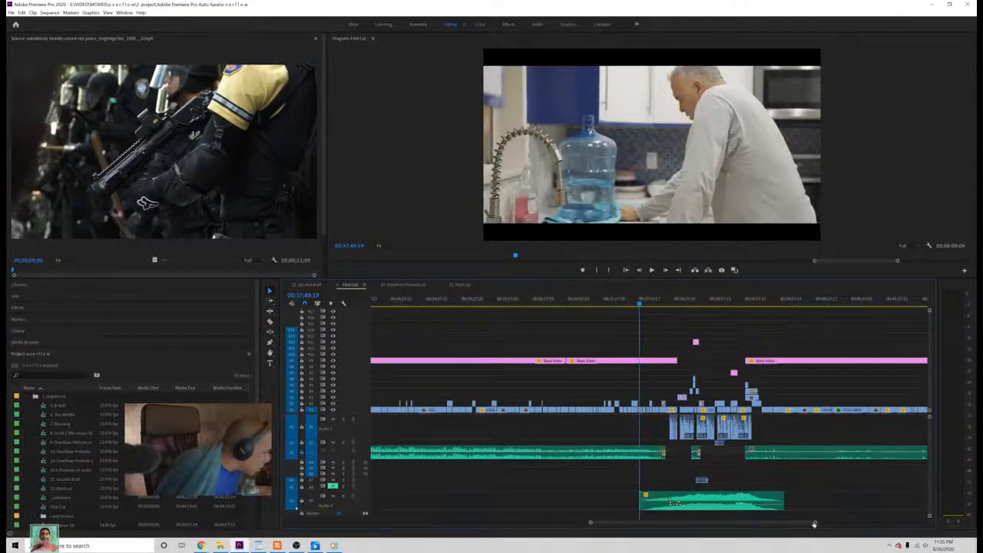
# Step: Mark out the clips spanning First Cut's lowest audio clip and place the playhead near that clip's end at 00:39:50:18
pyautogui.moveTo(813, 524); pyautogui.dragTo(772, 522)
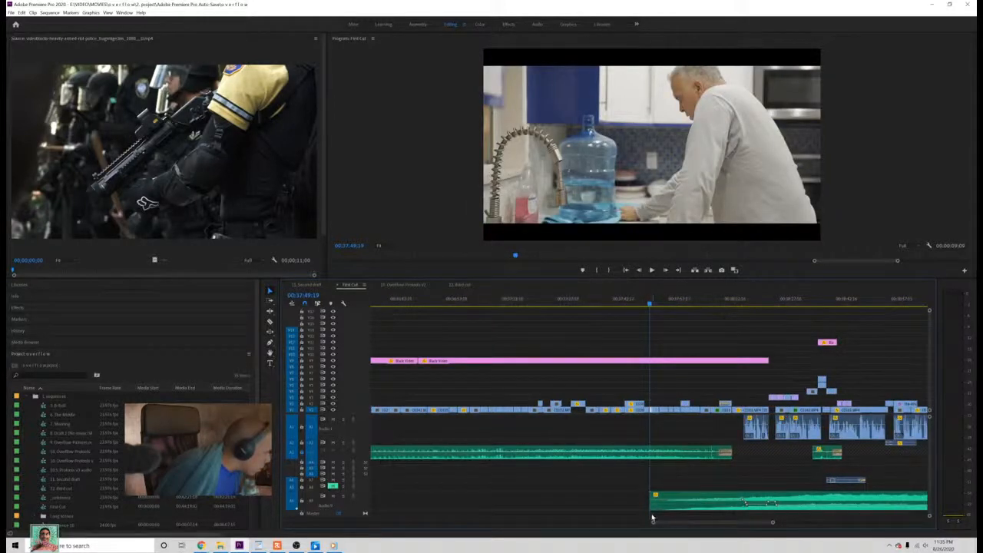
pyautogui.moveTo(652, 516); pyautogui.dragTo(877, 378)
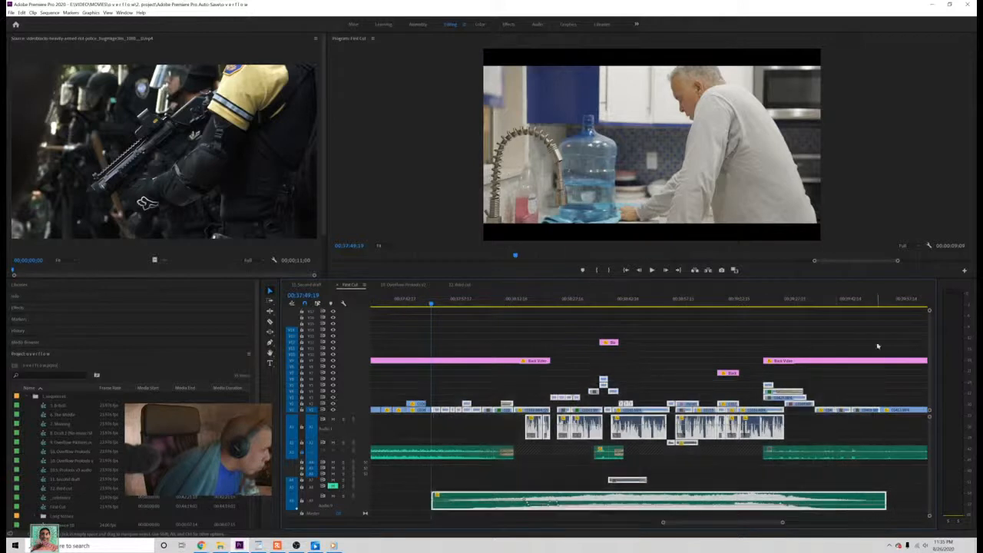
pyautogui.click(879, 305)
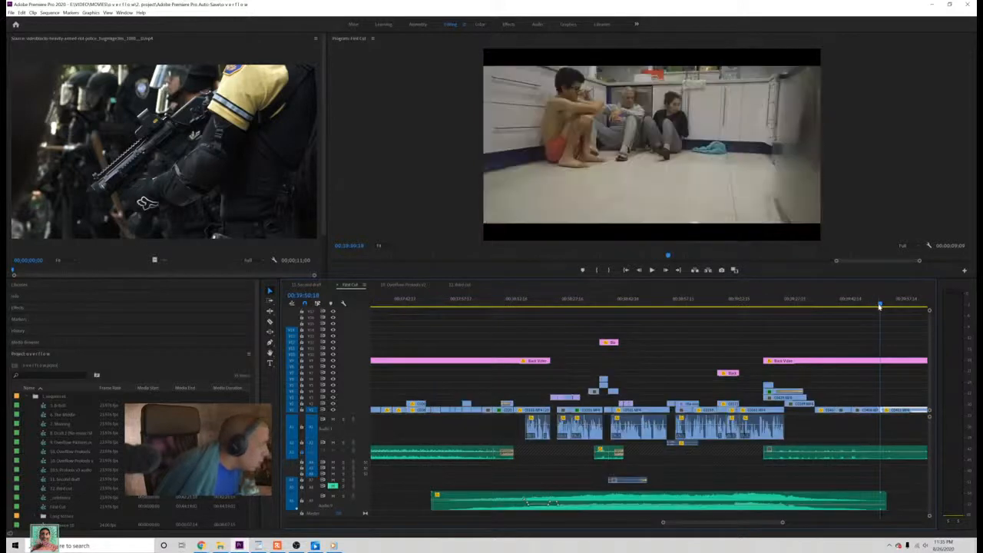
pyautogui.press('Up')
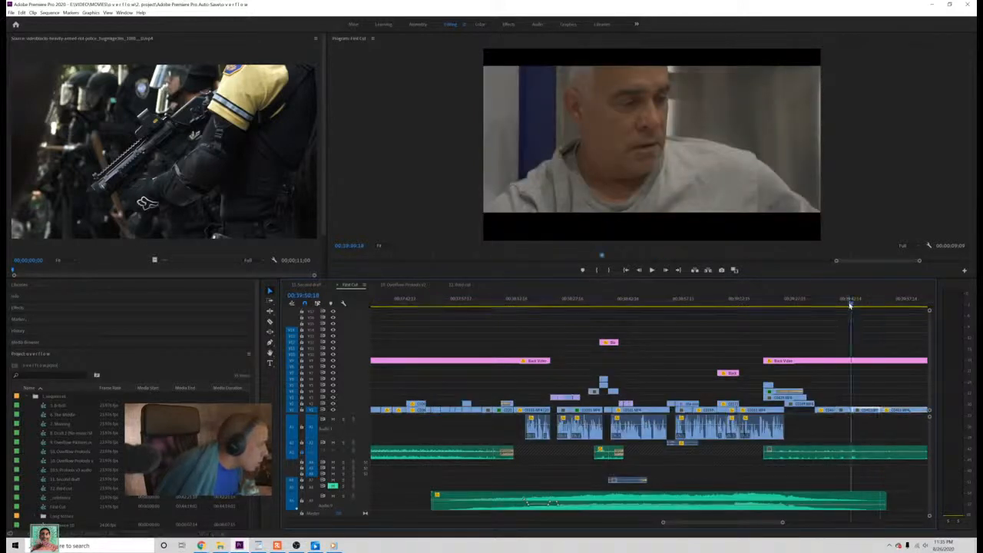
pyautogui.moveTo(845, 305); pyautogui.dragTo(880, 325)
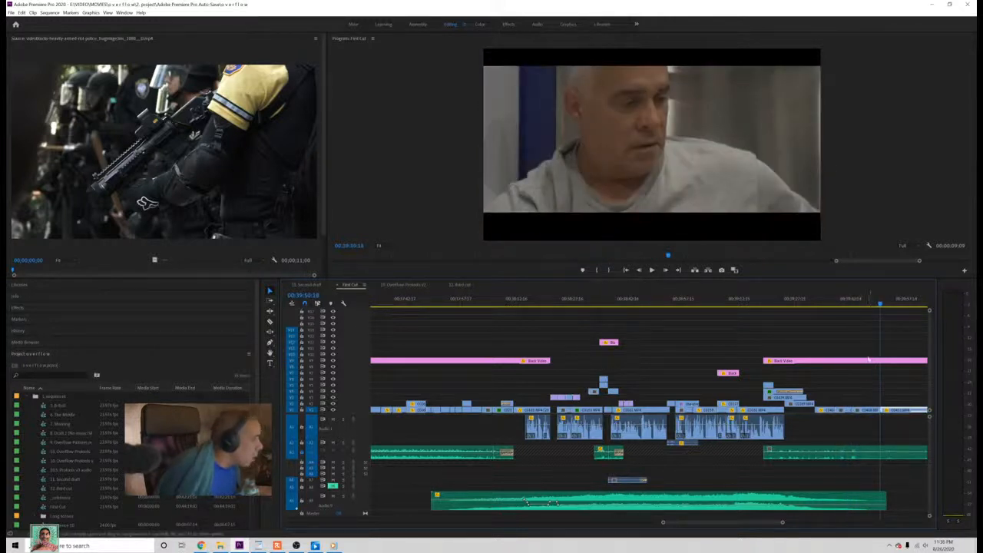
# Step: Copy the First Cut section's video and audio clips into the third cut's gap and raise its lowest audio clips to higher tracks
pyautogui.moveTo(874, 368); pyautogui.dragTo(435, 513)
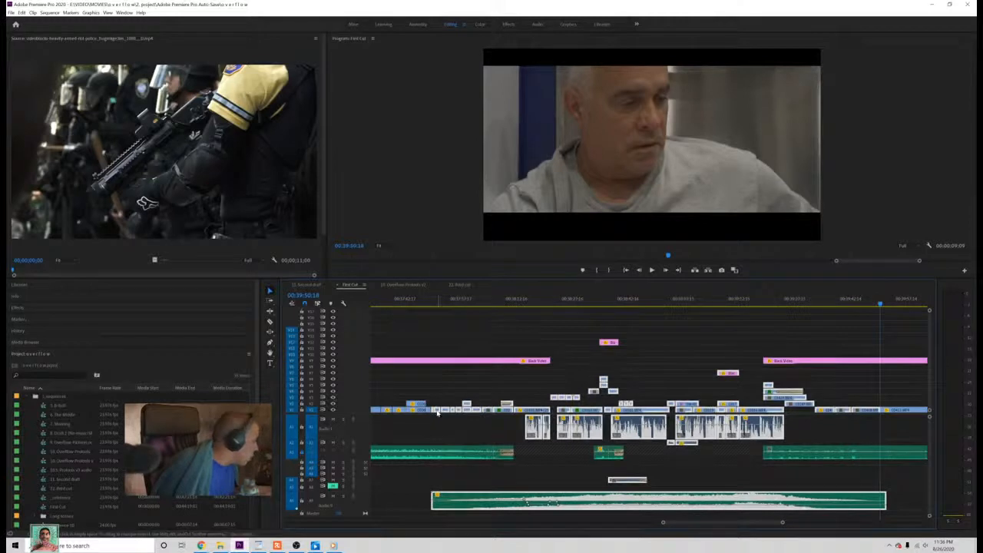
pyautogui.moveTo(436, 412); pyautogui.dragTo(628, 413)
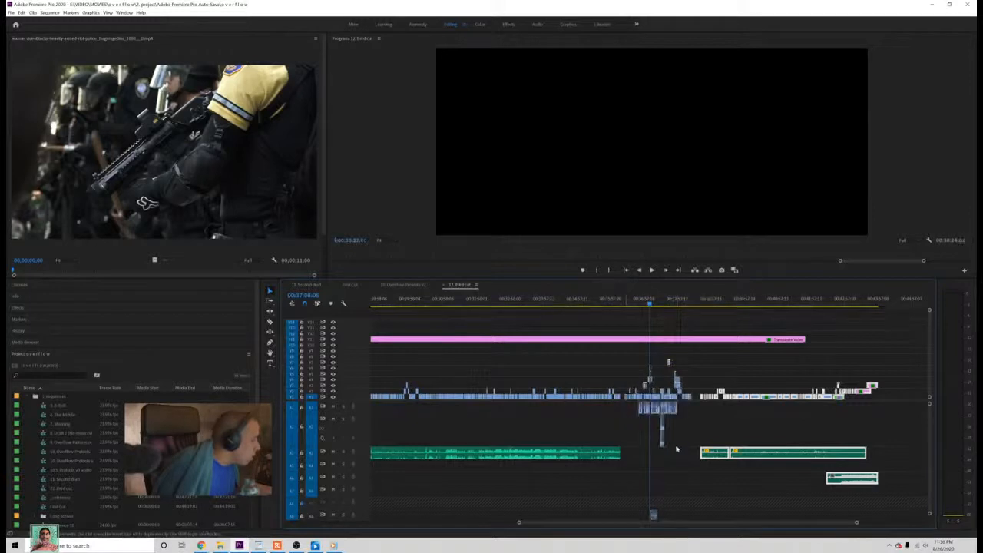
pyautogui.moveTo(928, 482); pyautogui.dragTo(929, 488)
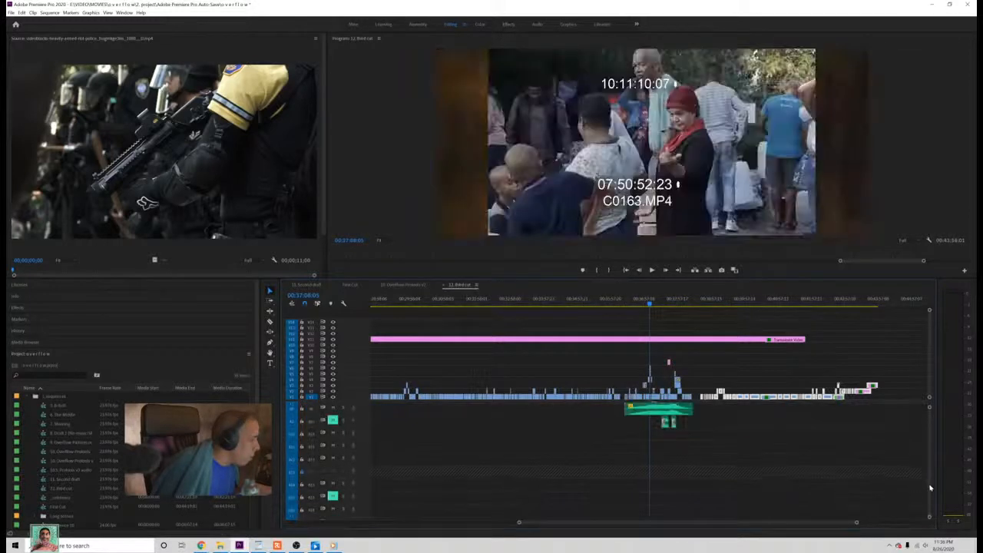
pyautogui.scroll(1, 930, 482)
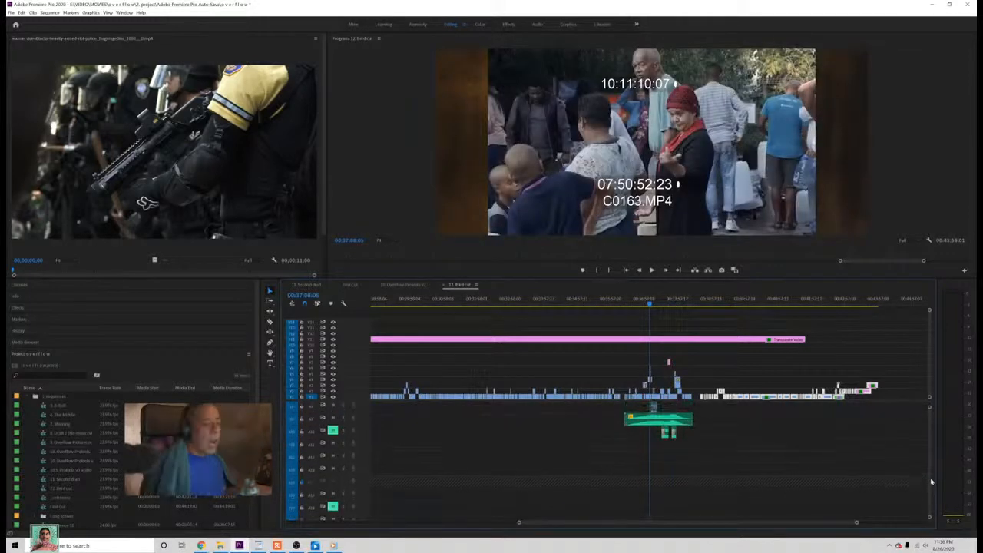
pyautogui.scroll(4, 883, 488)
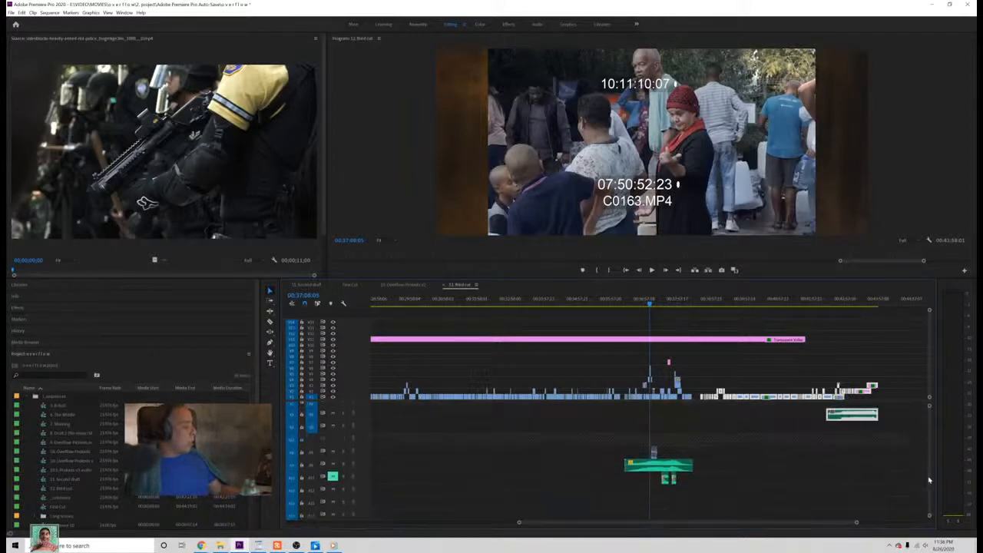
pyautogui.moveTo(749, 497); pyautogui.dragTo(657, 404)
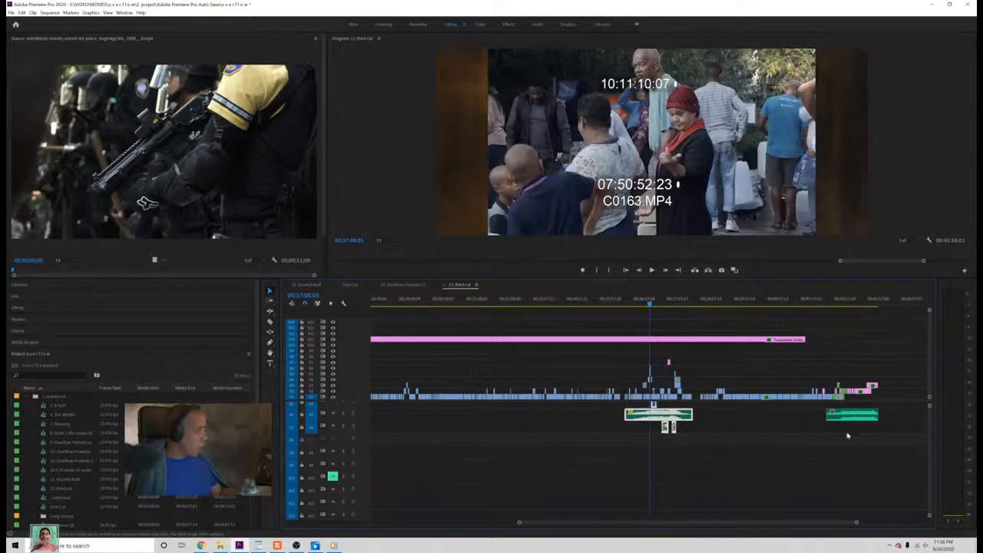
pyautogui.scroll(5, 929, 420)
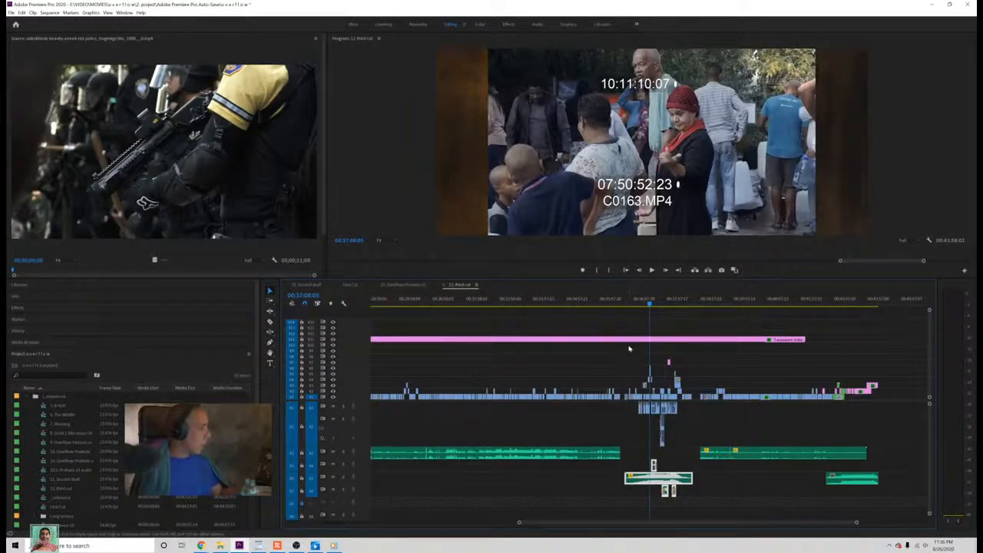
# Step: Shift the inserted First Cut section and all clips after it further down the timeline, leaving Transparent Video in place
pyautogui.moveTo(627, 351); pyautogui.dragTo(693, 498)
pyautogui.moveTo(624, 362); pyautogui.dragTo(691, 501)
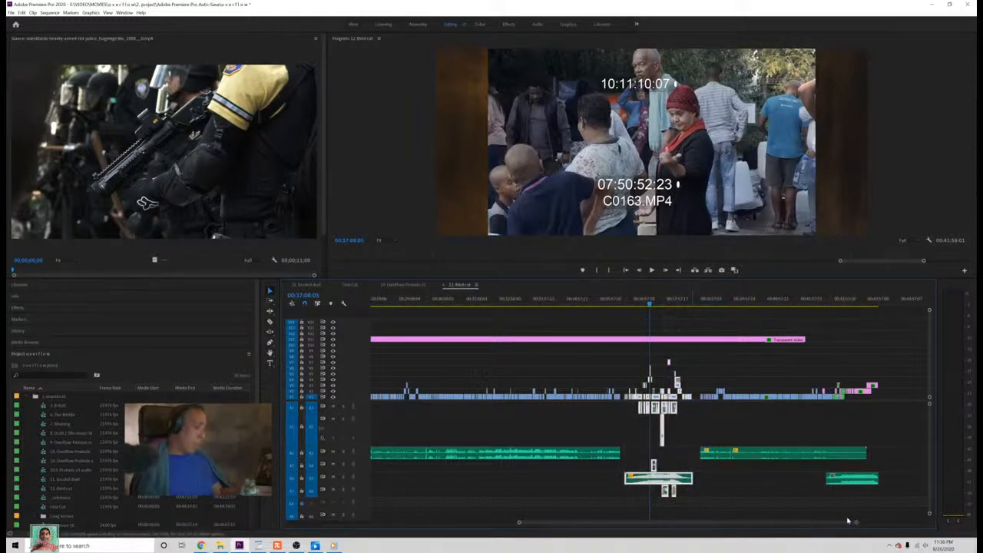
pyautogui.moveTo(856, 523); pyautogui.dragTo(766, 544)
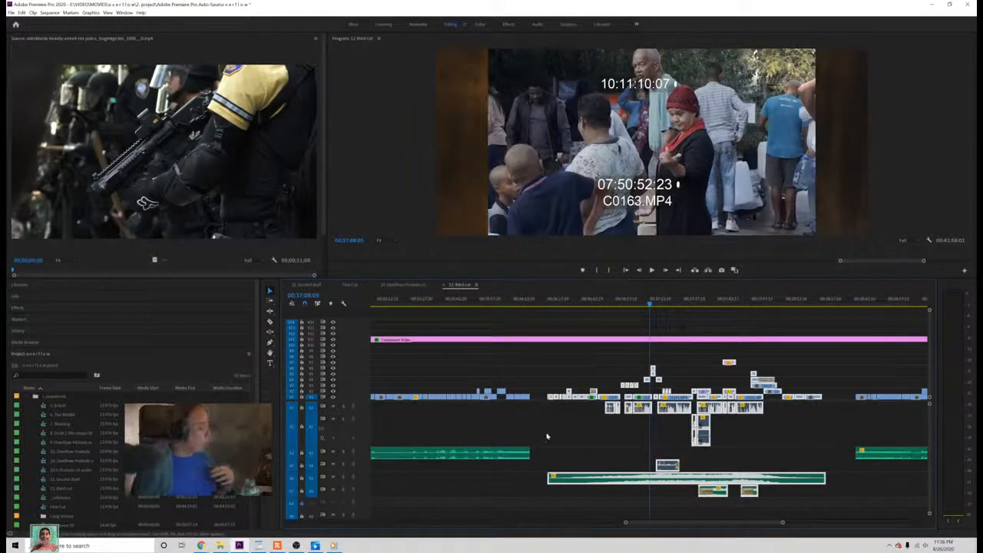
pyautogui.click(523, 305)
pyautogui.moveTo(524, 305); pyautogui.dragTo(549, 351)
pyautogui.moveTo(779, 520); pyautogui.dragTo(644, 344)
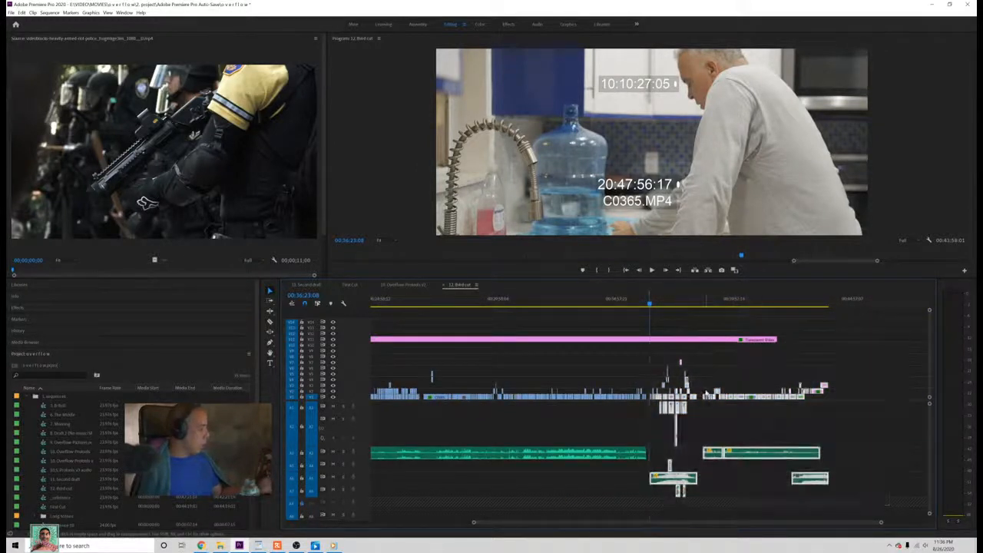
pyautogui.moveTo(741, 397); pyautogui.dragTo(774, 397)
pyautogui.click(763, 352)
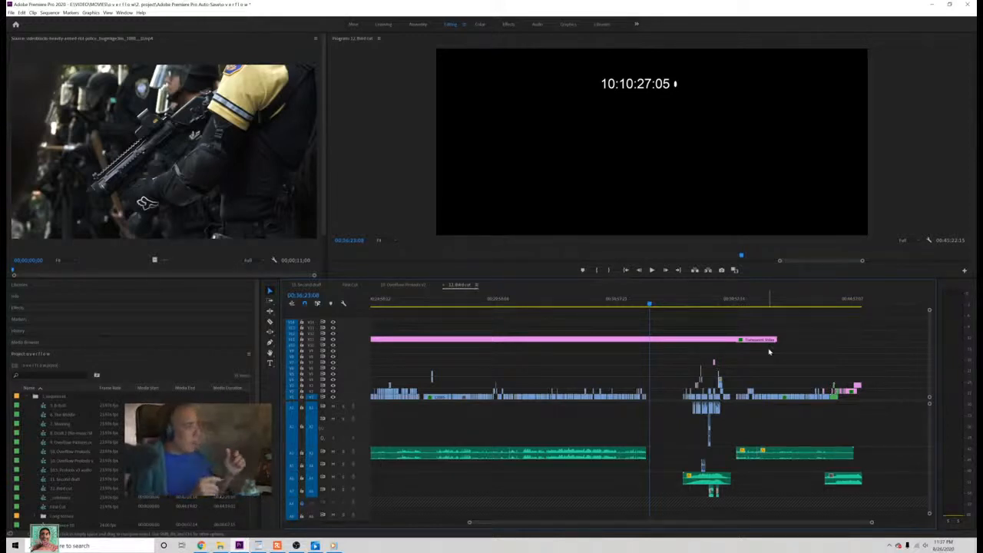
# Step: Place the playhead at the start of the clips following the inserted section, at 00:40:05:07, and save the project
pyautogui.click(735, 302)
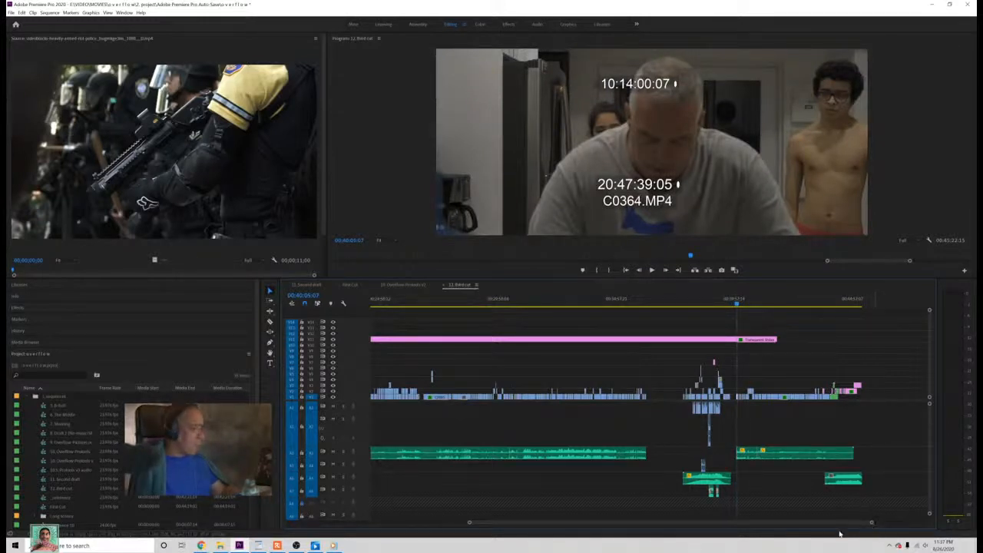
pyautogui.moveTo(870, 525); pyautogui.dragTo(773, 521)
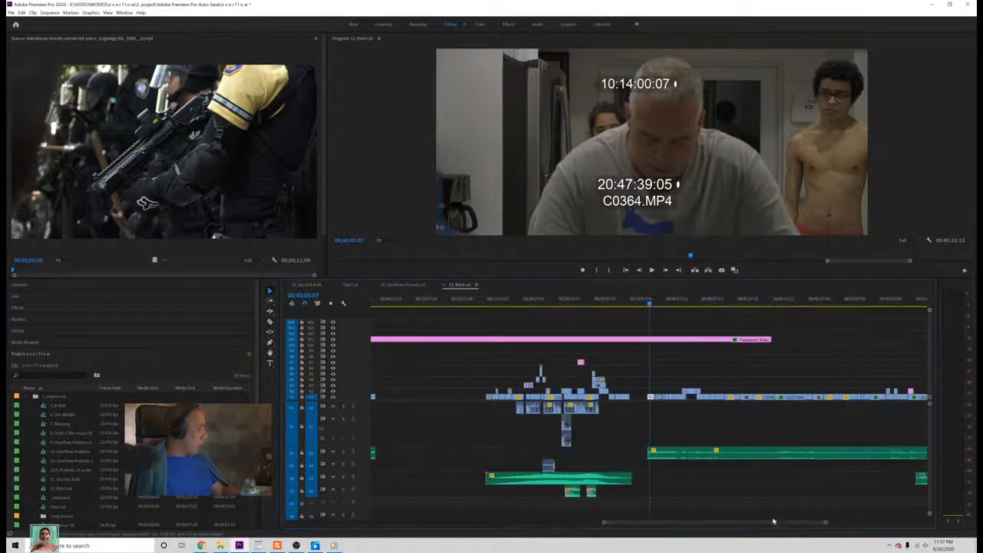
pyautogui.hotkey('ctrl', 's')
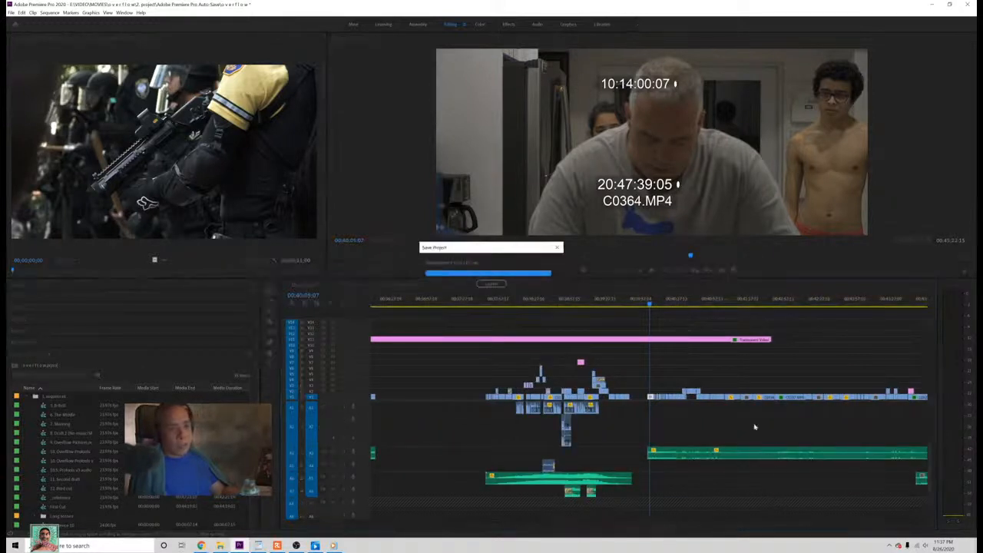
# Step: Position the playhead at 00:40:10:06, on the cut to the wide shot of the man beside the water bottle
pyautogui.moveTo(650, 304); pyautogui.dragTo(658, 308)
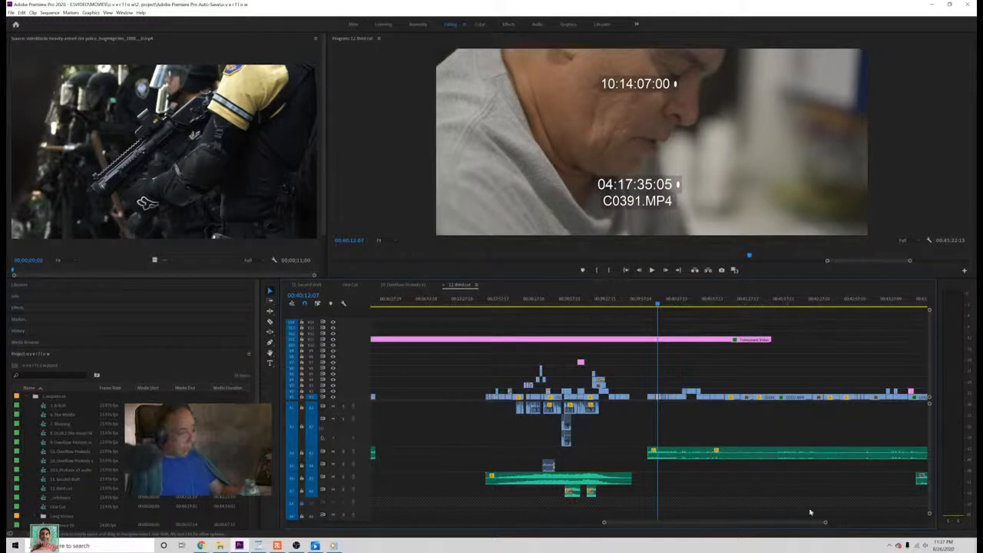
pyautogui.moveTo(826, 523); pyautogui.dragTo(796, 524)
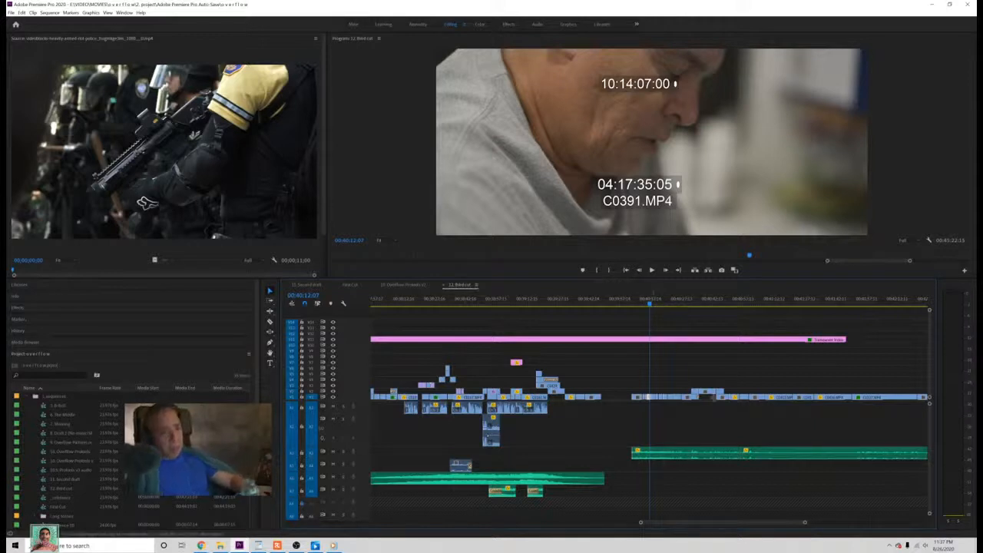
pyautogui.moveTo(804, 523); pyautogui.dragTo(780, 526)
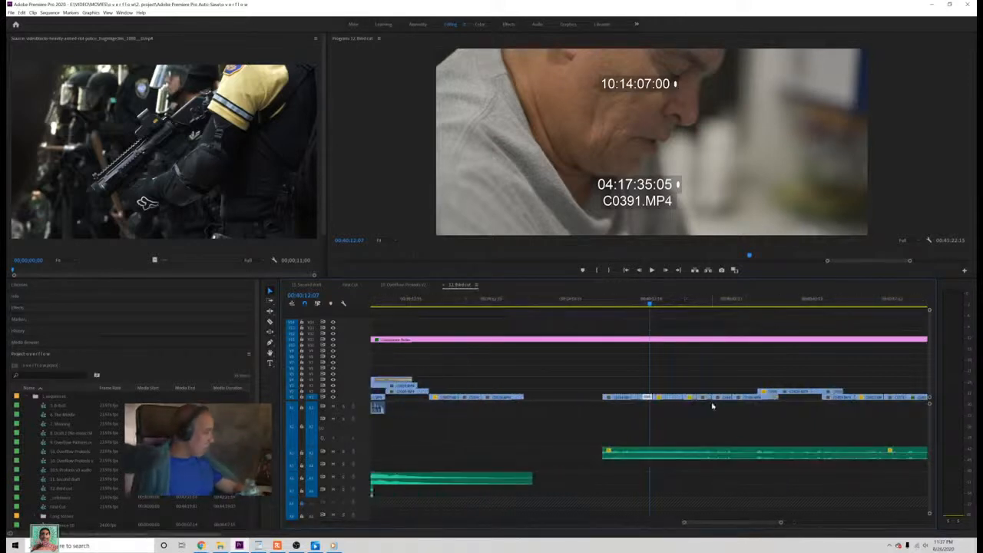
pyautogui.press('Up')
pyautogui.press('Up')
pyautogui.press('Up')
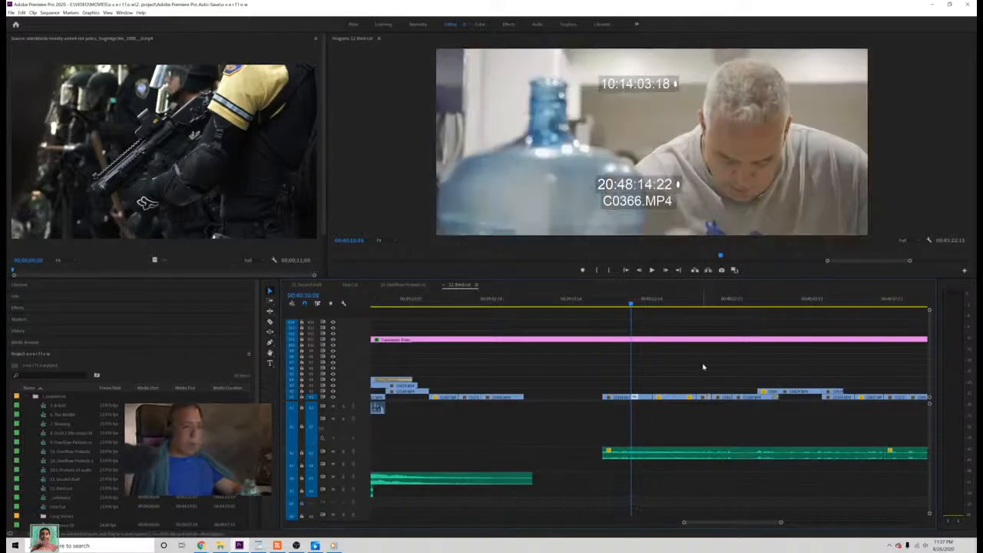
pyautogui.press('Down')
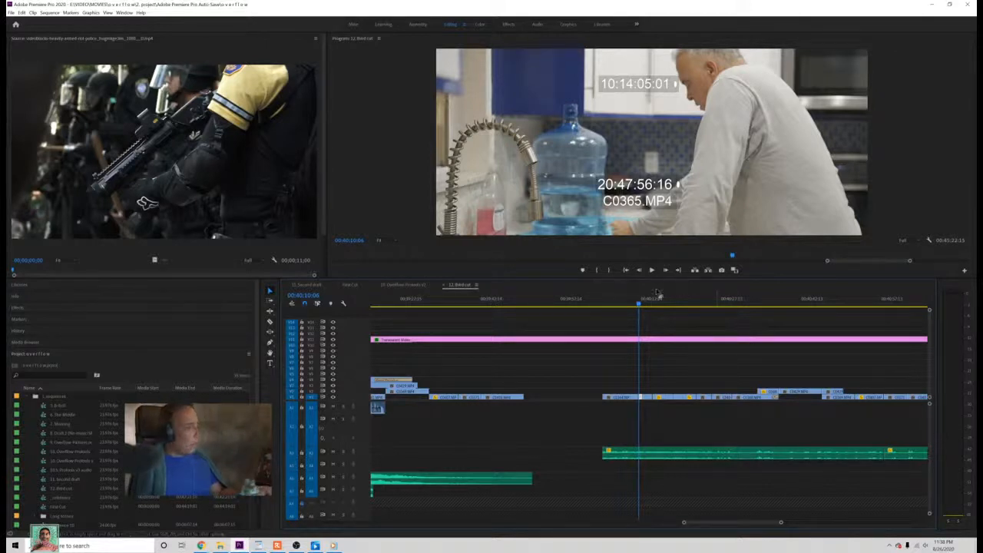
pyautogui.moveTo(639, 302); pyautogui.dragTo(638, 304)
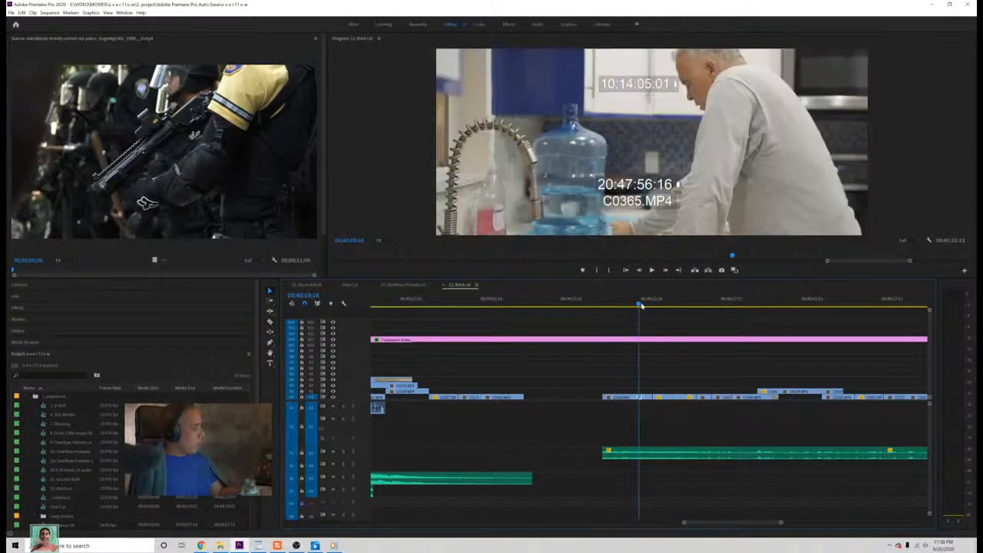
# Step: Split the audio at 00:40:10:06, move the opening shots and their audio piece to the end of the earlier section, and save
pyautogui.moveTo(602, 386); pyautogui.dragTo(634, 453)
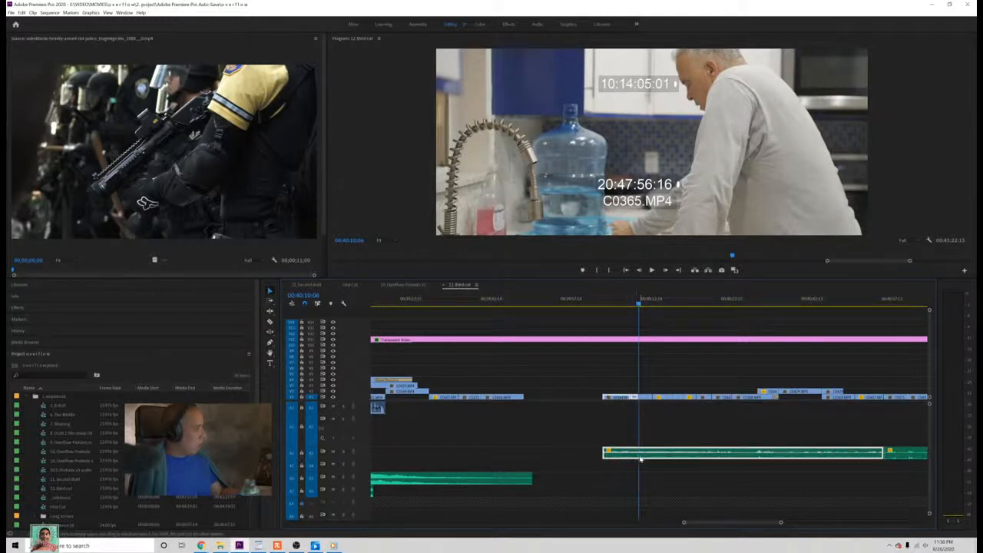
pyautogui.press('c')
pyautogui.click(642, 453)
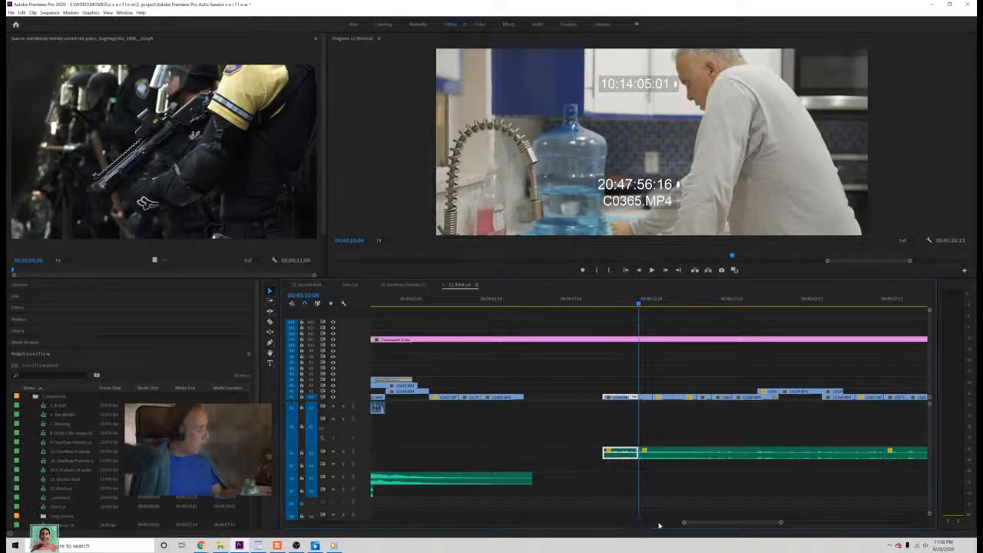
pyautogui.moveTo(684, 523); pyautogui.dragTo(592, 521)
pyautogui.moveTo(646, 455); pyautogui.dragTo(476, 455)
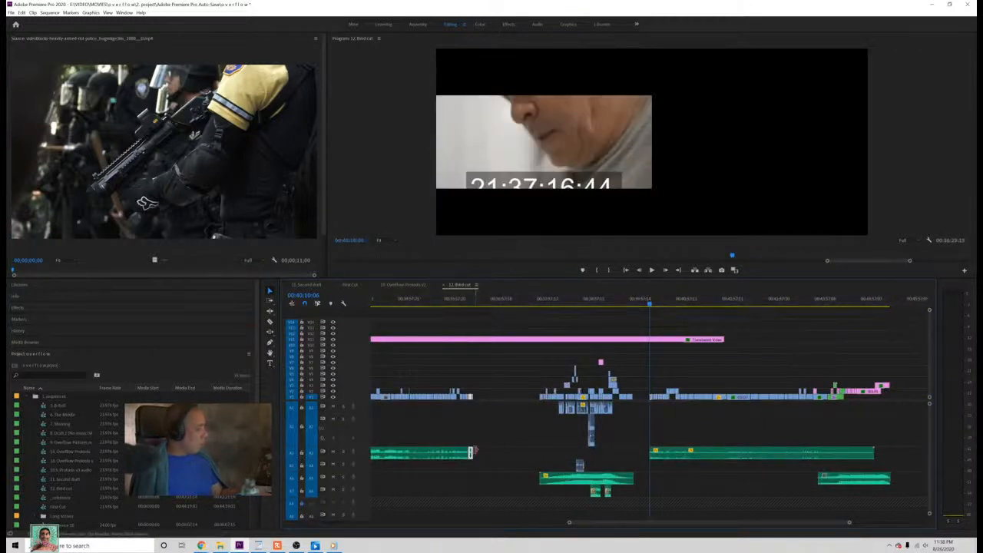
pyautogui.hotkey('ctrl', 's')
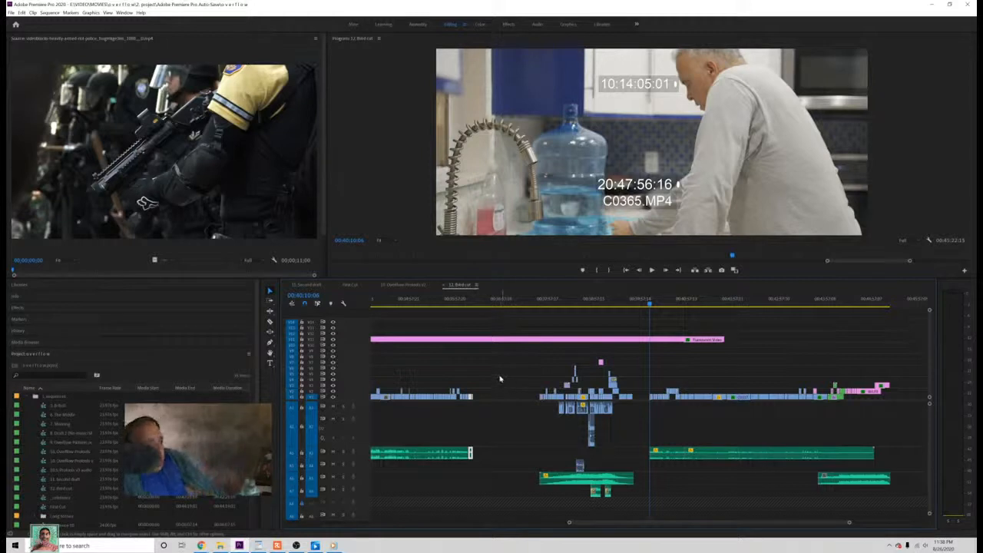
# Step: Review the join between the earlier section and the moved shots from 00:36:14:19 through their end, saving the project
pyautogui.click(476, 303)
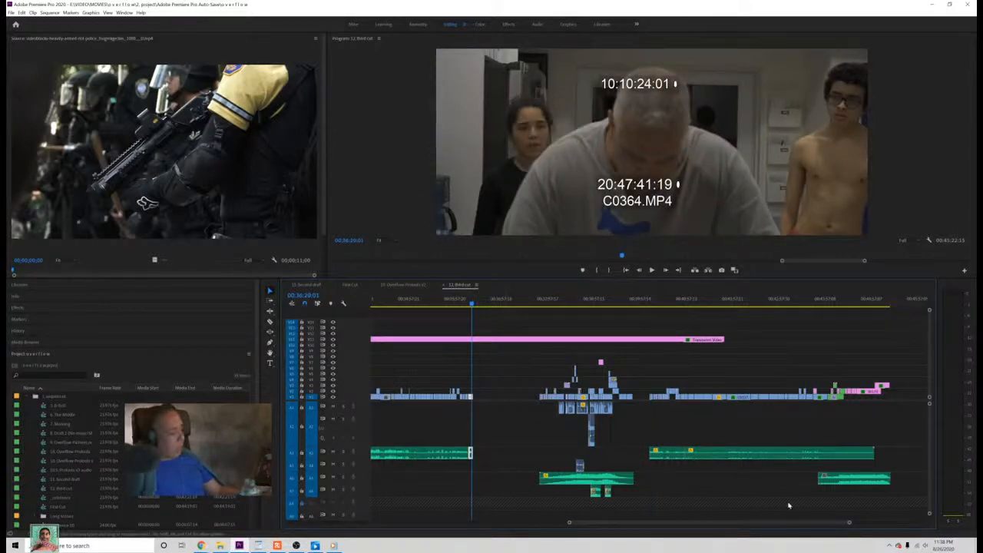
pyautogui.moveTo(849, 524); pyautogui.dragTo(731, 522)
pyautogui.click(597, 304)
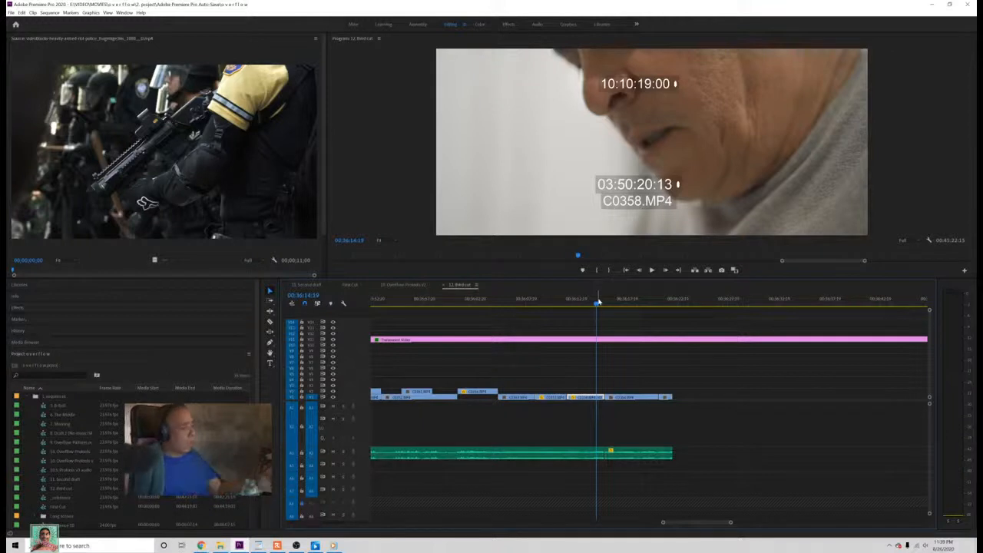
pyautogui.hotkey('ctrl', 's')
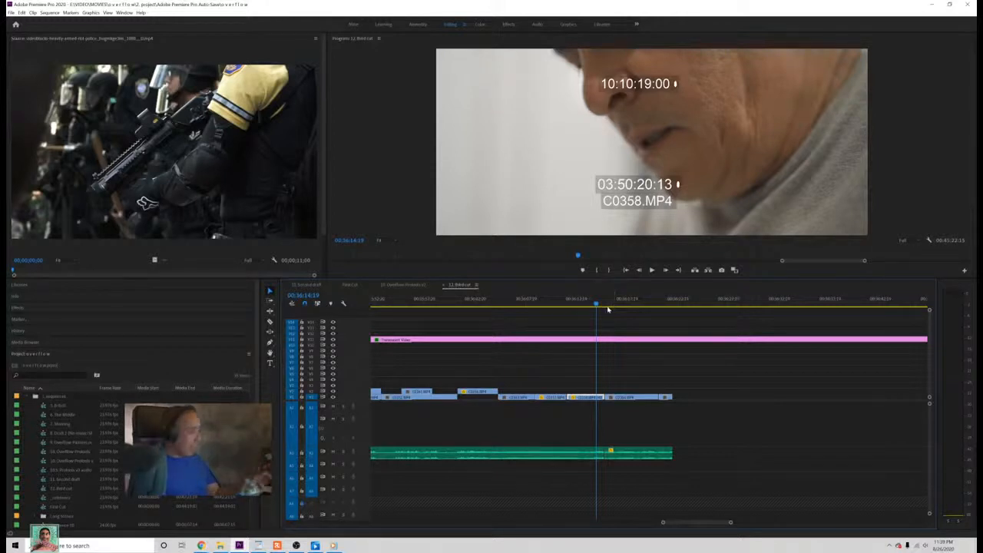
pyautogui.moveTo(598, 298); pyautogui.dragTo(618, 303)
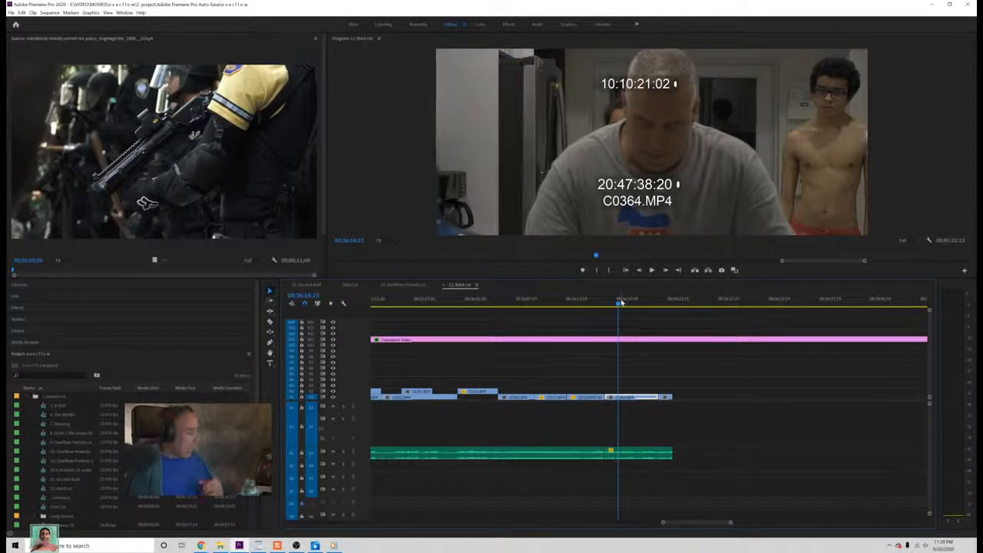
pyautogui.moveTo(620, 302); pyautogui.dragTo(677, 322)
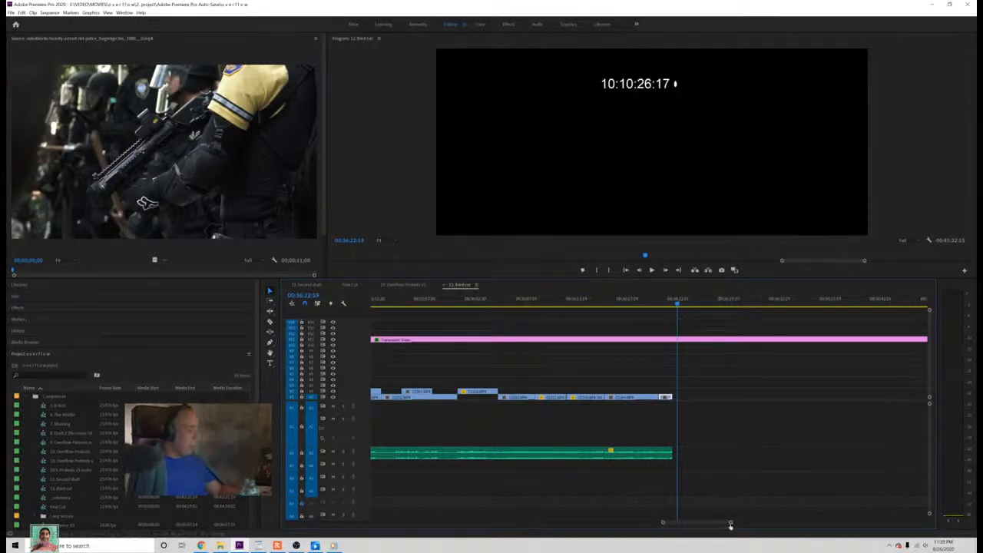
# Step: Ripple delete the empty gap between the moved shots and the inserted First Cut section
pyautogui.moveTo(730, 522); pyautogui.dragTo(815, 518)
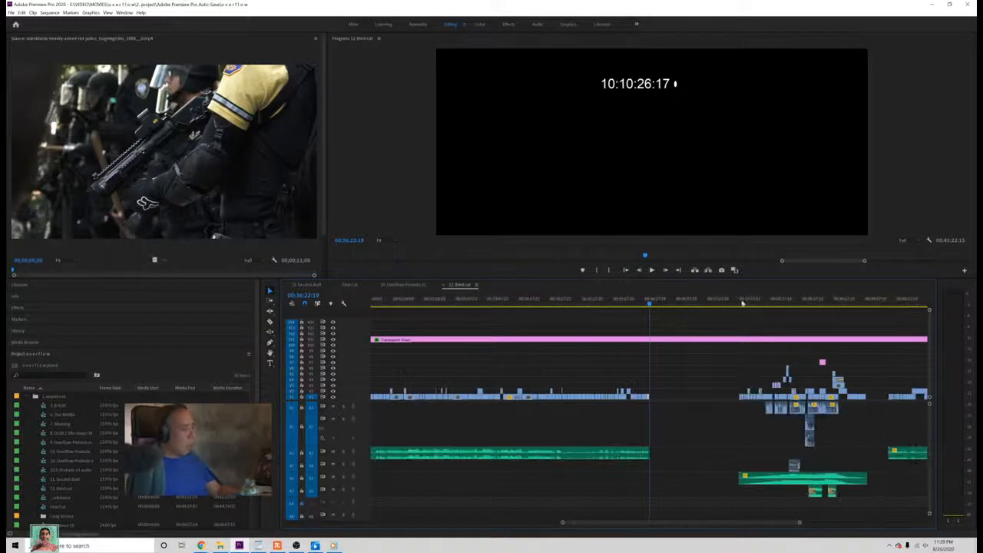
pyautogui.click(740, 301)
pyautogui.click(651, 302)
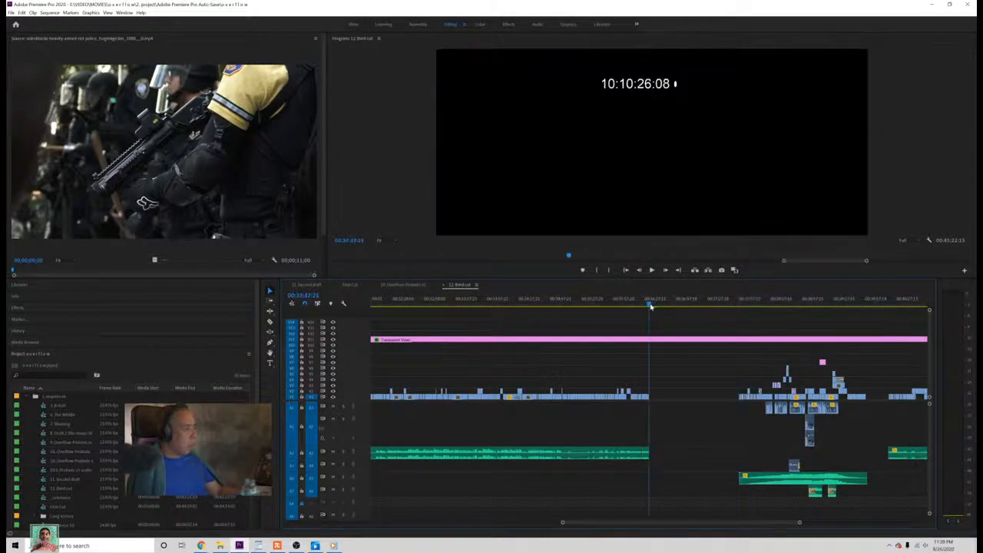
pyautogui.moveTo(694, 302); pyautogui.dragTo(708, 303)
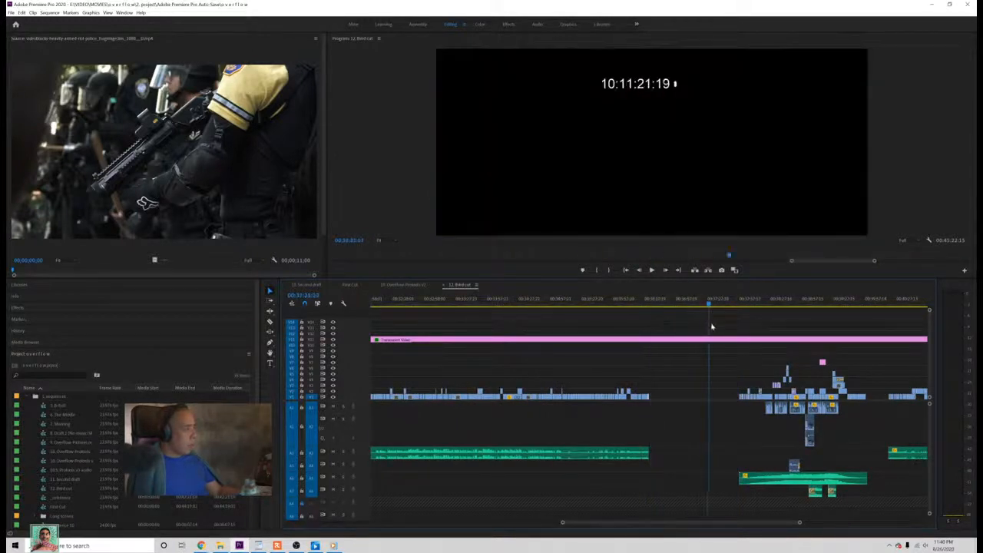
pyautogui.rightClick(673, 397)
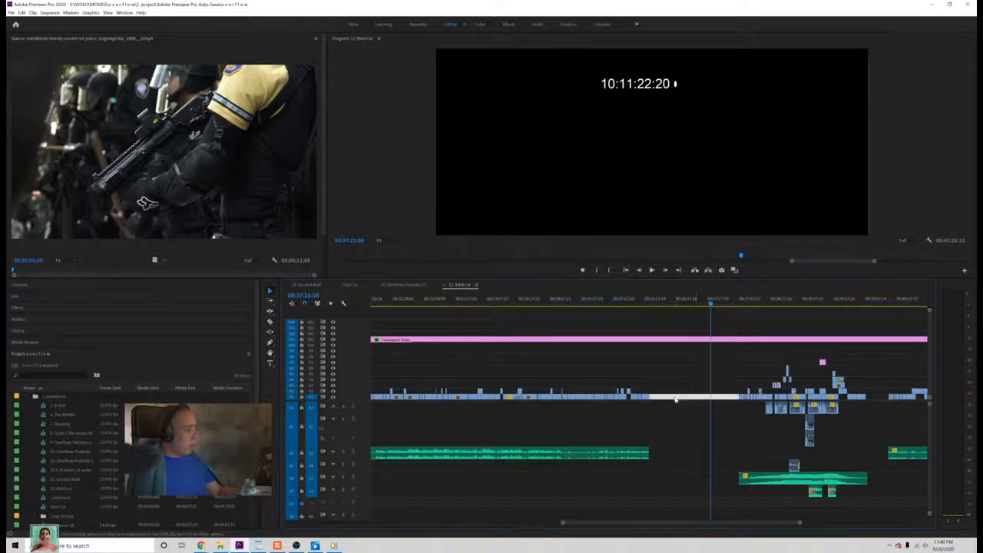
pyautogui.click(681, 402)
# Step: Play back the transition from the moved shots into the inserted First Cut section
pyautogui.click(649, 306)
pyautogui.click(648, 307)
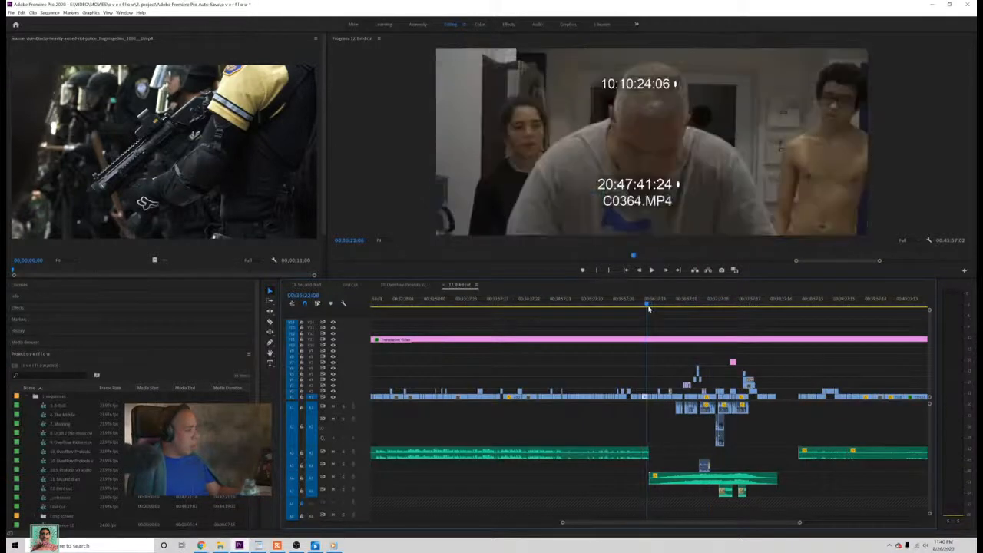
pyautogui.press('space')
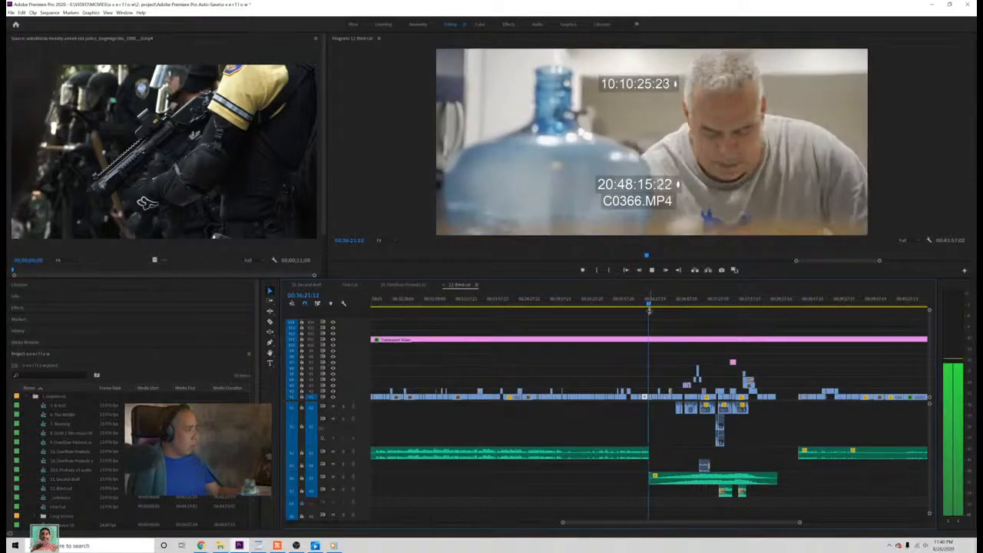
# Step: Extend the end of the earlier section's audio over the start of the First Cut section, save, and play back the overlap
pyautogui.press('space')
pyautogui.moveTo(651, 451); pyautogui.dragTo(676, 452)
pyautogui.press('space')
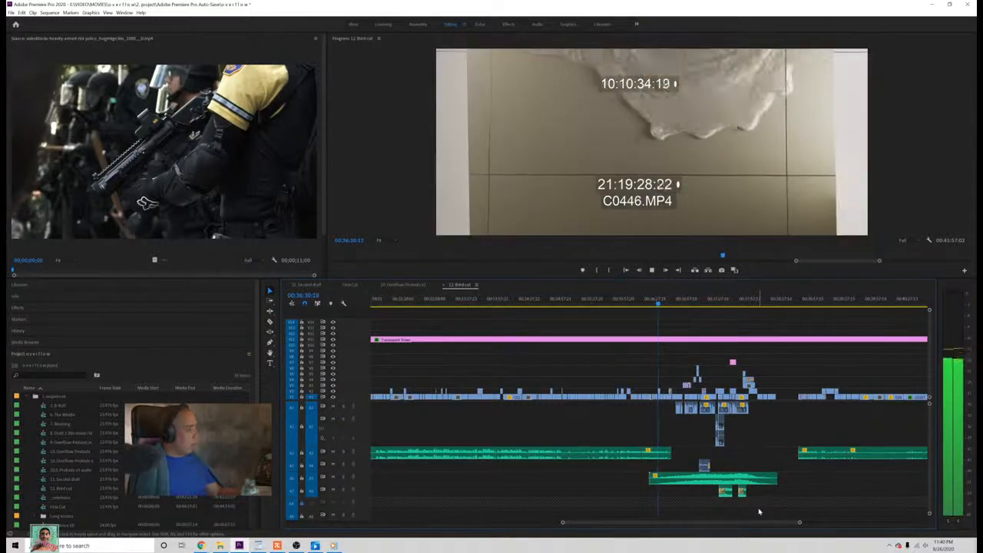
pyautogui.press('space')
pyautogui.hotkey('ctrl', 's')
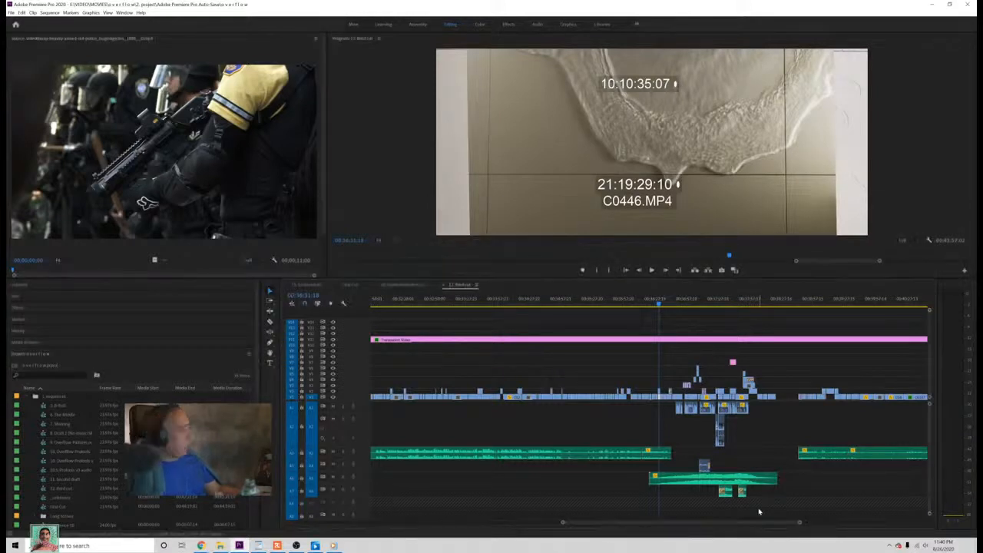
pyautogui.press('space')
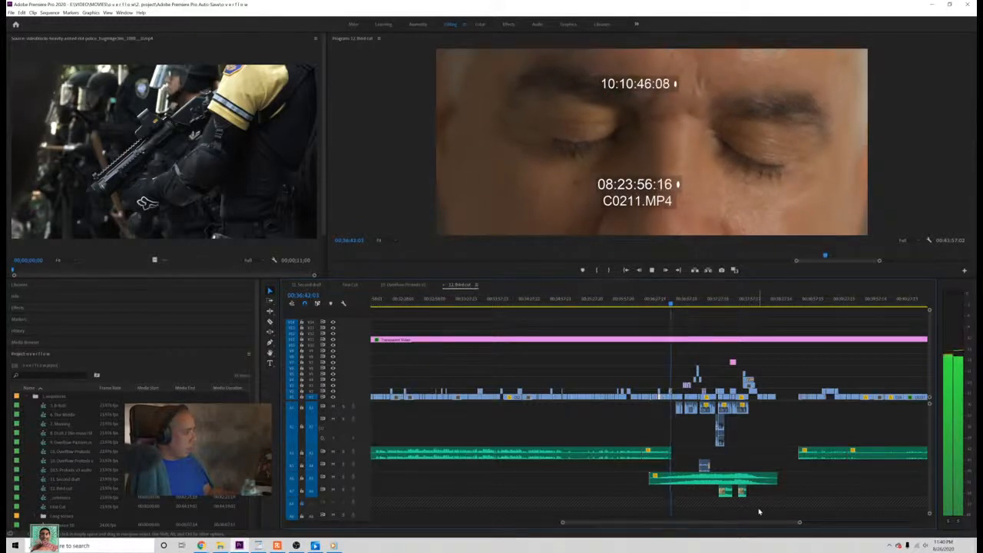
pyautogui.press('space')
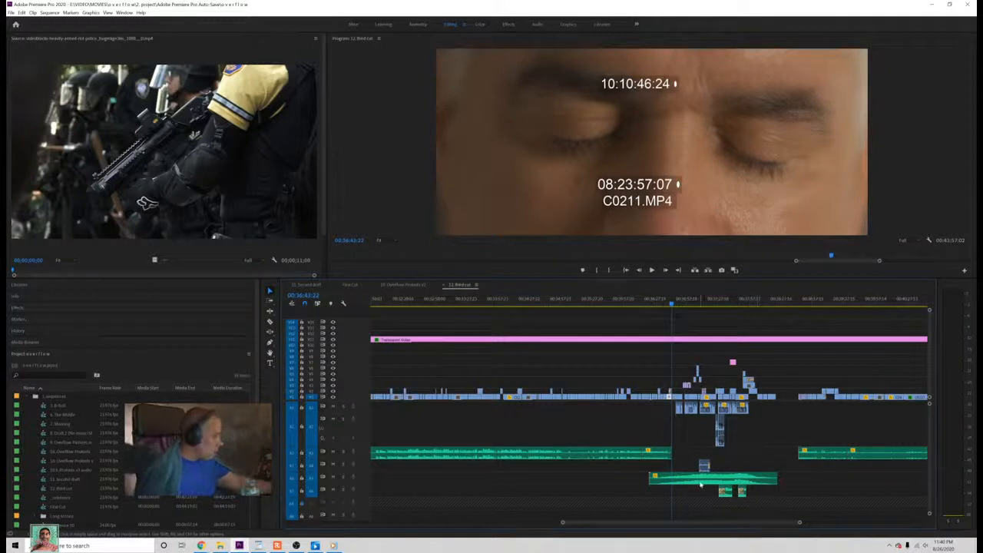
# Step: Try extending the audio's end slightly further into the First Cut section and play back the cut
pyautogui.moveTo(671, 454); pyautogui.dragTo(675, 455)
pyautogui.press('space')
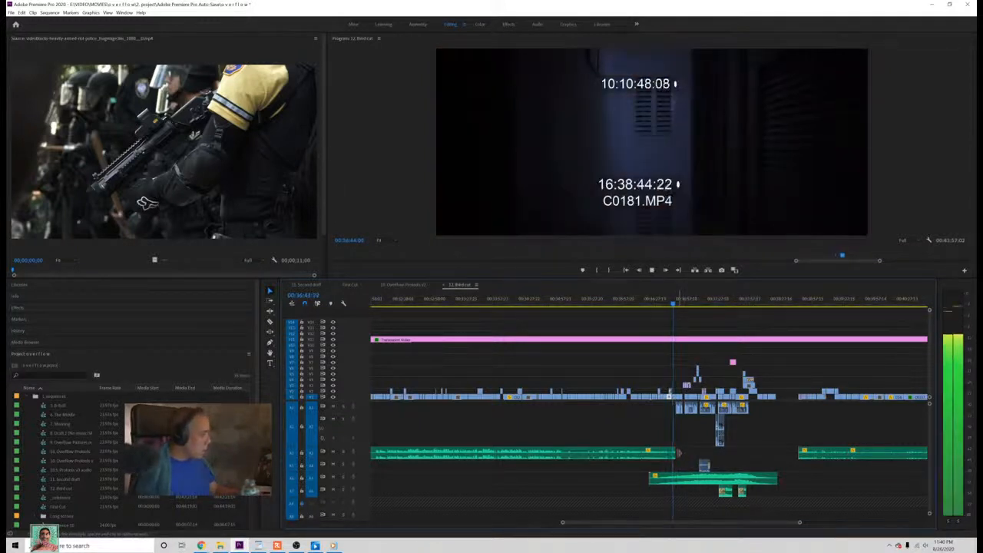
pyautogui.press('space')
pyautogui.moveTo(673, 304); pyautogui.dragTo(666, 305)
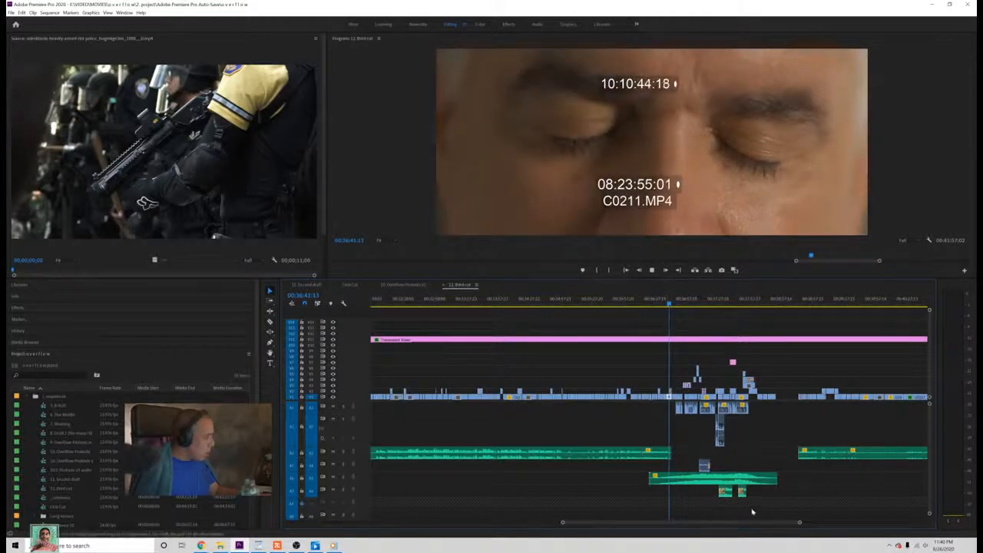
pyautogui.press('space')
# Step: Play the First Cut sequence at the closed-eyes close-up to check how its audio ends before the dialogue
pyautogui.moveTo(799, 523); pyautogui.dragTo(711, 530)
pyautogui.press('space')
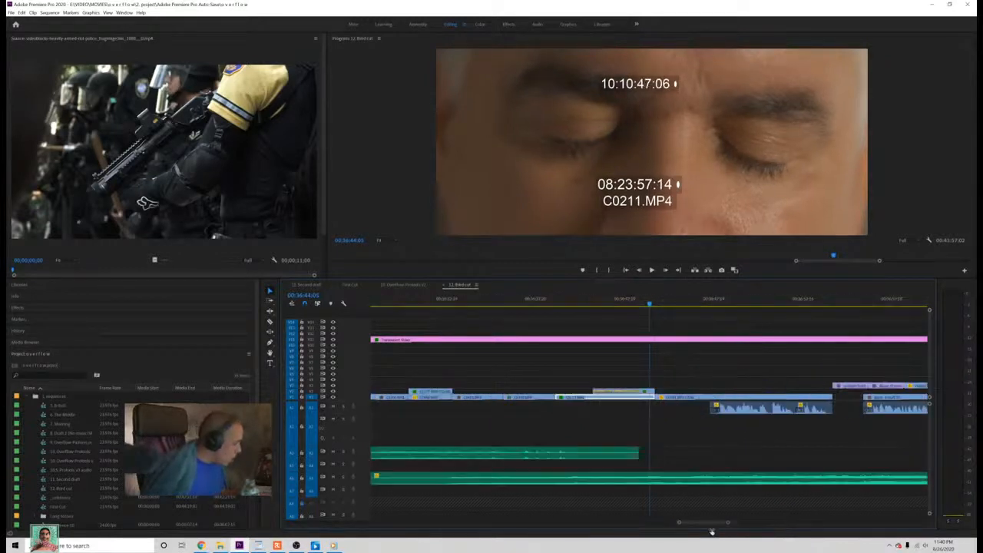
pyautogui.click(350, 285)
pyautogui.click(509, 300)
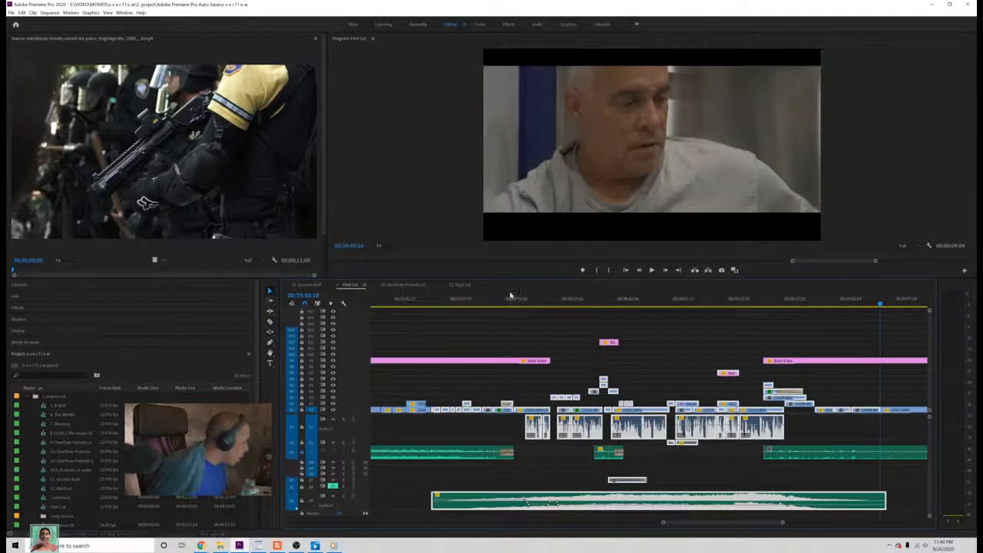
pyautogui.press('space')
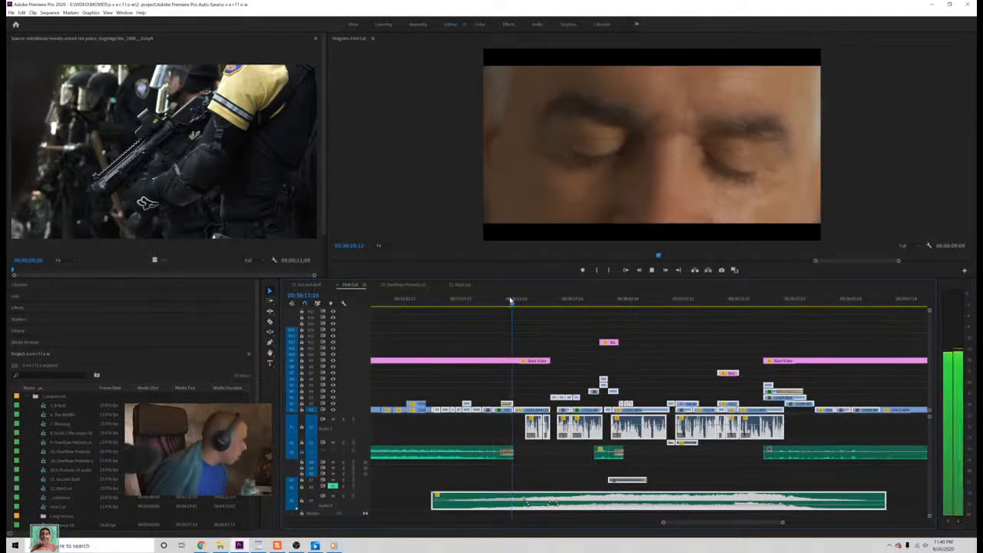
pyautogui.press('space')
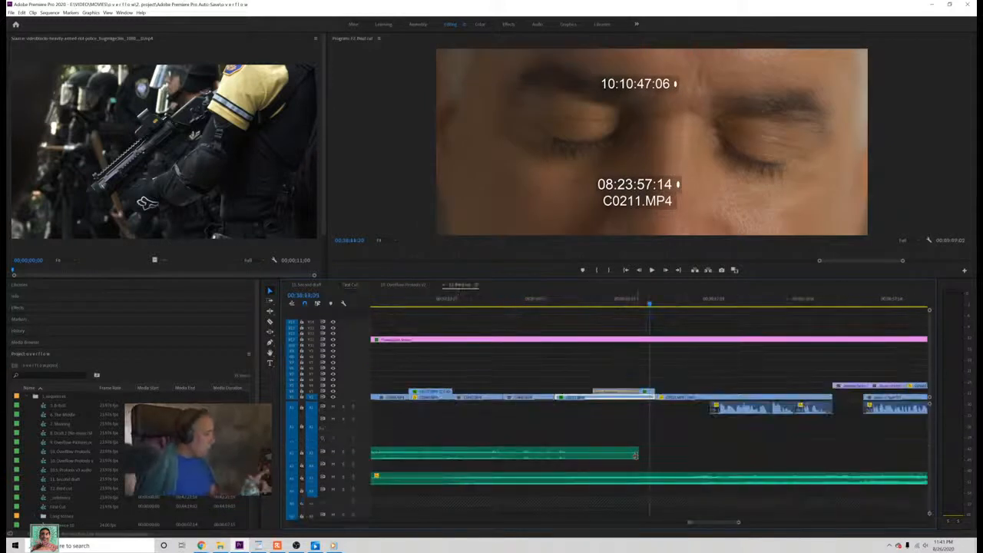
# Step: Apply the default transition to the end of the third cut's upper audio, lengthen the fade, play it back, and save
pyautogui.rightClick(636, 456)
pyautogui.click(637, 454)
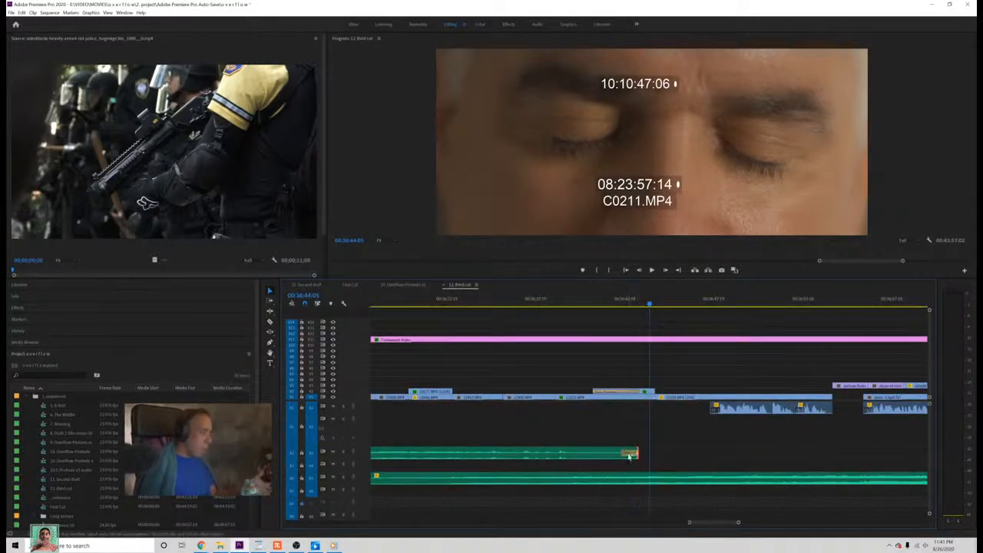
pyautogui.moveTo(637, 453); pyautogui.dragTo(594, 454)
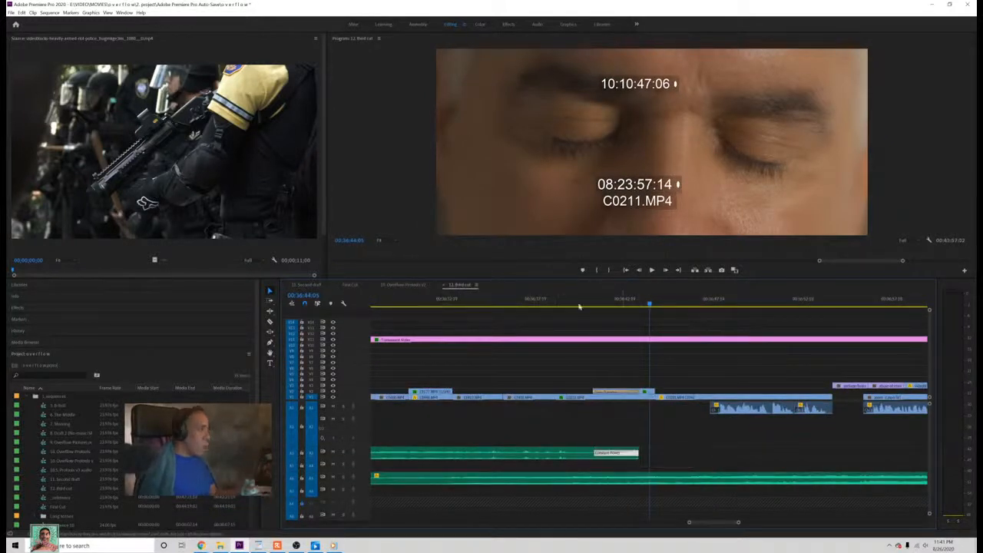
pyautogui.moveTo(588, 305); pyautogui.dragTo(580, 307)
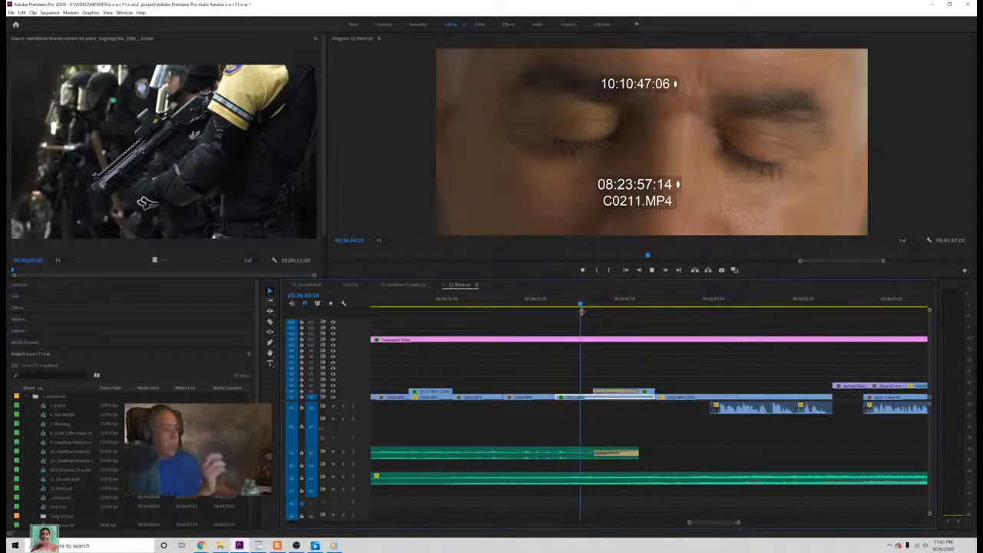
pyautogui.press('space')
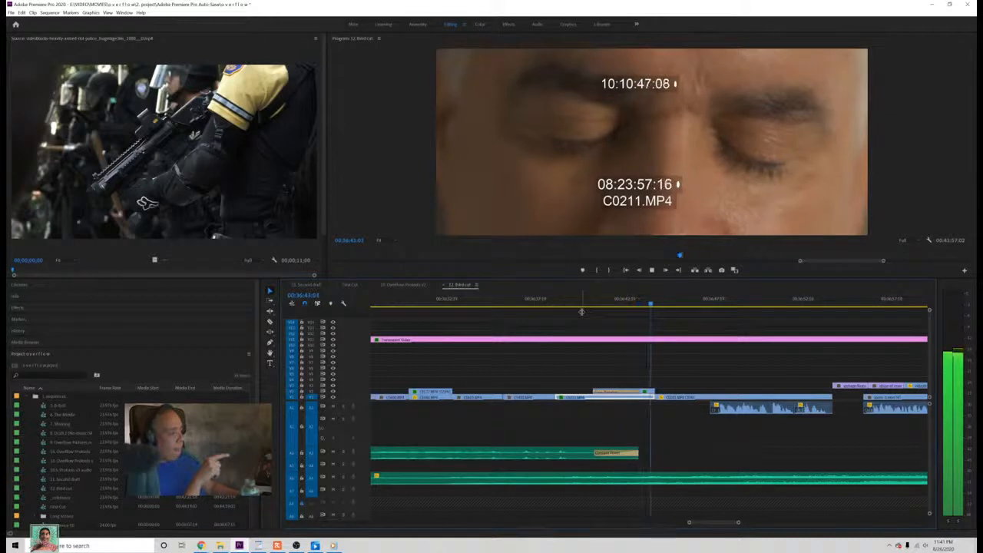
pyautogui.press('space')
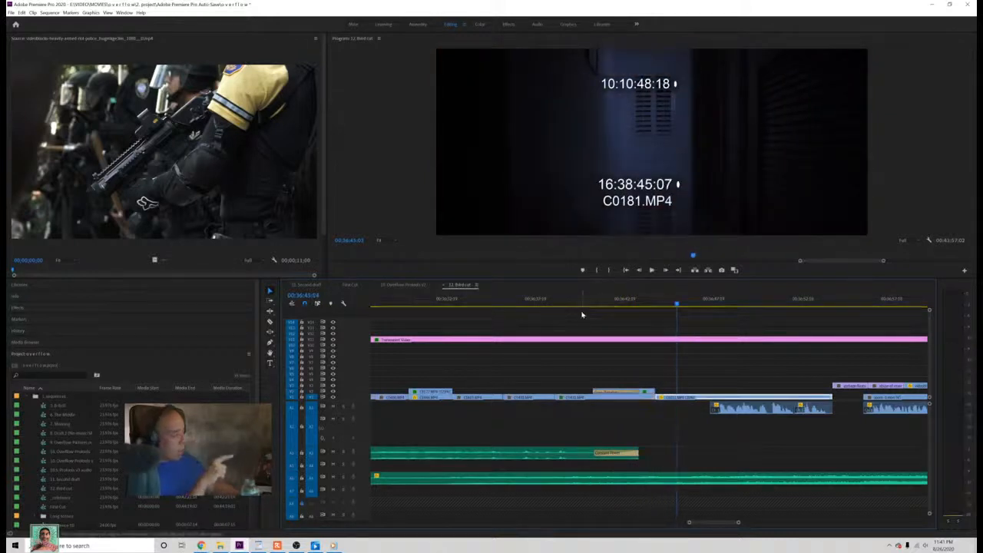
pyautogui.hotkey('ctrl', 's')
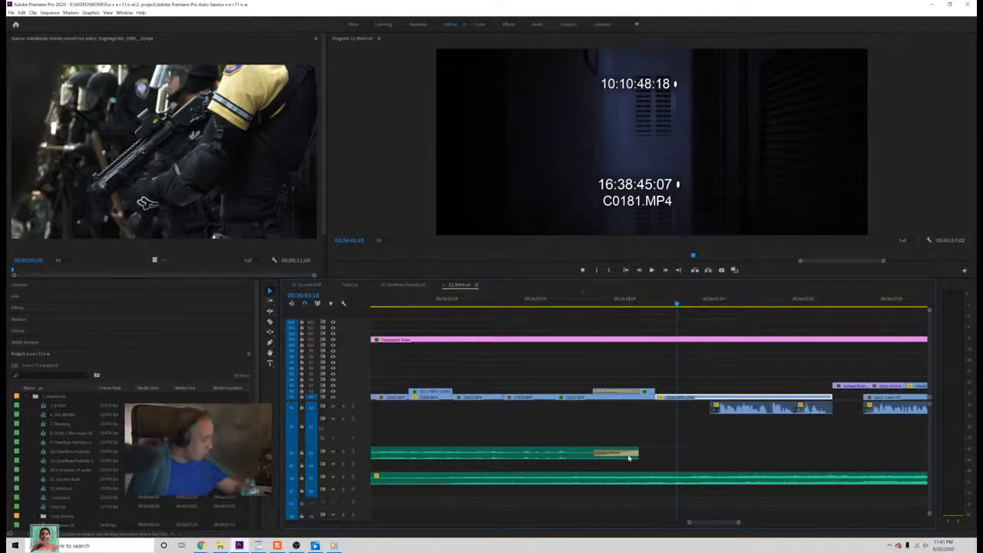
# Step: Remove the fade from the audio's end and play back the closed-eyes close-up
pyautogui.click(629, 454)
pyautogui.press('Delete')
pyautogui.click(556, 303)
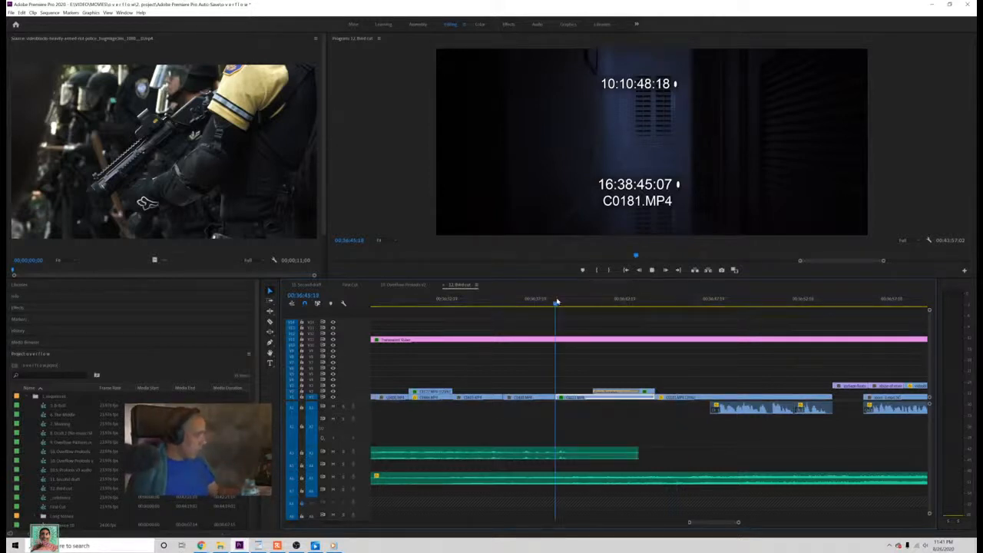
pyautogui.press('space')
pyautogui.press('space')
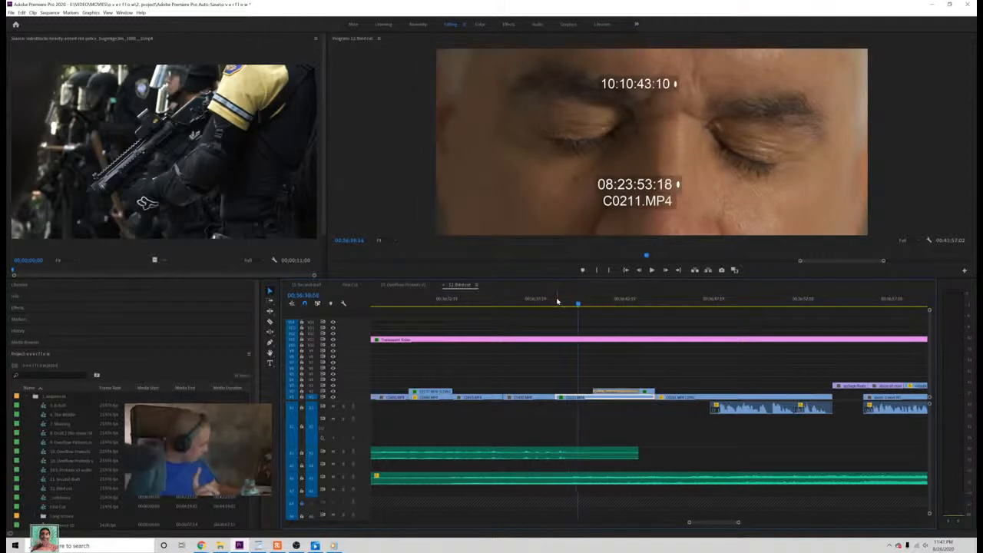
# Step: Split the upper audio under the closed-eyes close-up, duplicate the end piece directly after it, save, and play back the result
pyautogui.keyDown('ctrl'); pyautogui.click(583, 453); pyautogui.keyUp('ctrl')
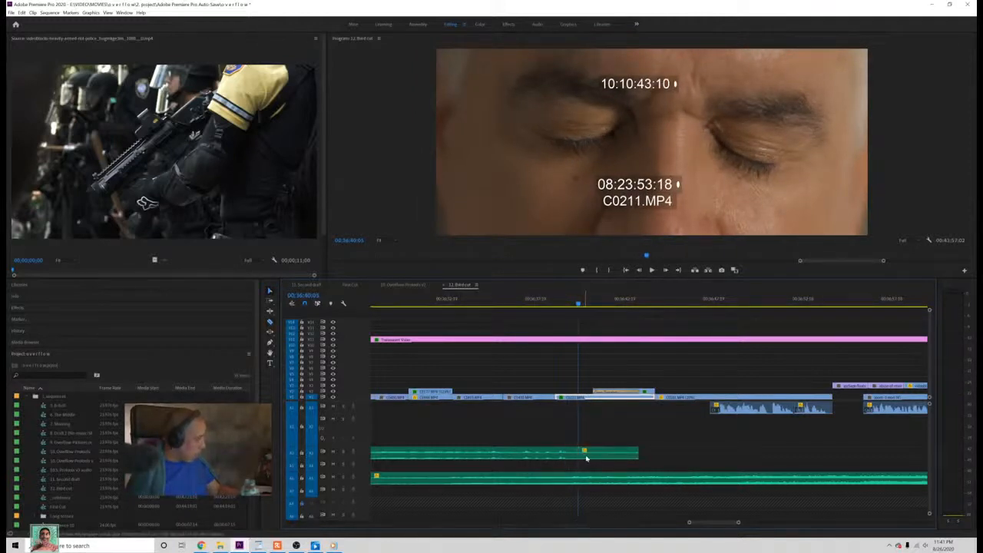
pyautogui.moveTo(589, 458); pyautogui.dragTo(653, 457)
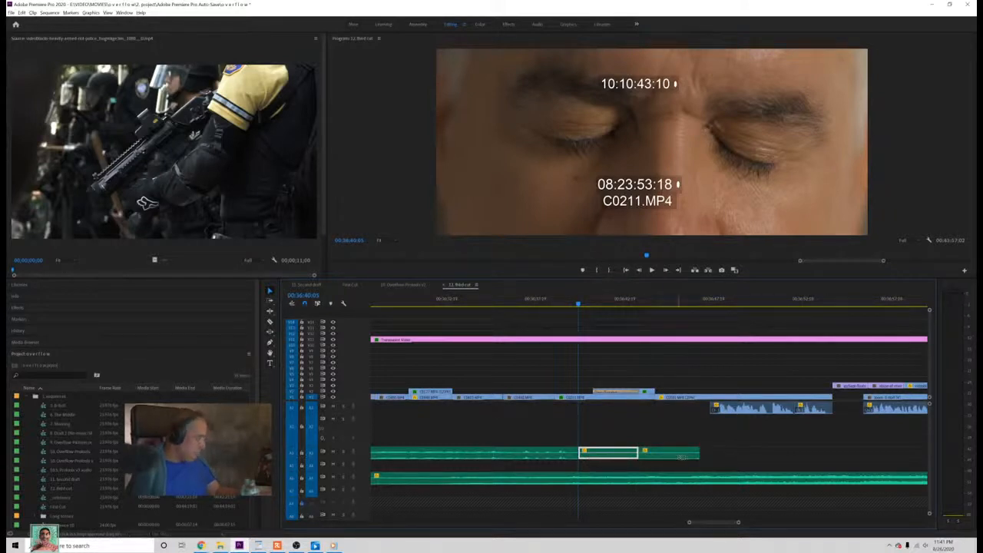
pyautogui.click(685, 433)
pyautogui.hotkey('ctrl', 's')
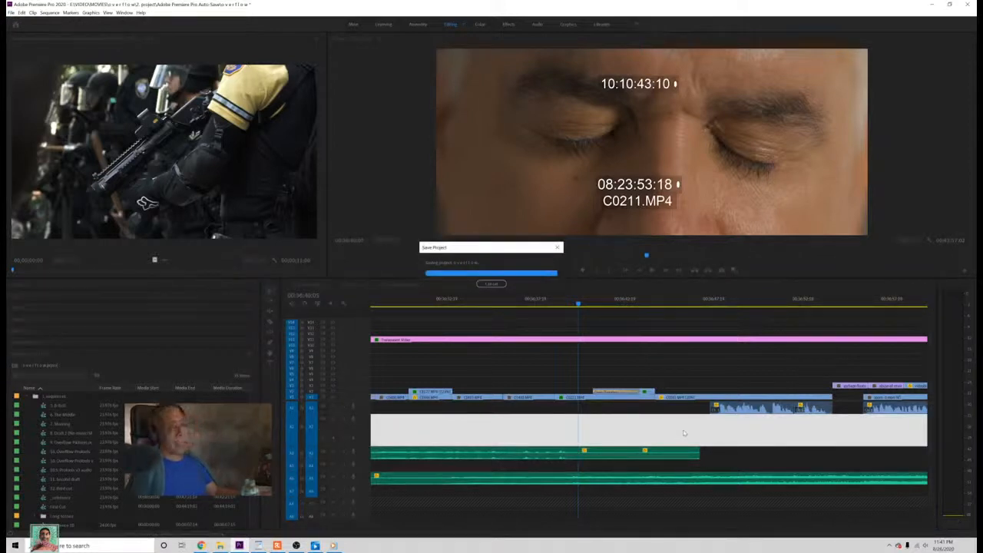
pyautogui.press('space')
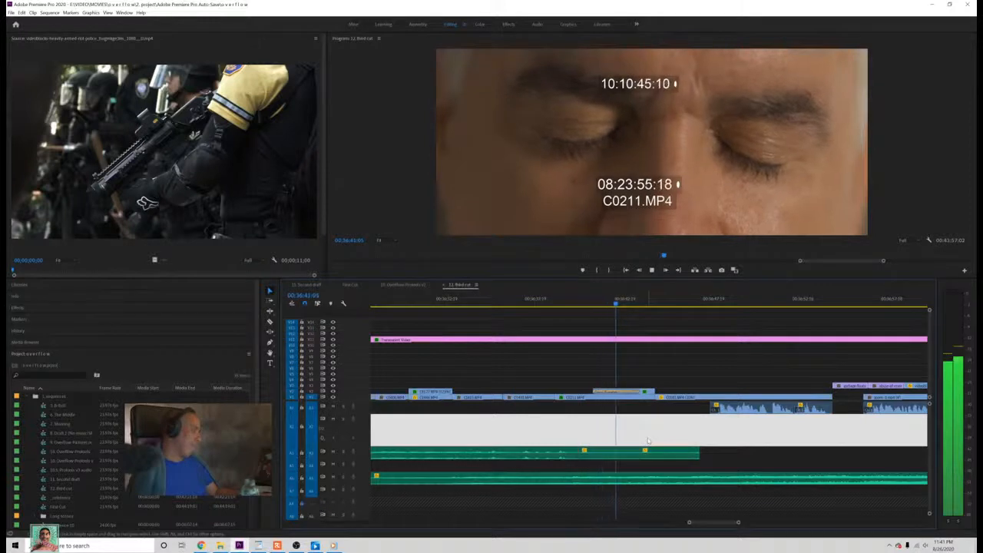
pyautogui.press('space')
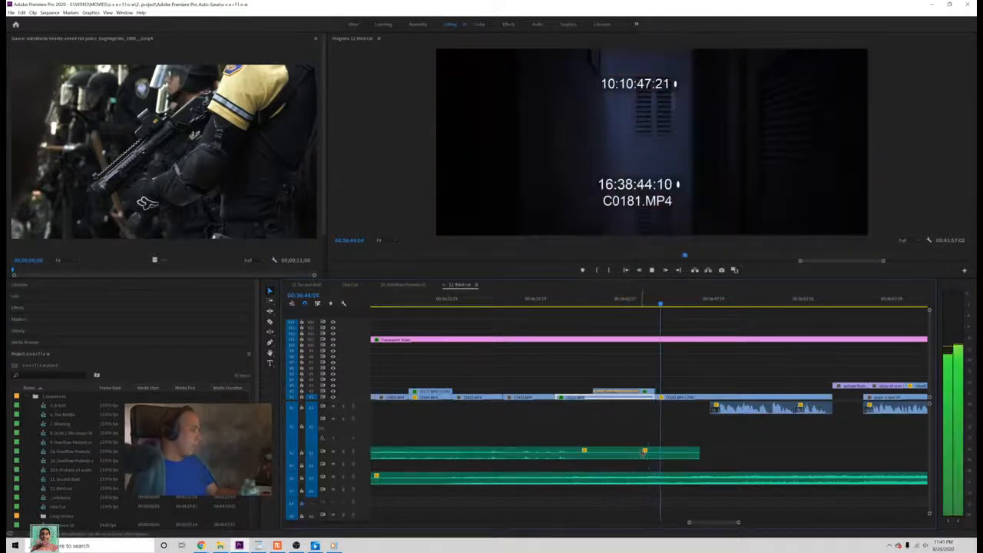
# Step: Apply the default transition between the original and duplicated audio pieces, play back the join, and save
pyautogui.rightClick(642, 453)
pyautogui.click(630, 358)
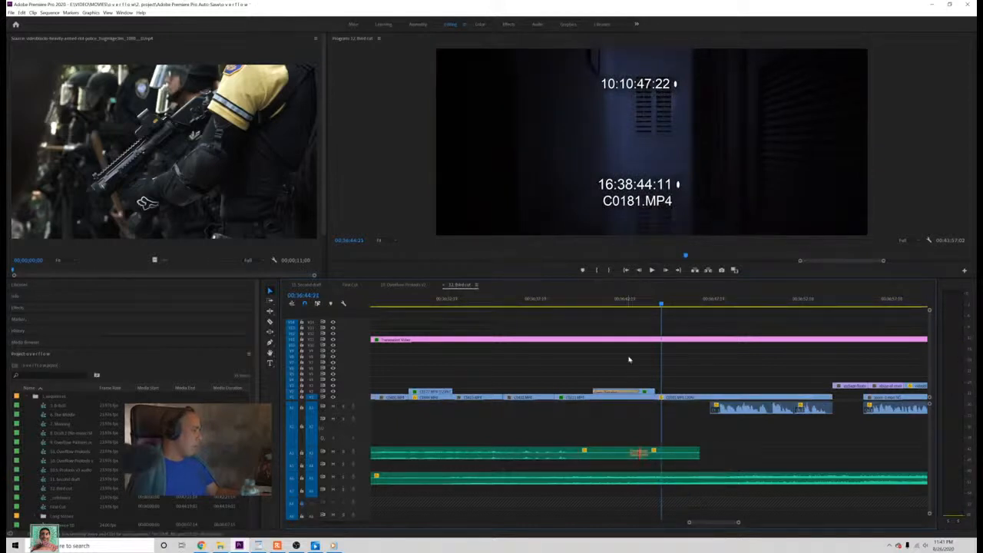
pyautogui.click(630, 304)
pyautogui.press('space')
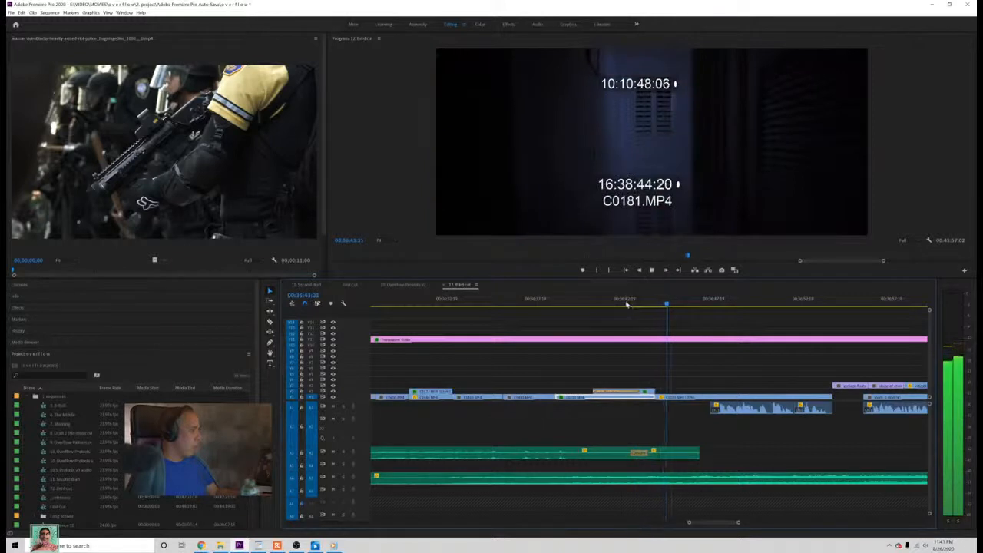
pyautogui.press('space')
pyautogui.hotkey('ctrl', 's')
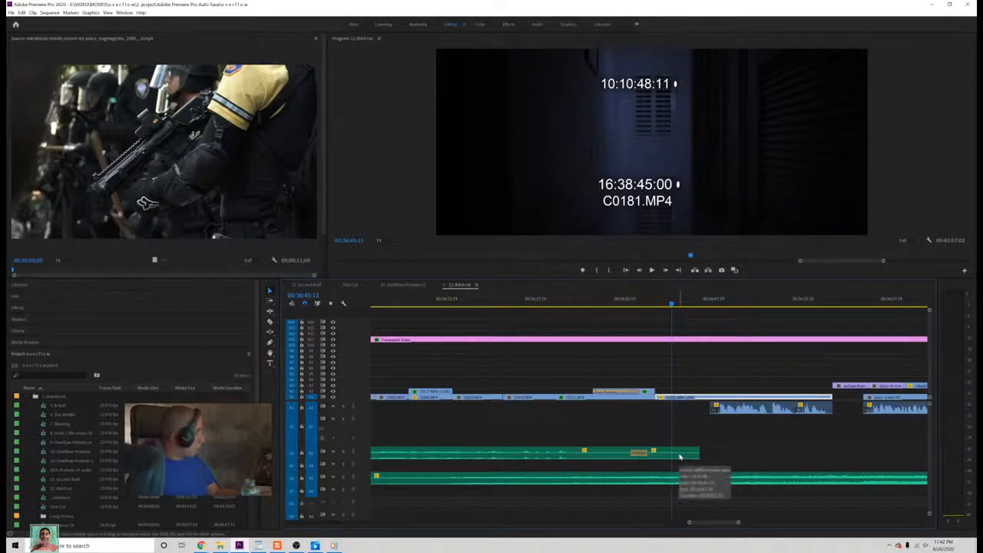
# Step: Adjust the duplicated audio piece so it starts at the join and runs slightly longer, and play back the join
pyautogui.moveTo(678, 455); pyautogui.dragTo(640, 455)
pyautogui.click(629, 307)
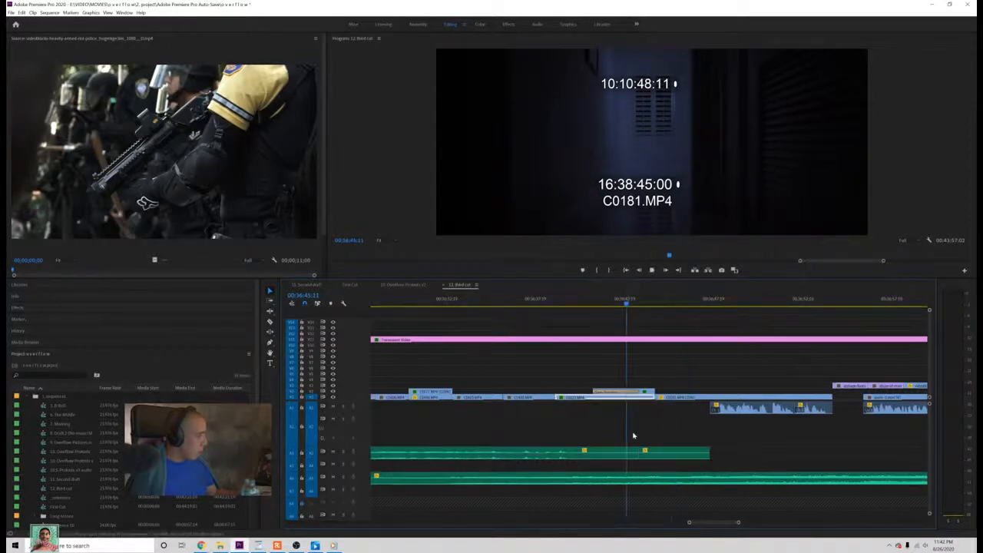
pyautogui.press('space')
pyautogui.press('space')
# Step: Apply the default transition at the adjusted audio join, shorten it to a brief crossfade, play it back, and save
pyautogui.rightClick(638, 454)
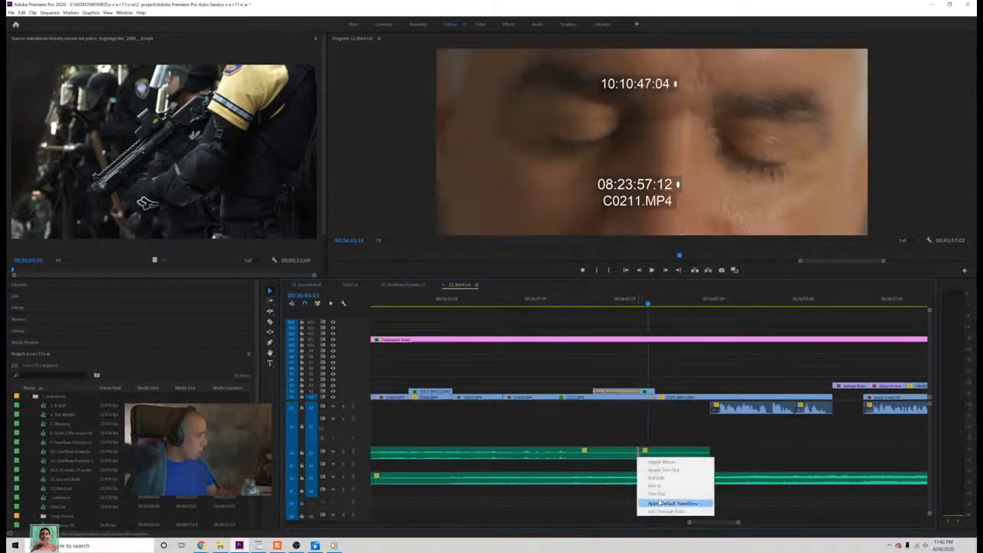
pyautogui.click(657, 503)
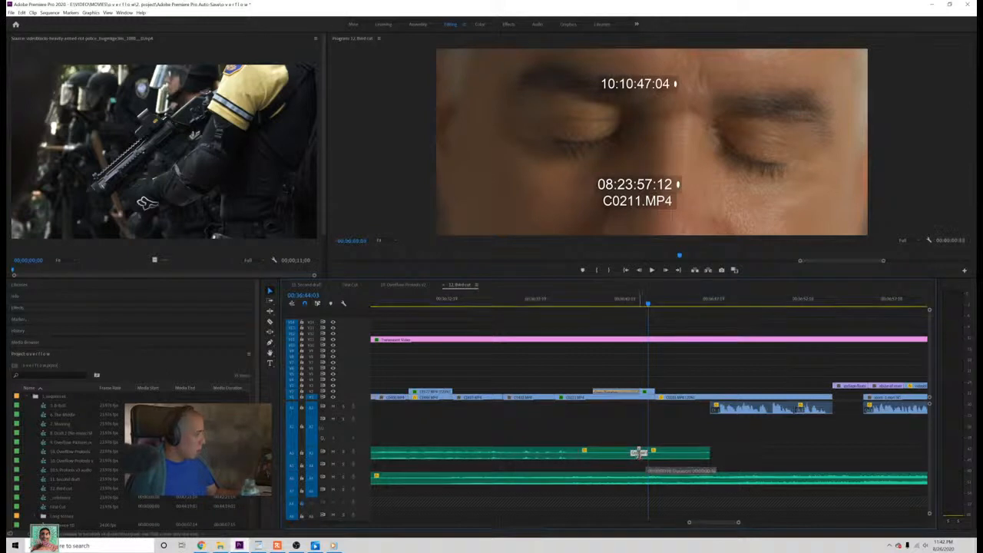
pyautogui.click(621, 306)
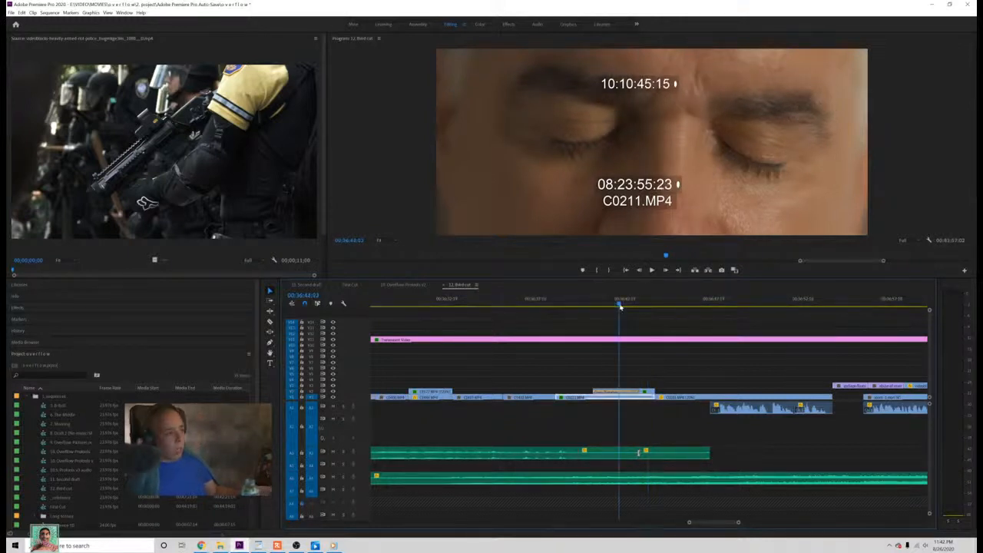
pyautogui.press('space')
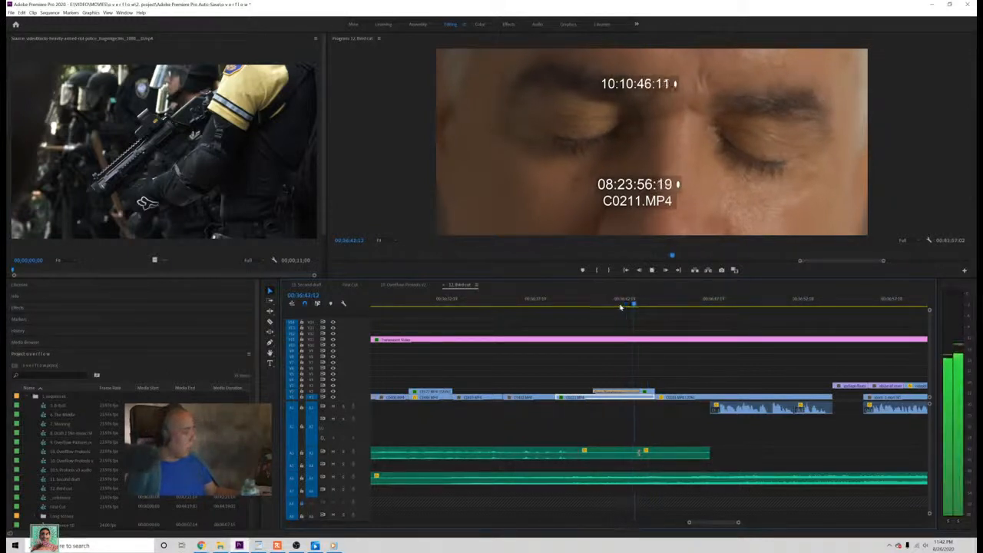
pyautogui.hotkey('ctrl', 's')
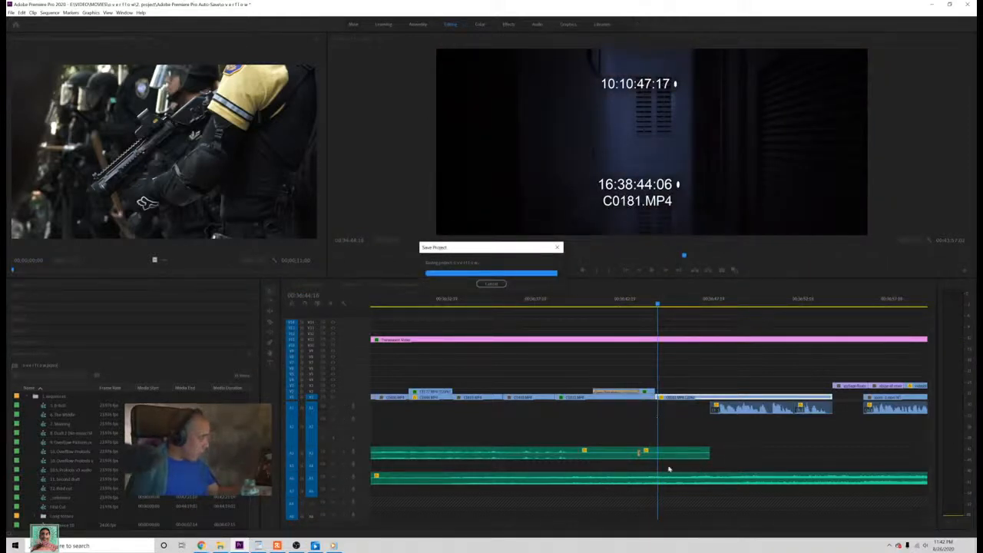
# Step: Replay the shortened audio crossfade under the closed-eyes close-up and return the playhead to before the join
pyautogui.click(632, 314)
pyautogui.press('space')
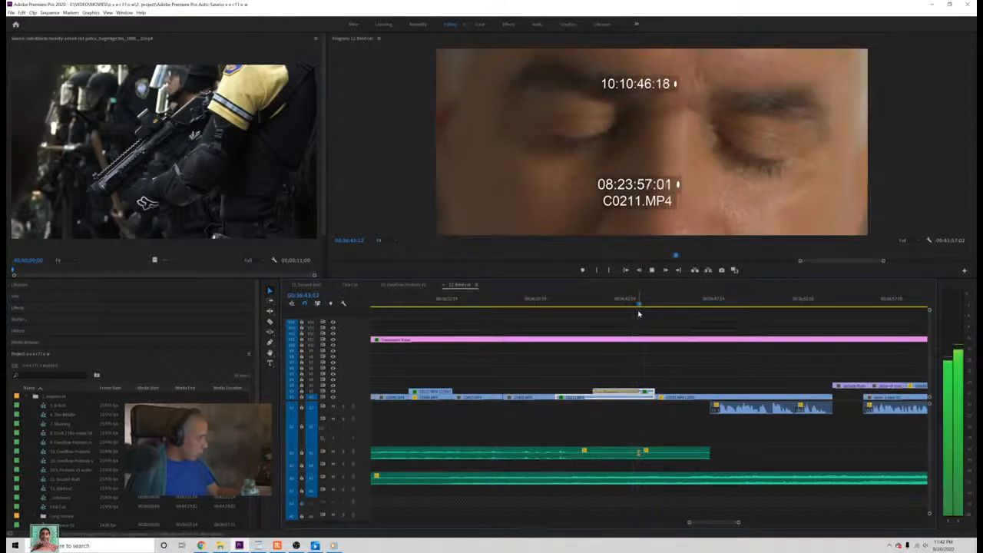
pyautogui.press('space')
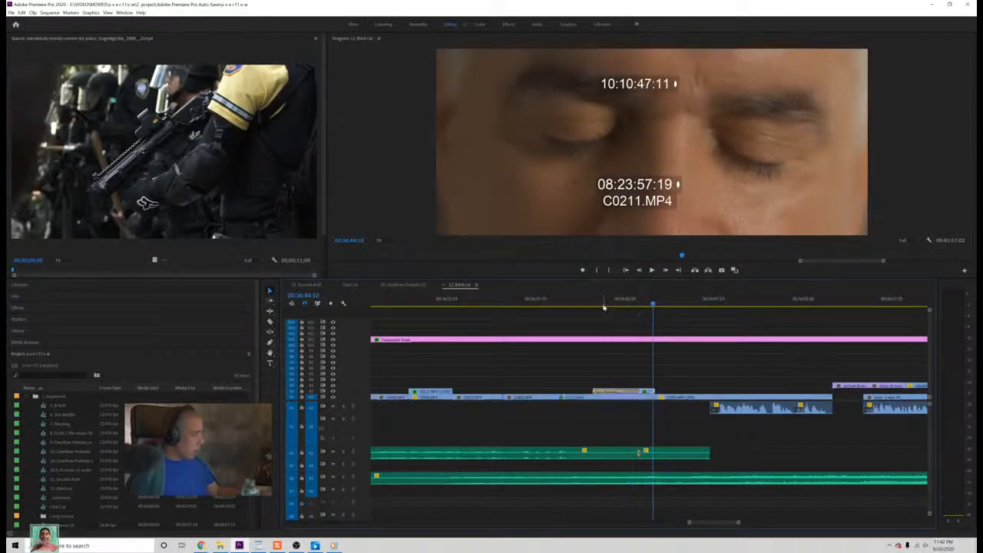
pyautogui.click(596, 307)
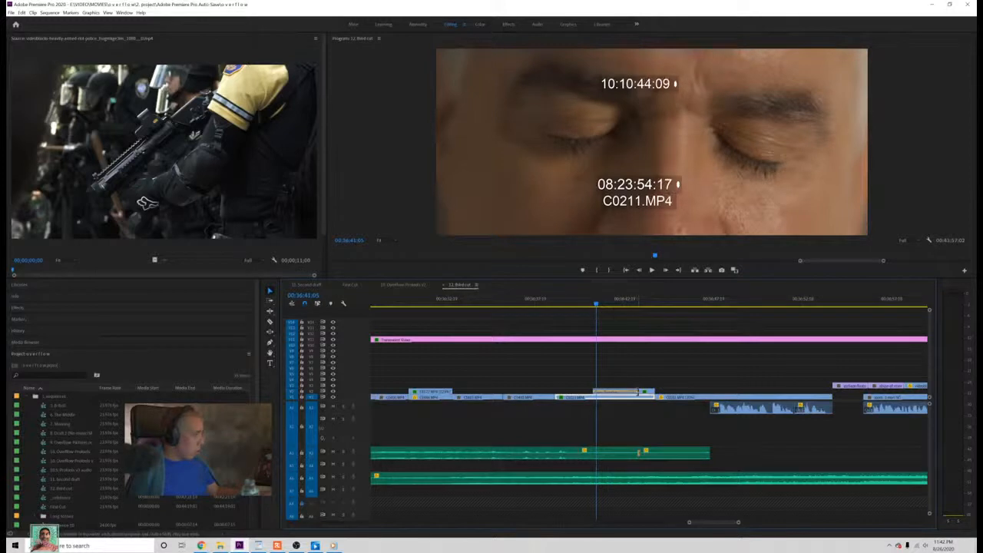
# Step: Move the closed-eyes C0211 clips about one second earlier, trim the base clip's start against the preceding shot, and play back the change
pyautogui.moveTo(643, 392); pyautogui.dragTo(614, 393)
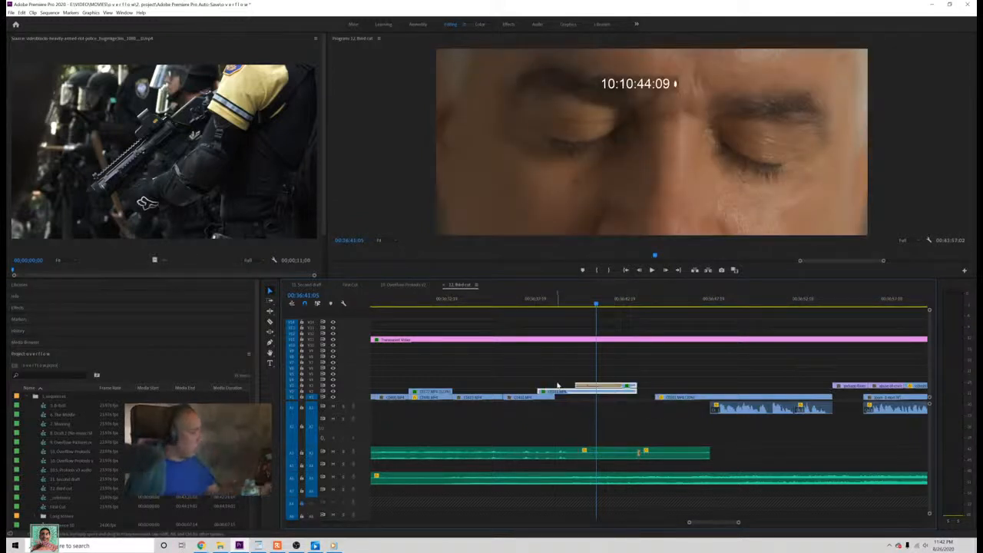
pyautogui.click(556, 385)
pyautogui.moveTo(542, 391); pyautogui.dragTo(610, 399)
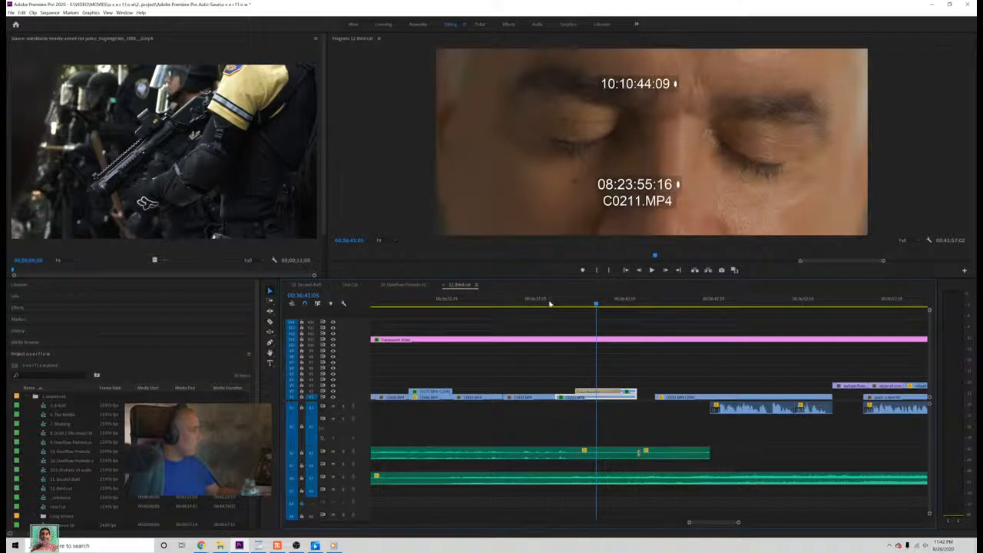
pyautogui.click(549, 304)
pyautogui.press('space')
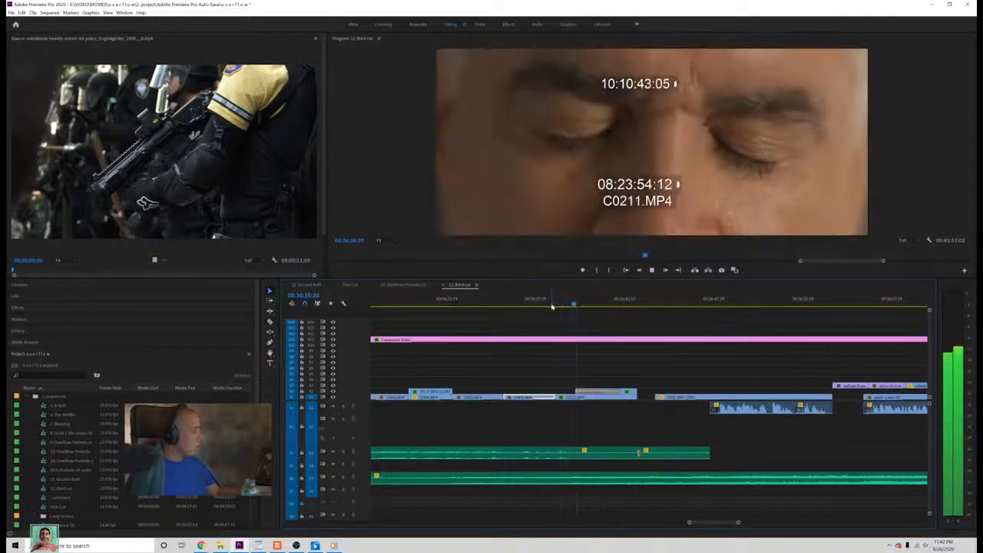
pyautogui.press('space')
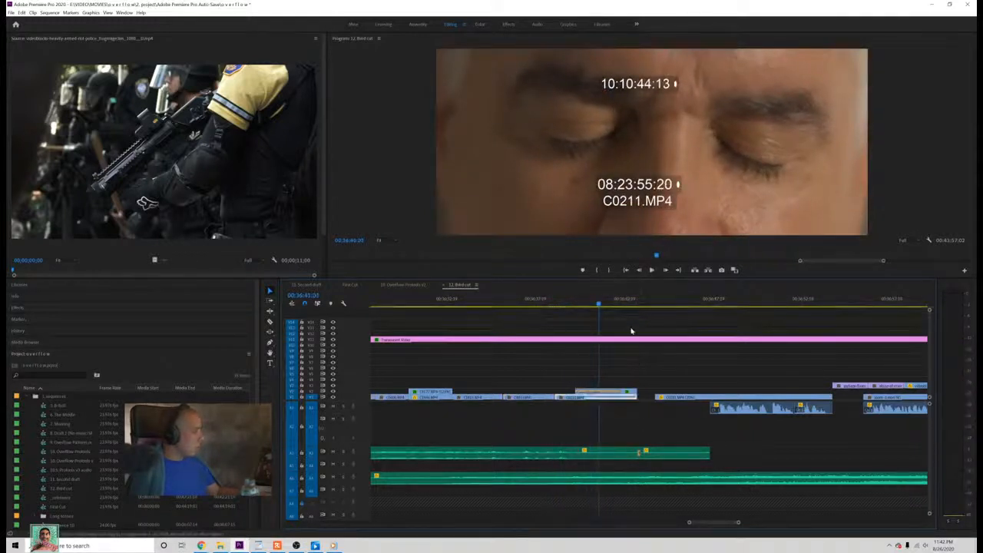
# Step: Try to ripple delete the gap between the closed-eyes shot and the following C0181 clip
pyautogui.click(631, 304)
pyautogui.press('Down')
pyautogui.click(626, 453)
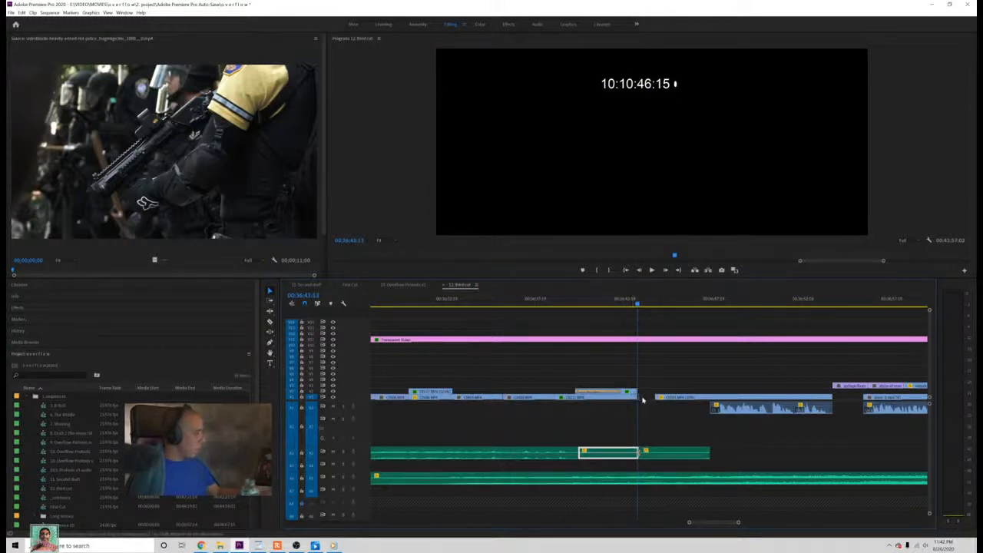
pyautogui.click(643, 399)
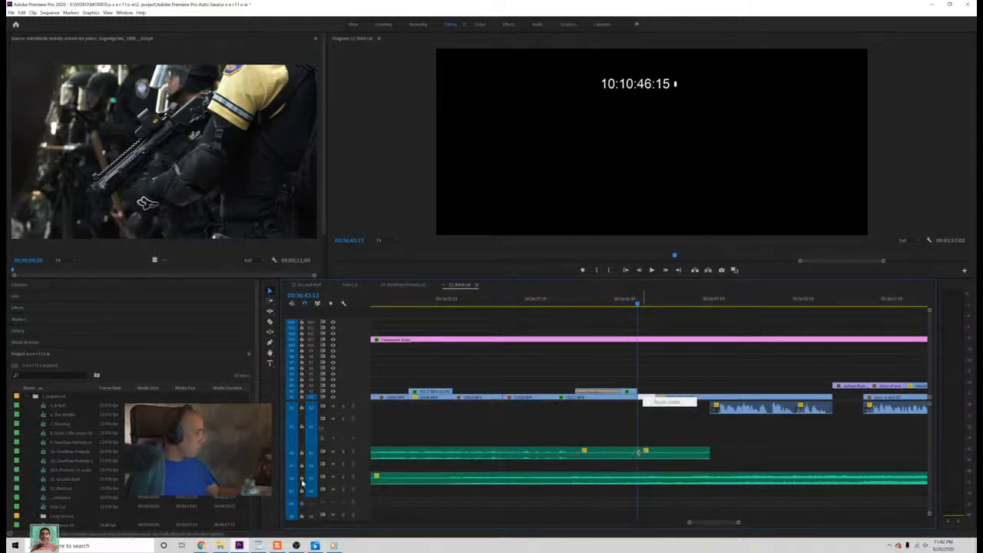
pyautogui.click(666, 402)
pyautogui.rightClick(644, 397)
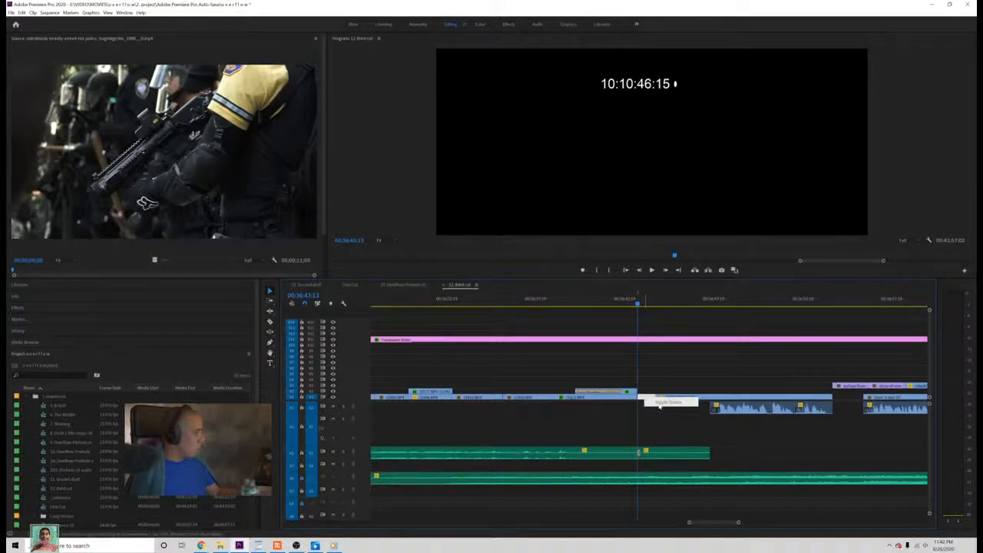
pyautogui.click(662, 402)
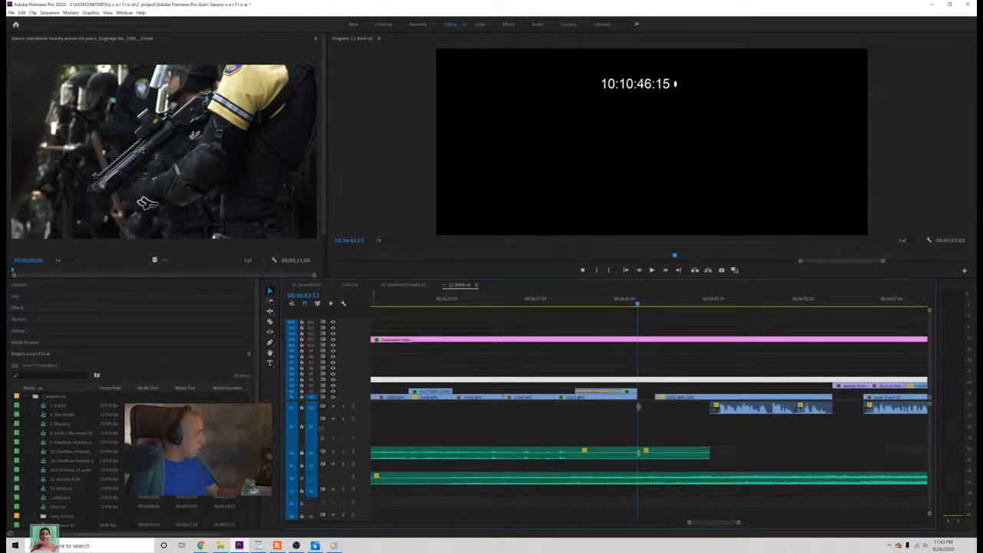
pyautogui.rightClick(645, 398)
pyautogui.click(668, 400)
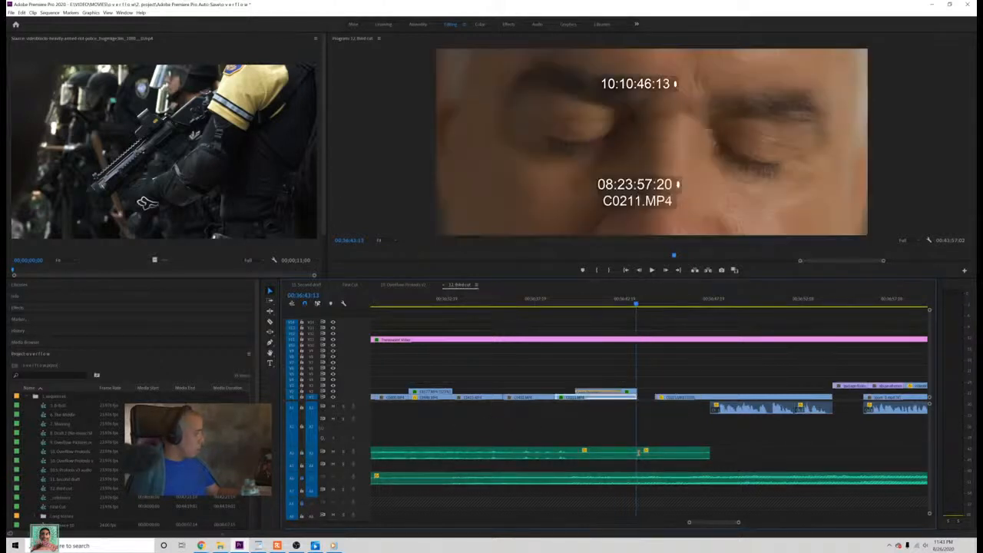
# Step: Shift the following section's clips, except the continuous audio beds, earlier to meet the closed-eyes shot, and save the project
pyautogui.moveTo(738, 523); pyautogui.dragTo(792, 523)
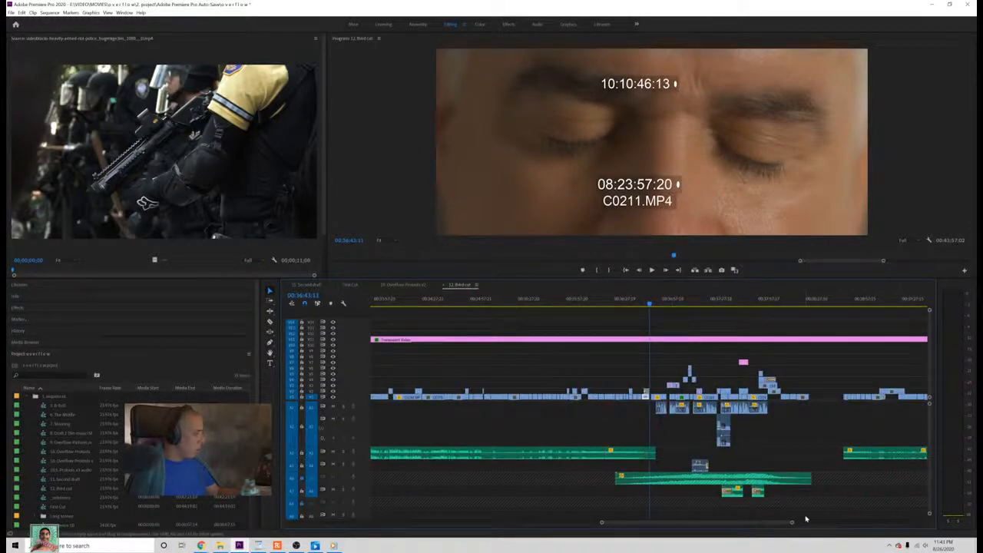
pyautogui.moveTo(806, 518); pyautogui.dragTo(663, 361)
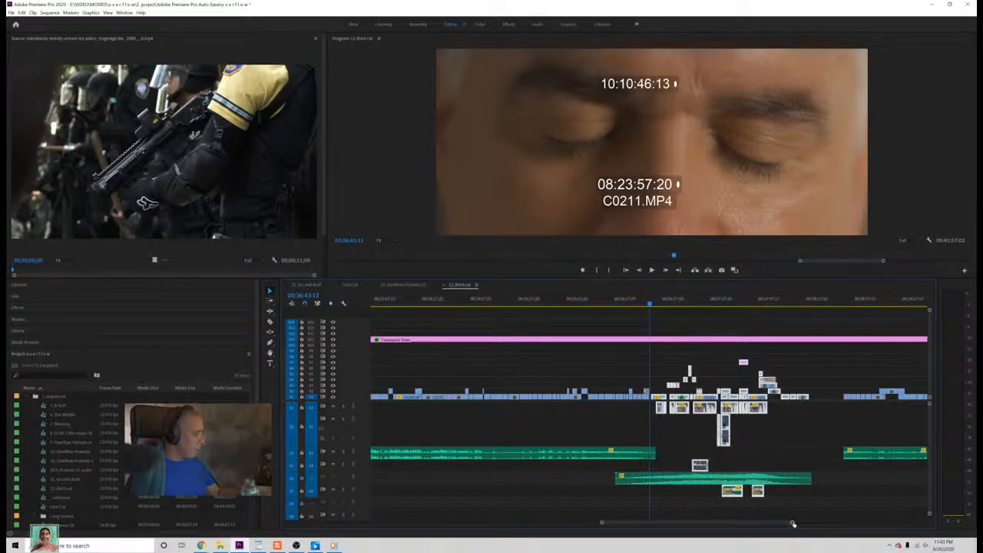
pyautogui.moveTo(792, 522); pyautogui.dragTo(721, 523)
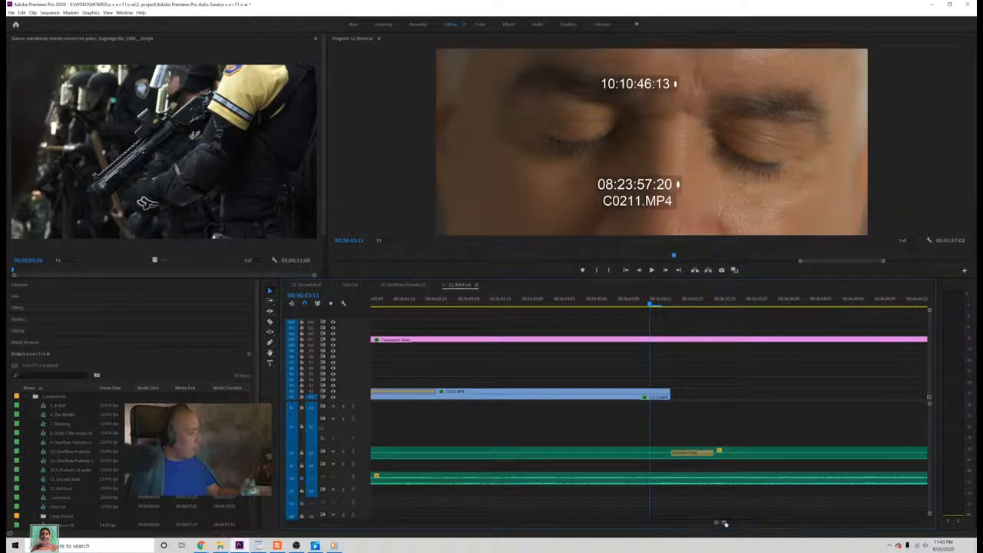
pyautogui.moveTo(724, 523); pyautogui.dragTo(743, 523)
pyautogui.moveTo(691, 400); pyautogui.dragTo(673, 401)
pyautogui.hotkey('ctrl', 's')
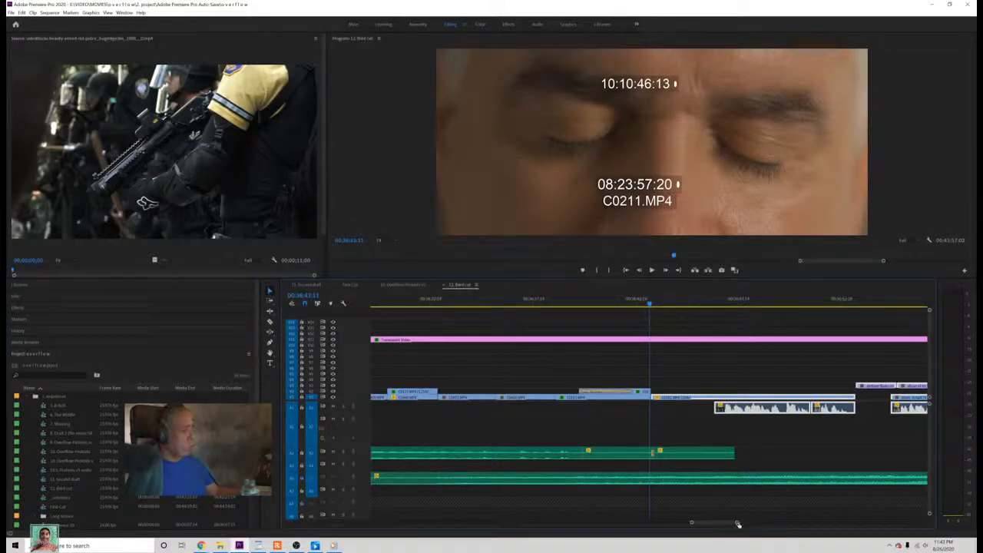
# Step: Play back the join from the closed-eyes close-up into the dark C0181 shot
pyautogui.moveTo(738, 524); pyautogui.dragTo(722, 525)
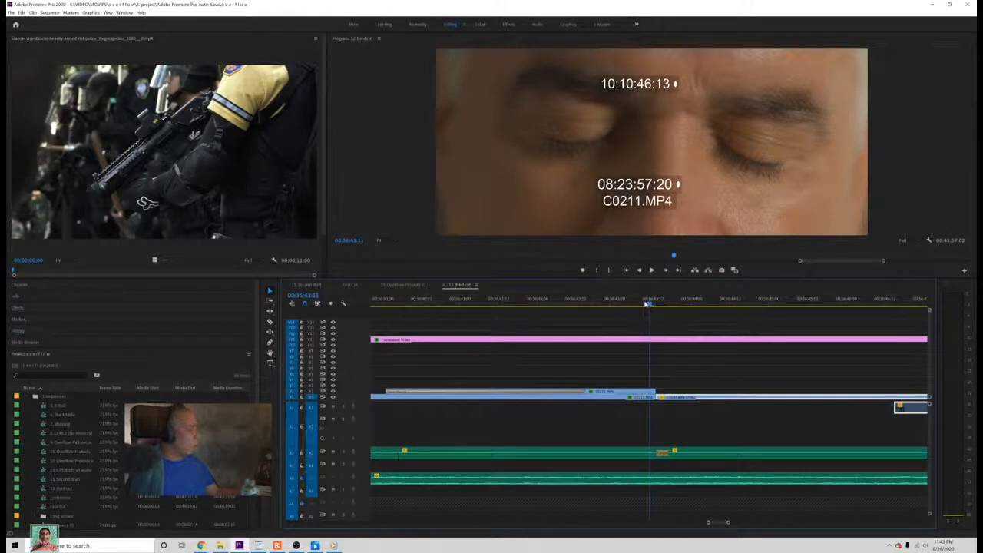
pyautogui.moveTo(647, 304); pyautogui.dragTo(588, 307)
pyautogui.press('space')
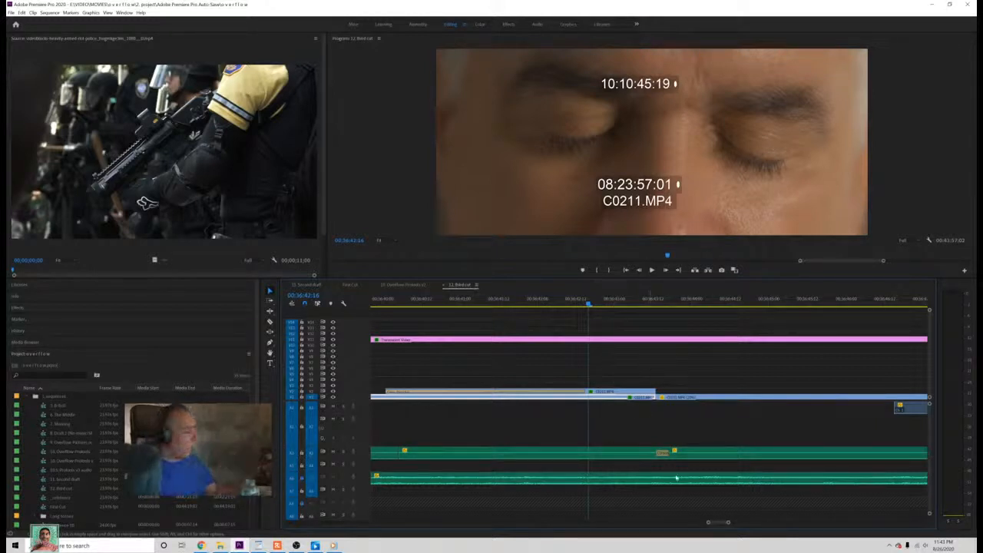
pyautogui.scroll(3, 725, 522)
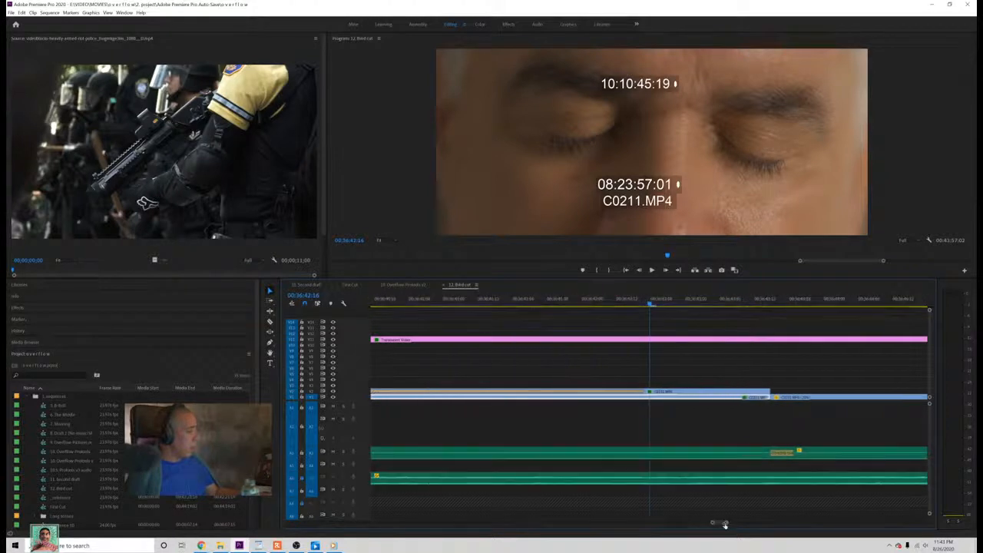
pyautogui.press('space')
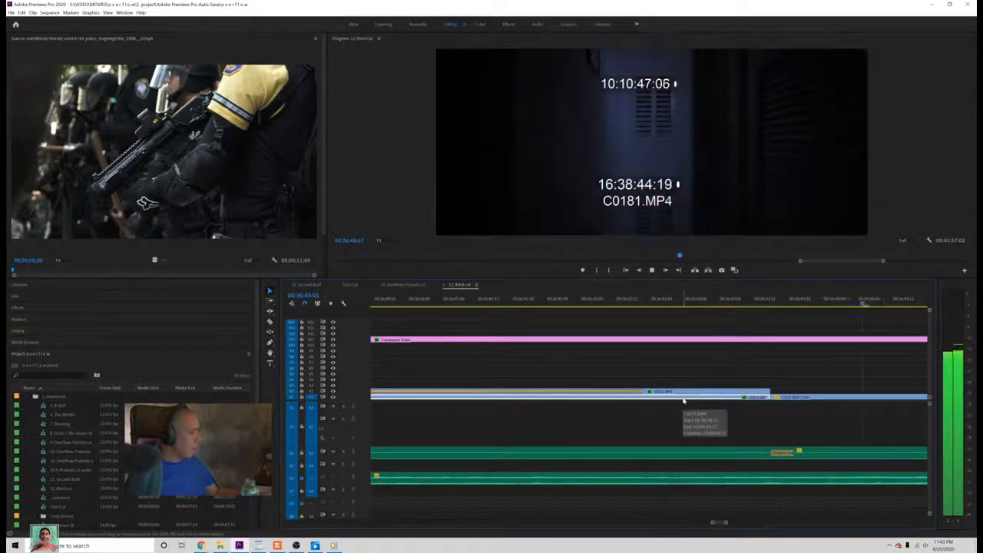
pyautogui.scroll(-3, 700, 473)
pyautogui.press('space')
pyautogui.scroll(-2, 687, 472)
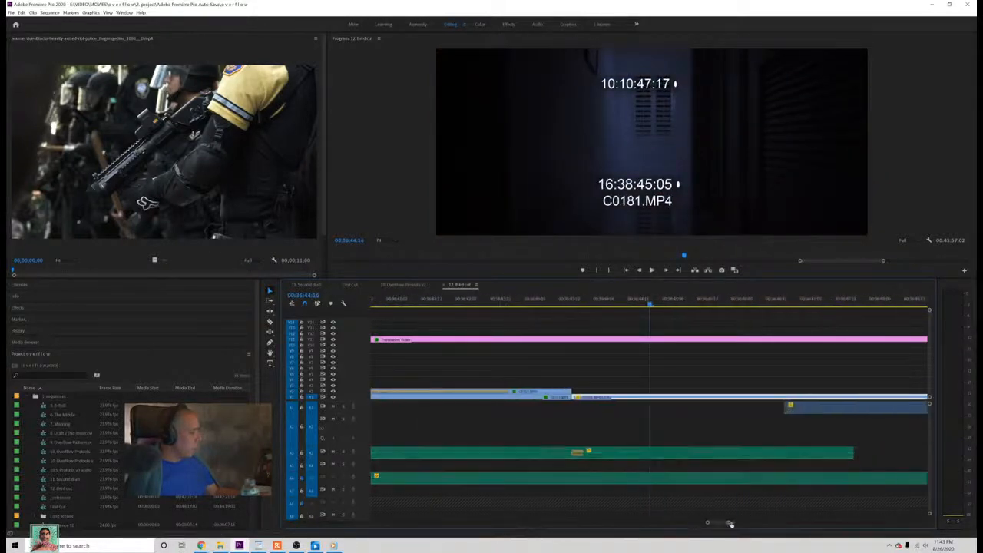
# Step: Select the duplicated audio piece after the join, save the project, and scrub through the start of the C0181 shot
pyautogui.click(682, 455)
pyautogui.hotkey('ctrl', 's')
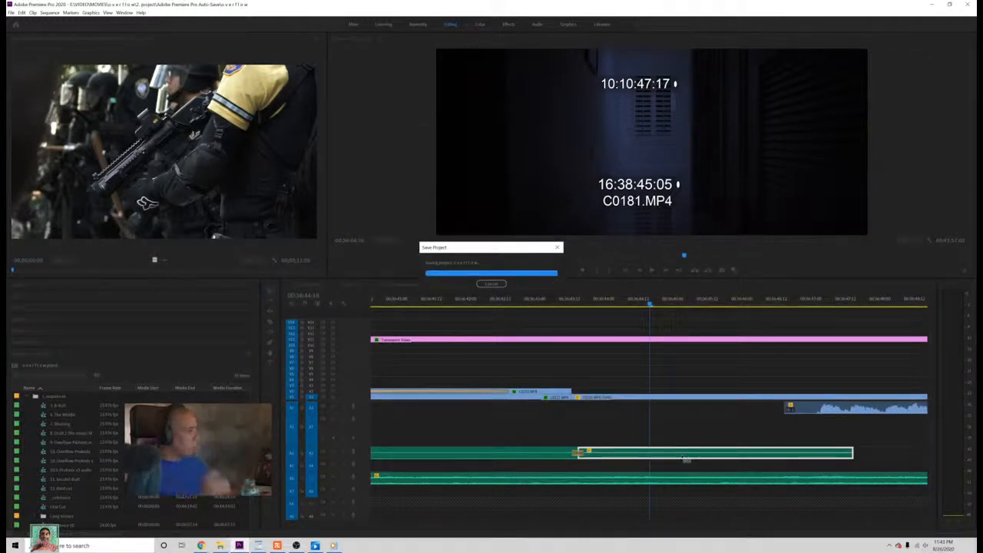
pyautogui.click(559, 304)
pyautogui.moveTo(559, 304); pyautogui.dragTo(744, 414)
pyautogui.click(739, 459)
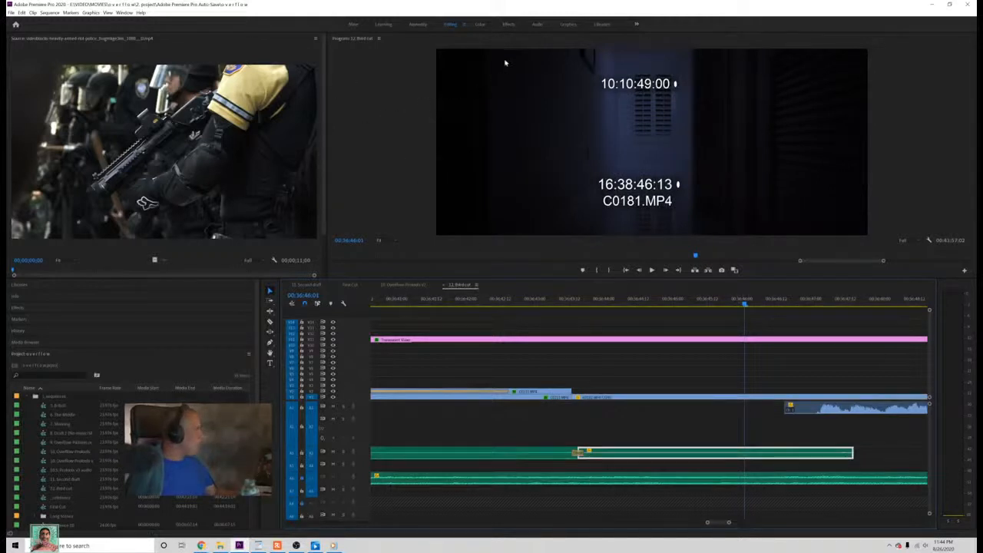
# Step: Switch to the Audio workspace and assign the Dialogue audio type with the default preset to the duplicated audio piece
pyautogui.click(535, 27)
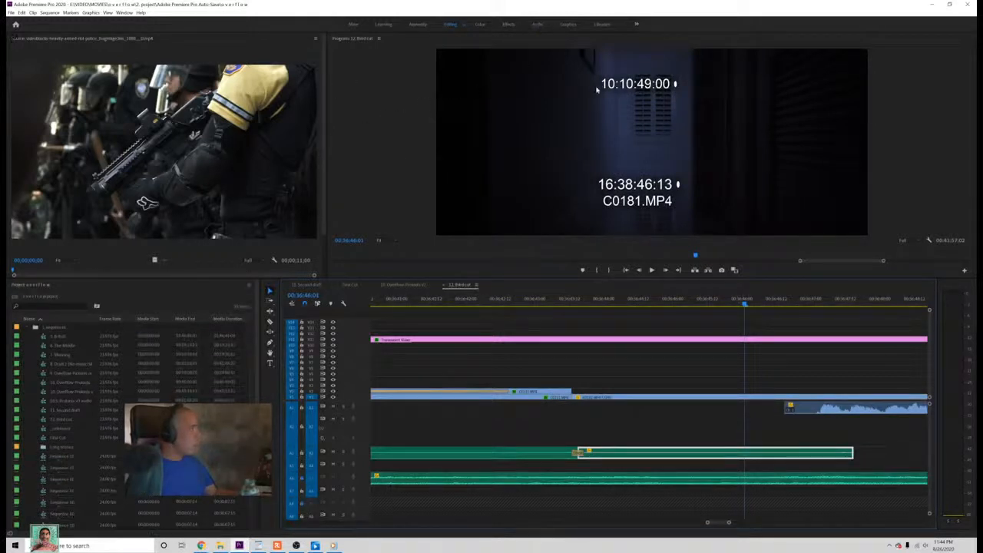
pyautogui.click(822, 67)
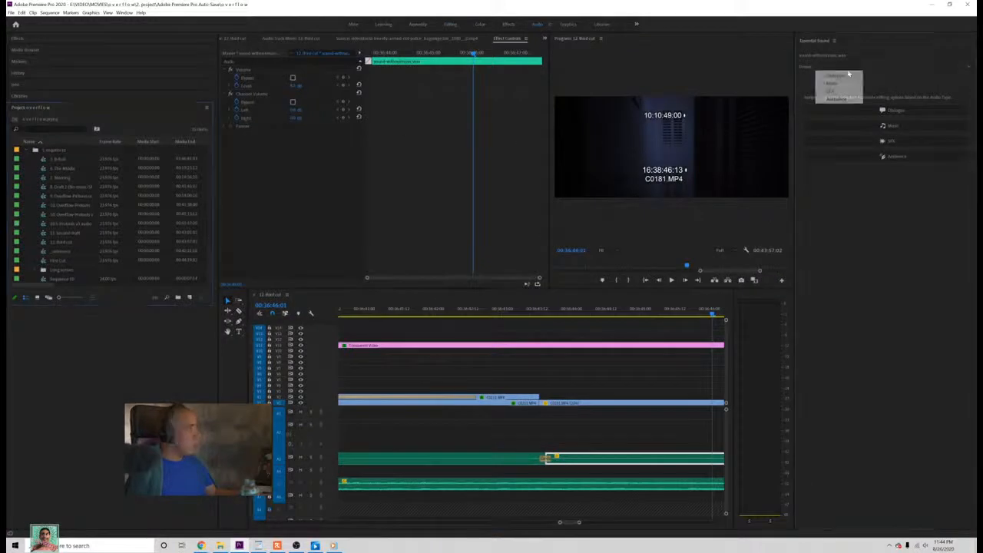
pyautogui.moveTo(853, 76)
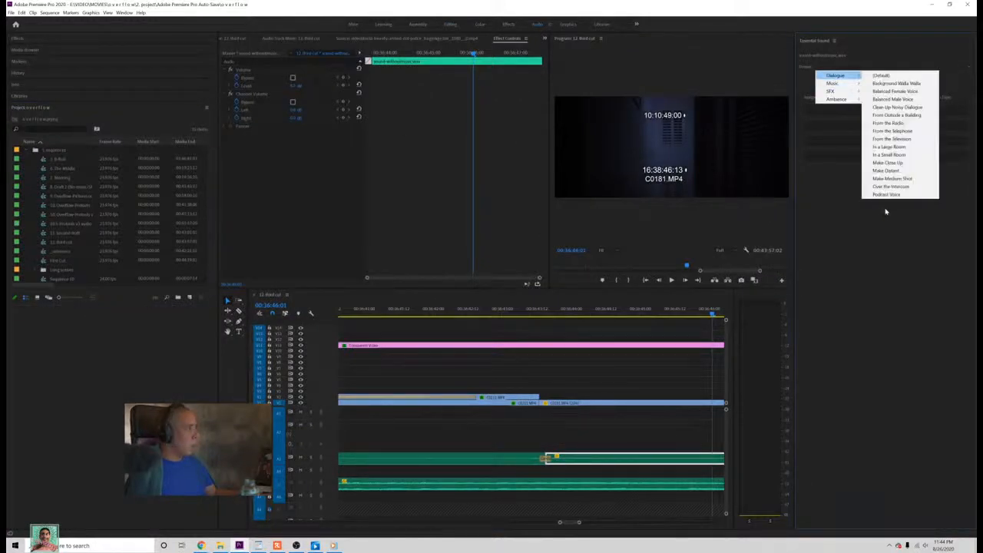
pyautogui.click(886, 211)
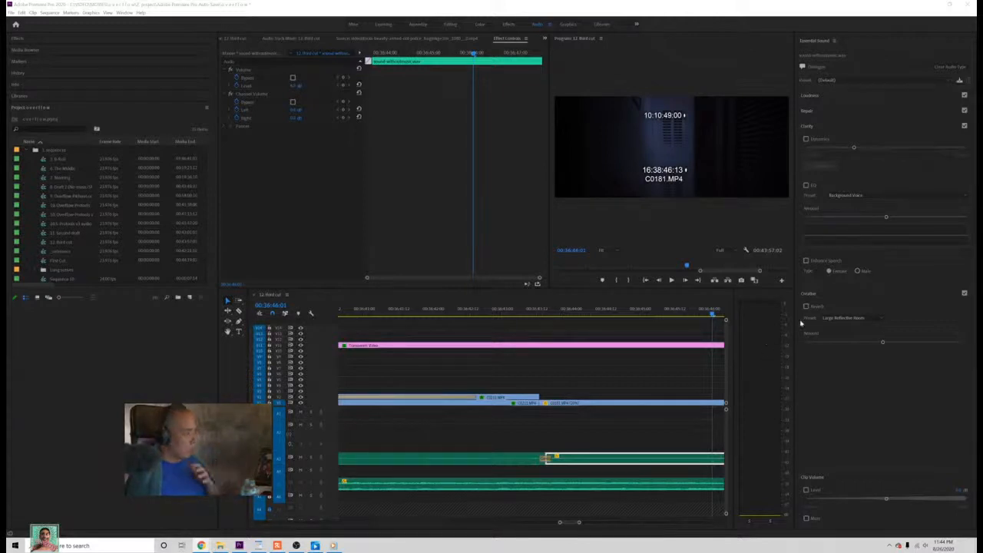
# Step: Review the Loudness and Repair options for the dialogue clip, leaving only the Creative settings expanded
pyautogui.click(807, 111)
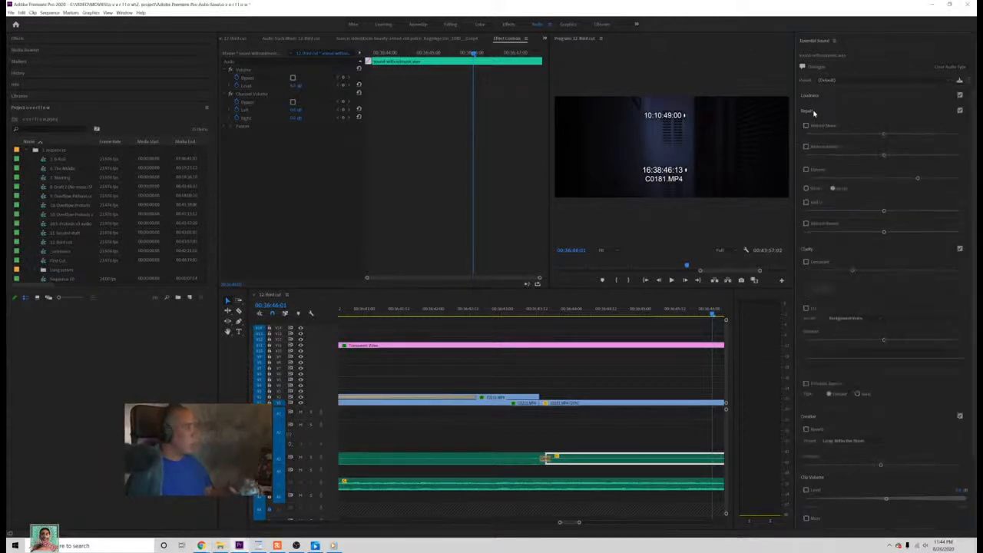
pyautogui.click(811, 98)
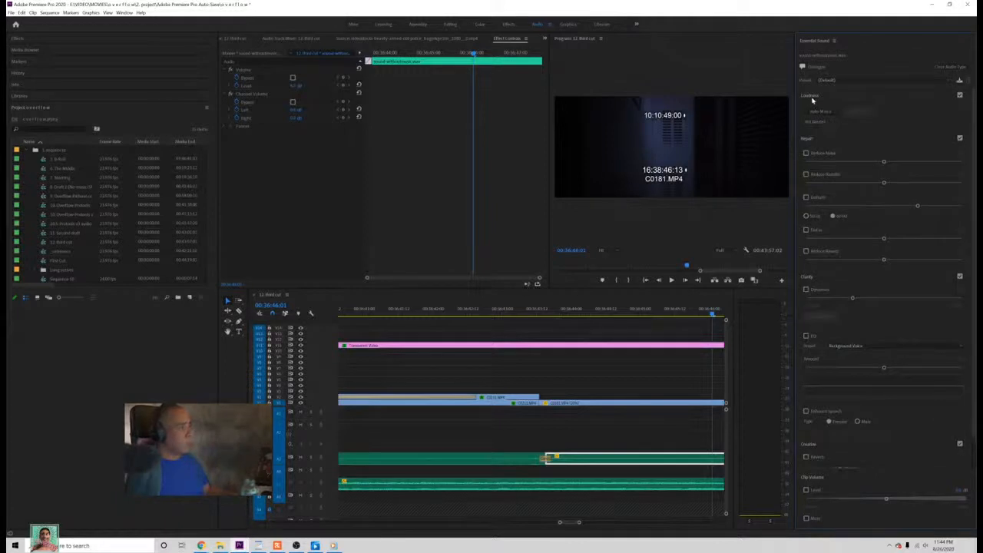
pyautogui.click(817, 98)
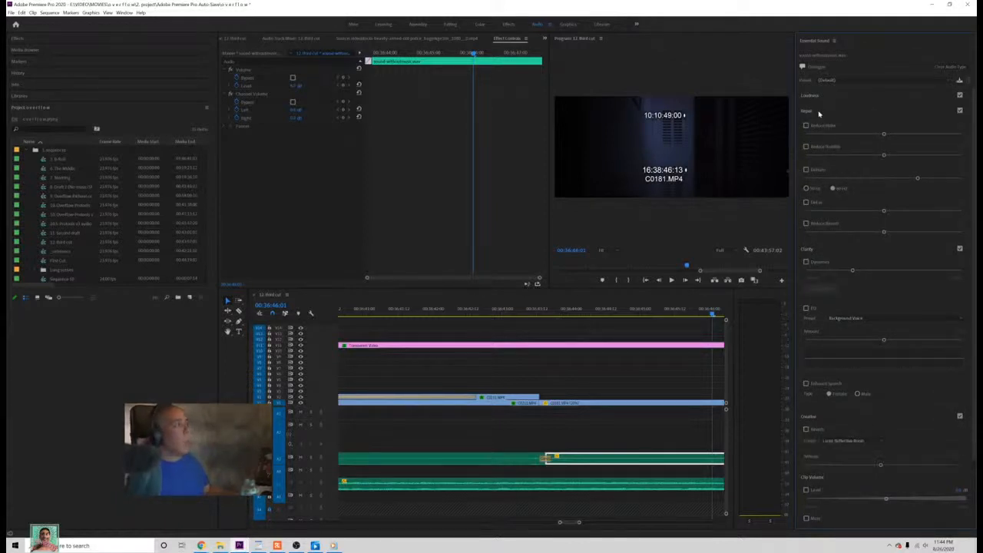
pyautogui.click(818, 113)
pyautogui.click(819, 127)
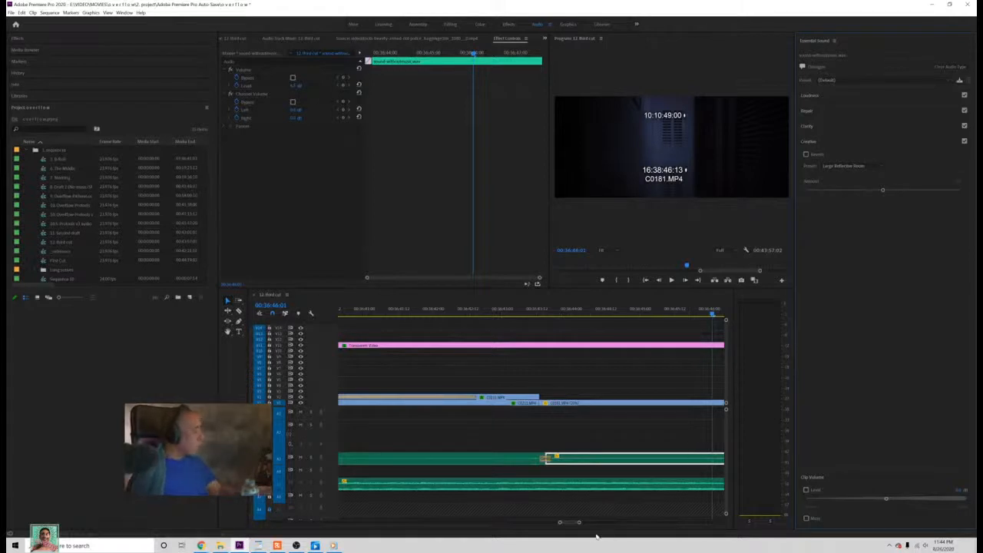
# Step: Enable Large Reflective Room reverb on the duplicated audio piece, raise its amount slightly, and increase the clip volume level
pyautogui.moveTo(579, 522); pyautogui.dragTo(582, 523)
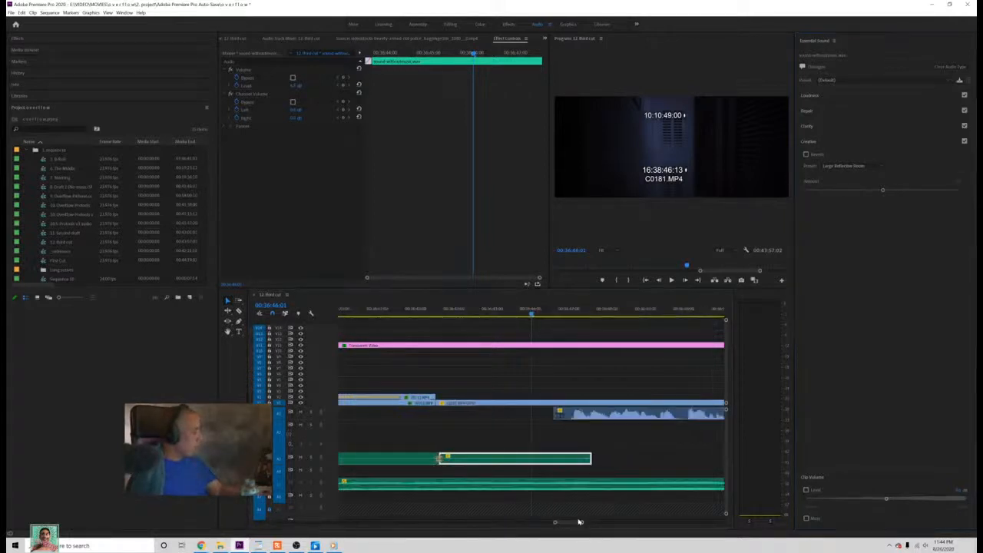
pyautogui.click(463, 315)
pyautogui.moveTo(461, 317)
pyautogui.mouseDown()
pyautogui.moveTo(441, 317)
pyautogui.moveTo(463, 319)
pyautogui.mouseUp()
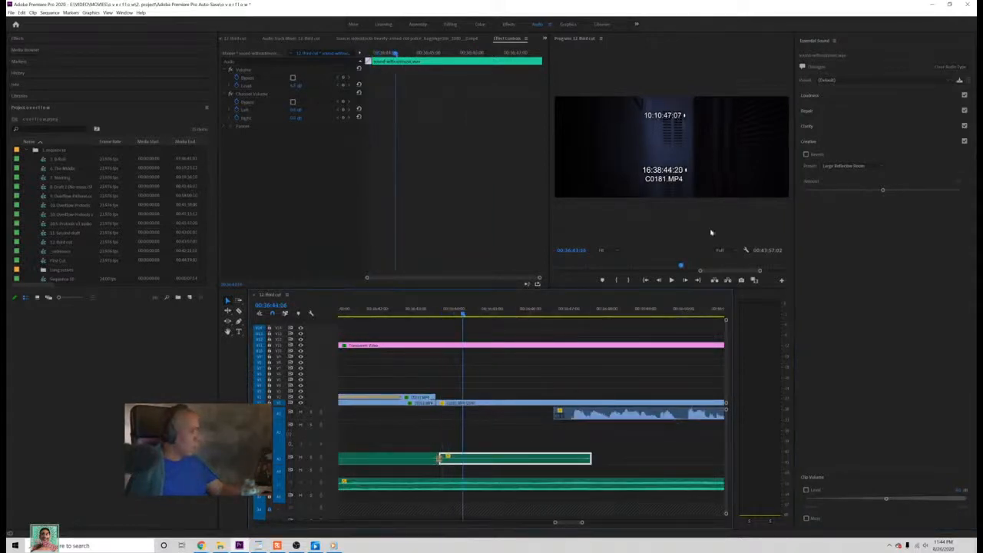
pyautogui.click(806, 154)
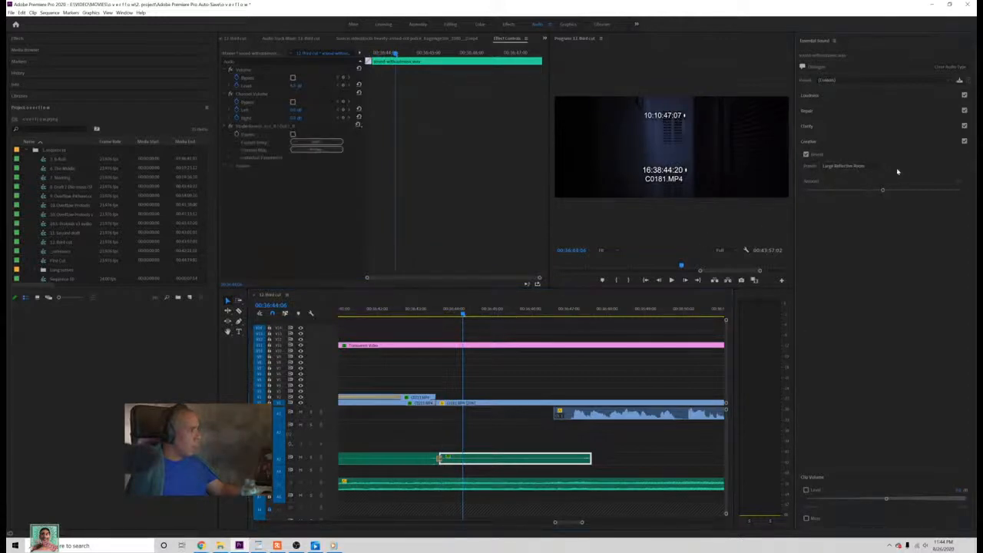
pyautogui.moveTo(887, 192); pyautogui.dragTo(897, 192)
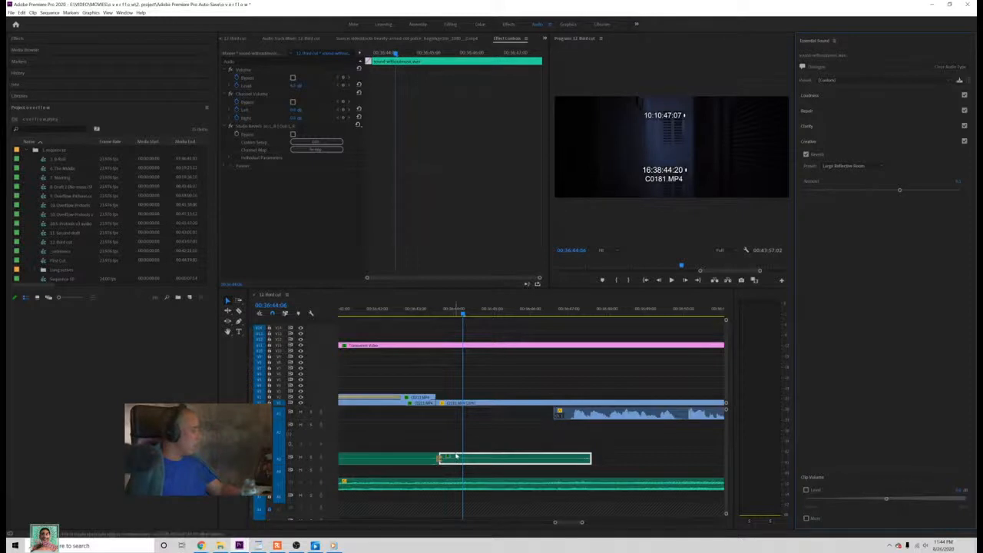
pyautogui.click(903, 500)
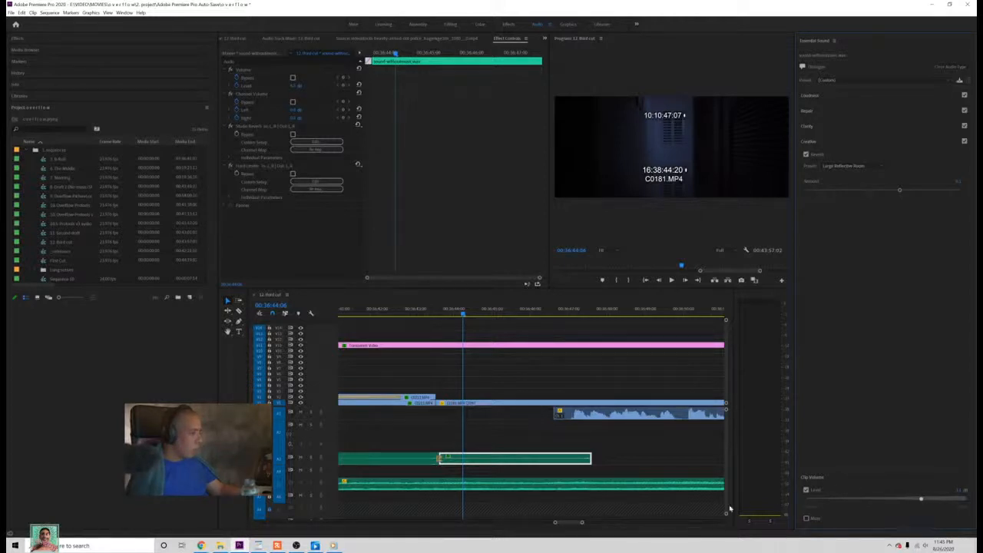
# Step: Lengthen the crossfade at the audio join on both sides and place the playhead before it in the closed-eyes shot
pyautogui.moveTo(581, 523)
pyautogui.mouseDown()
pyautogui.moveTo(538, 522)
pyautogui.moveTo(576, 522)
pyautogui.mouseUp()
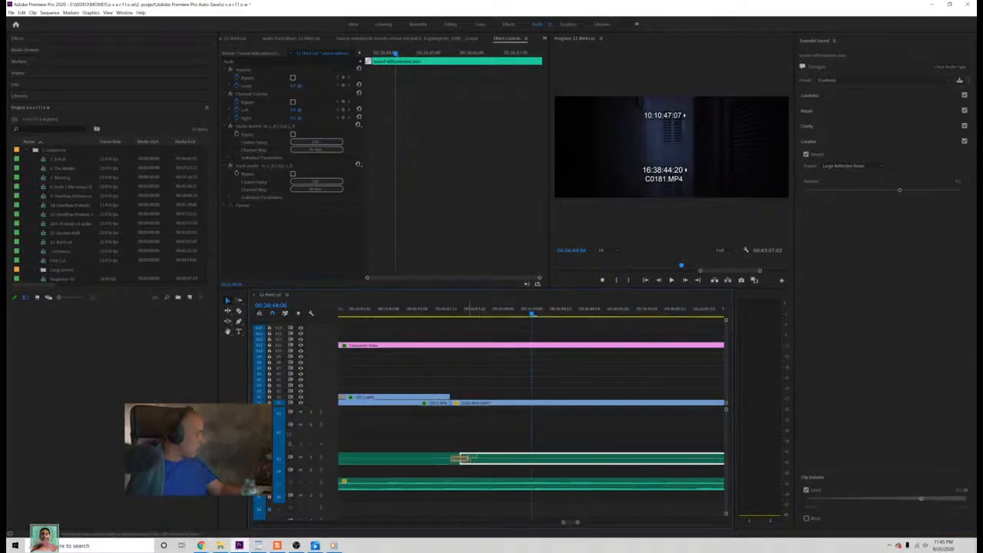
pyautogui.moveTo(464, 458); pyautogui.dragTo(515, 458)
pyautogui.click(351, 310)
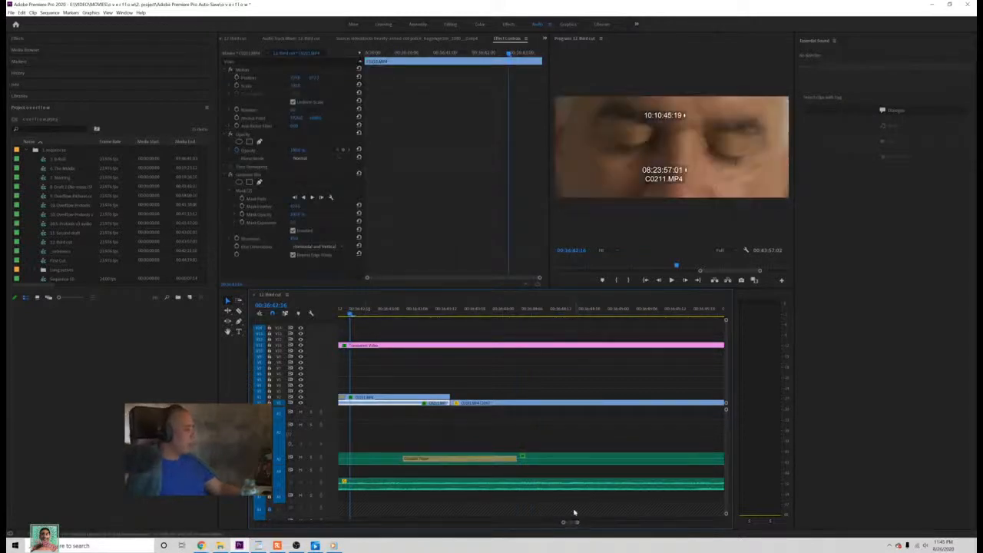
# Step: Switch back to the Editing workspace, play the audio join from the closed-eyes shot into the dark C0181.MP4 shot, and save the project
pyautogui.click(451, 24)
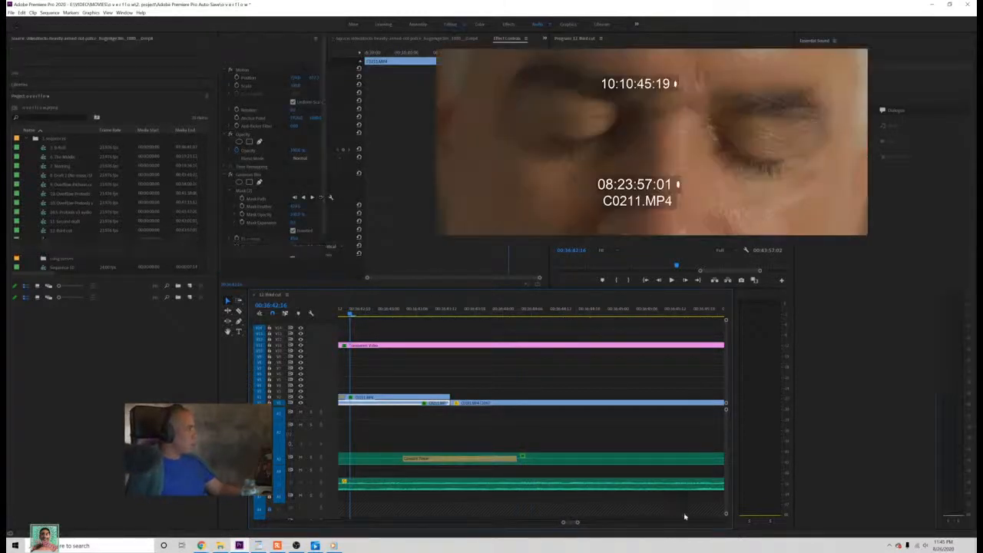
pyautogui.moveTo(729, 524); pyautogui.dragTo(747, 526)
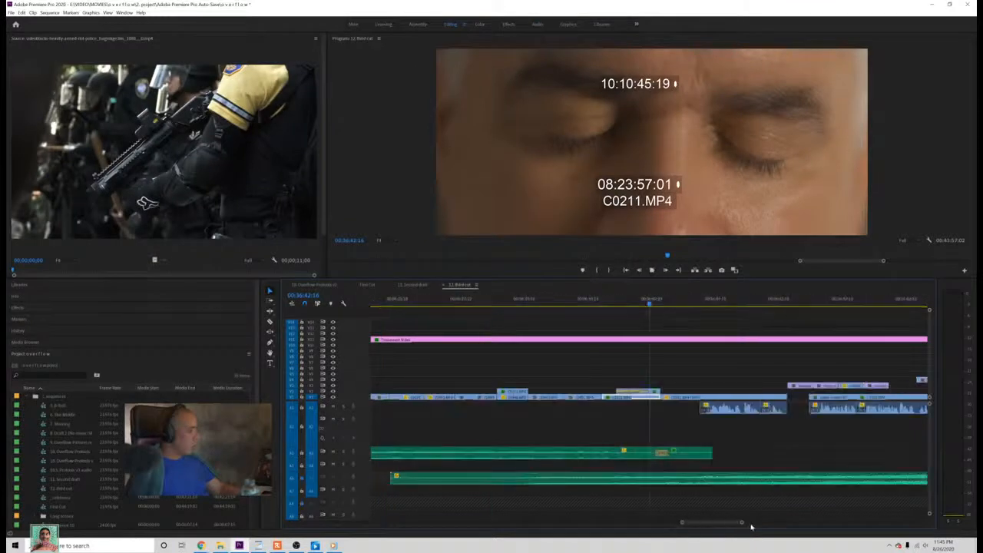
pyautogui.press('space')
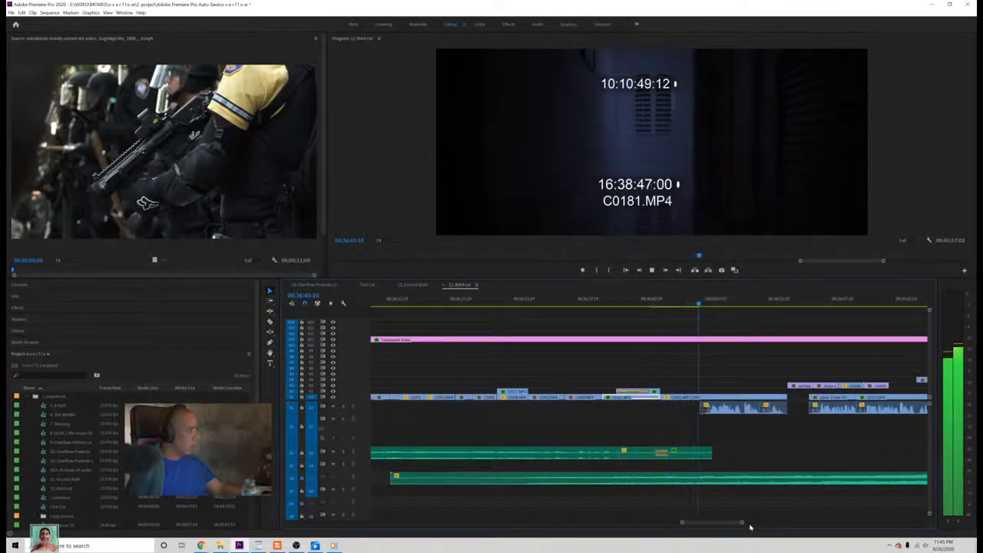
pyautogui.press('space')
pyautogui.hotkey('ctrl', 's')
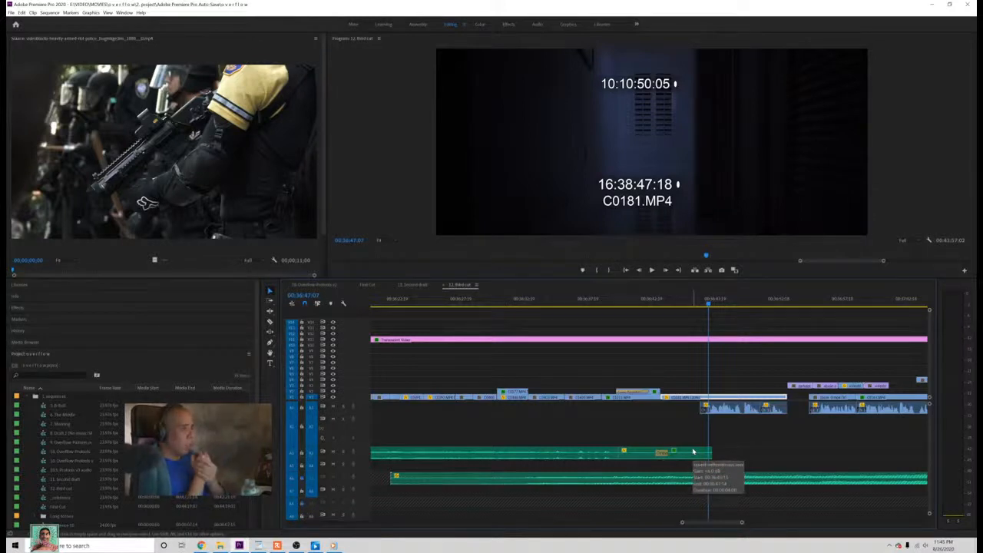
# Step: Raise the gain of the duplicated audio piece after the crossfade by 5 dB, with its track enlarged to show the waveform
pyautogui.click(696, 452)
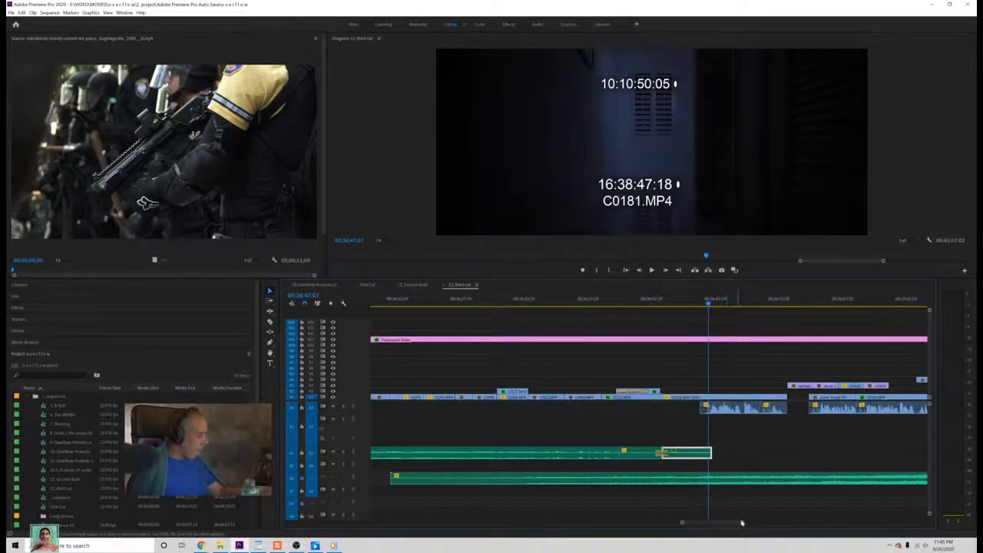
pyautogui.moveTo(737, 523); pyautogui.dragTo(725, 525)
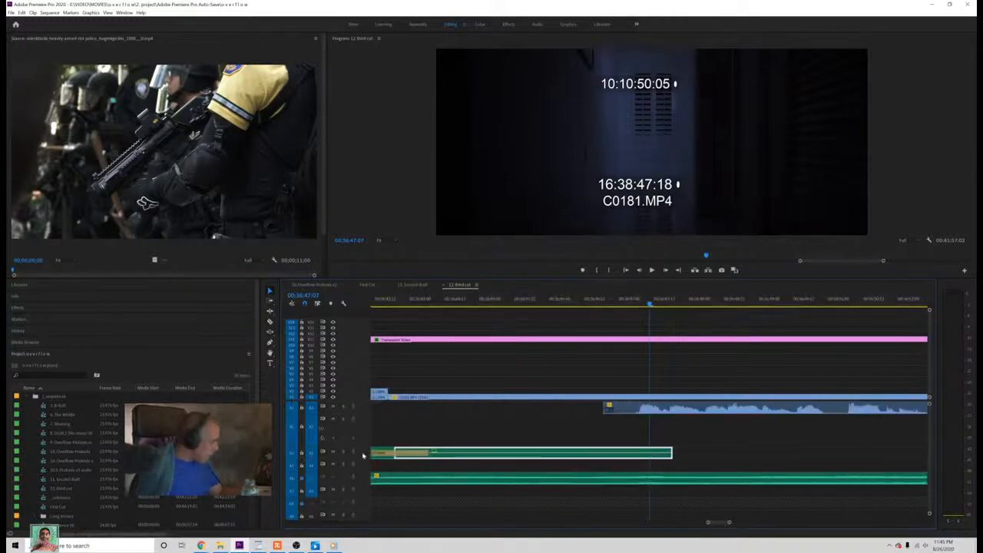
pyautogui.moveTo(358, 459); pyautogui.dragTo(358, 476)
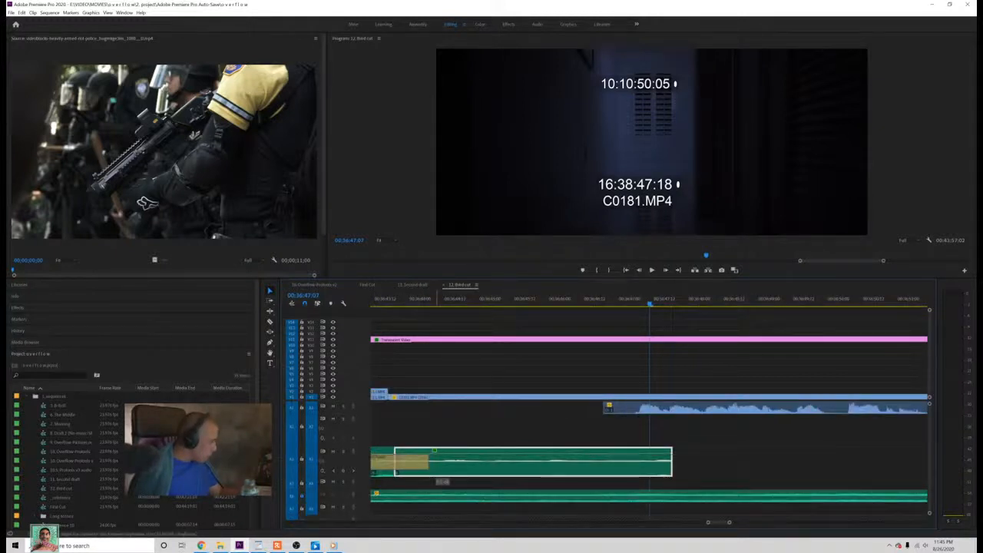
pyautogui.rightClick(482, 466)
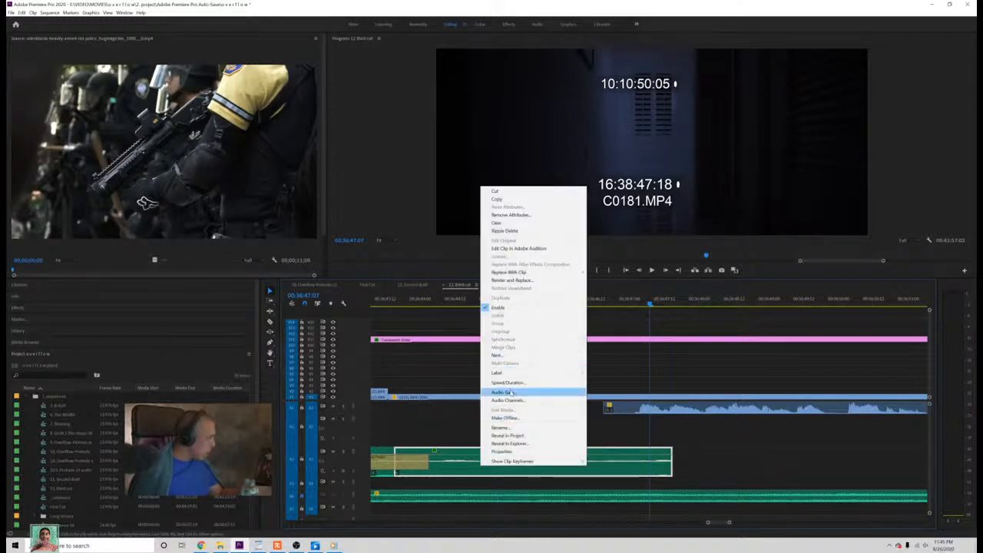
pyautogui.click(508, 392)
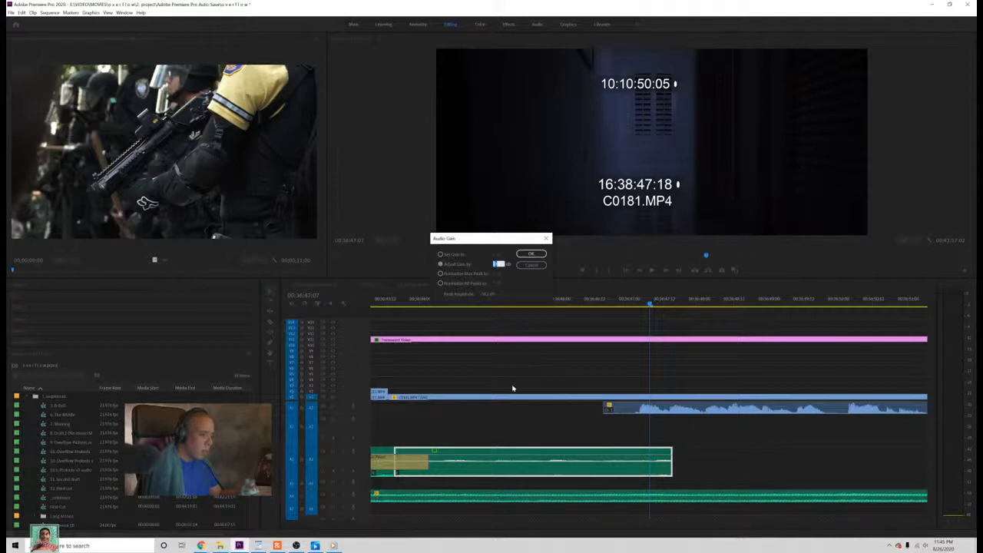
pyautogui.write('5')
pyautogui.press('Return')
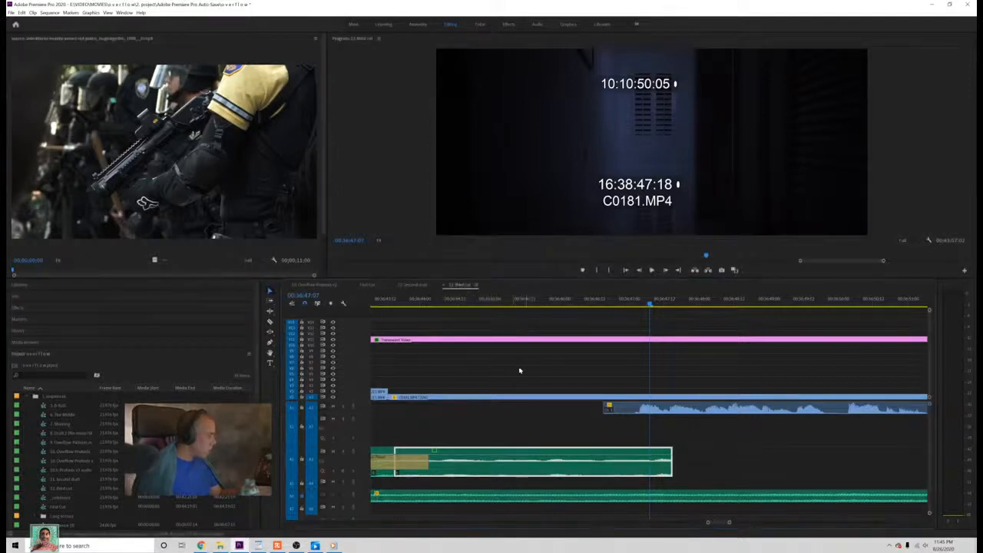
# Step: Listen to the louder audio piece from before the crossfade through the dark C0181.MP4 shot and save the project
pyautogui.click(378, 308)
pyautogui.press('j')
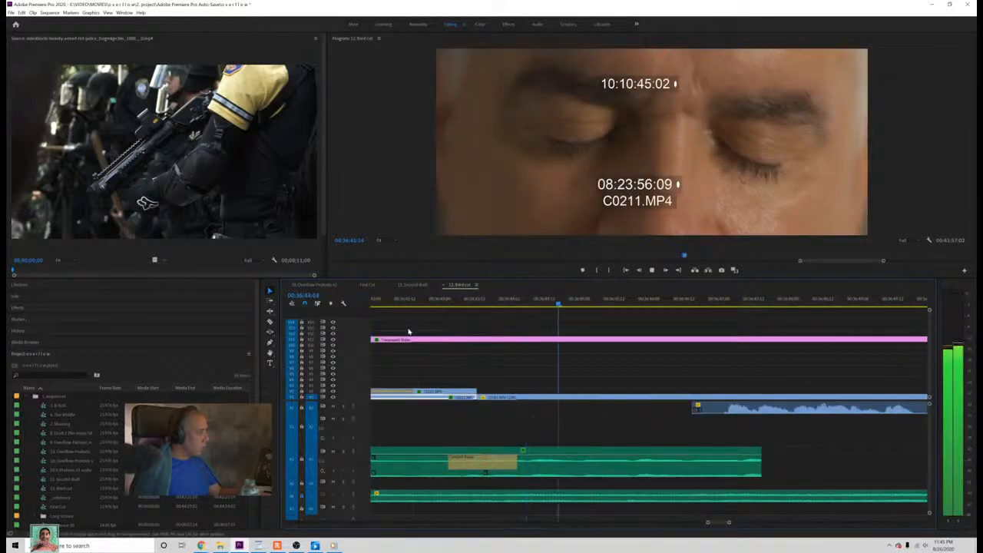
pyautogui.hotkey('ctrl', 's')
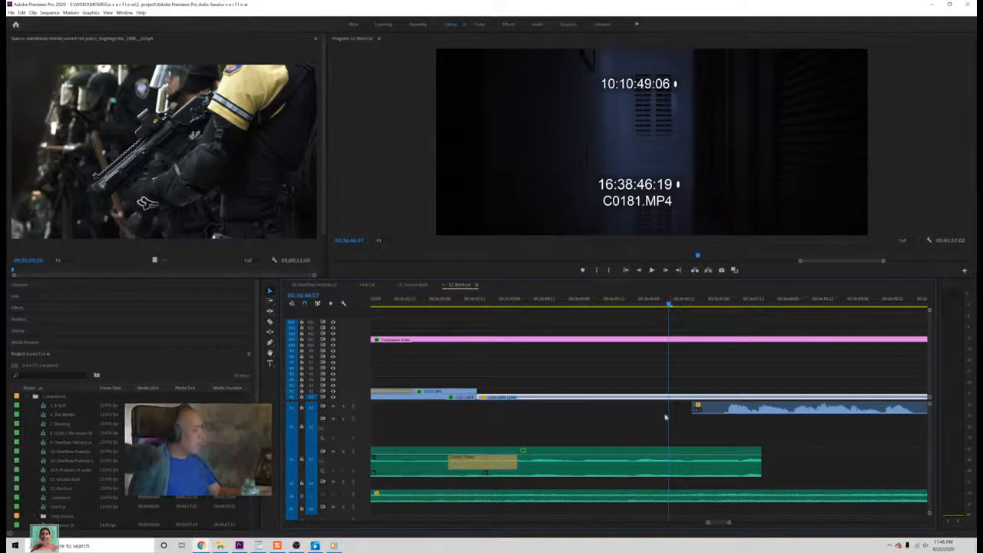
# Step: Reduce the speed of the duplicated audio piece so that it extends further under the dark C0181.MP4 shot
pyautogui.rightClick(618, 475)
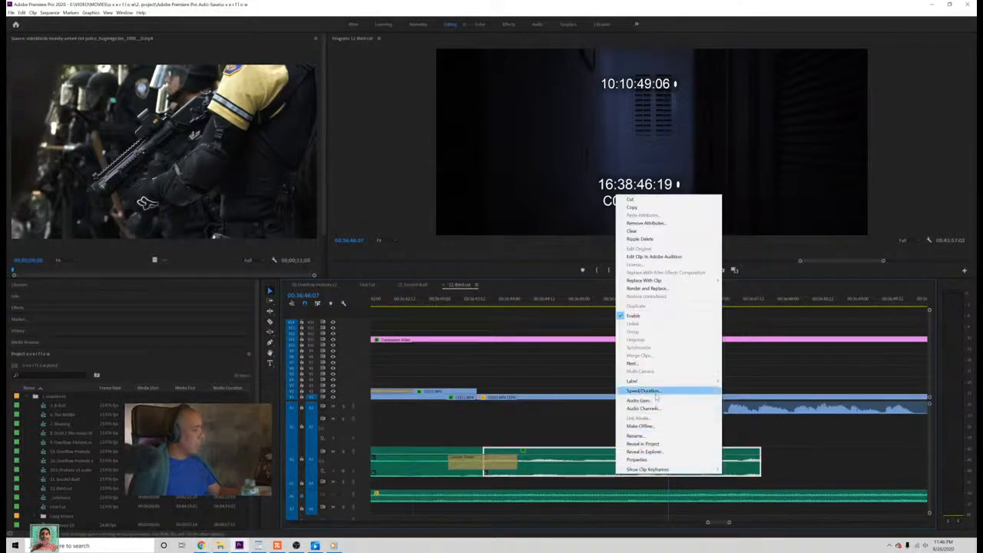
pyautogui.click(656, 393)
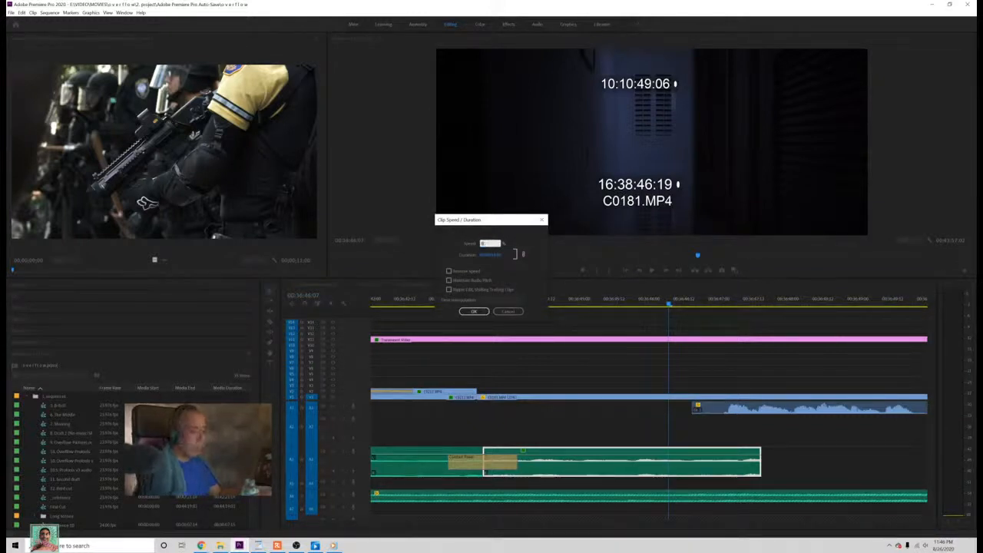
pyautogui.press('Return')
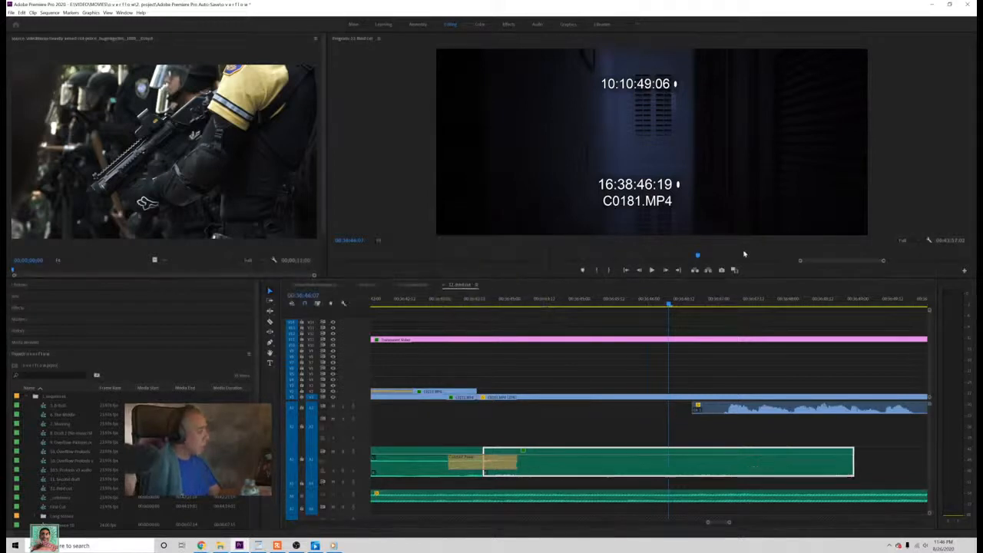
# Step: Play the slowed audio join from the closed-eyes shot into the dark shot and save the project
pyautogui.click(413, 304)
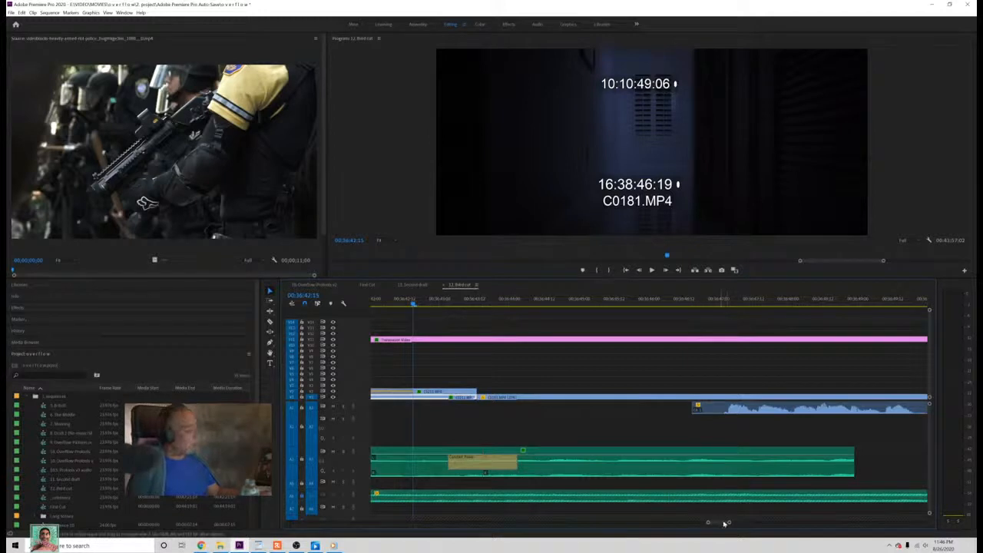
pyautogui.moveTo(728, 523); pyautogui.dragTo(740, 529)
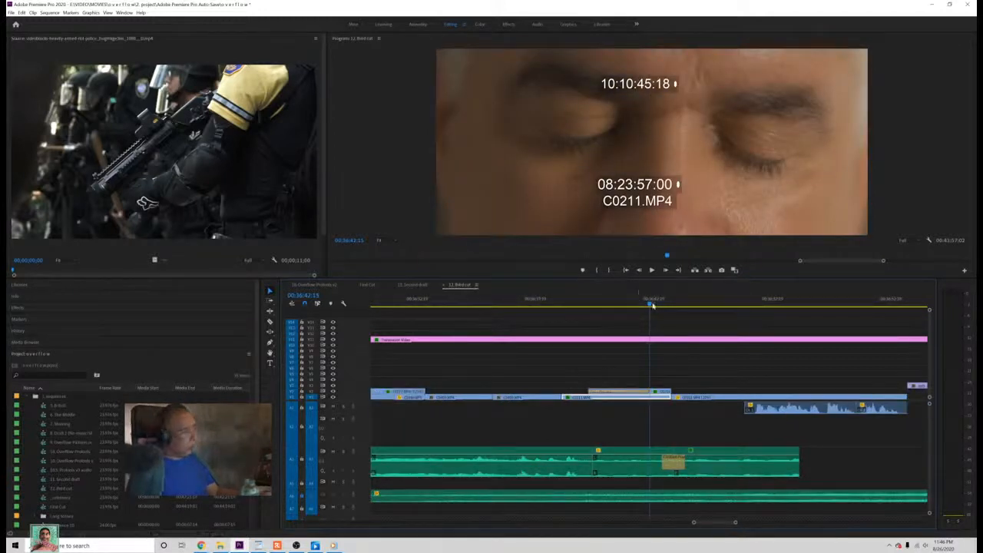
pyautogui.moveTo(653, 305); pyautogui.dragTo(656, 305)
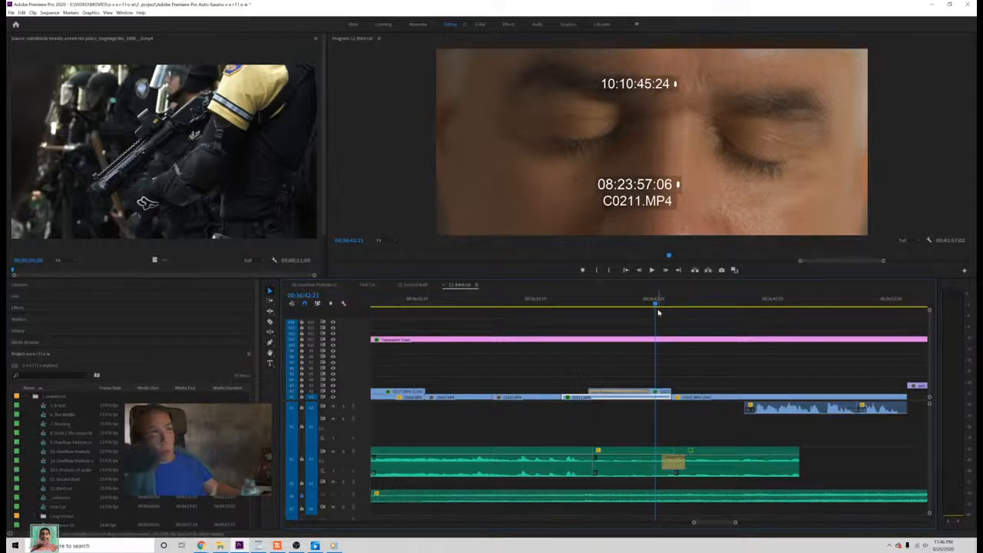
pyautogui.hotkey('ctrl', 's')
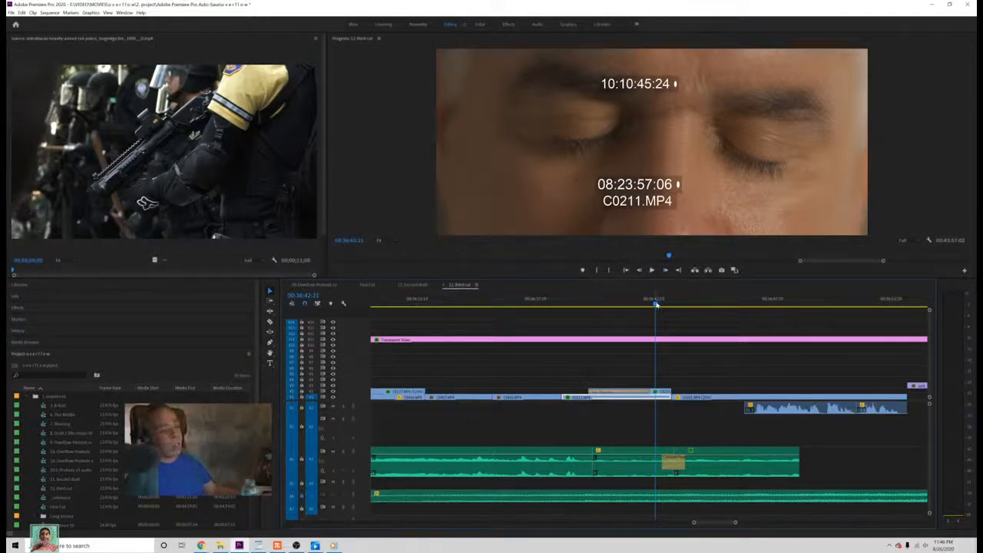
pyautogui.moveTo(655, 304); pyautogui.dragTo(650, 307)
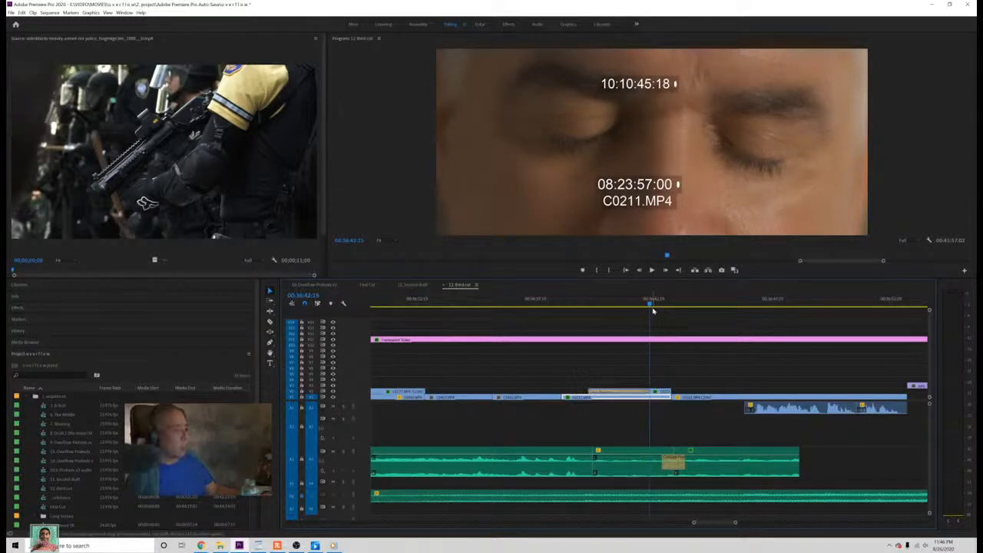
pyautogui.press('space')
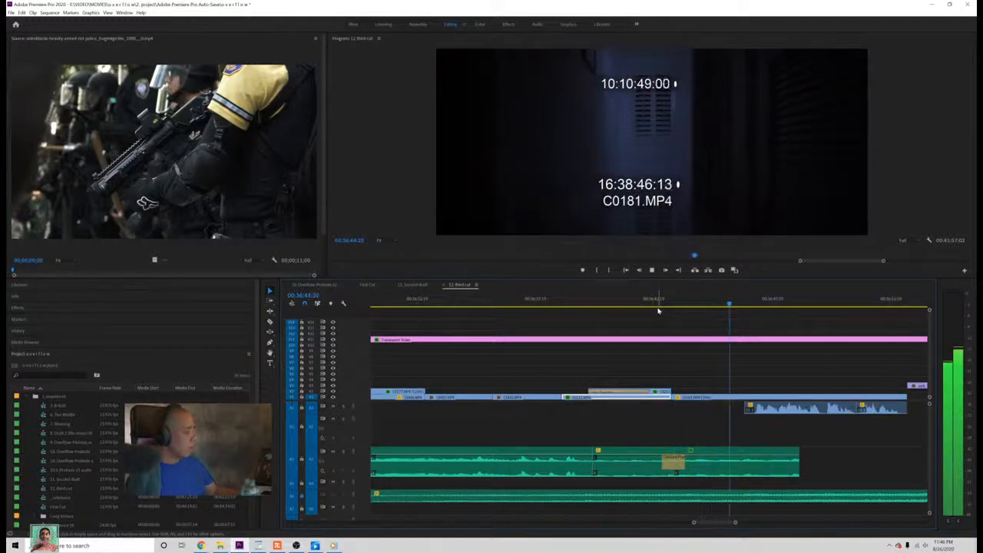
pyautogui.press('space')
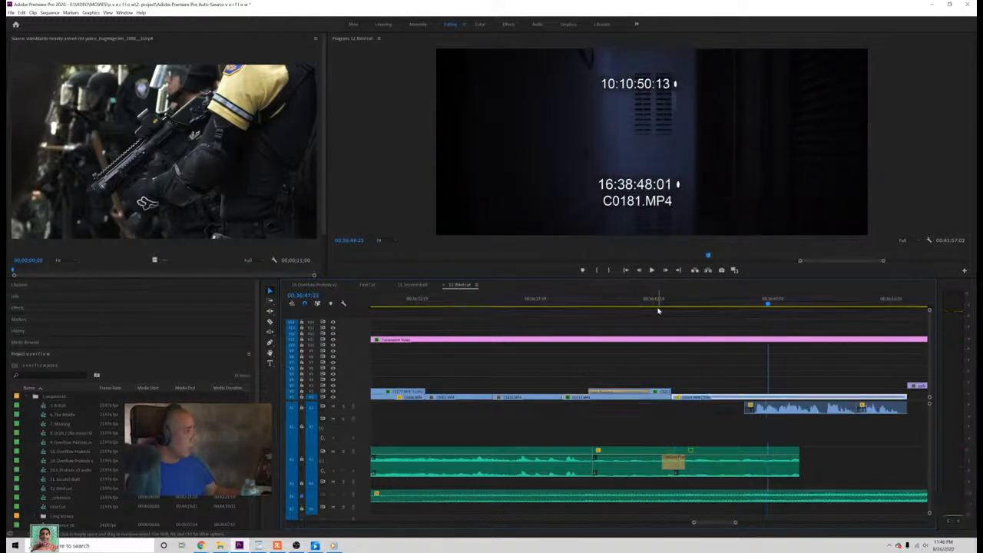
pyautogui.hotkey('ctrl', 's')
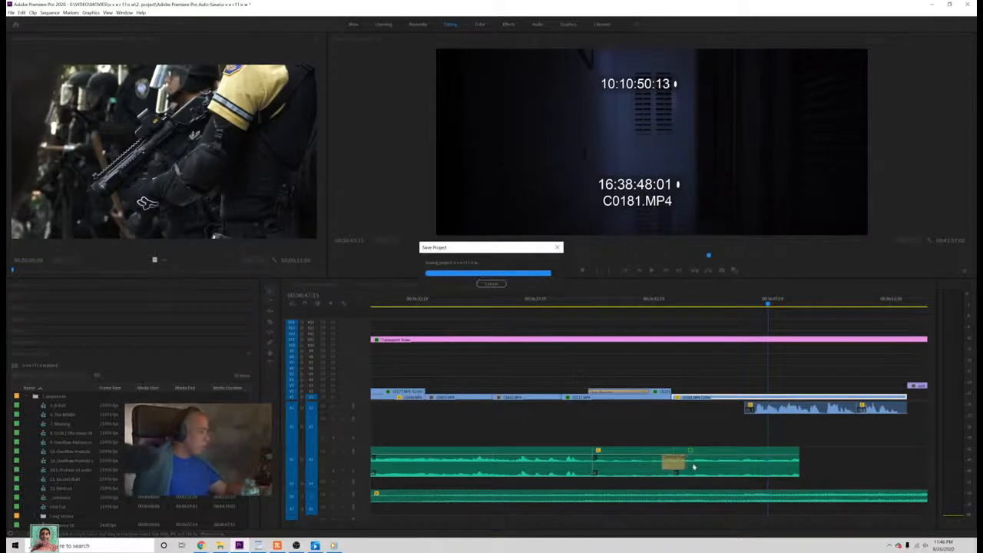
# Step: Raise the audio gain of the slowed audio piece after the crossfade once more
pyautogui.rightClick(699, 469)
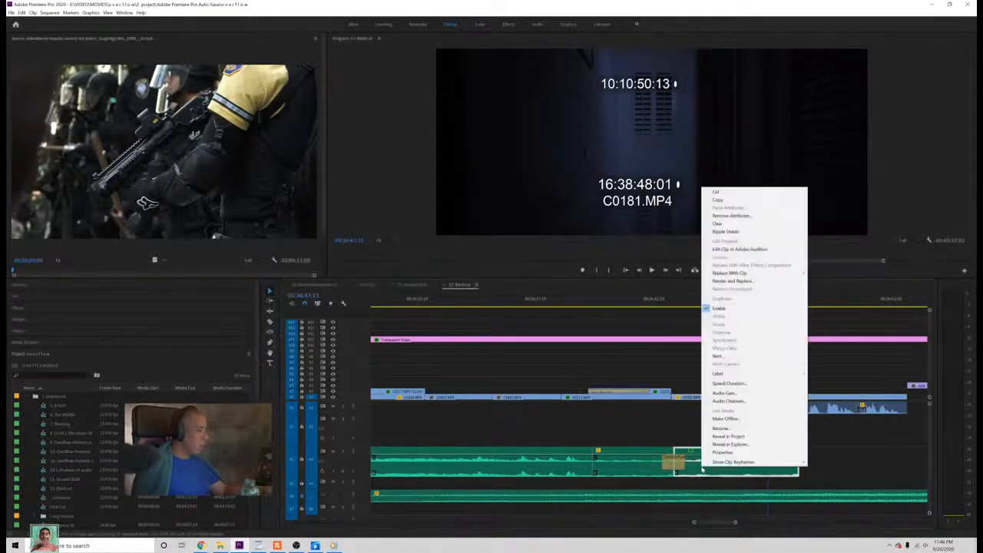
pyautogui.click(679, 447)
pyautogui.rightClick(707, 469)
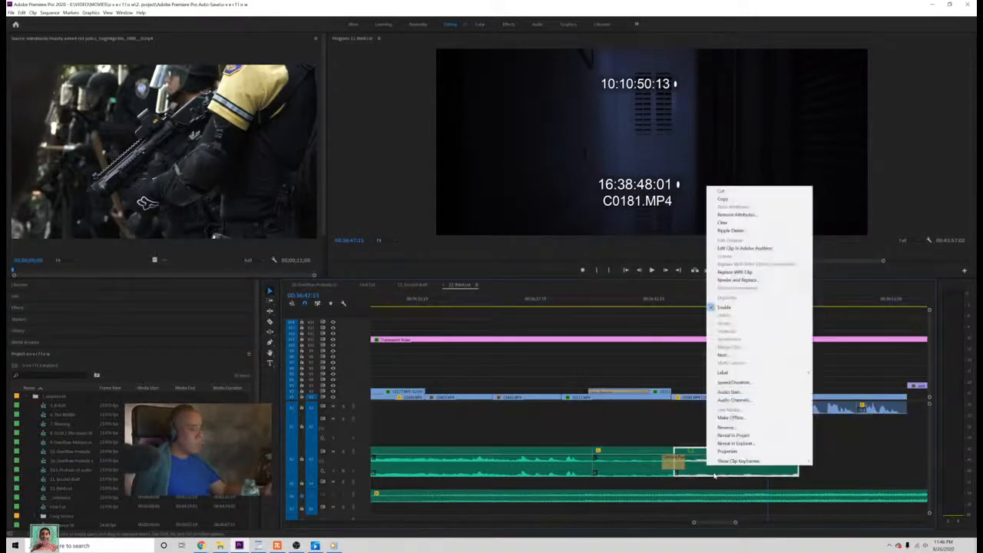
pyautogui.click(729, 391)
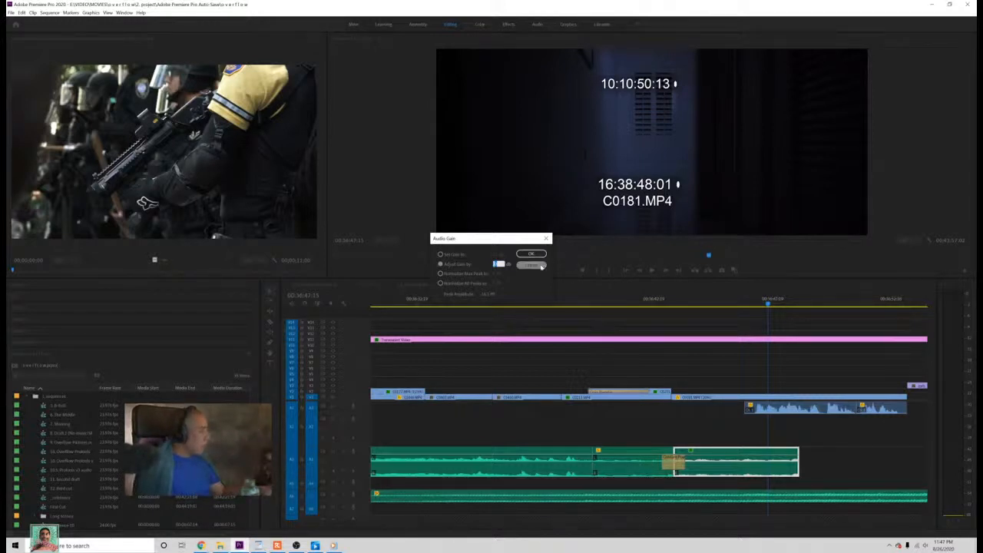
pyautogui.click(540, 266)
pyautogui.rightClick(703, 459)
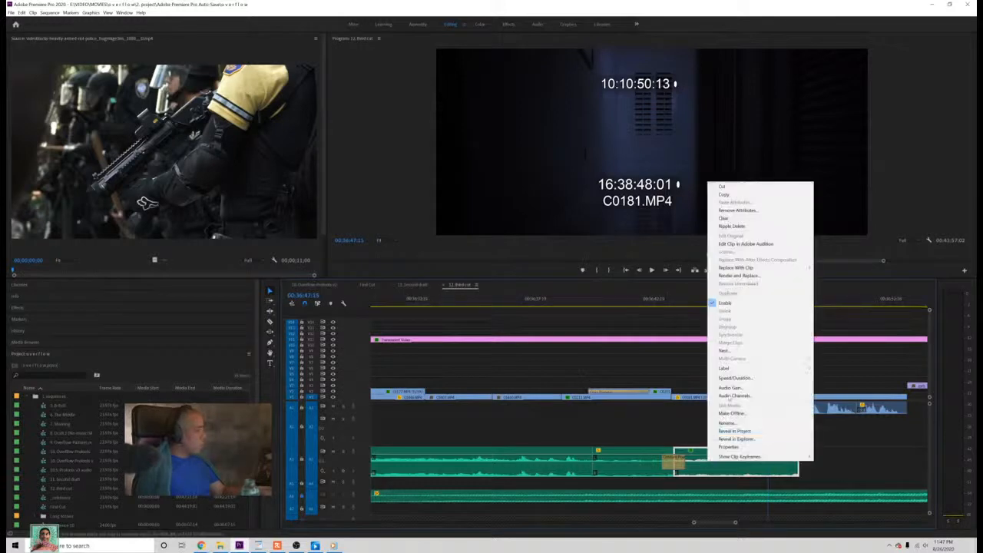
pyautogui.click(735, 387)
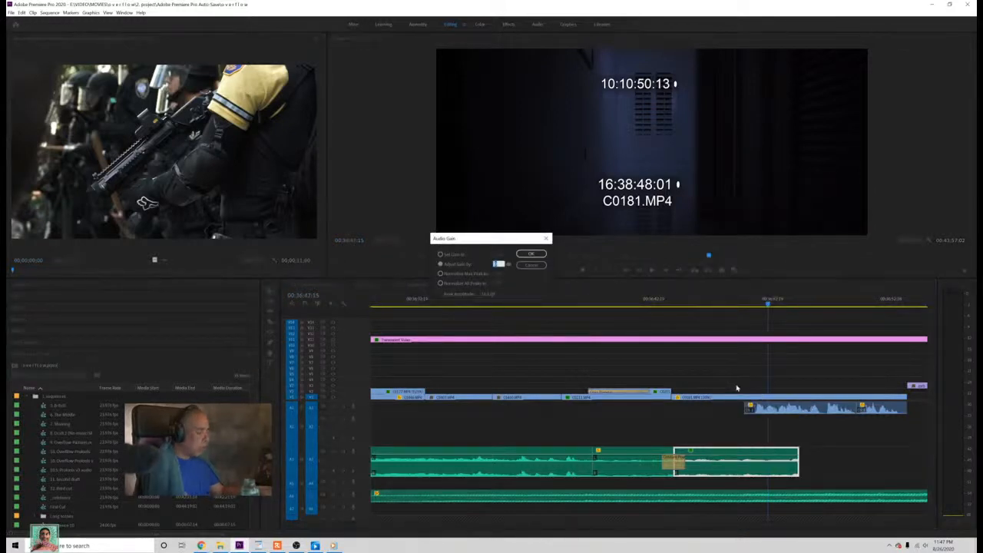
pyautogui.press('Return')
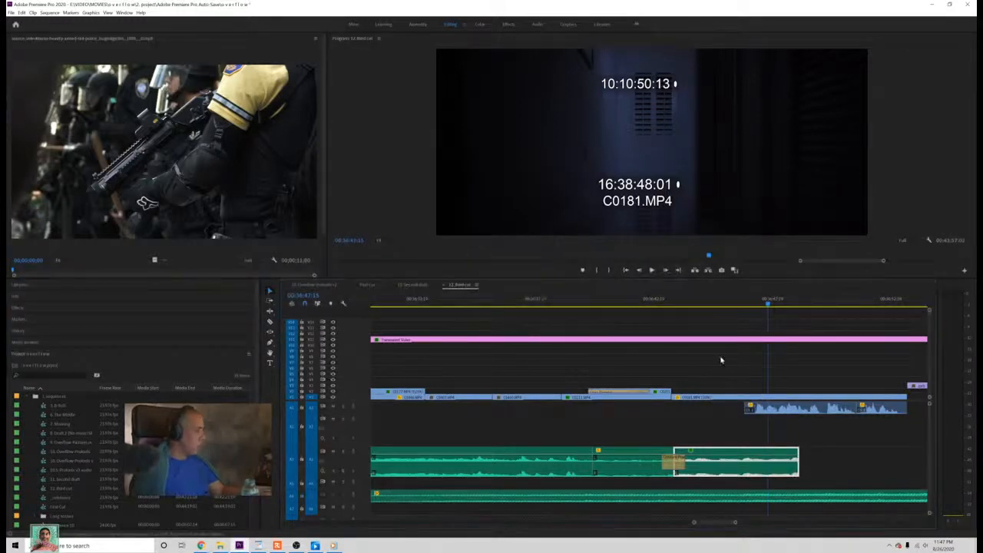
# Step: Compare the third cut's crossfade with the First Cut sequence and play the First Cut transition from the closed-eyes shot into the dark shot
pyautogui.click(369, 284)
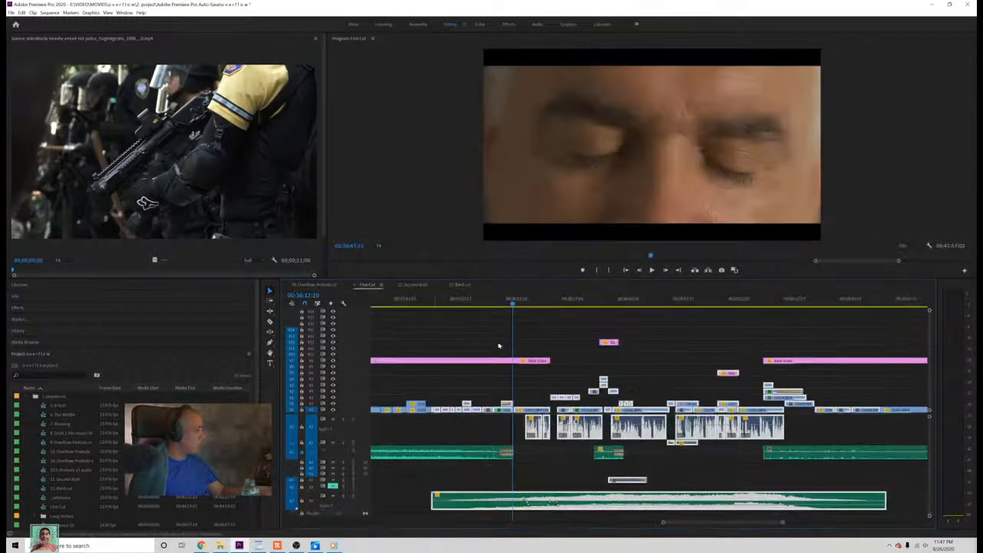
pyautogui.click(460, 285)
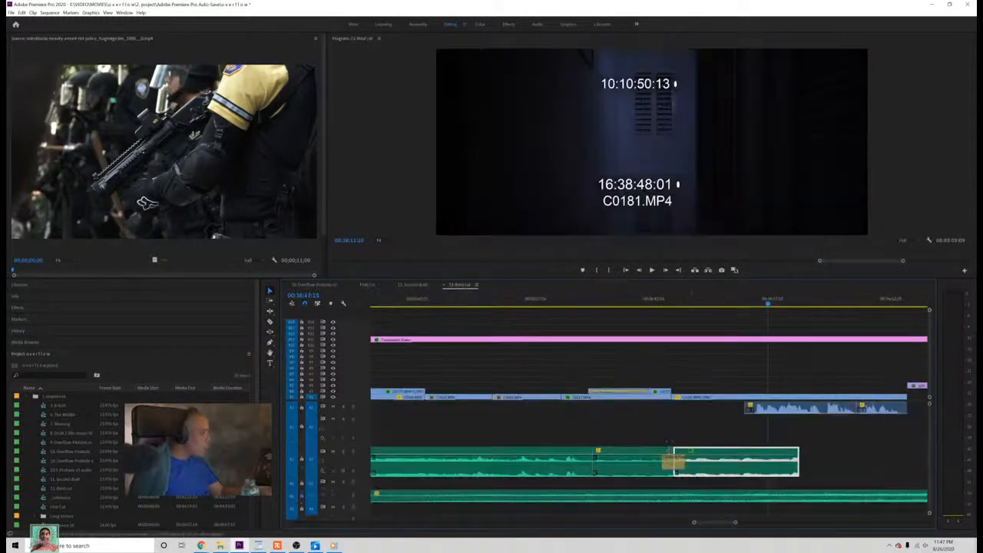
pyautogui.moveTo(664, 463); pyautogui.dragTo(670, 463)
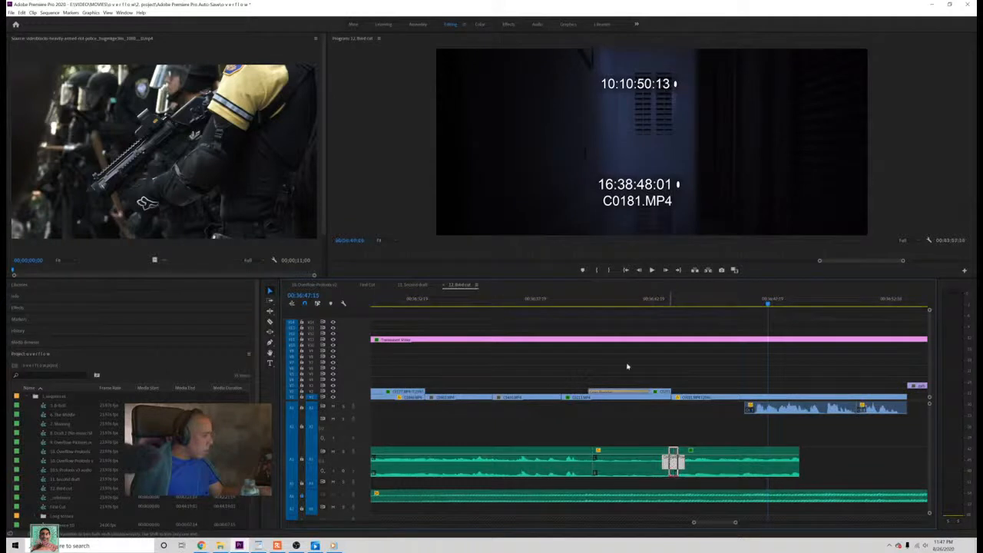
pyautogui.click(367, 284)
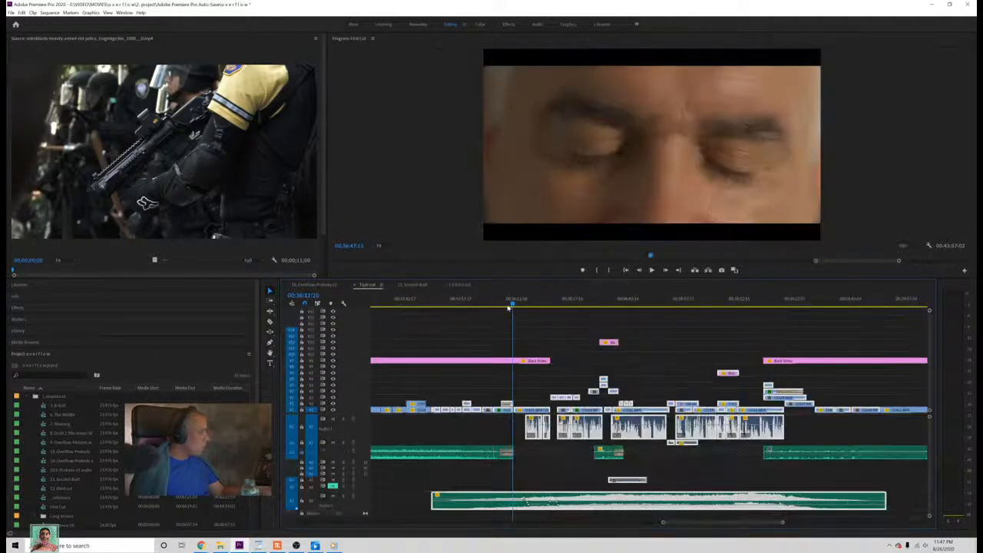
pyautogui.moveTo(499, 306); pyautogui.dragTo(487, 308)
pyautogui.press('space')
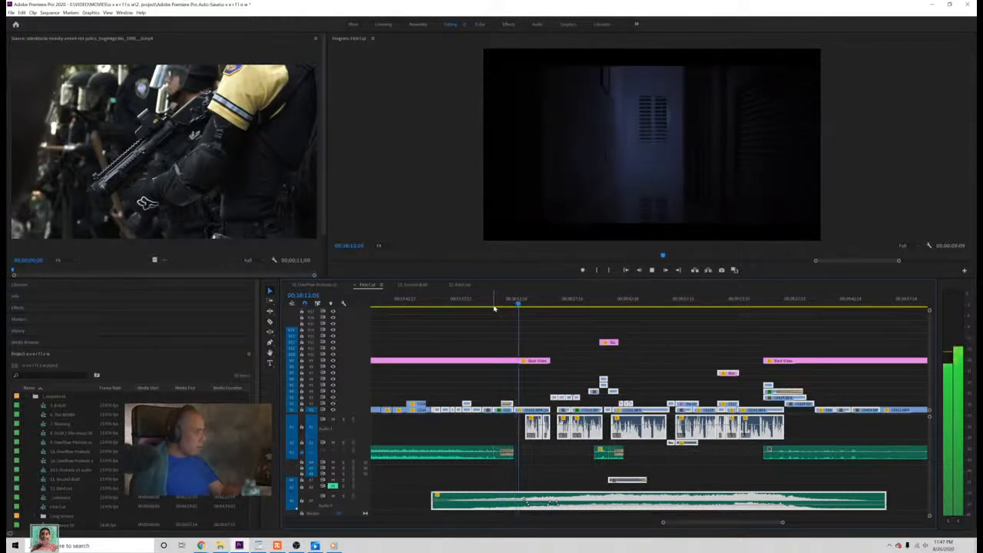
pyautogui.press('space')
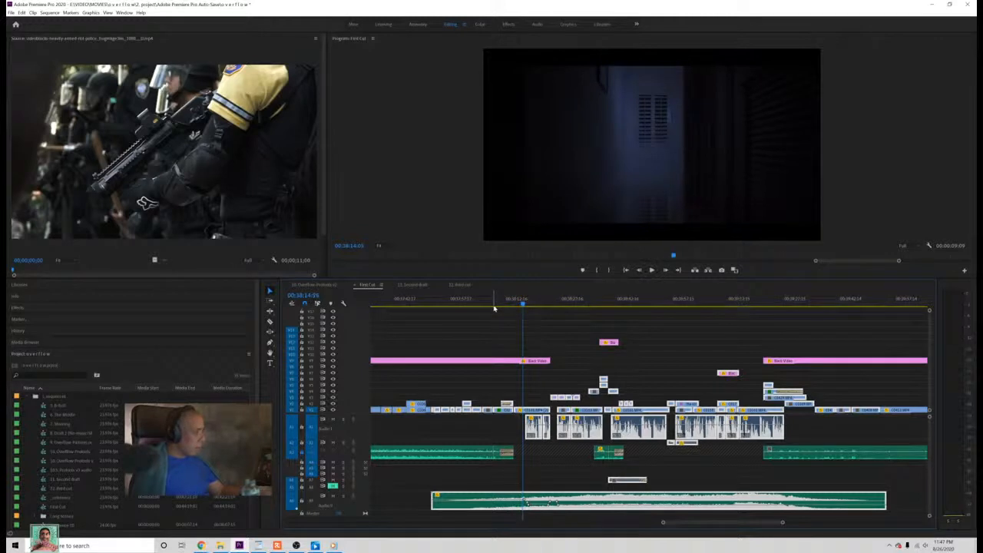
# Step: Play the third cut's audio join from the closed-eyes C0211.MP4 shot into the dark C0181.MP4 shot and save the project
pyautogui.hotkey('ctrl', 's')
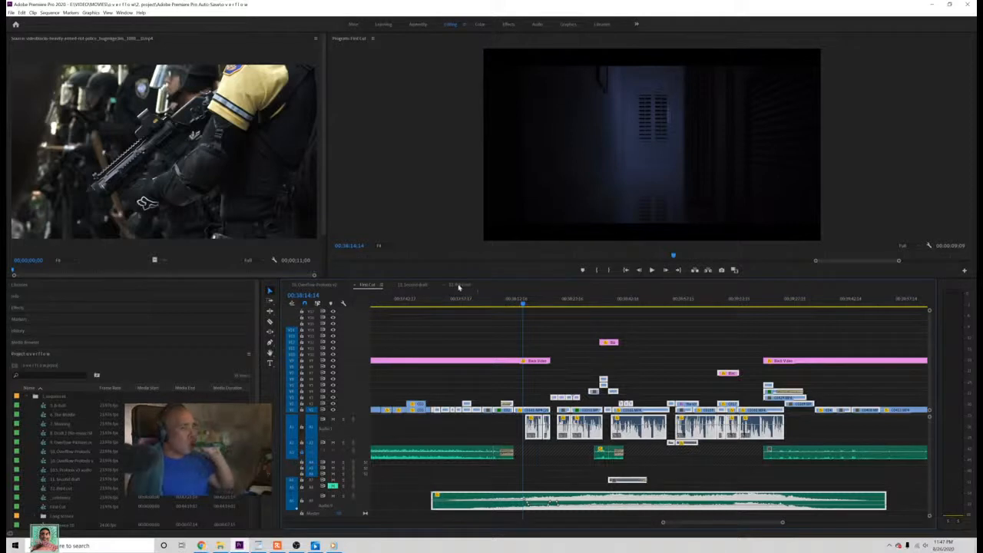
pyautogui.click(459, 285)
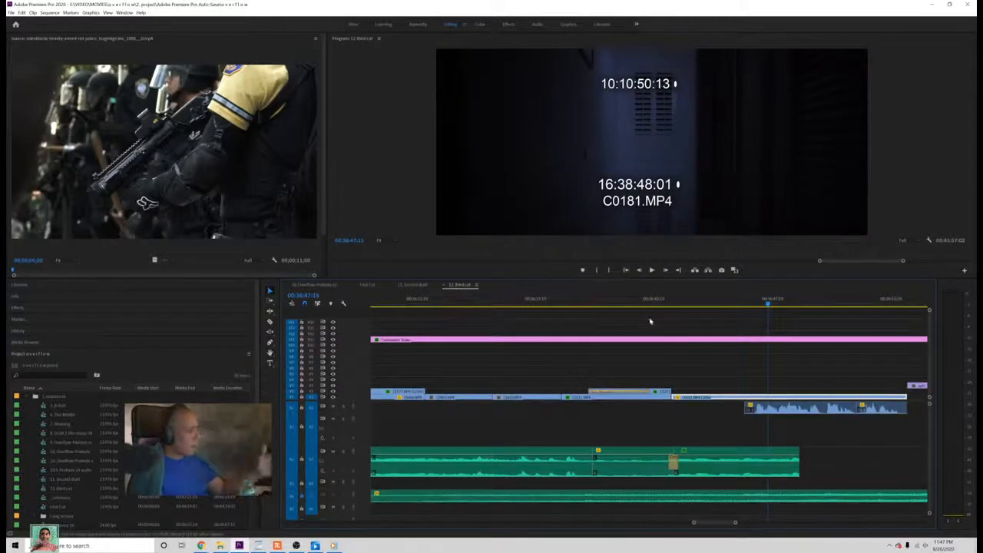
pyautogui.click(575, 305)
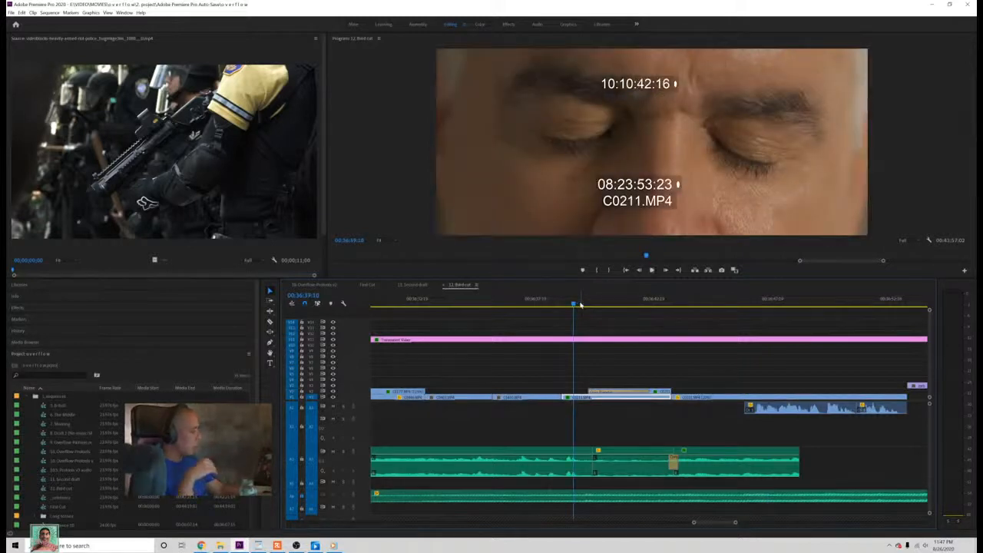
pyautogui.press('space')
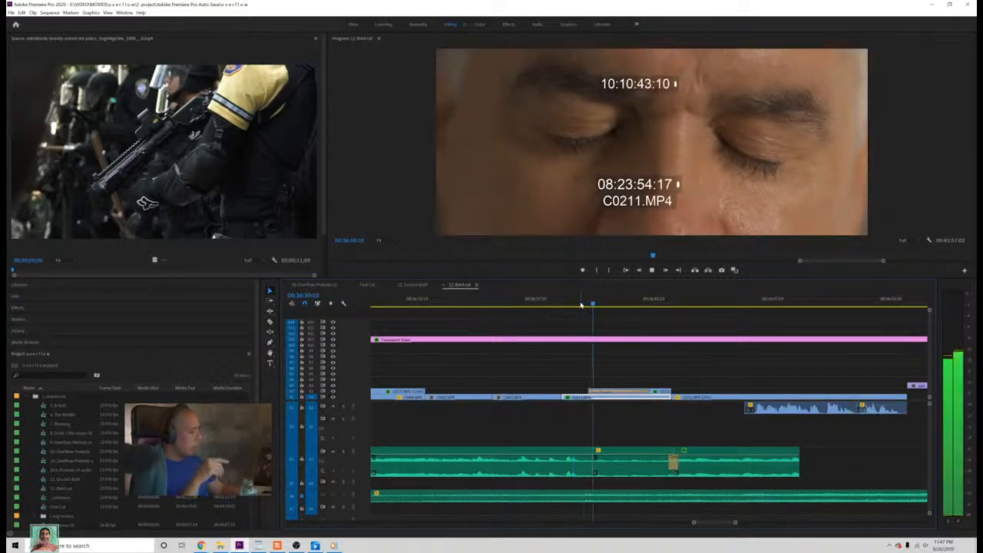
pyautogui.press('space')
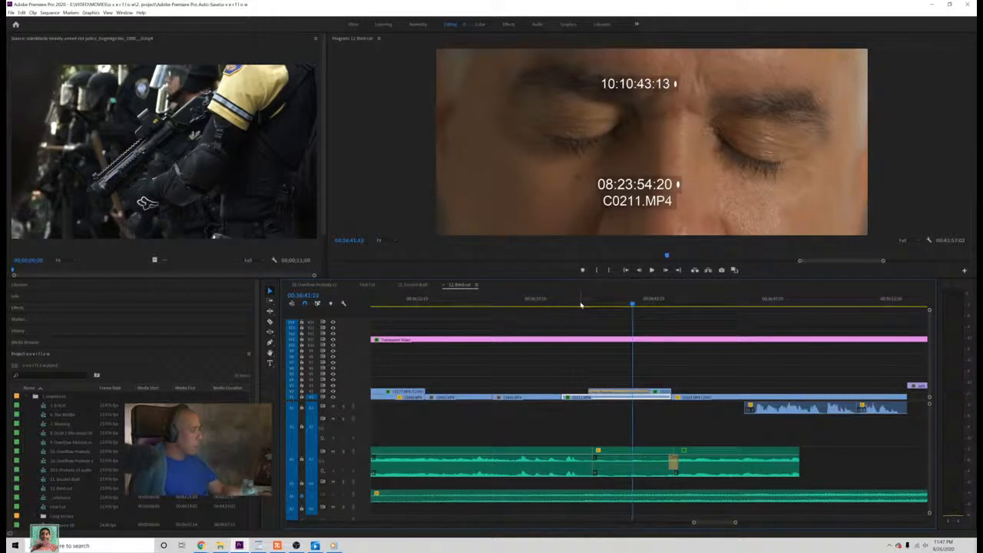
pyautogui.moveTo(586, 301); pyautogui.dragTo(569, 313)
pyautogui.press('space')
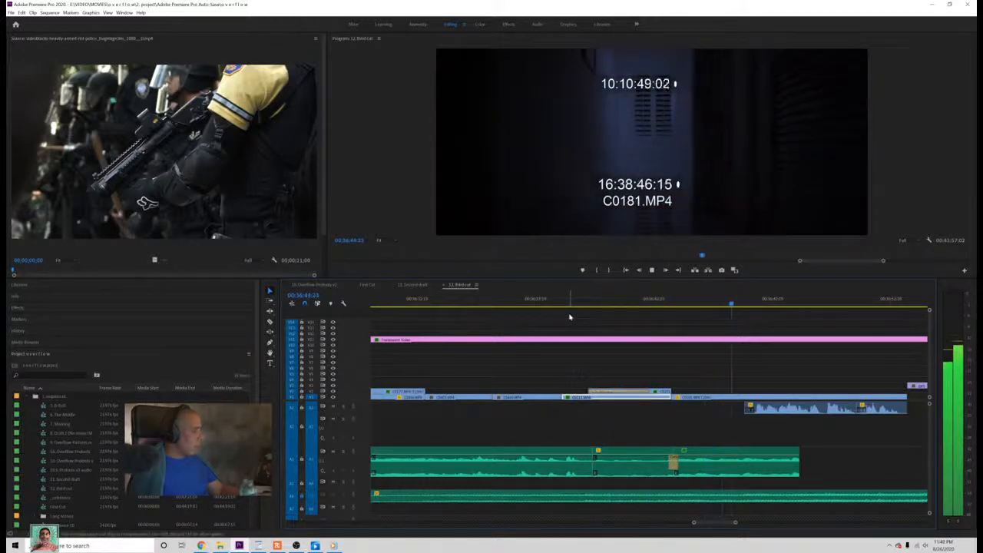
pyautogui.hotkey('ctrl', 's')
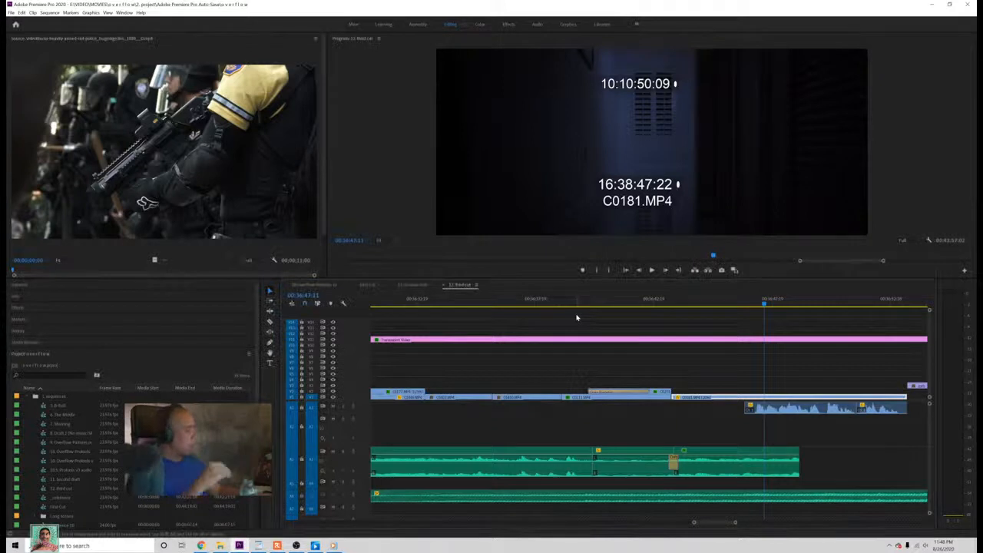
# Step: Play the same closed-eyes to dark-shot transition in the First Cut sequence for comparison and save the project
pyautogui.click(418, 286)
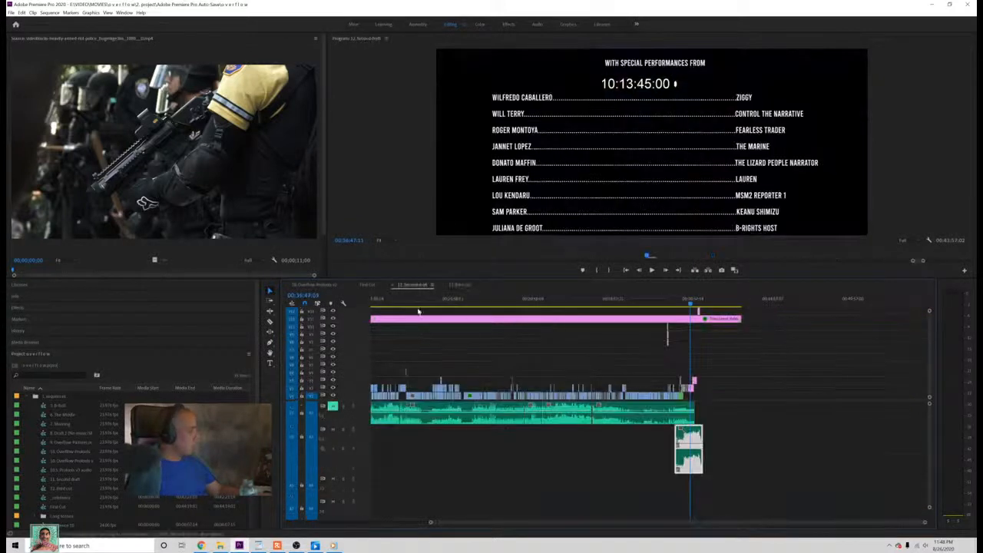
pyautogui.click(369, 286)
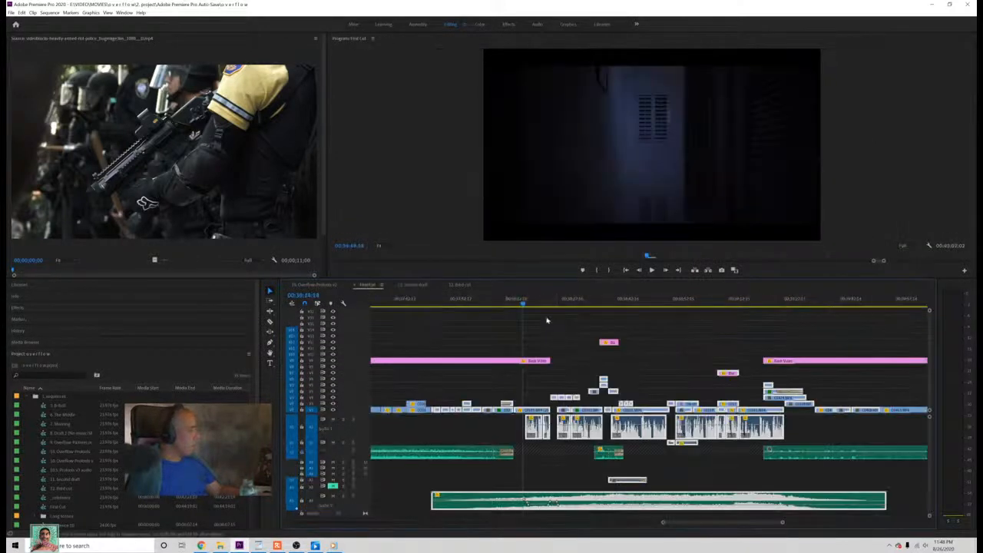
pyautogui.click(496, 303)
pyautogui.press('space')
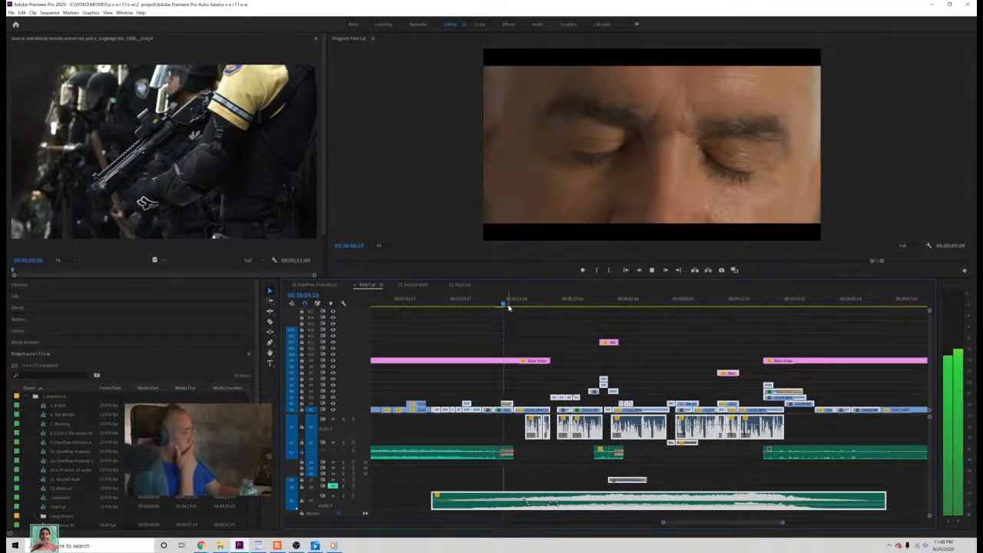
pyautogui.press('space')
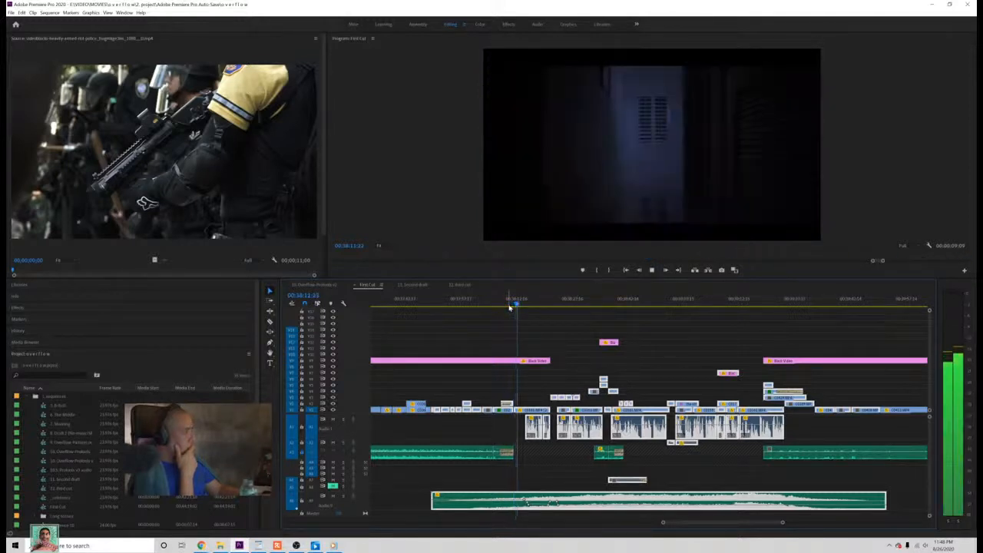
pyautogui.hotkey('ctrl', 's')
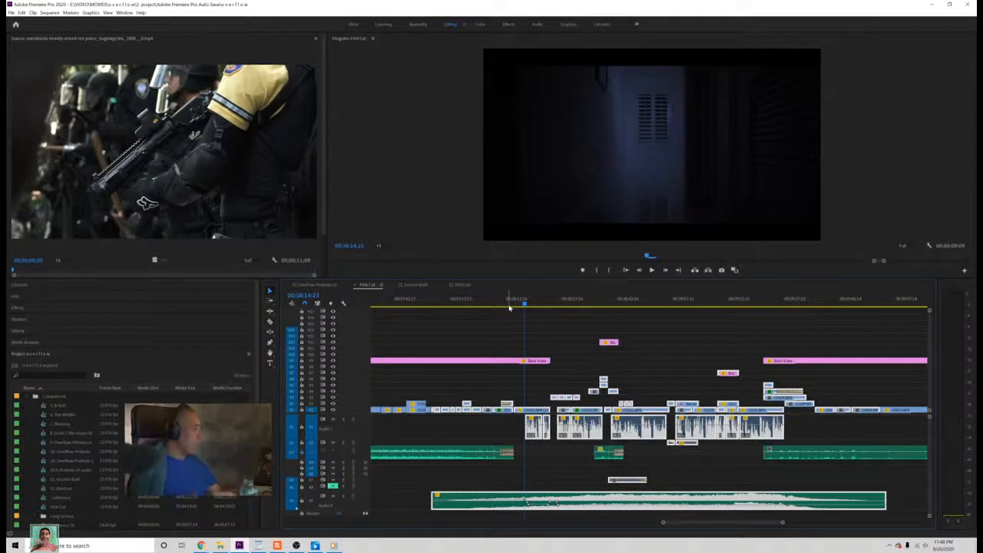
pyautogui.click(511, 306)
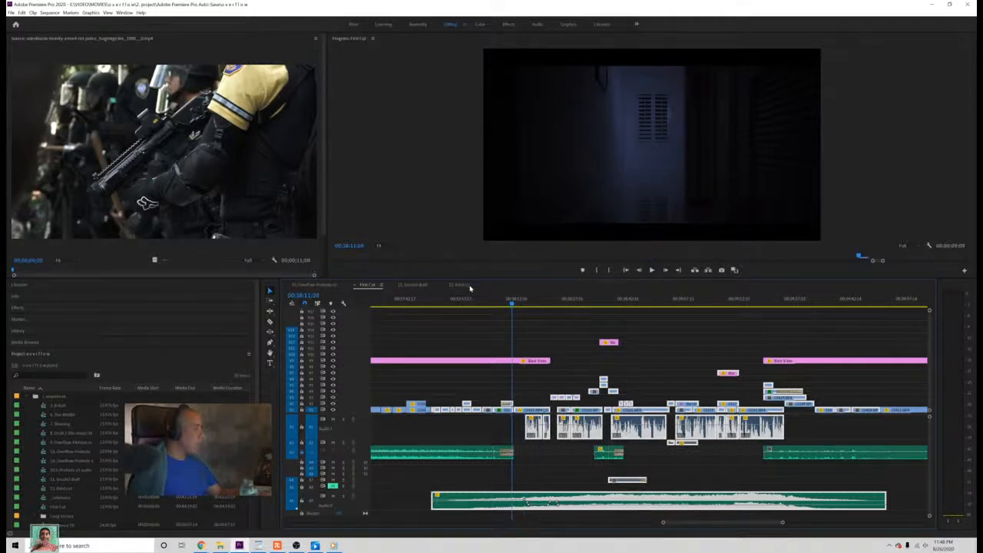
# Step: Replay the third cut from the closed-eyes shot through the crossfade into the dark C0181.MP4 shot
pyautogui.click(467, 285)
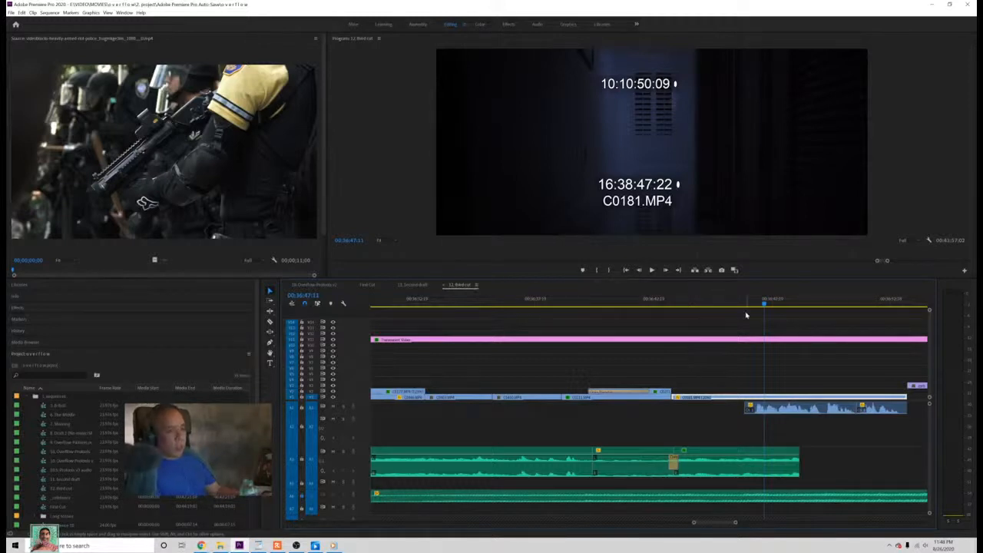
pyautogui.moveTo(734, 310); pyautogui.dragTo(608, 313)
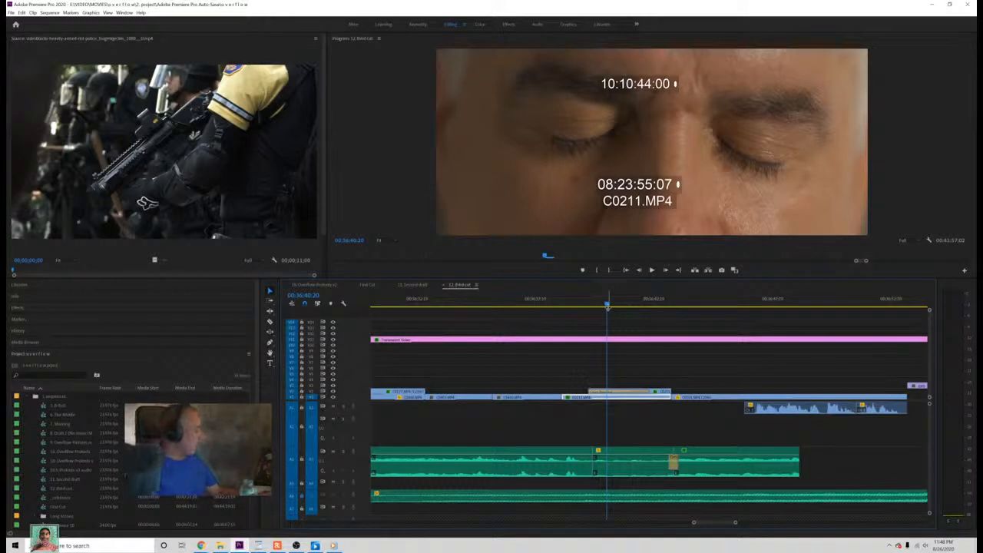
pyautogui.moveTo(606, 304); pyautogui.dragTo(589, 307)
pyautogui.press('space')
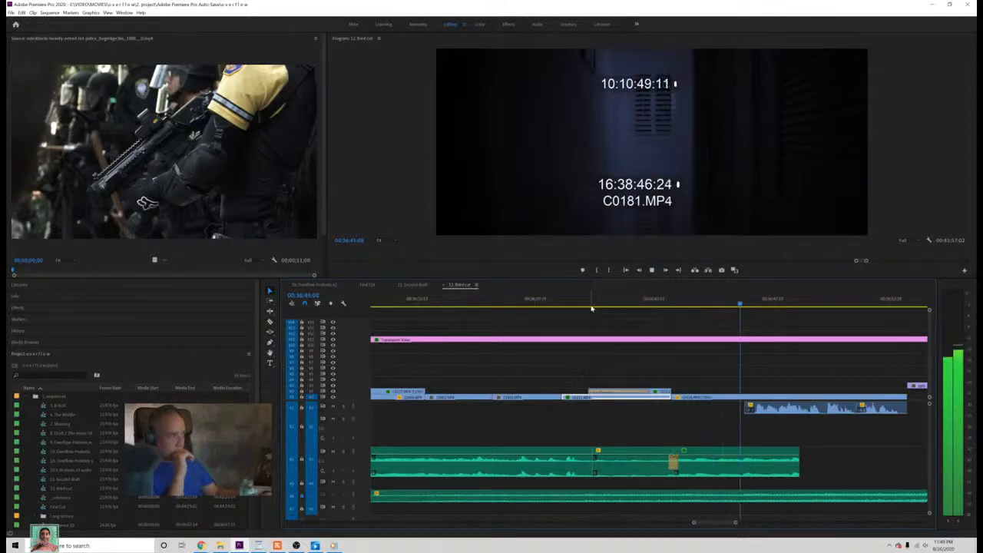
pyautogui.press('space')
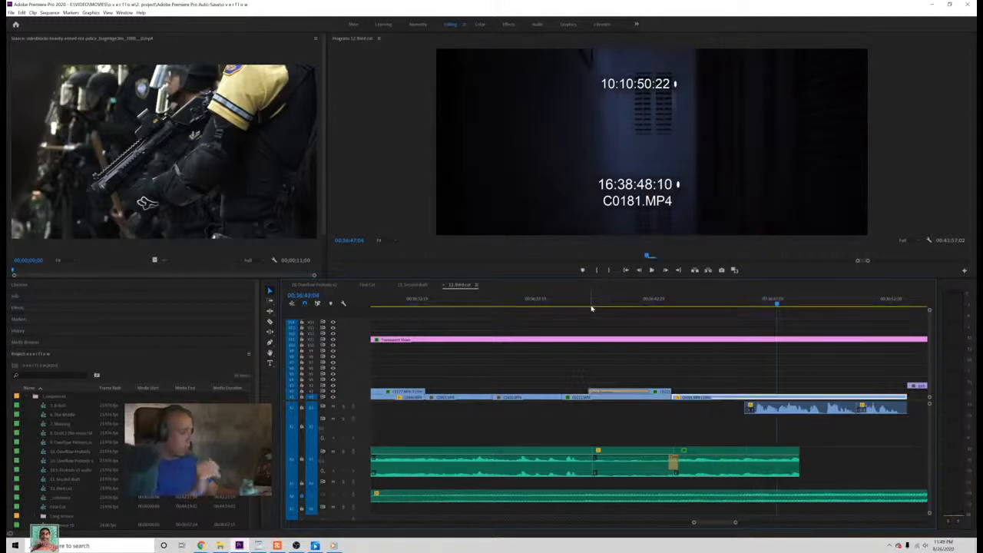
# Step: Replay the First Cut transition from the closed-eyes shot into the dark shot and save the project
pyautogui.click(367, 285)
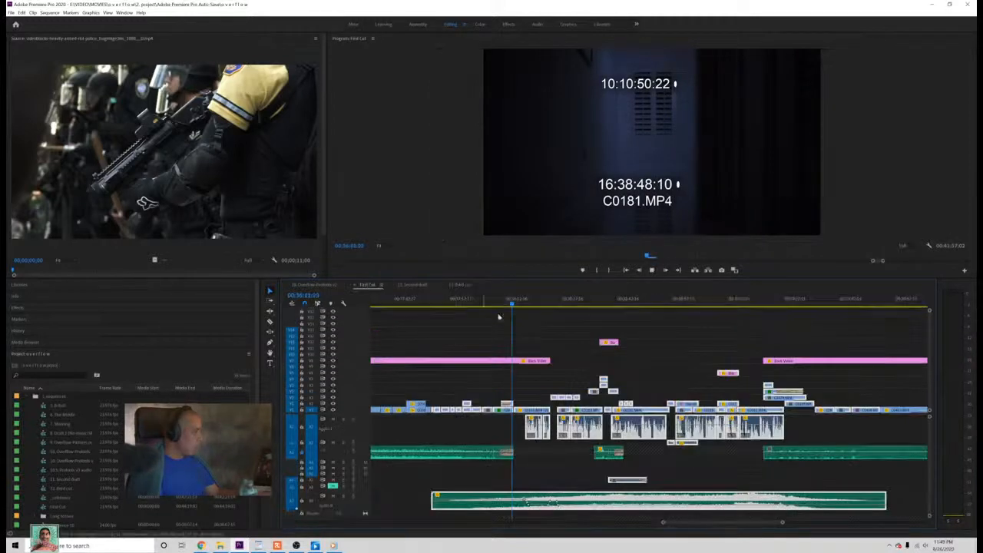
pyautogui.click(511, 304)
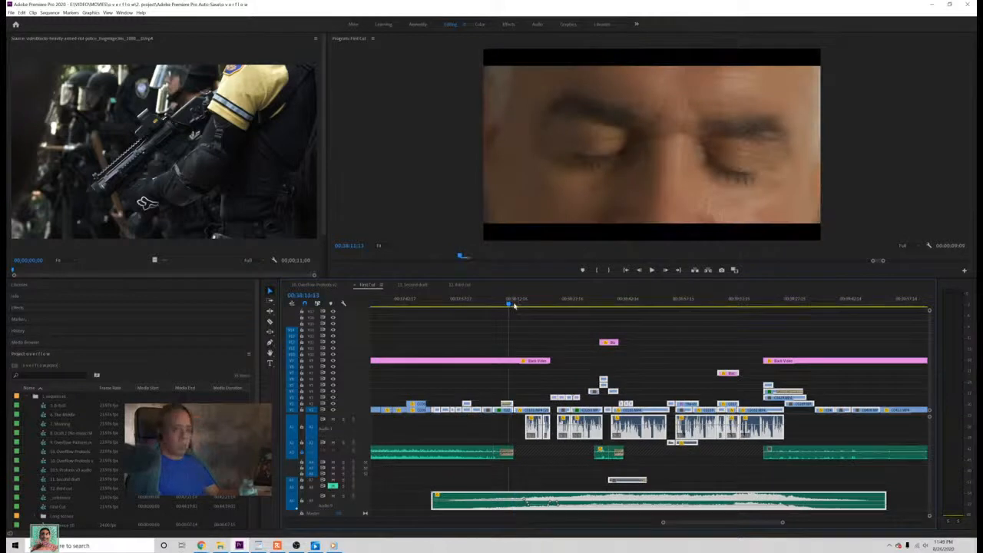
pyautogui.moveTo(510, 304)
pyautogui.mouseDown()
pyautogui.moveTo(483, 306)
pyautogui.moveTo(491, 307)
pyautogui.mouseUp()
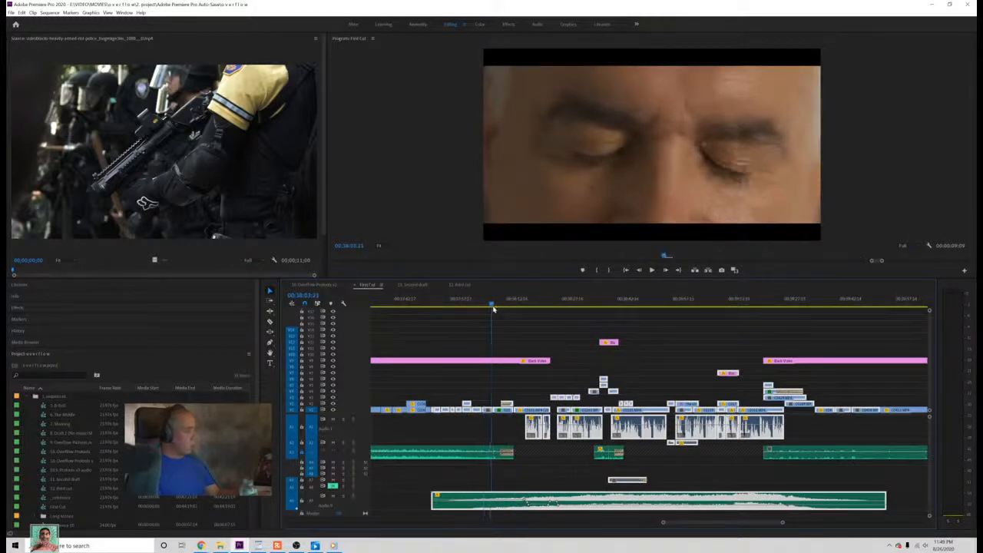
pyautogui.press('space')
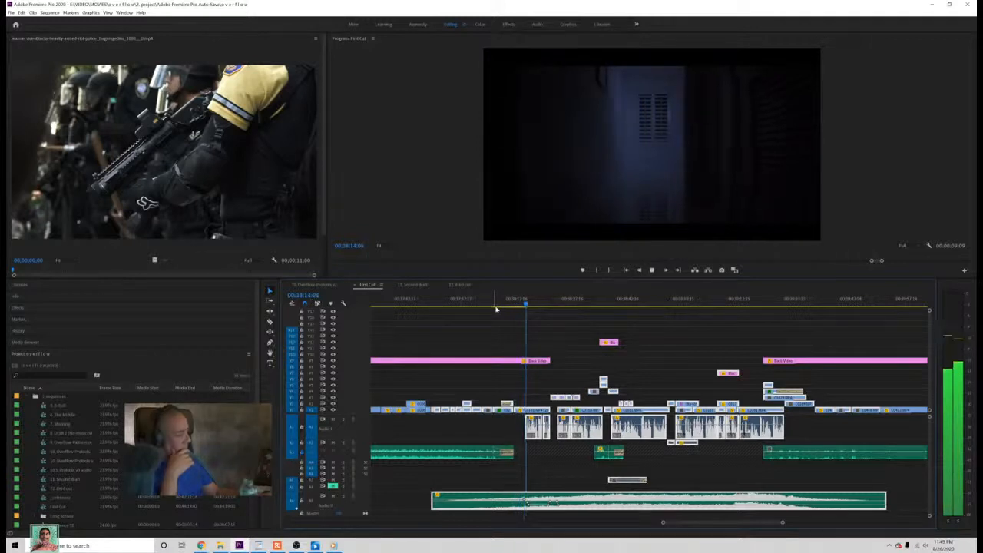
pyautogui.press('space')
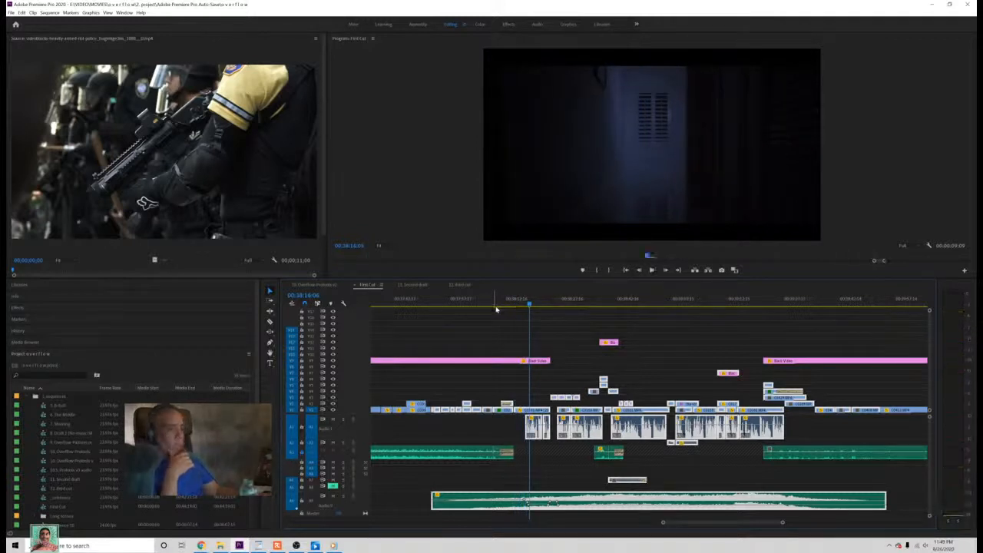
pyautogui.hotkey('ctrl', 's')
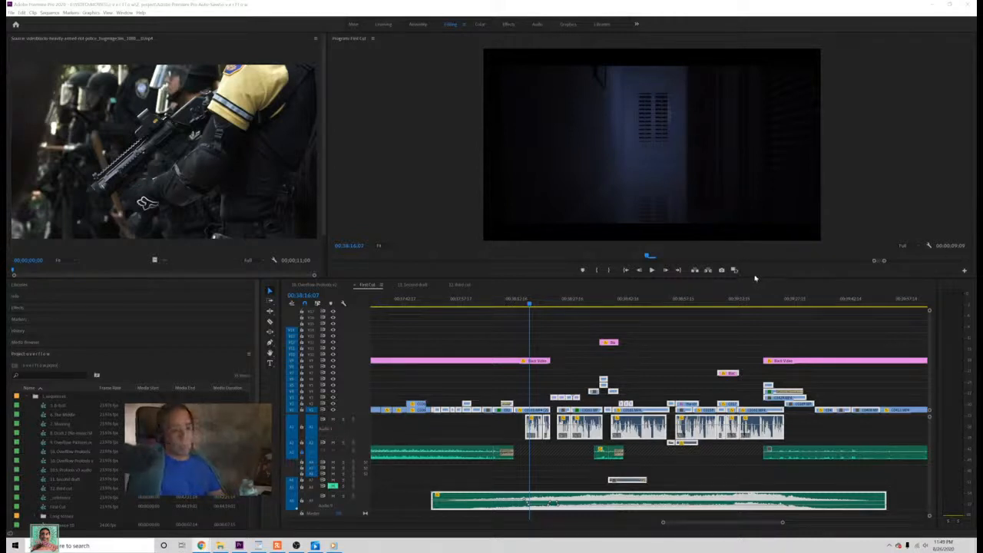
pyautogui.click(519, 303)
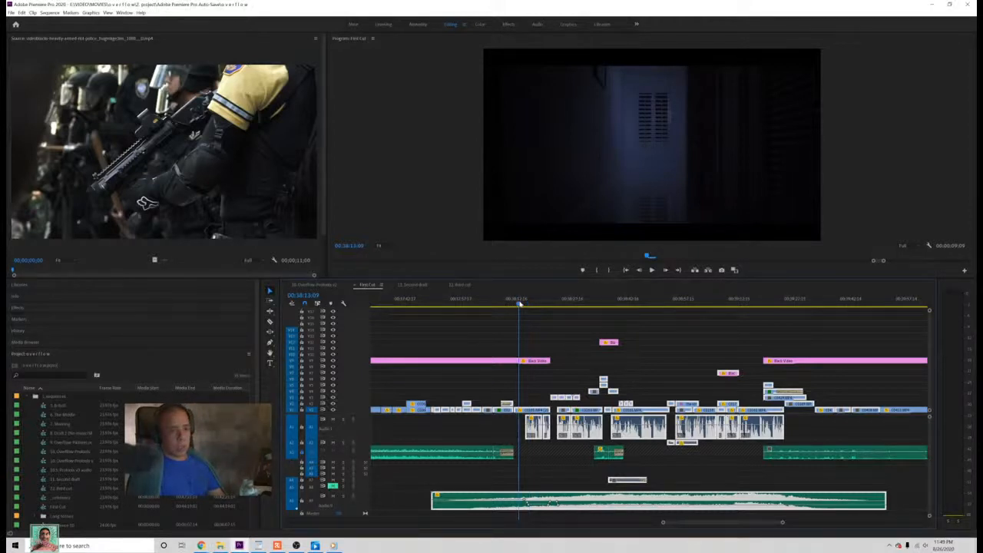
# Step: Check the third cut's audio crossfade by playing the end of the closed-eyes shot into the dark C0181.MP4 shot
pyautogui.click(459, 285)
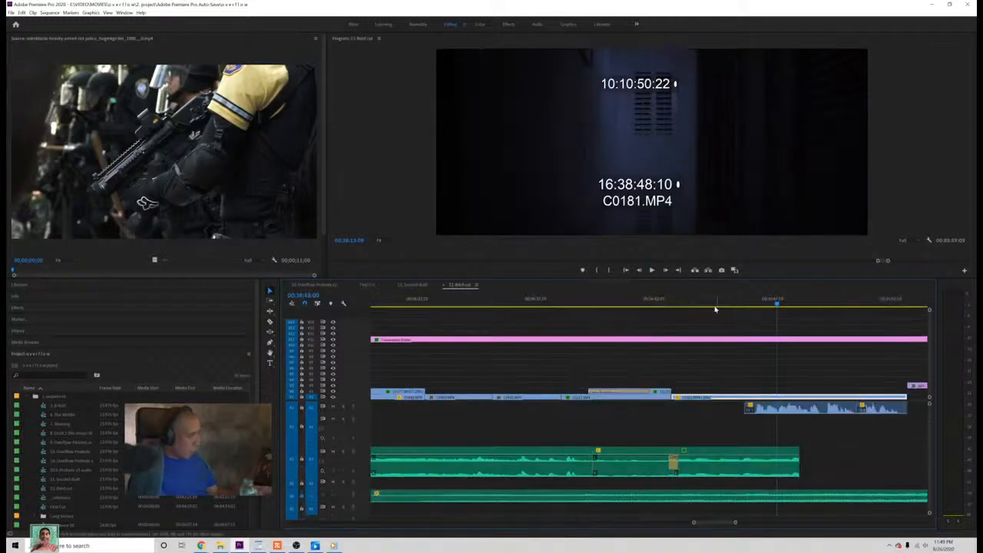
pyautogui.moveTo(715, 309); pyautogui.dragTo(591, 355)
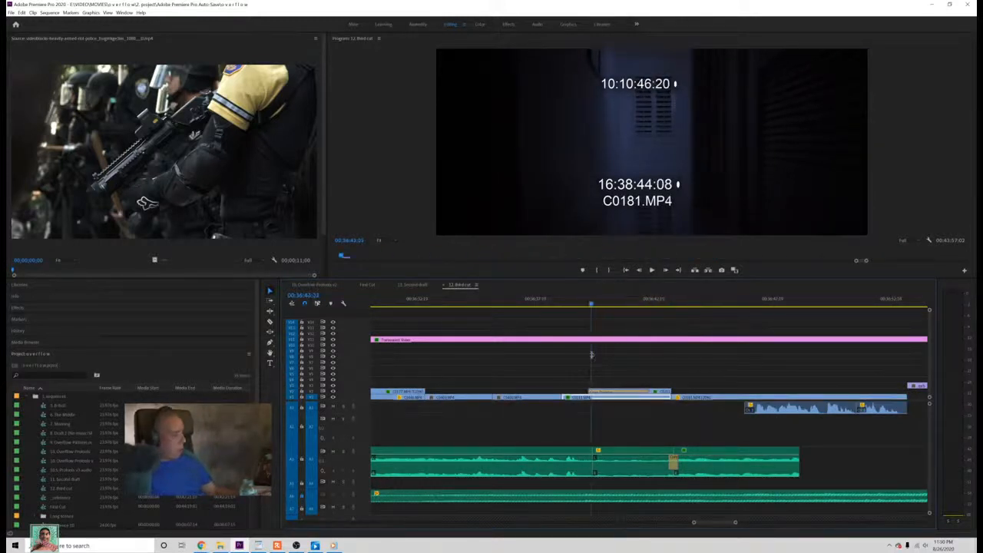
pyautogui.press('space')
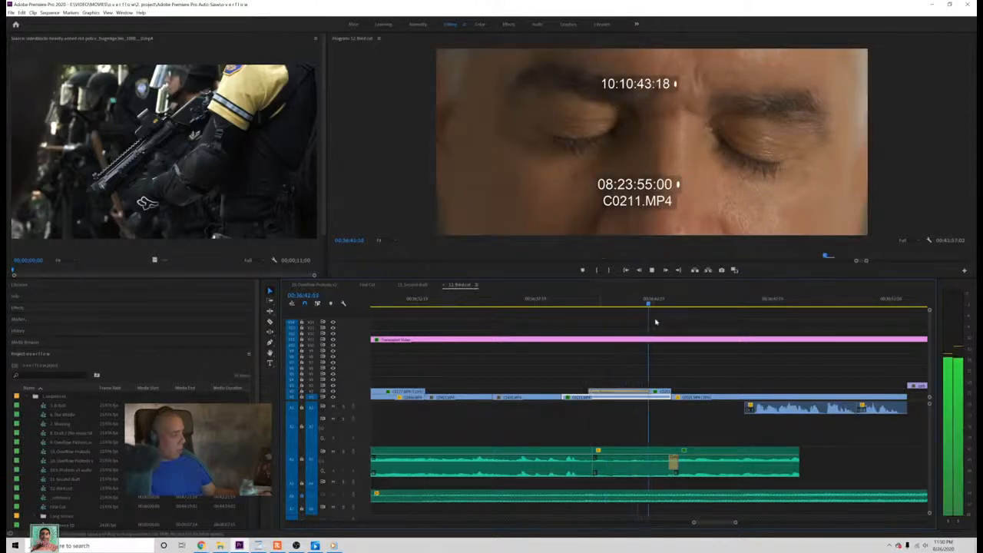
pyautogui.moveTo(677, 305); pyautogui.dragTo(679, 317)
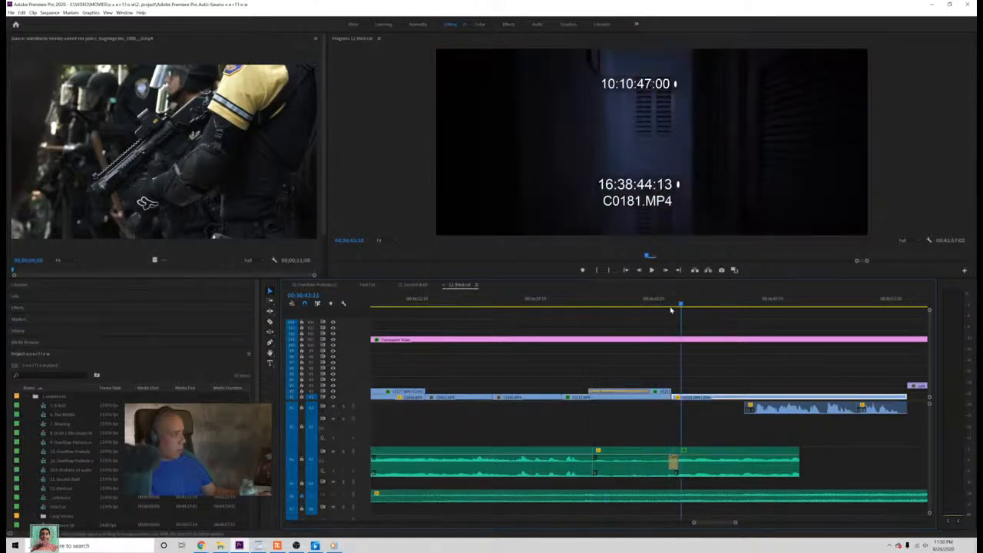
pyautogui.click(664, 305)
pyautogui.press('space')
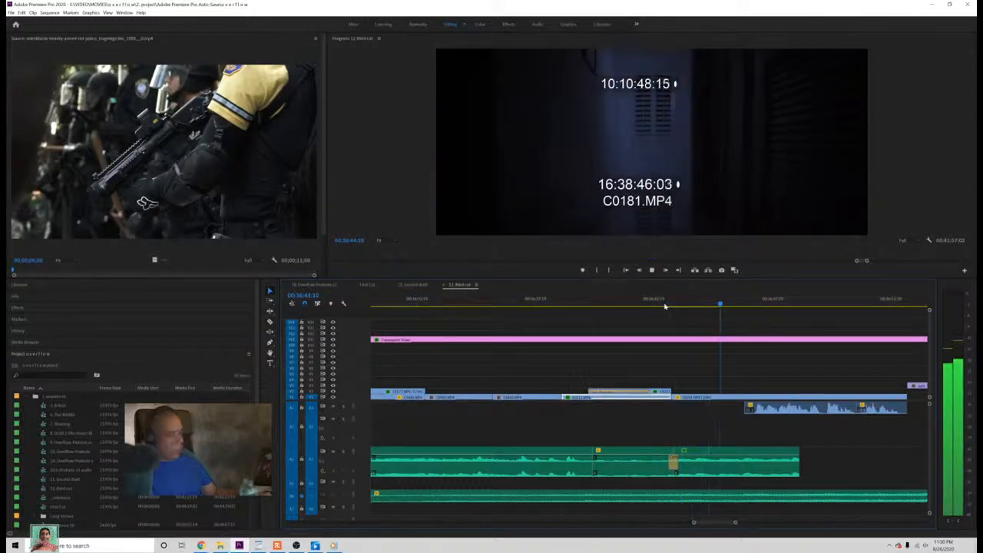
pyautogui.press('space')
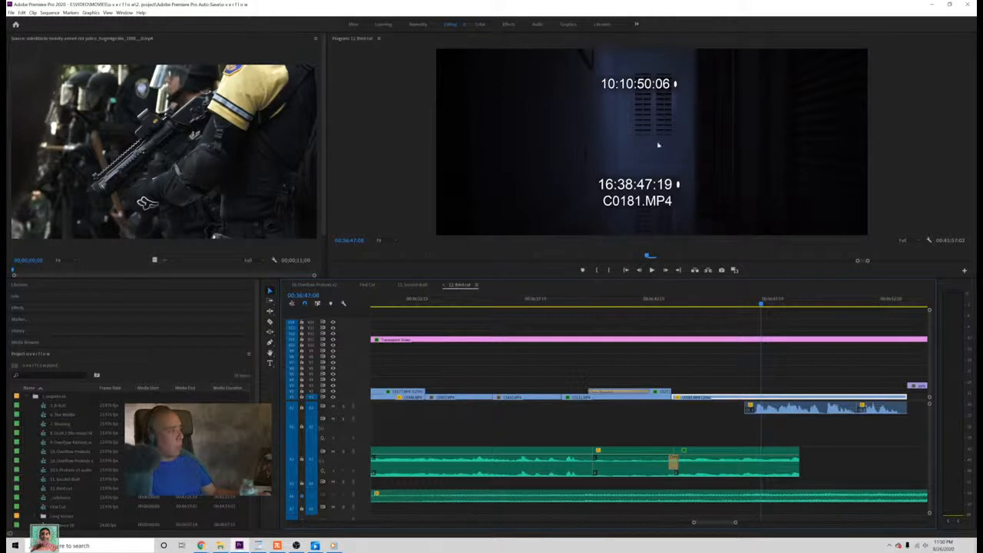
# Step: Compare against the First Cut sequence by playing its closed-eyes to dark-shot transition once more, and save the project
pyautogui.click(372, 286)
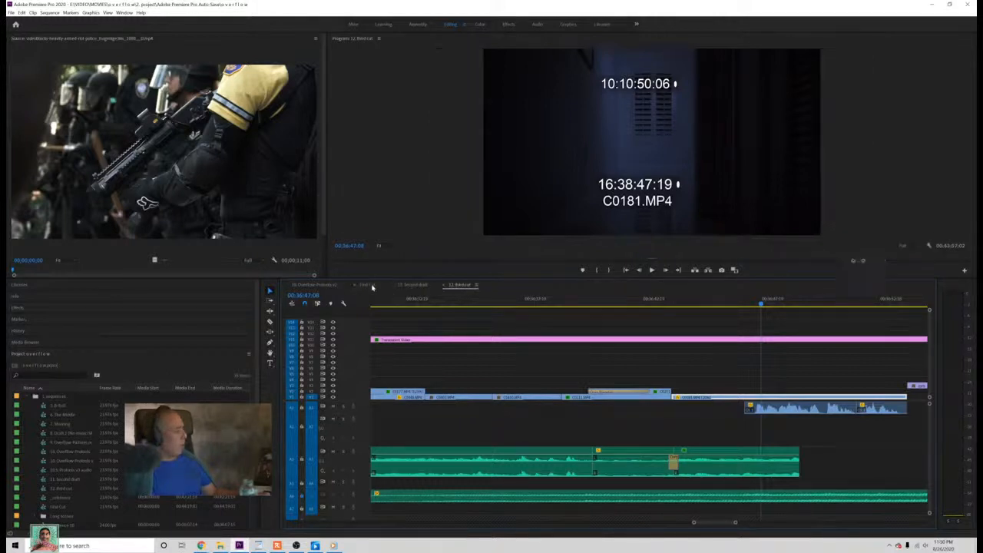
pyautogui.moveTo(509, 304); pyautogui.dragTo(499, 305)
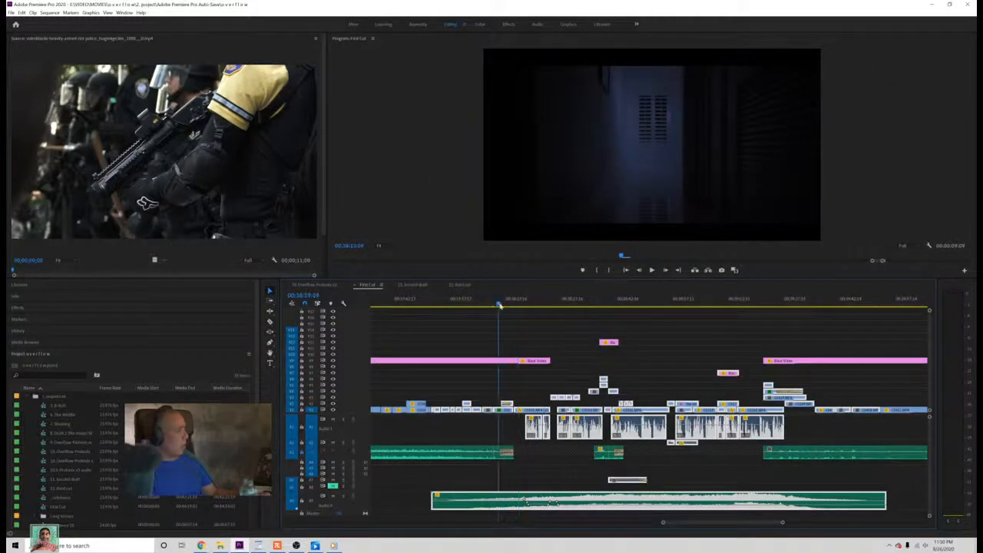
pyautogui.press('space')
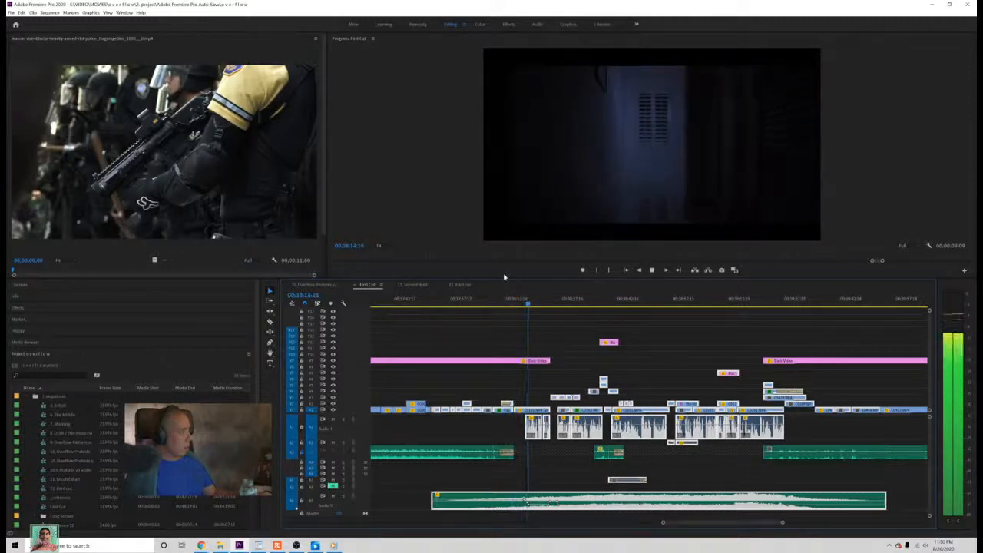
pyautogui.press('space')
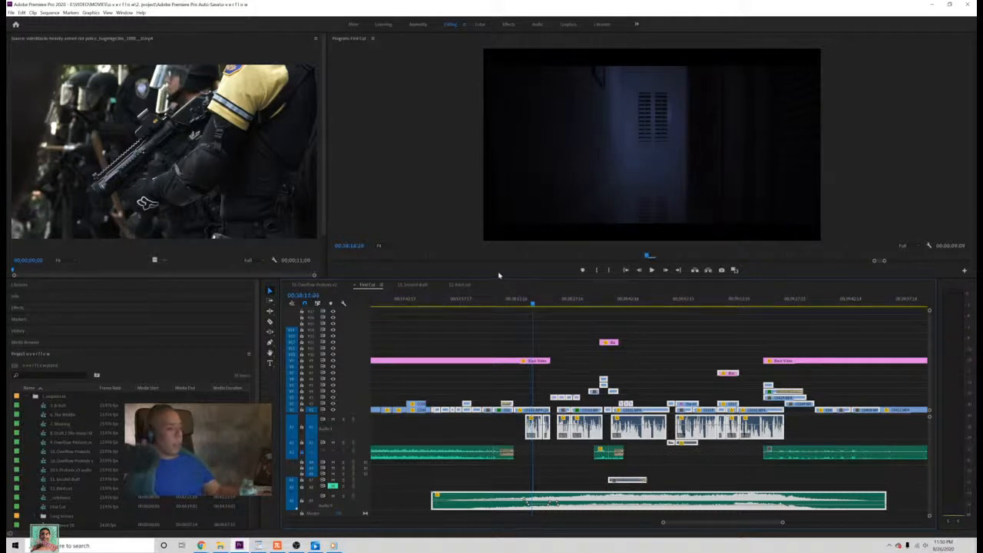
pyautogui.hotkey('ctrl', 's')
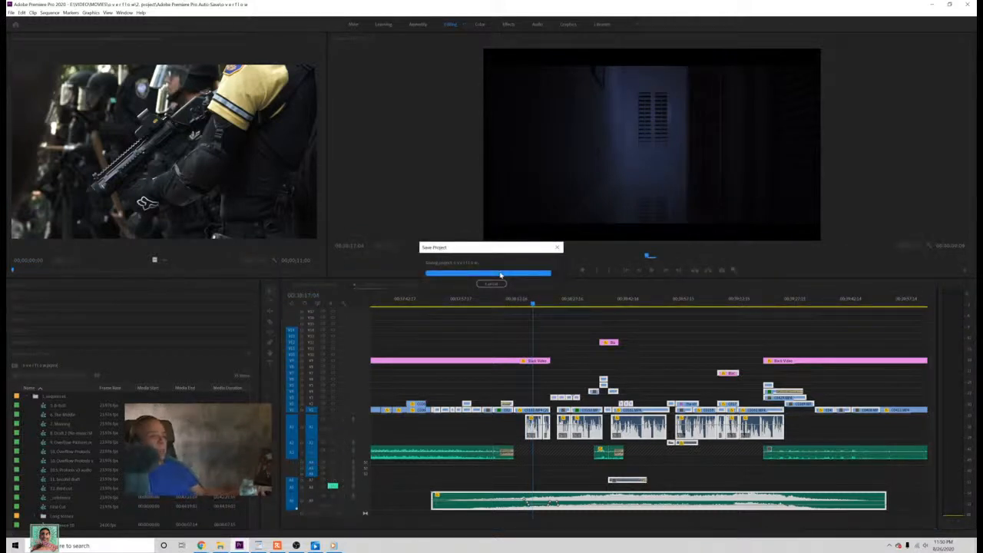
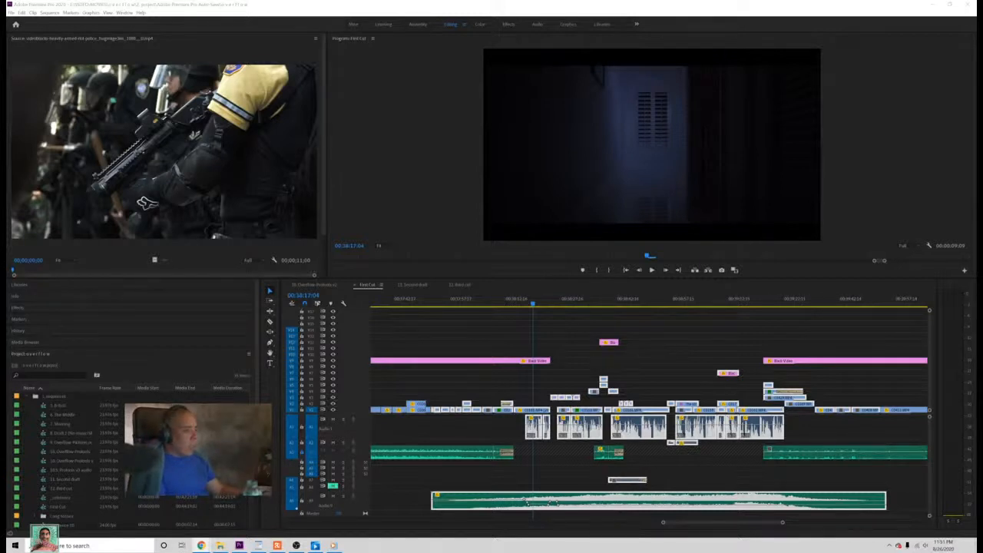
# Step: Play the First Cut join again from the closed-eyes shot into the dark shot, and save the project
pyautogui.click(513, 303)
pyautogui.press('space')
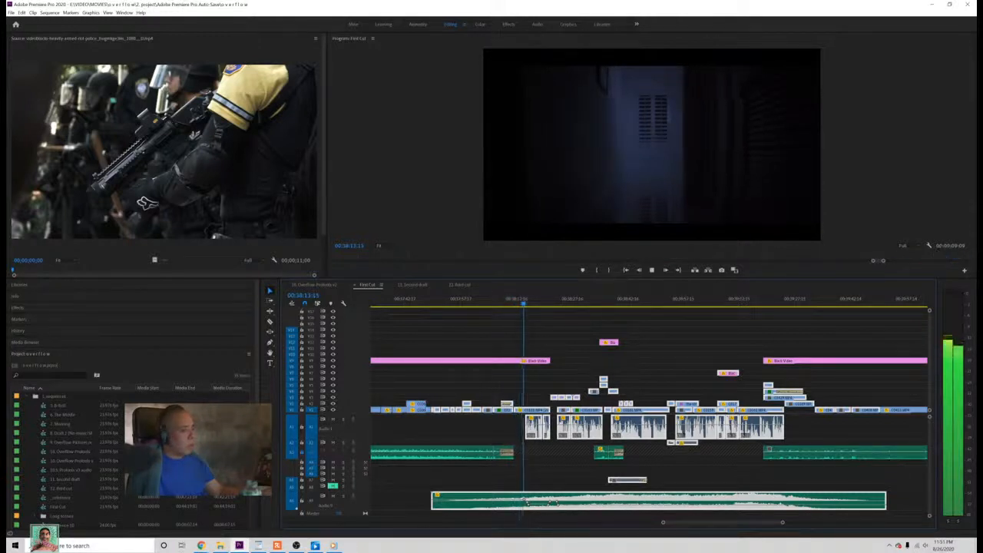
pyautogui.press('space')
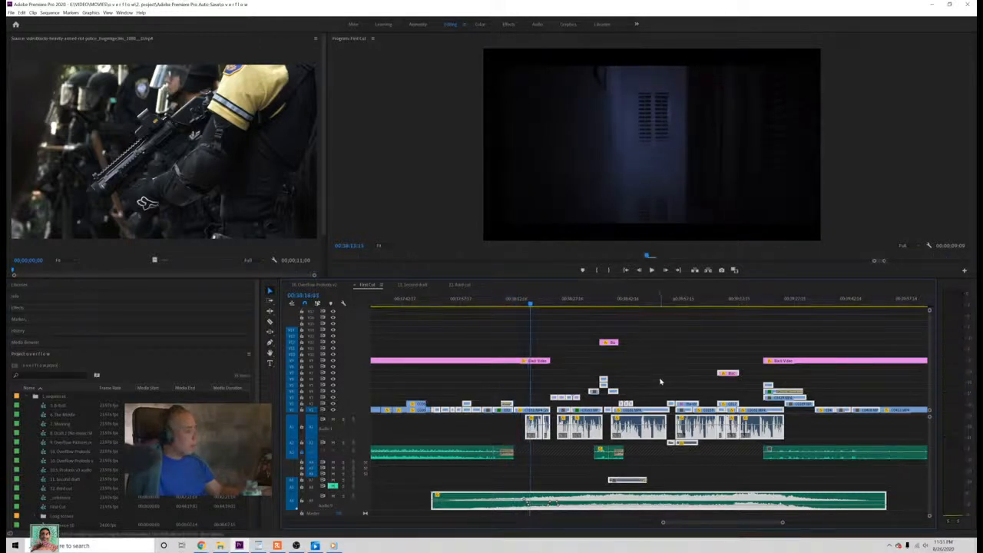
pyautogui.hotkey('ctrl', 's')
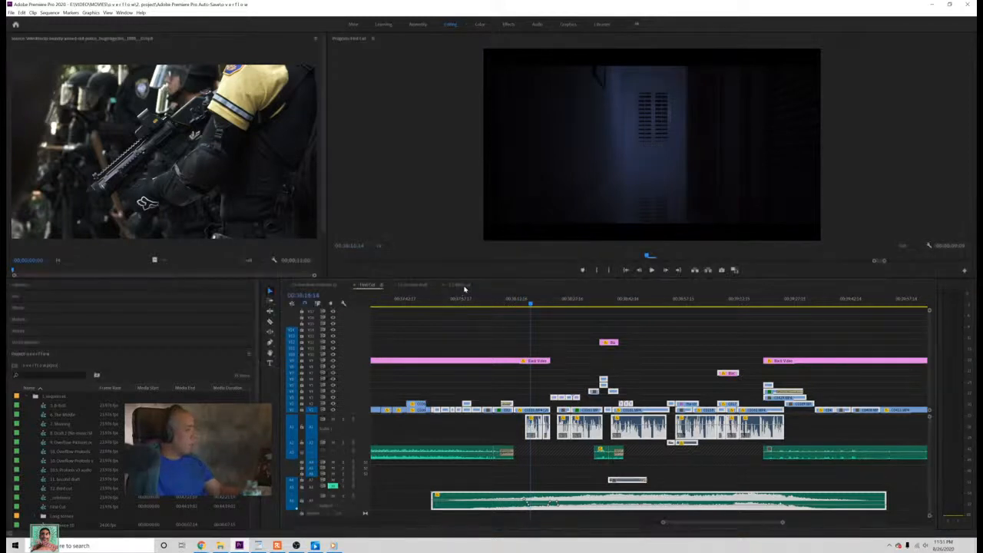
# Step: Return to the third cut and undo the latest edit that shifted the clips following the dark C0181.MP4 shot
pyautogui.click(464, 285)
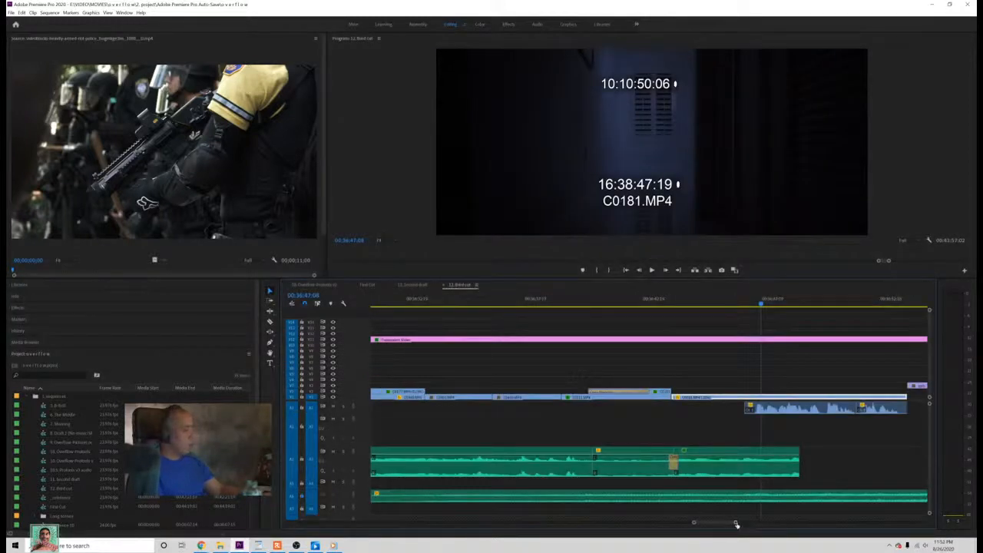
pyautogui.moveTo(736, 524); pyautogui.dragTo(774, 522)
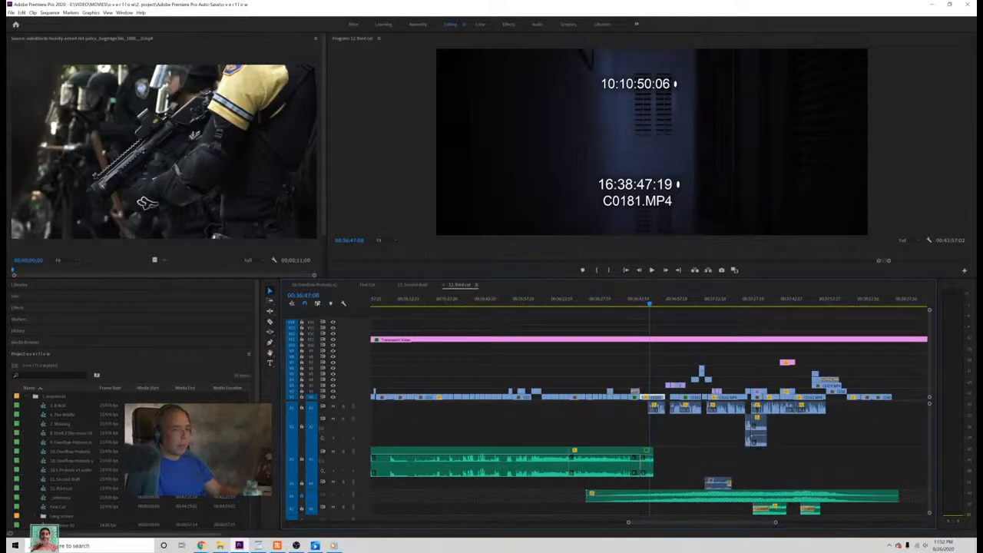
pyautogui.click(676, 296)
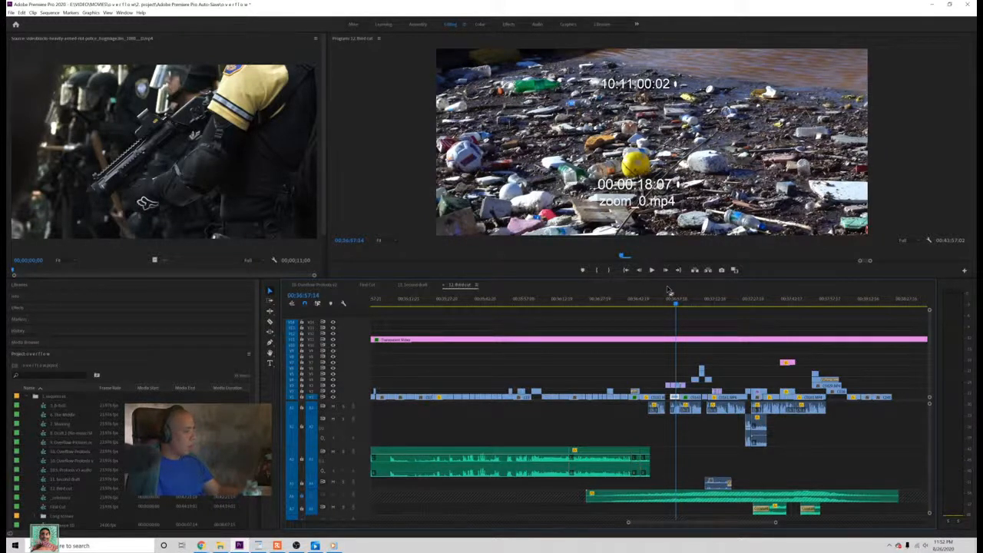
pyautogui.click(652, 297)
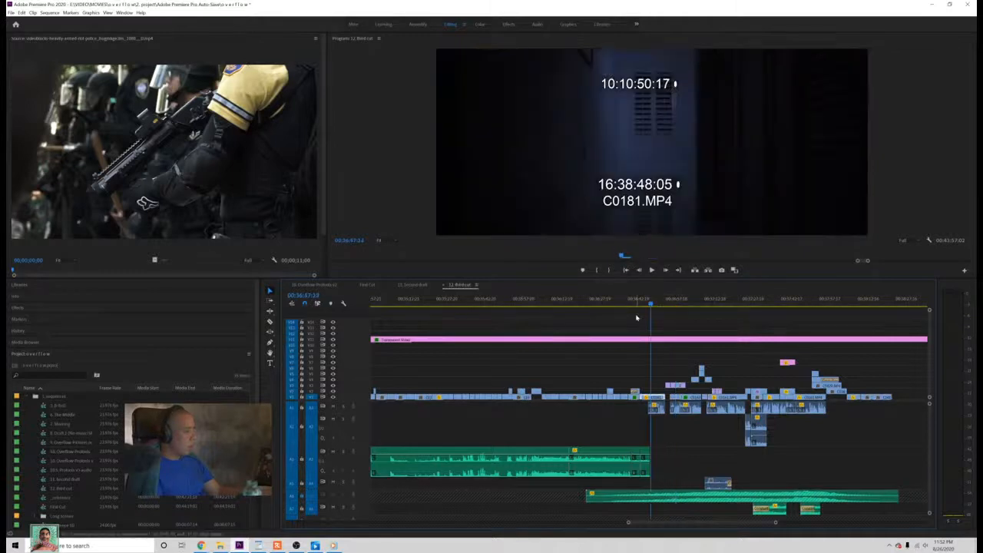
pyautogui.click(21, 13)
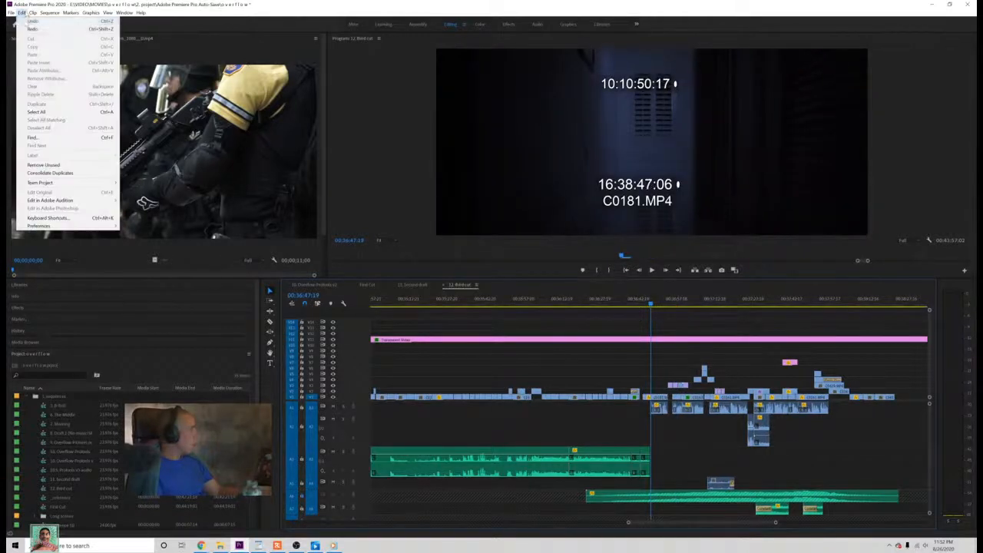
pyautogui.click(25, 22)
pyautogui.click(23, 12)
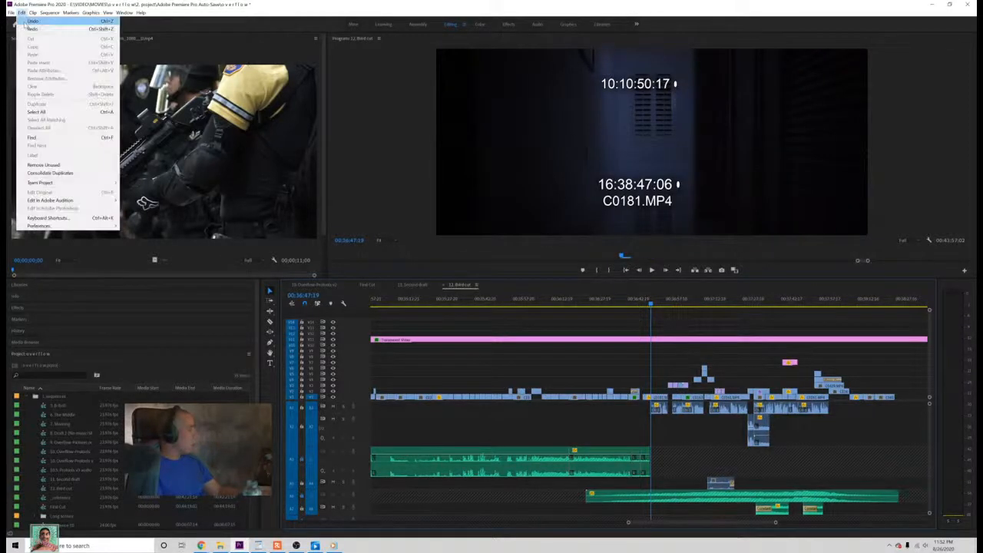
pyautogui.click(30, 29)
pyautogui.hotkey('ctrl', 'z')
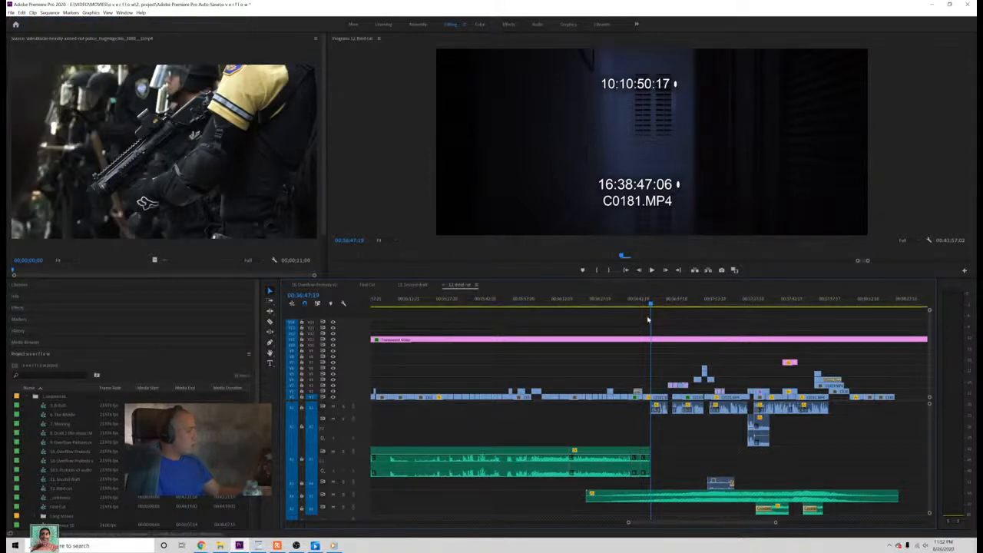
# Step: Trim the scene audio to end during the closed-eyes C0211.MP4 shot, check it by playback, and save the project
pyautogui.moveTo(650, 460); pyautogui.dragTo(639, 460)
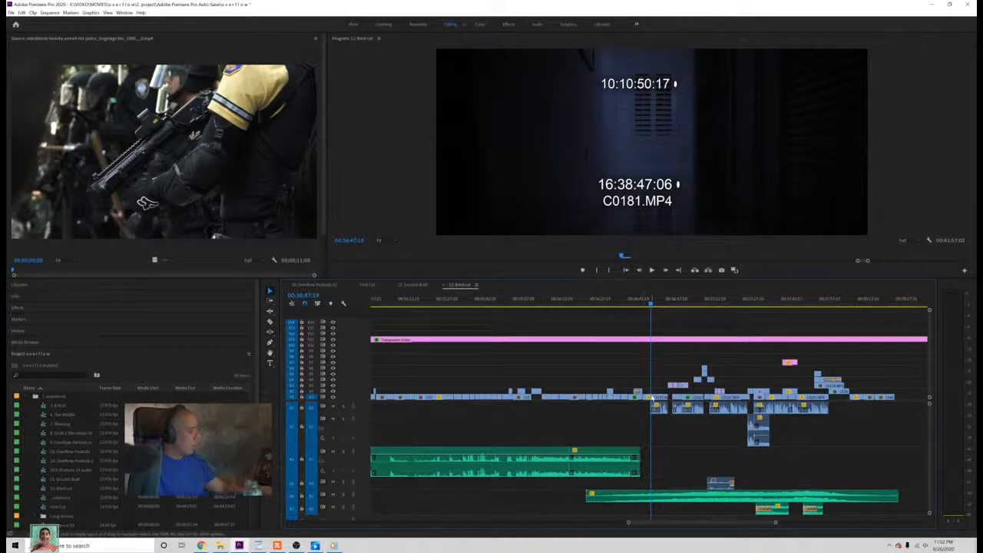
pyautogui.hotkey('ctrl', 'z')
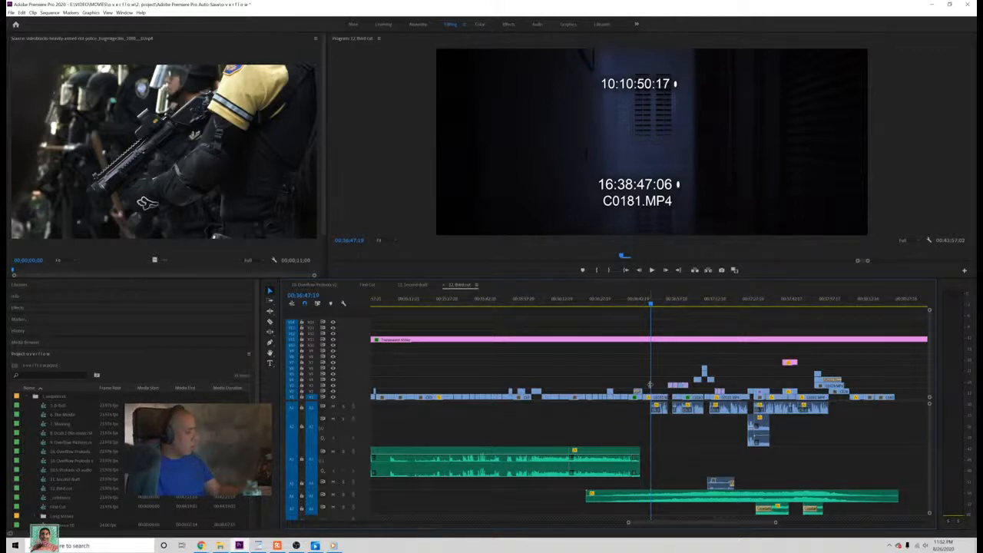
pyautogui.click(630, 304)
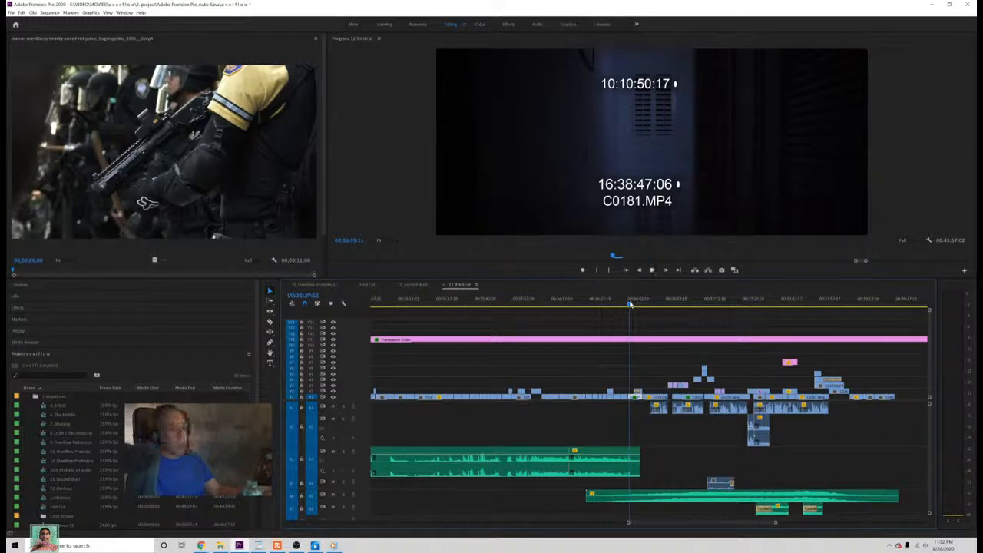
pyautogui.press('space')
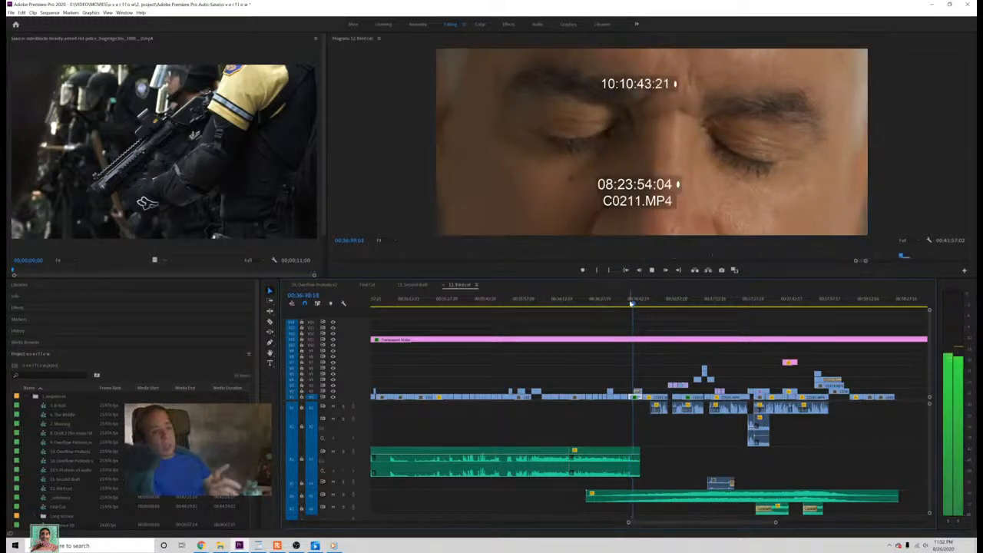
pyautogui.press('space')
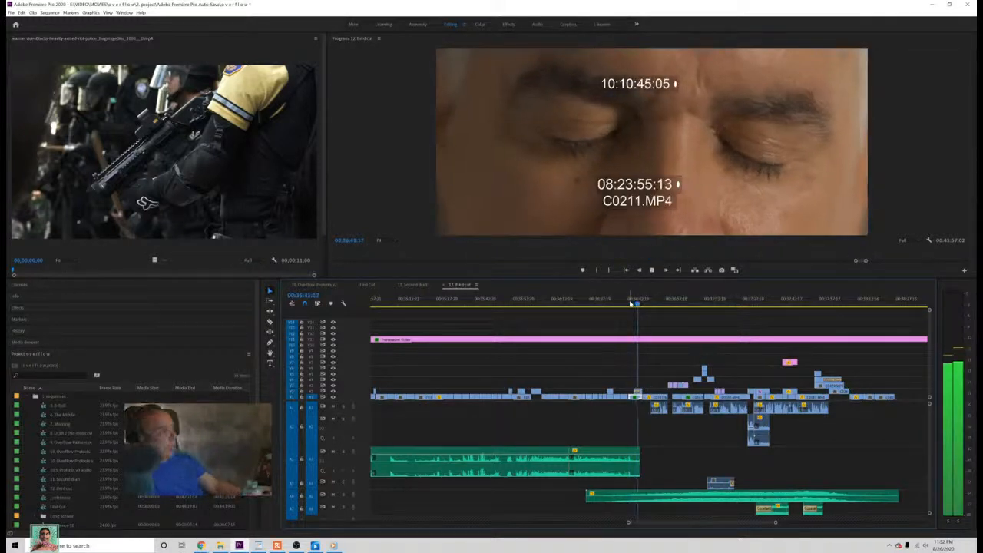
pyautogui.hotkey('ctrl', 's')
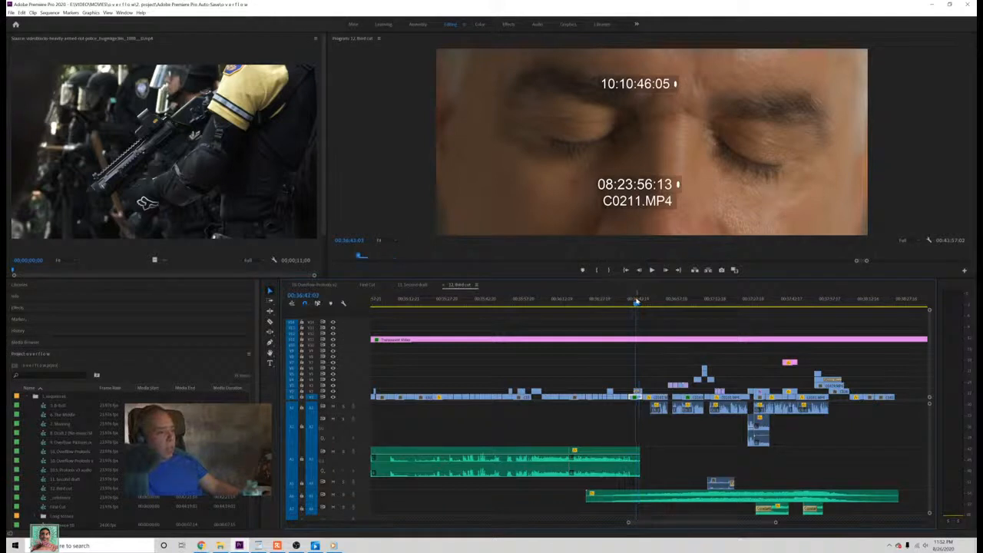
pyautogui.press('j')
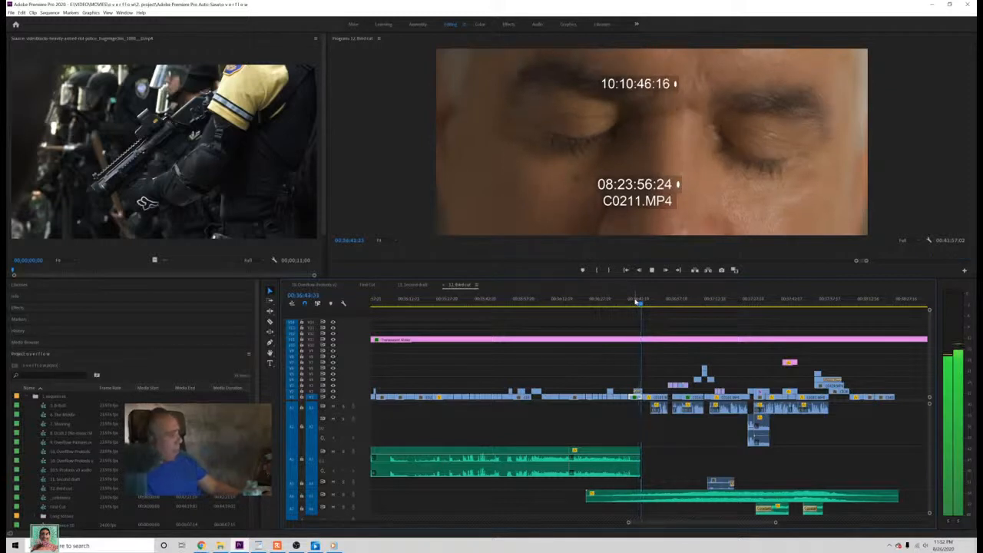
pyautogui.press('space')
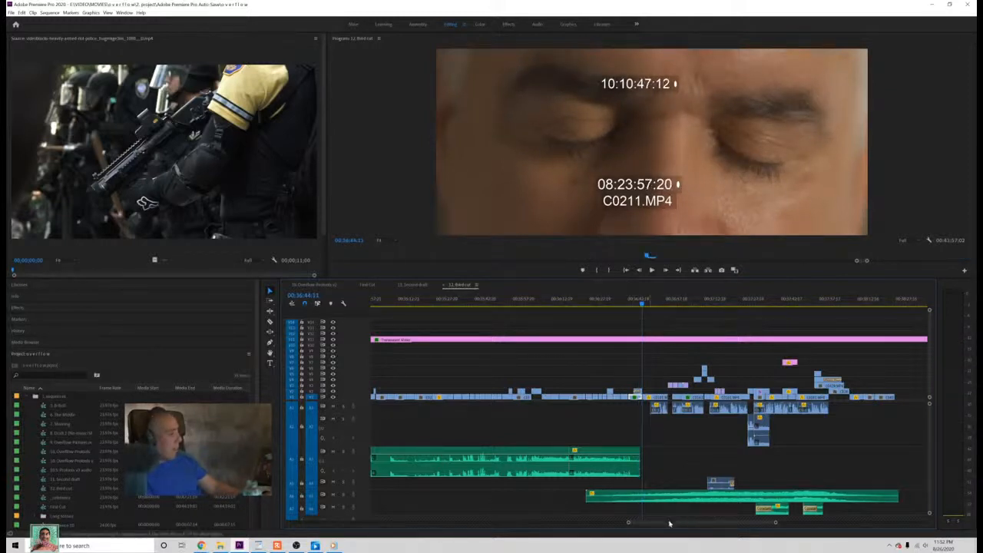
# Step: Add a Constant Power fade-out at the end of the trimmed scene audio and lengthen it toward the clip's start
pyautogui.moveTo(775, 523); pyautogui.dragTo(728, 522)
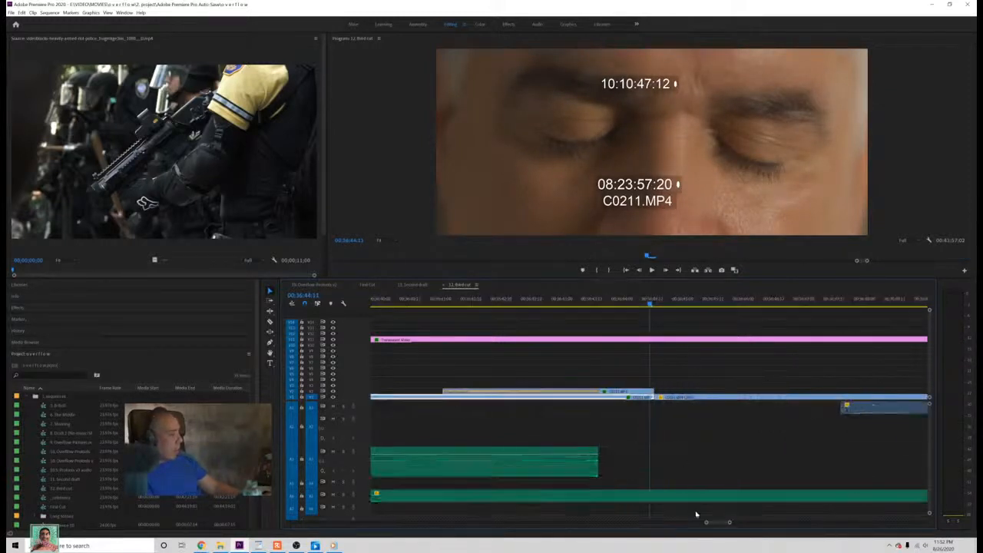
pyautogui.rightClick(601, 470)
pyautogui.click(638, 515)
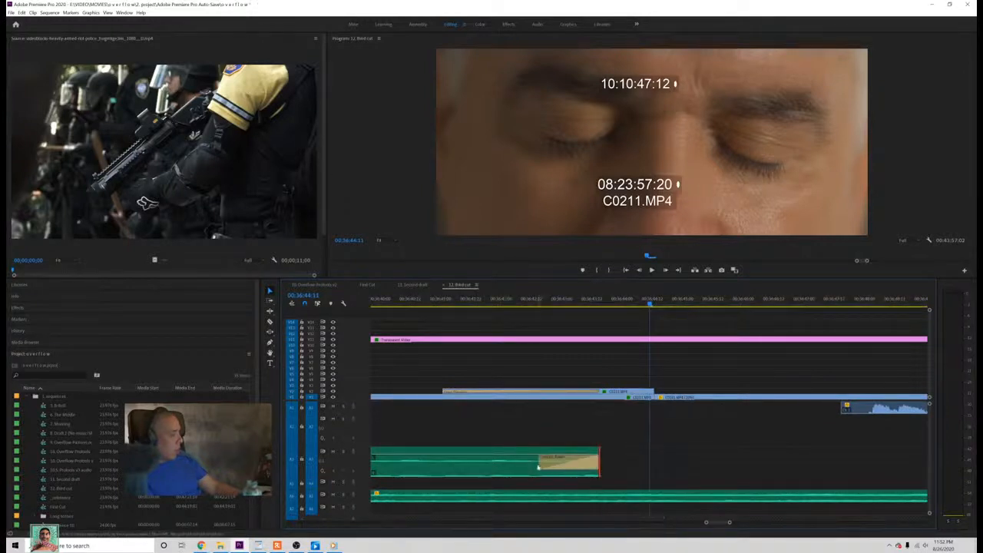
pyautogui.moveTo(539, 460); pyautogui.dragTo(417, 460)
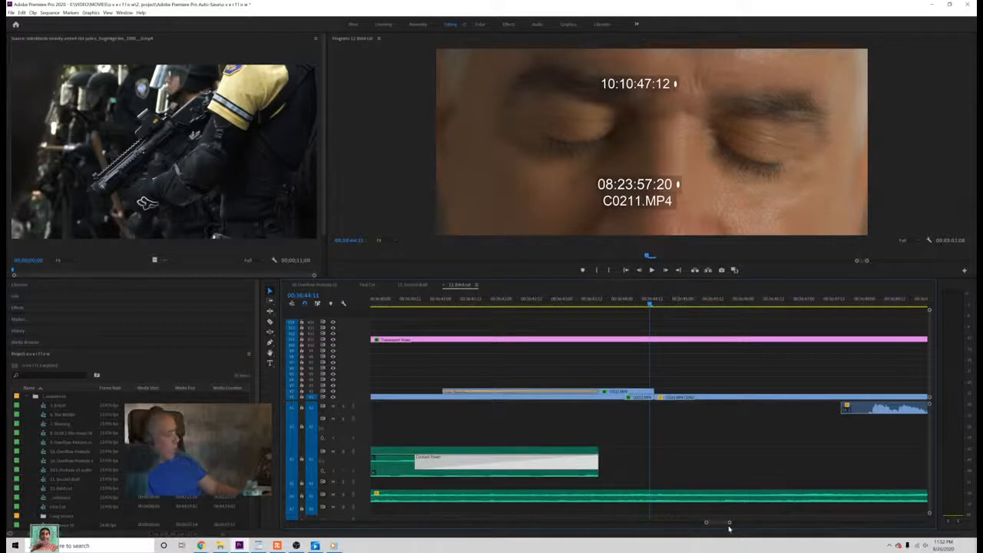
# Step: Play the closed-eyes shot to check the new audio fade-out before the dark shot
pyautogui.moveTo(727, 525); pyautogui.dragTo(759, 525)
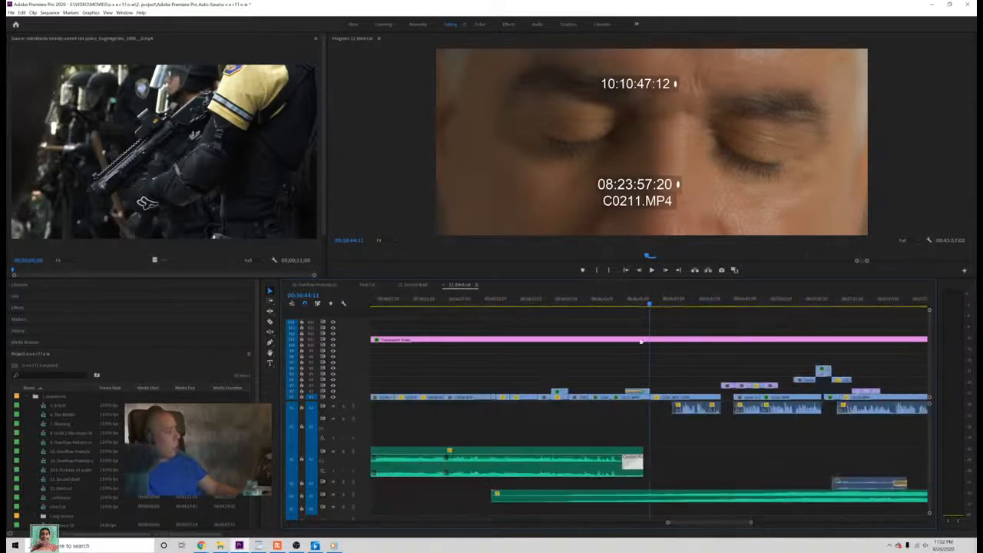
pyautogui.click(616, 301)
pyautogui.press('space')
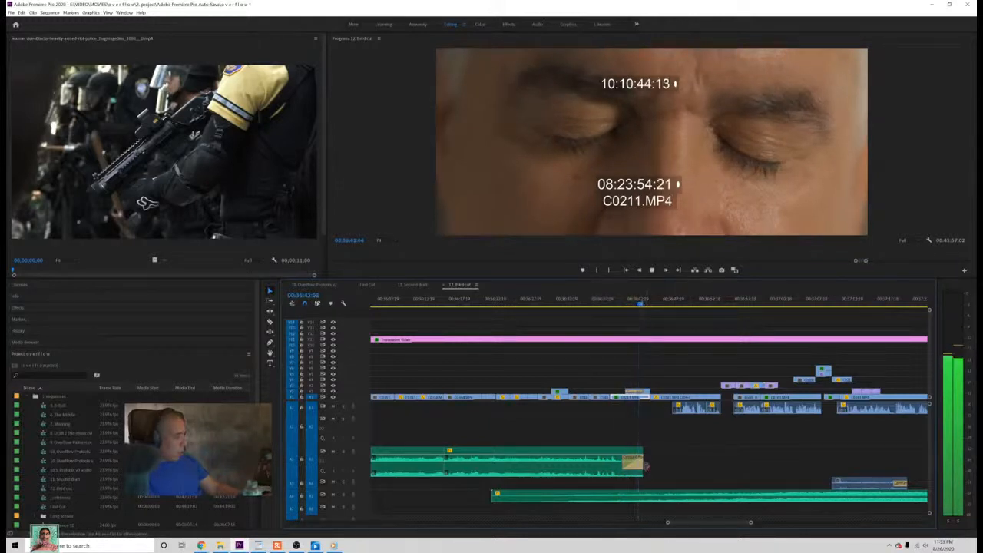
pyautogui.click(647, 304)
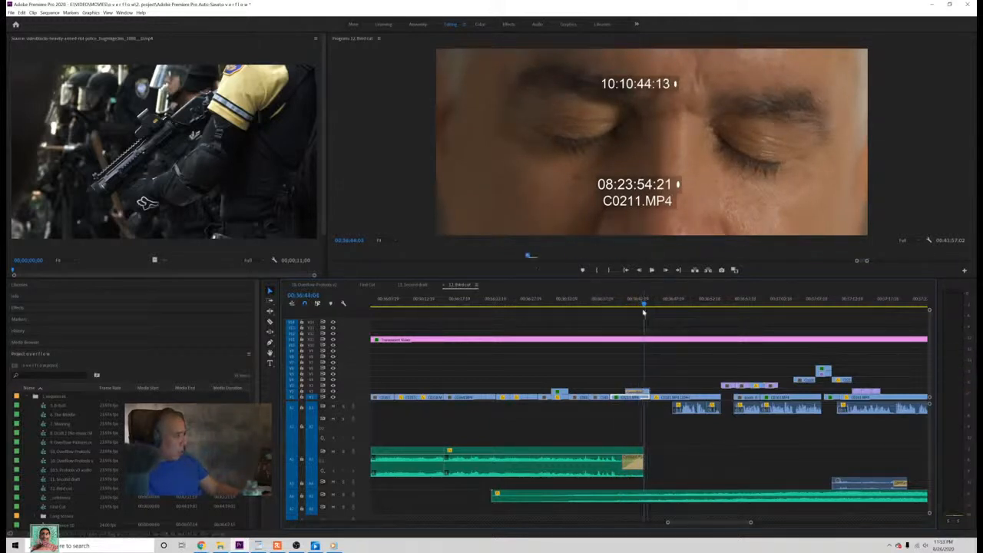
pyautogui.moveTo(643, 313); pyautogui.dragTo(640, 422)
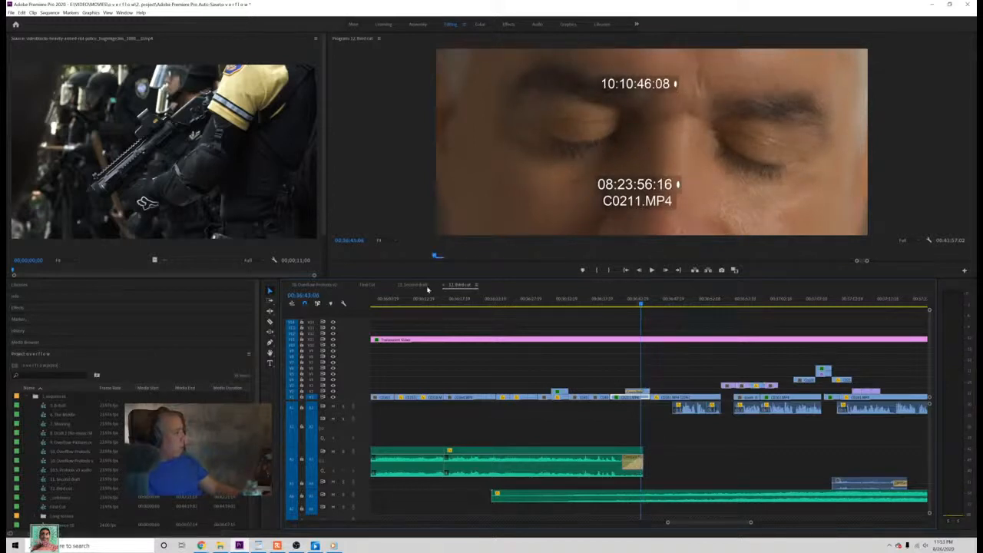
# Step: Examine in First Cut where the audio fade-out ends relative to the cut into the dark shot
pyautogui.click(368, 285)
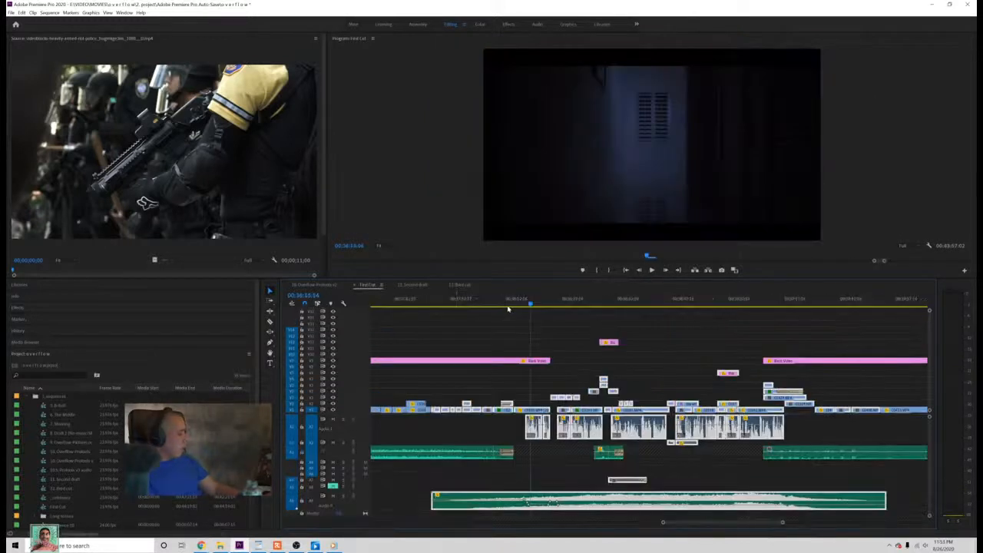
pyautogui.click(514, 304)
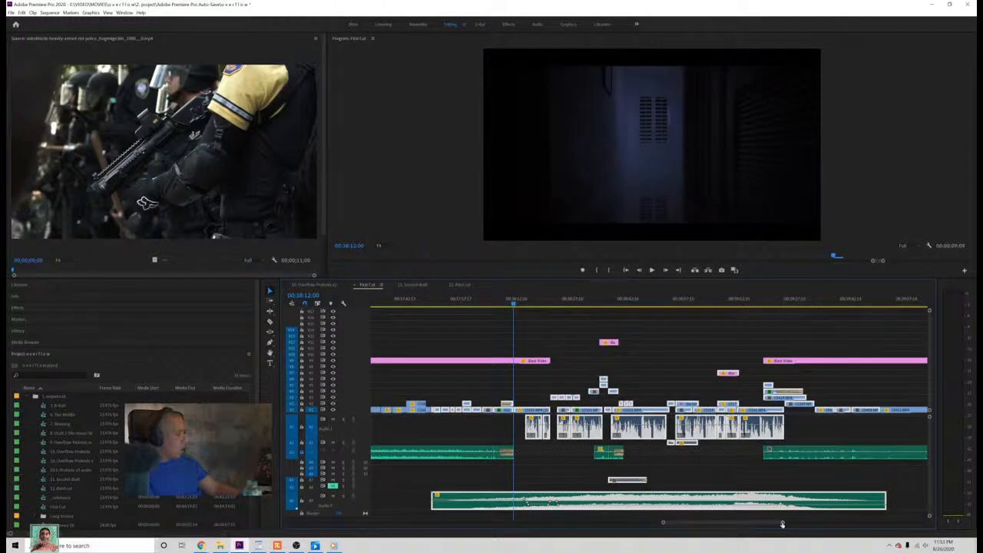
pyautogui.moveTo(781, 524); pyautogui.dragTo(689, 525)
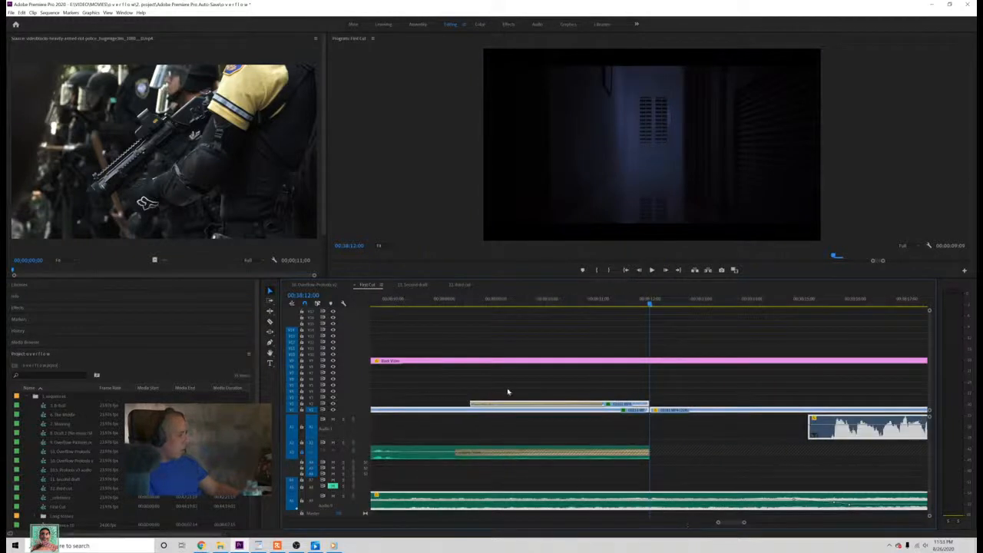
# Step: Extend the third cut's faded scene audio to end exactly where the dark C0181.MP4 shot begins, and play the join
pyautogui.click(461, 285)
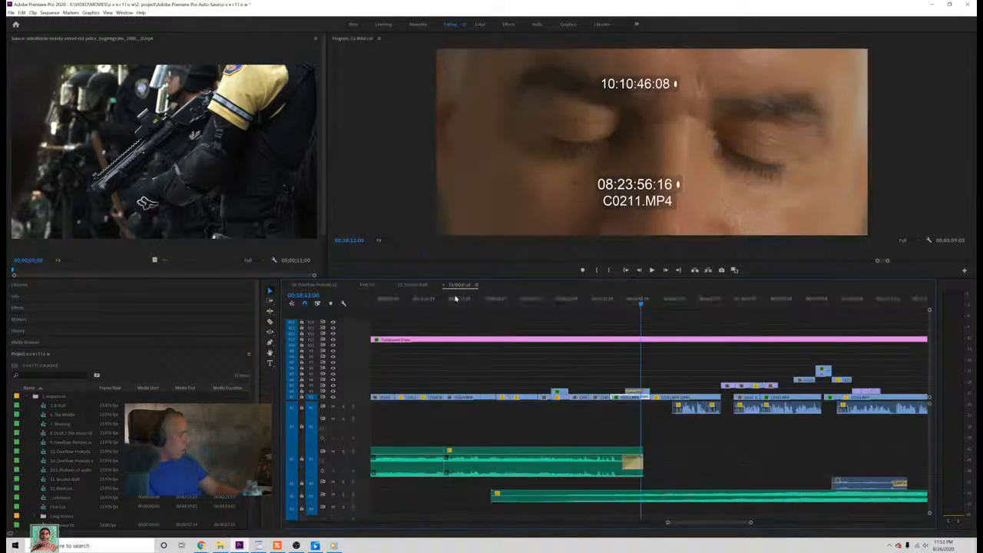
pyautogui.click(650, 461)
pyautogui.click(660, 465)
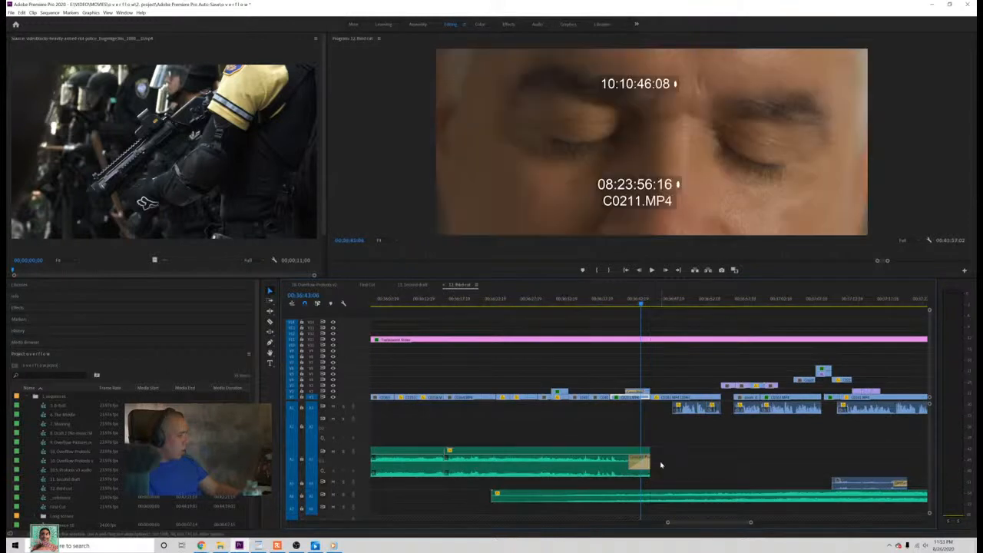
pyautogui.press('space')
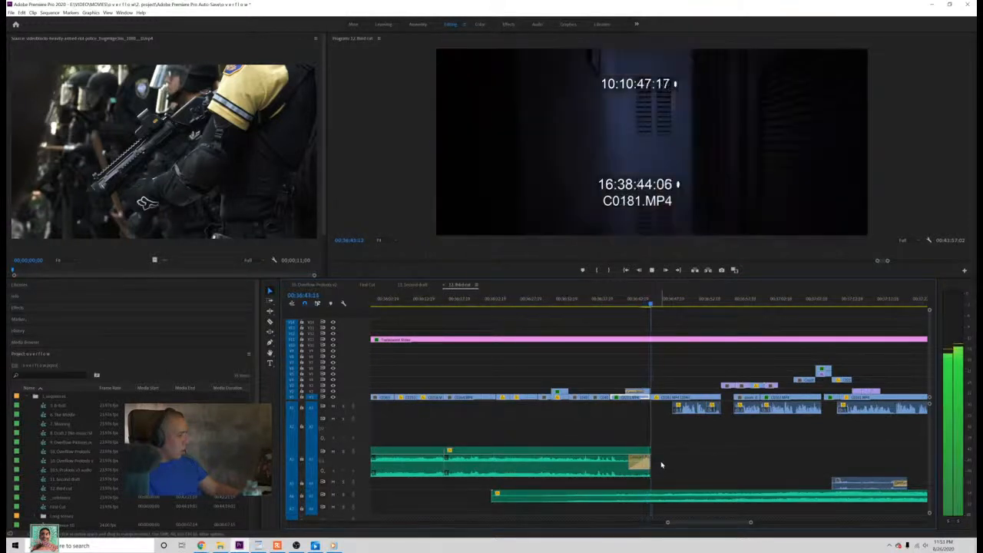
pyautogui.press('space')
pyautogui.moveTo(650, 463); pyautogui.dragTo(650, 462)
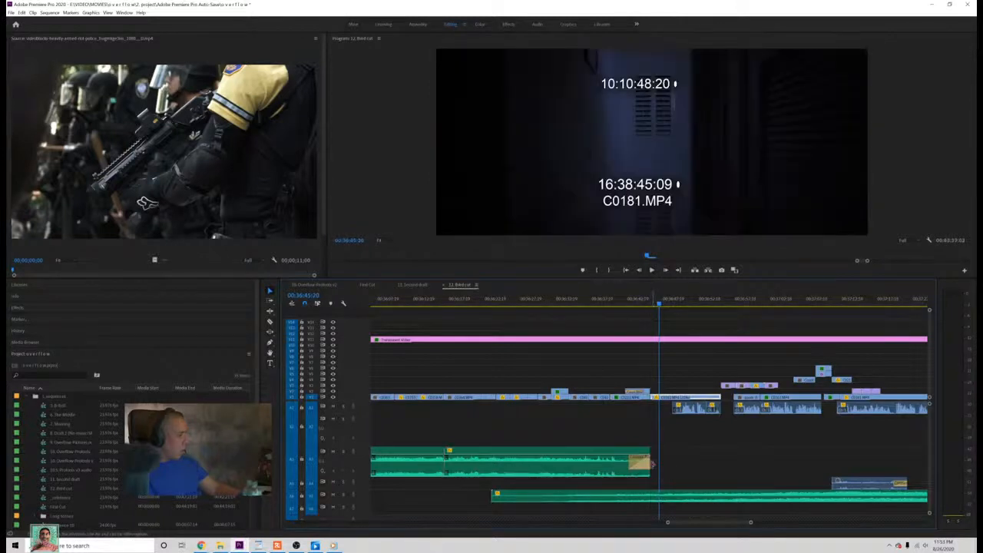
# Step: Replay the third cut's audio fade from the closed-eyes shot into the dark C0181.MP4 shot, and save the project
pyautogui.click(627, 300)
pyautogui.press('space')
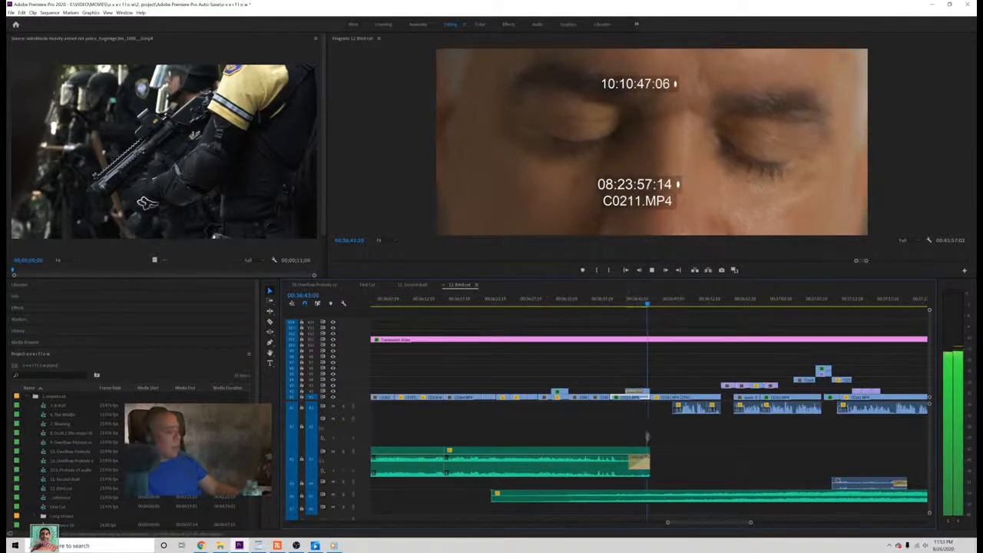
pyautogui.hotkey('ctrl', 's')
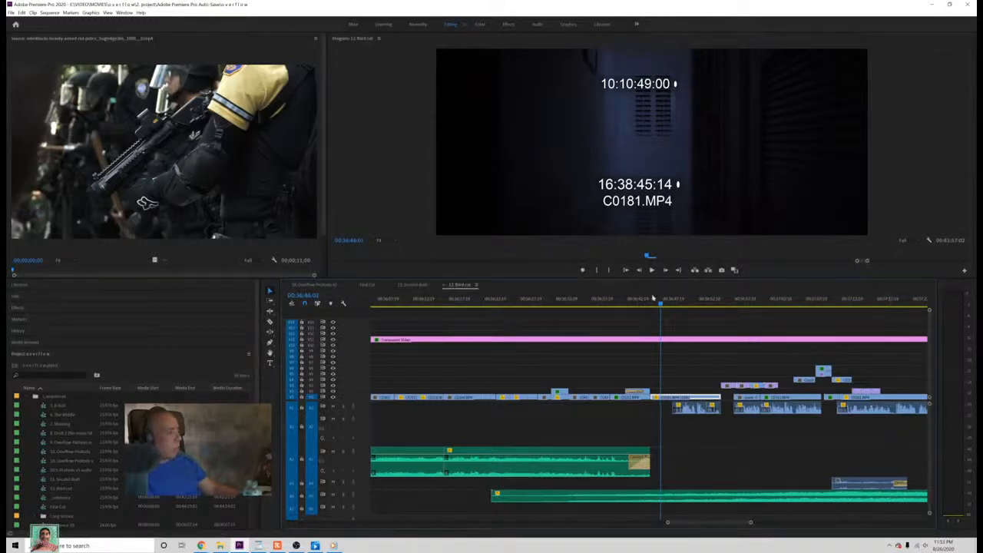
pyautogui.moveTo(652, 297); pyautogui.dragTo(618, 300)
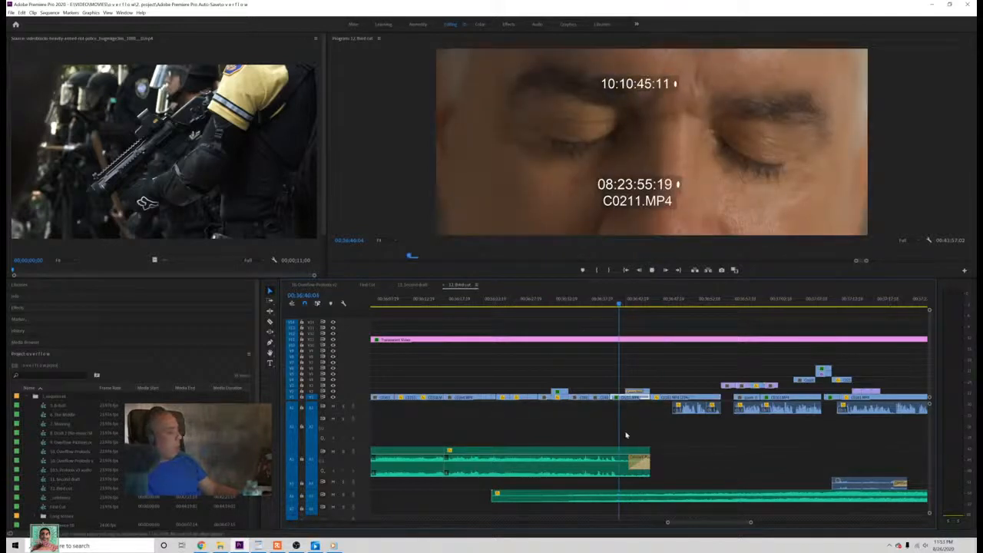
# Step: Replay the third cut's faded audio from the closed-eyes C0211.MP4 shot through the dark C0181.MP4 shot, and save the project
pyautogui.press('space')
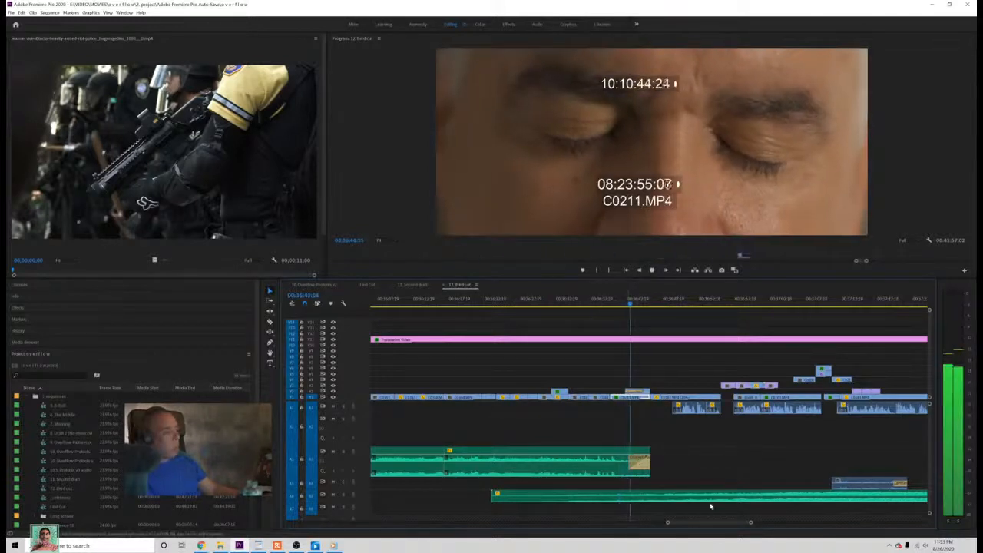
pyautogui.moveTo(751, 524); pyautogui.dragTo(760, 524)
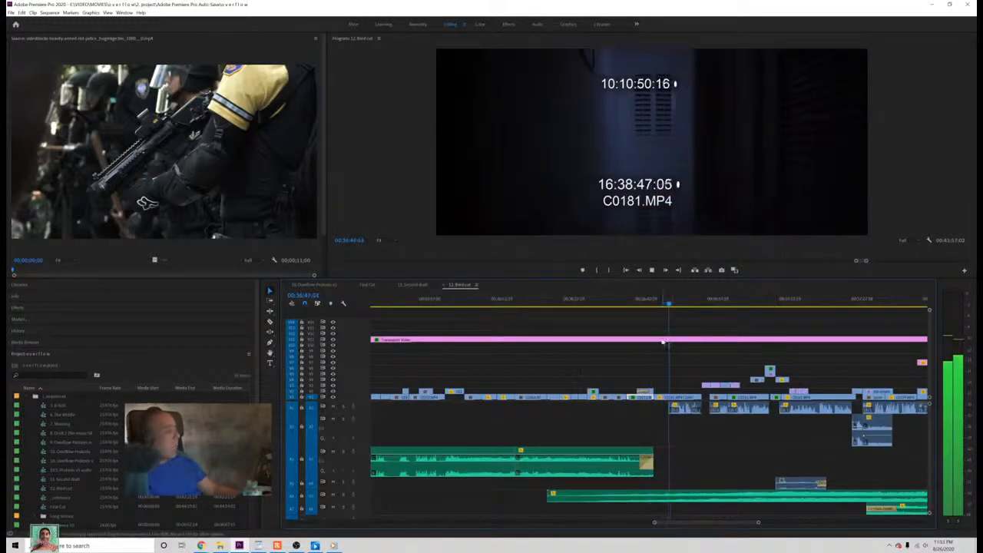
pyautogui.press('space')
pyautogui.hotkey('ctrl', 's')
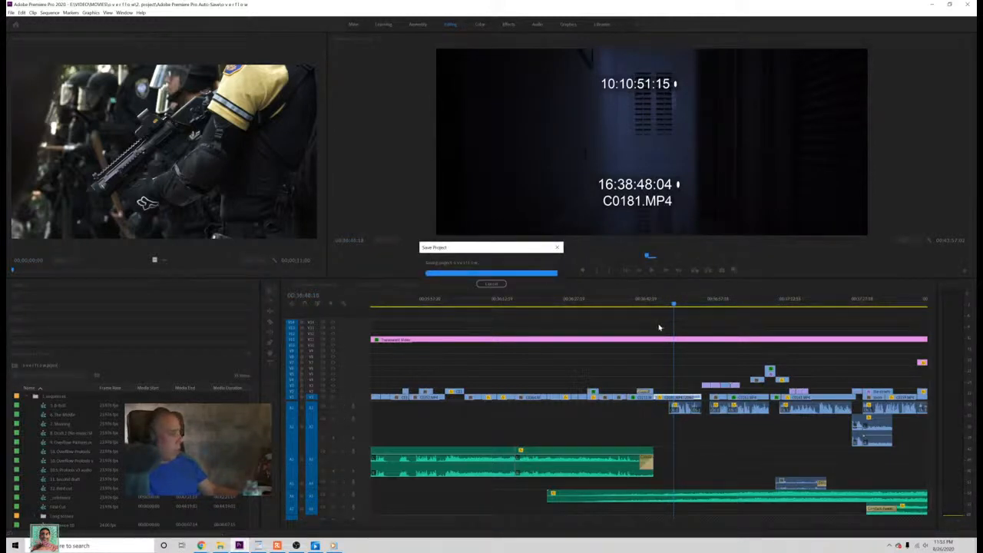
pyautogui.click(637, 304)
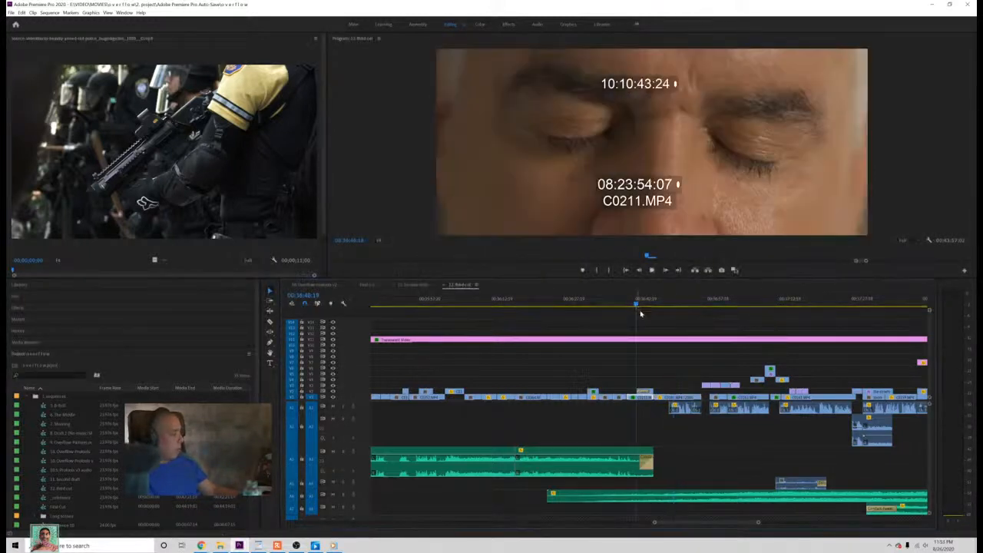
pyautogui.moveTo(760, 523); pyautogui.dragTo(761, 523)
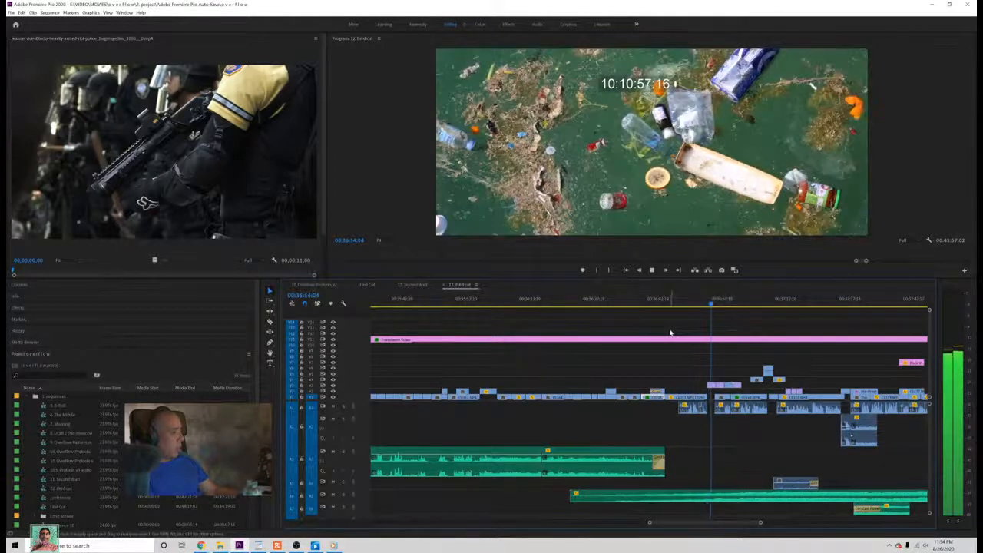
# Step: Replay the cut from the dark C0181.MP4 shot into the polluted-water footage, adjusting the playback volume to judge the sound
pyautogui.moveTo(715, 305); pyautogui.dragTo(703, 307)
pyautogui.press('XF86AudioRaiseVolume')
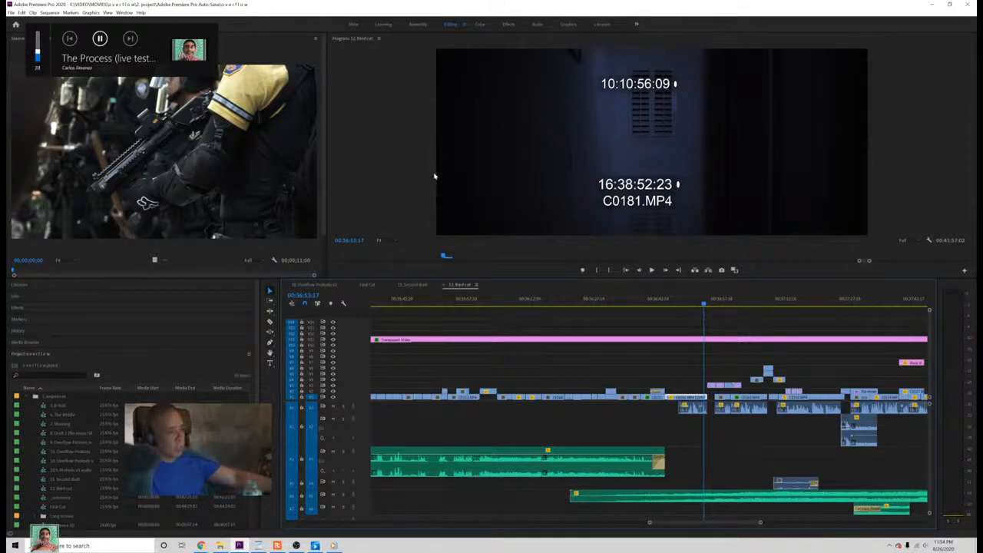
pyautogui.press('XF86AudioLowerVolume')
pyautogui.press('XF86AudioLowerVolume')
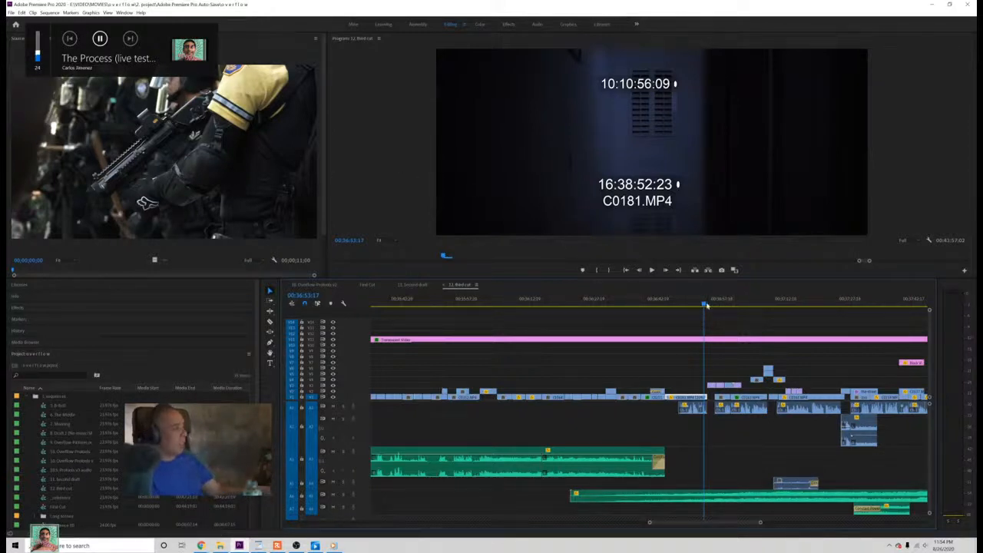
pyautogui.click(705, 305)
pyautogui.press('space')
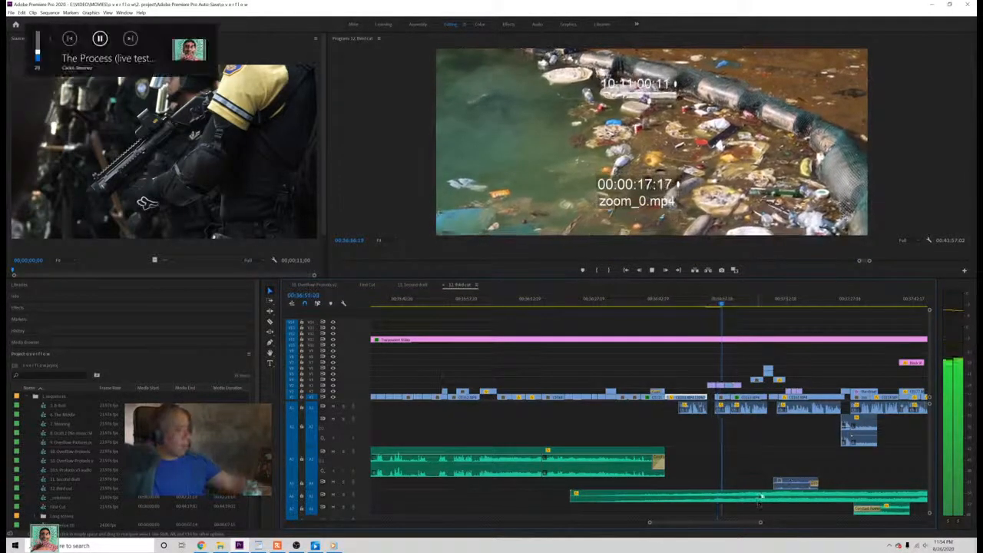
pyautogui.moveTo(760, 522); pyautogui.dragTo(798, 522)
pyautogui.press('XF86AudioRaiseVolume')
pyautogui.press('XF86AudioRaiseVolume')
pyautogui.press('XF86AudioRaiseVolume')
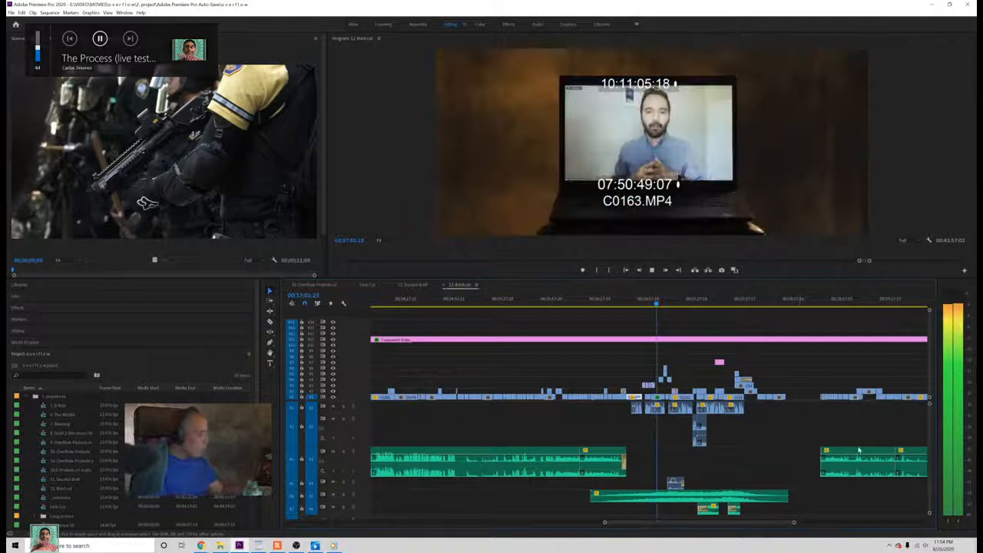
pyautogui.press('space')
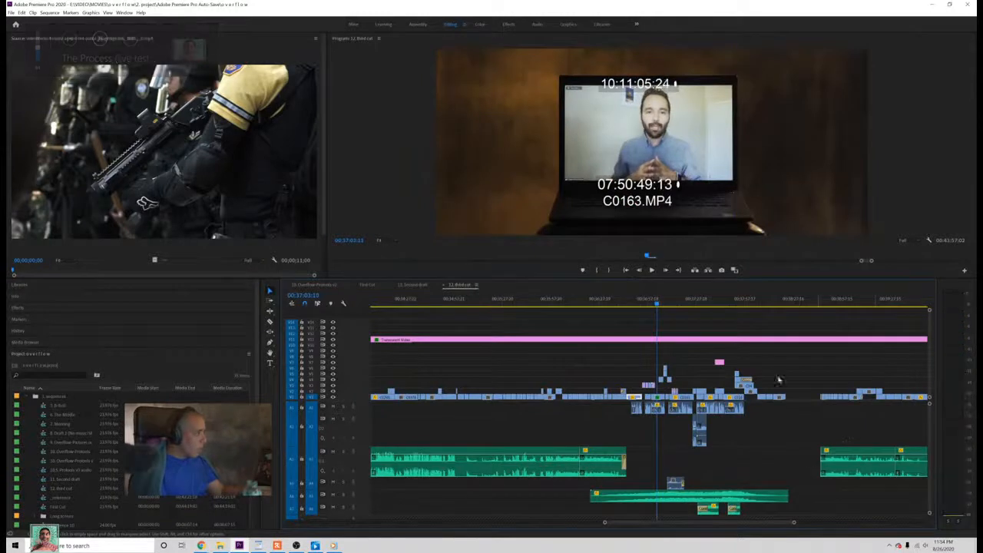
# Step: Trim the start of the last kitchen audio clip forward and delete the kitchen video and audio clips before it, including the C0408.MP4 floor shot
pyautogui.click(774, 305)
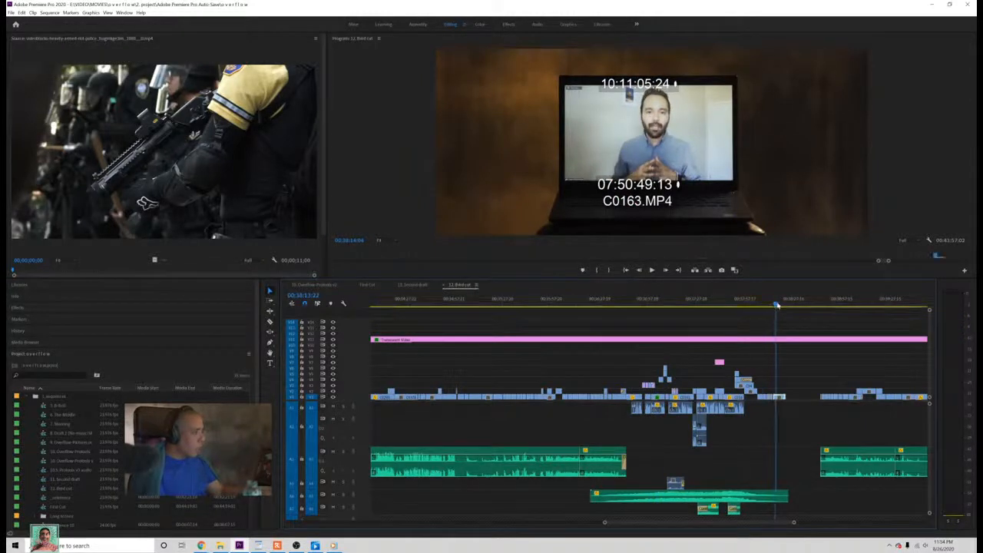
pyautogui.moveTo(776, 305); pyautogui.dragTo(911, 372)
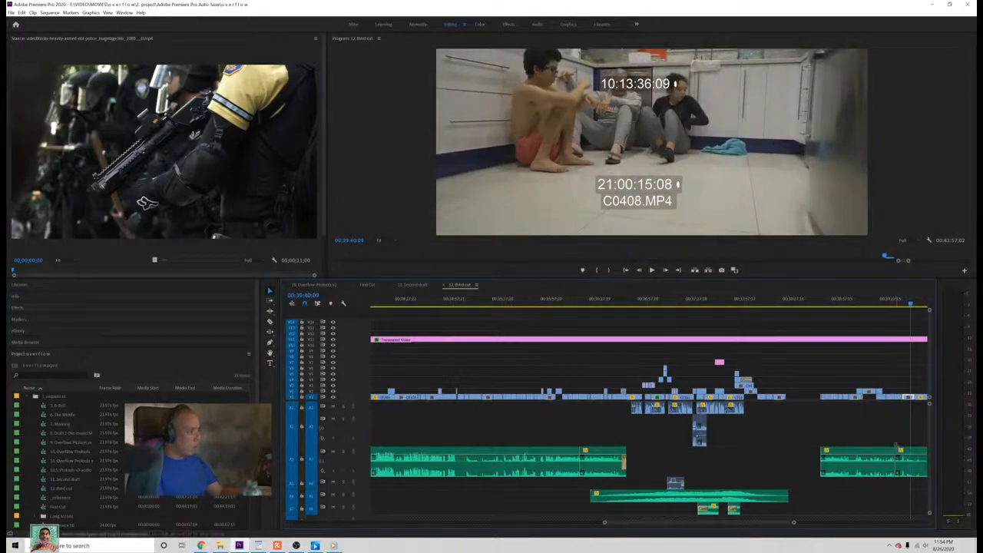
pyautogui.moveTo(897, 463); pyautogui.dragTo(913, 461)
pyautogui.moveTo(906, 379); pyautogui.dragTo(863, 453)
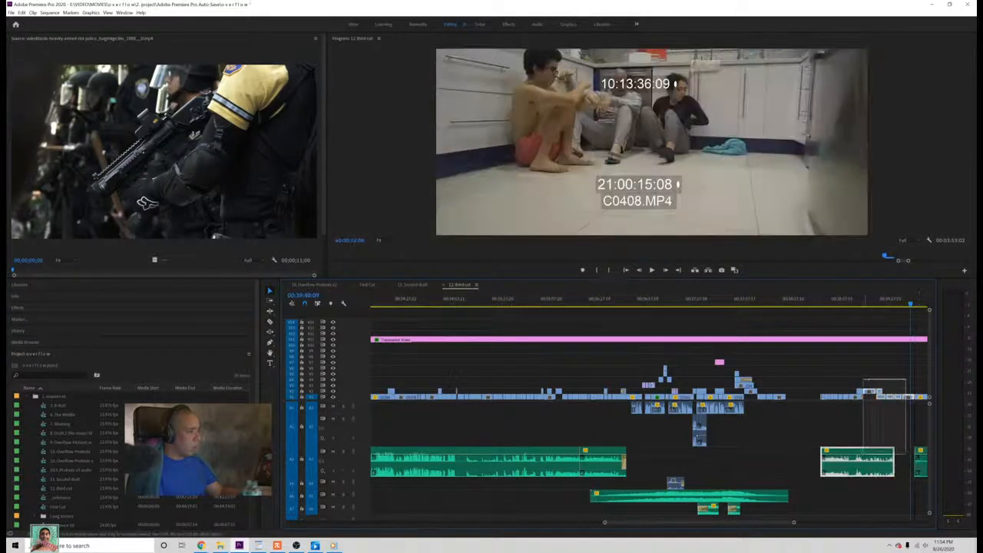
pyautogui.press('Delete')
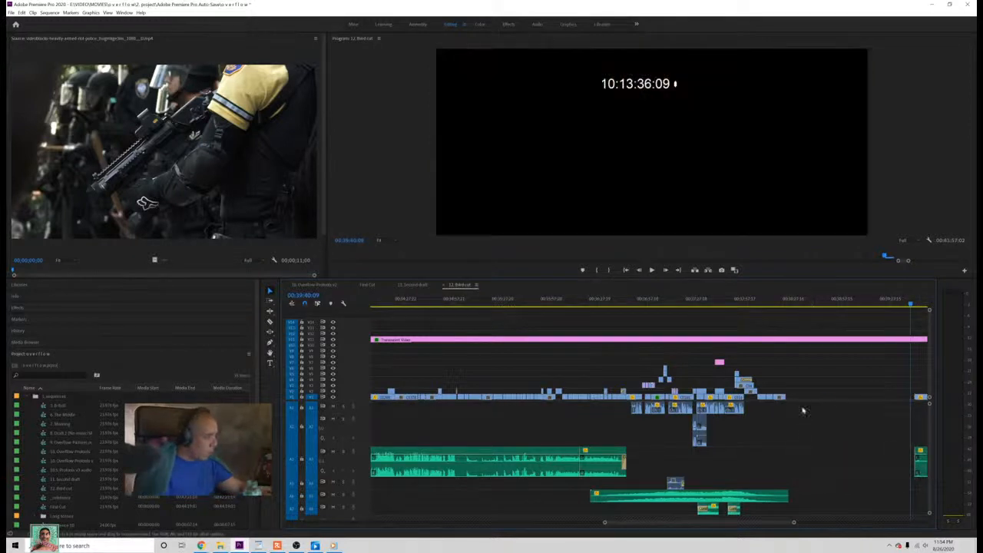
# Step: Close the empty gap before the remaining kitchen clips and extend the start of their audio earlier under the preceding shots
pyautogui.click(807, 397)
pyautogui.press('Delete')
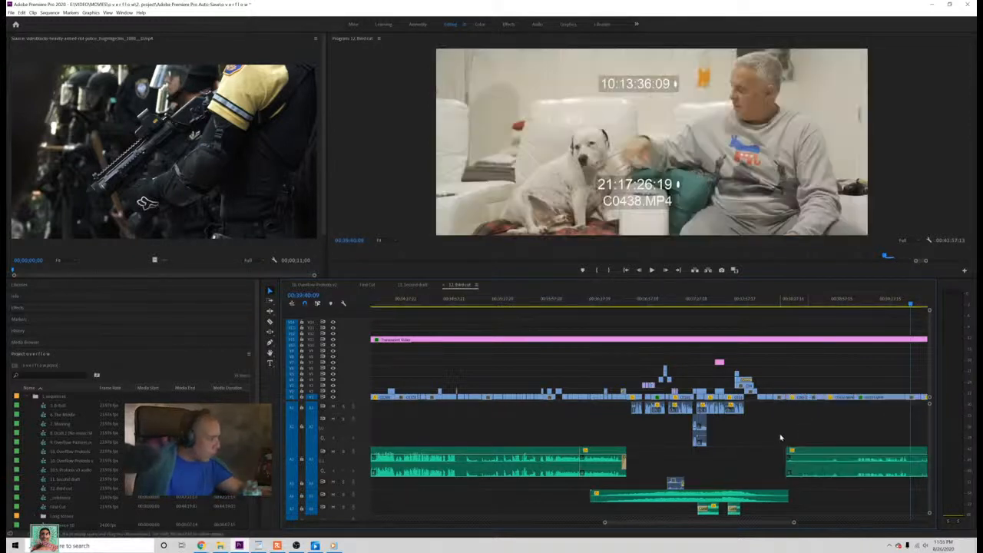
pyautogui.moveTo(784, 448); pyautogui.dragTo(766, 450)
pyautogui.moveTo(761, 453); pyautogui.dragTo(759, 453)
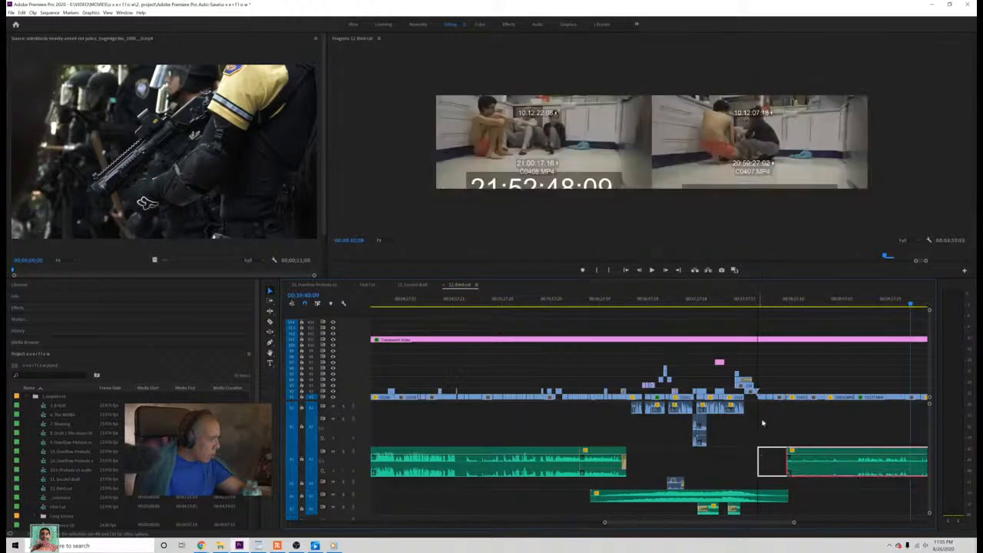
# Step: Play the shot of the young couple and extend the kitchen audio's start back to about 00:37:57
pyautogui.click(750, 304)
pyautogui.press('space')
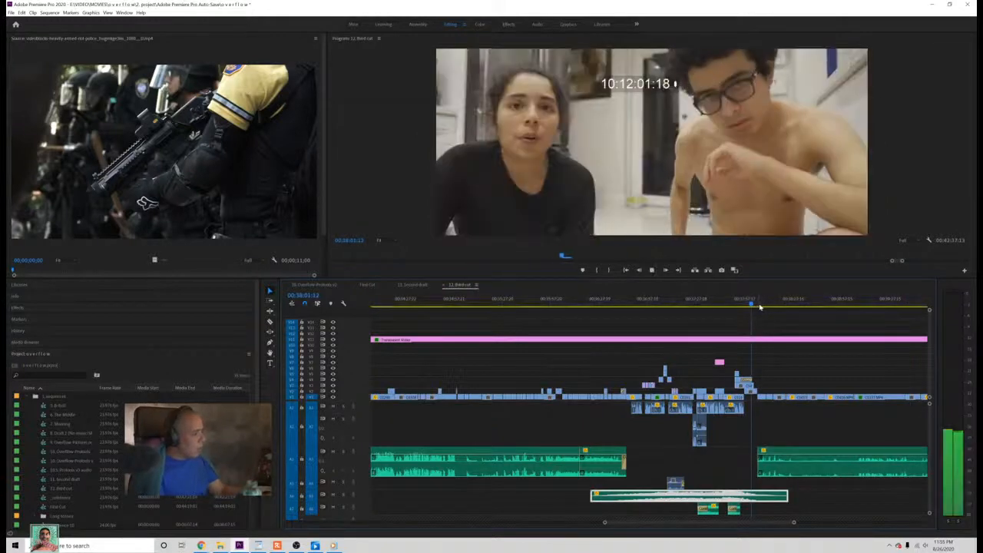
pyautogui.press('space')
pyautogui.moveTo(759, 453); pyautogui.dragTo(745, 454)
# Step: Play from the laptop call into the couple shot, and extend the kitchen audio's start back to about 00:37:51
pyautogui.moveTo(745, 305); pyautogui.dragTo(731, 313)
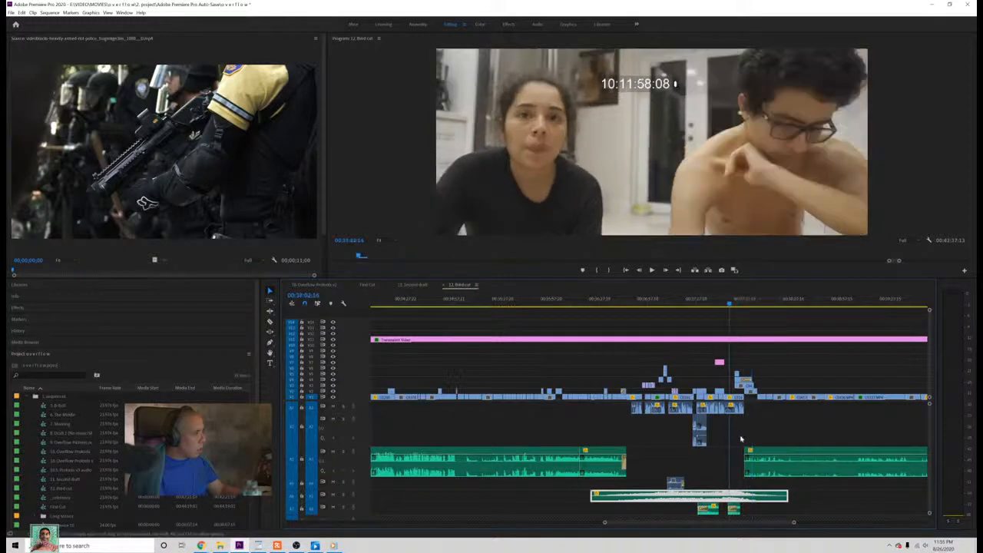
pyautogui.press('space')
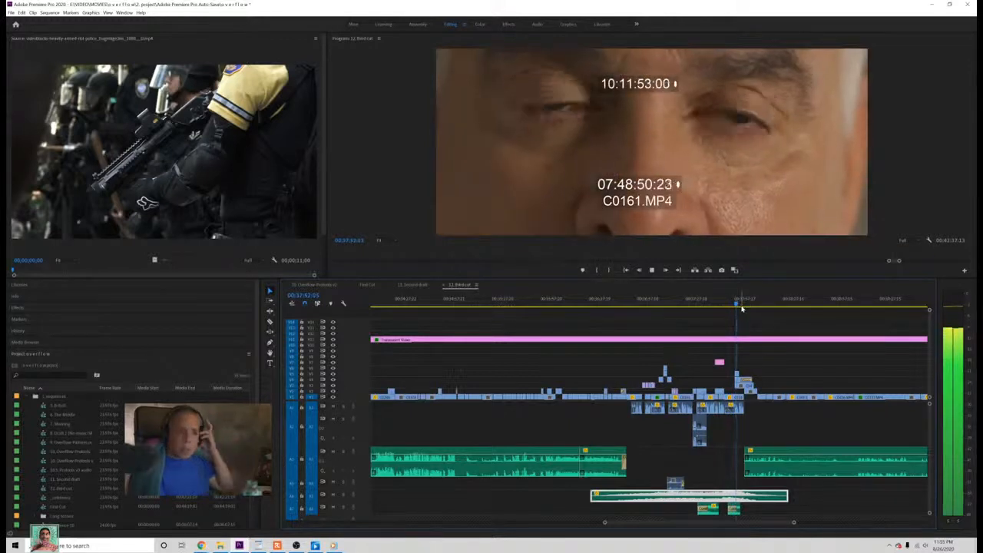
pyautogui.press('XF86AudioLowerVolume')
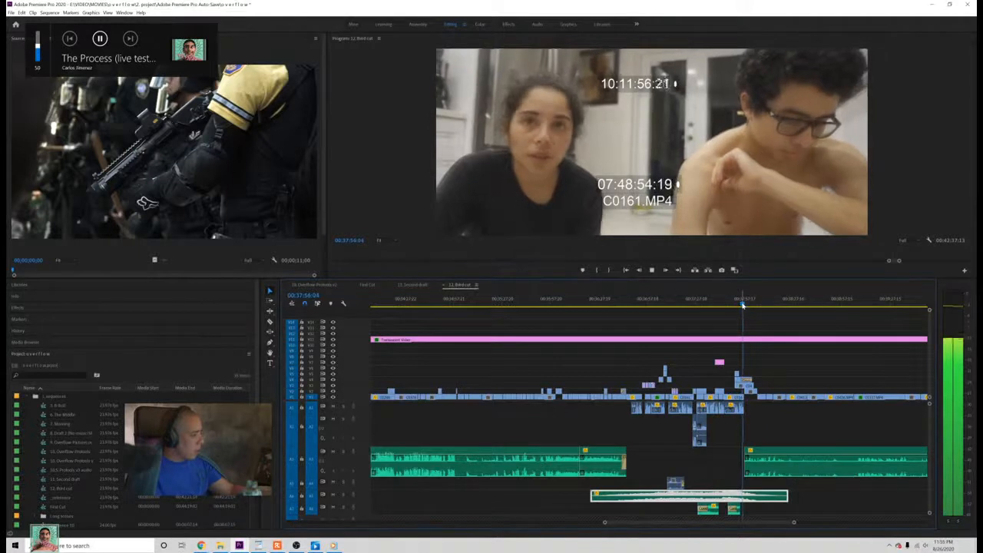
pyautogui.press('space')
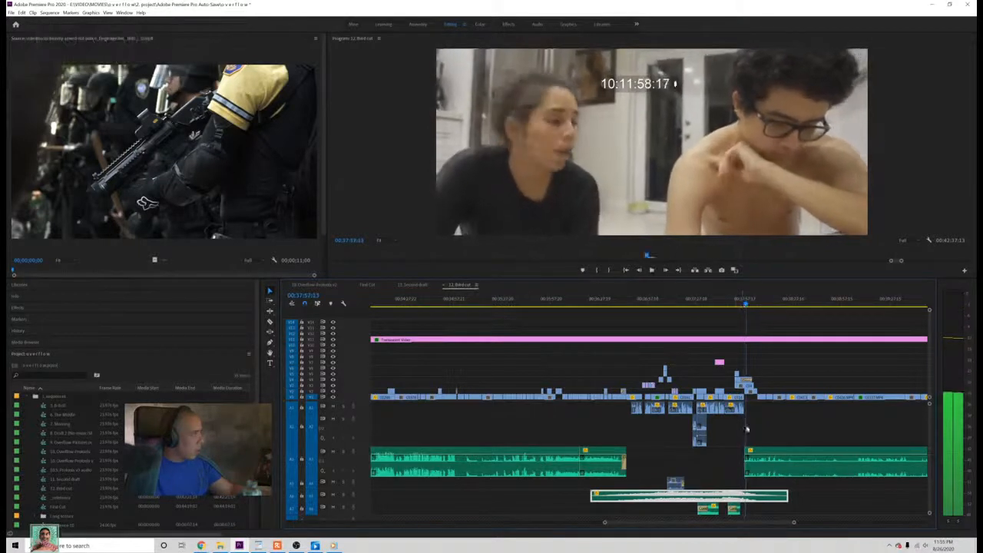
pyautogui.moveTo(738, 453); pyautogui.dragTo(735, 453)
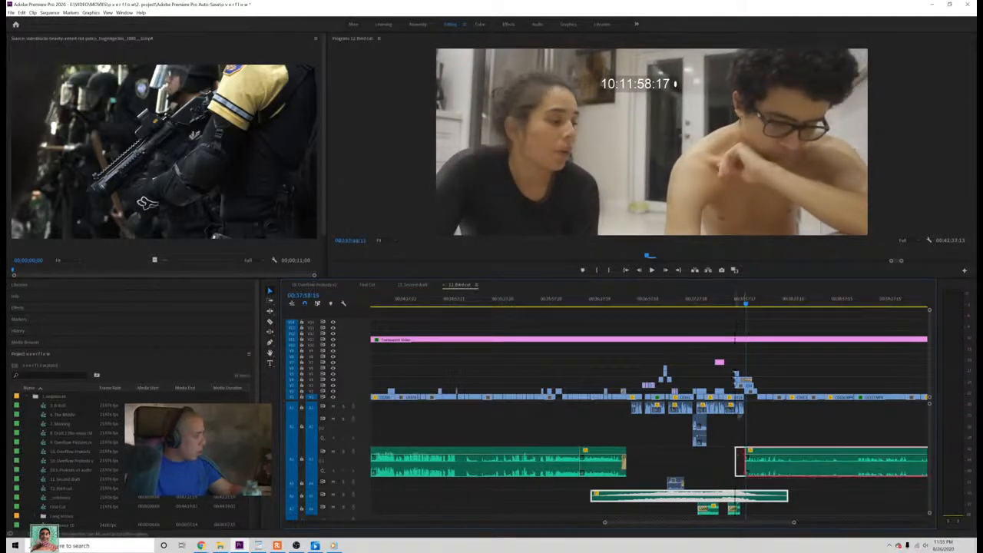
# Step: Play from the laptop call into the kitchen floor shot to check the earlier audio entry, and save the project
pyautogui.click(733, 306)
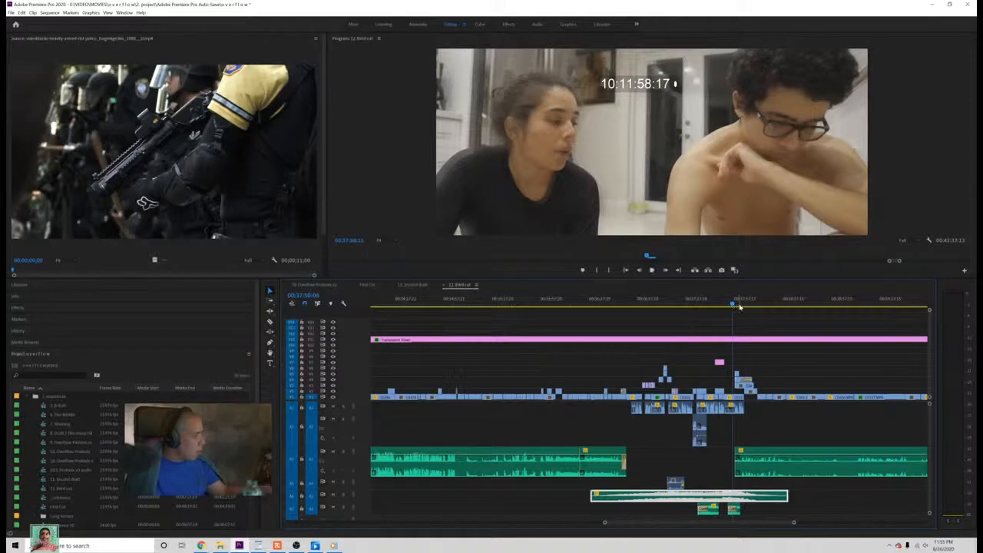
pyautogui.press('space')
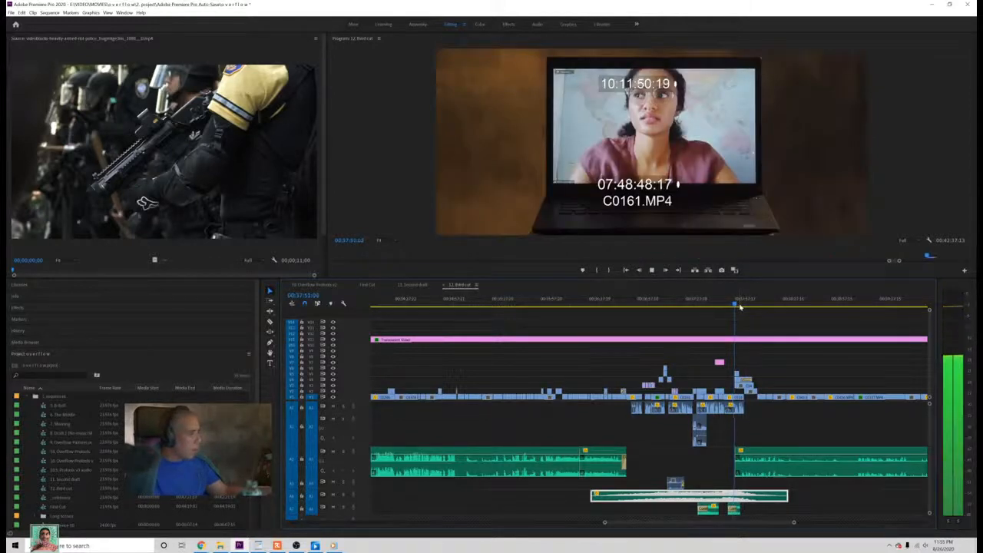
pyautogui.press('space')
pyautogui.click(731, 305)
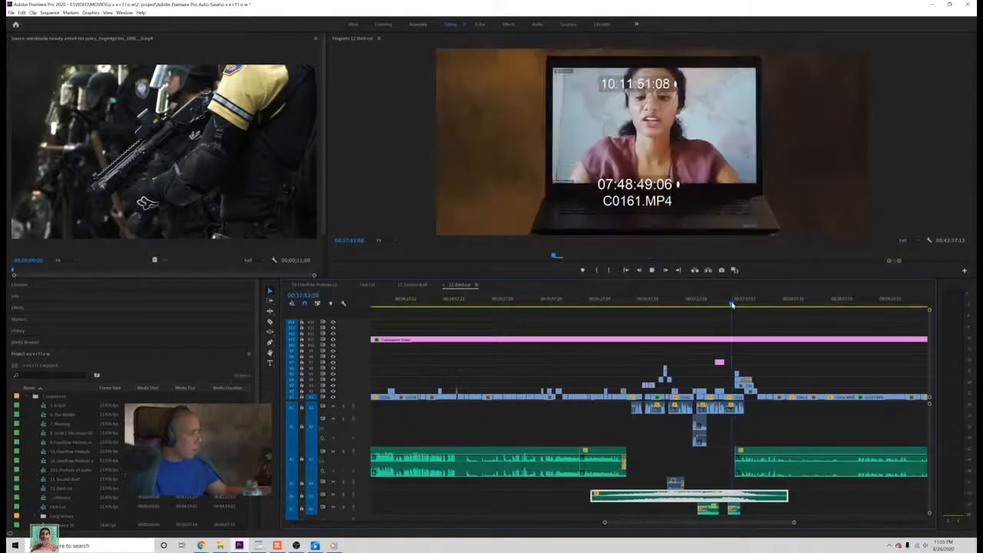
pyautogui.press('space')
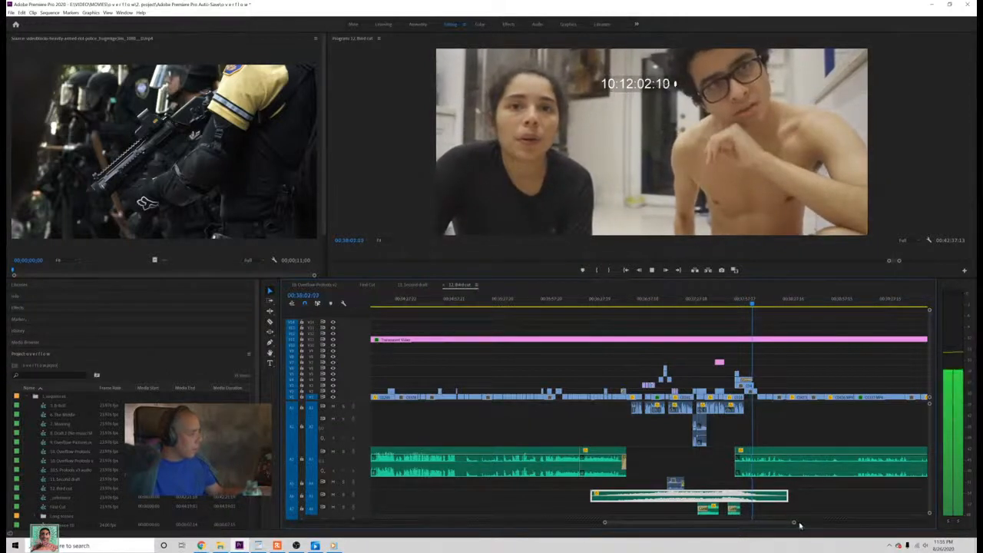
pyautogui.moveTo(794, 524); pyautogui.dragTo(855, 522)
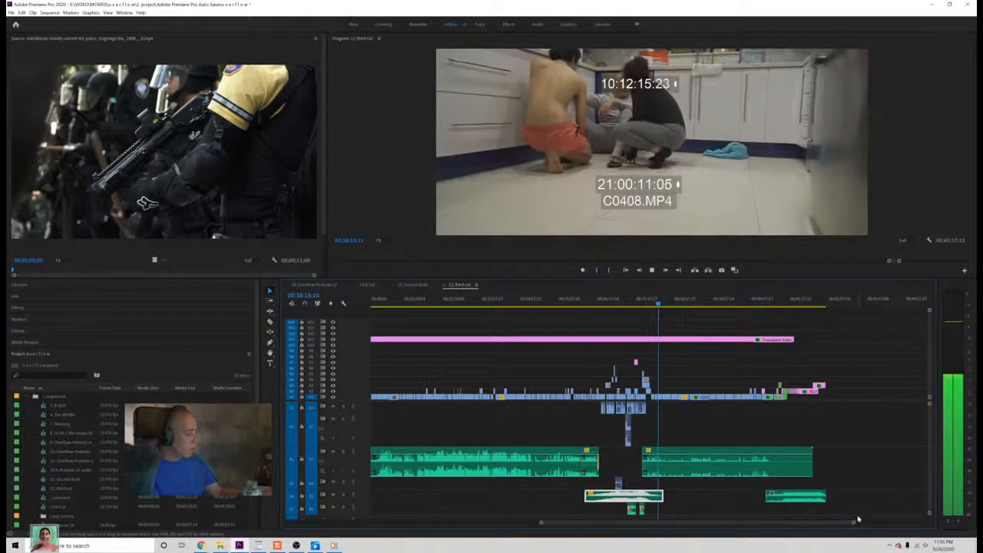
pyautogui.press('space')
pyautogui.hotkey('ctrl', 's')
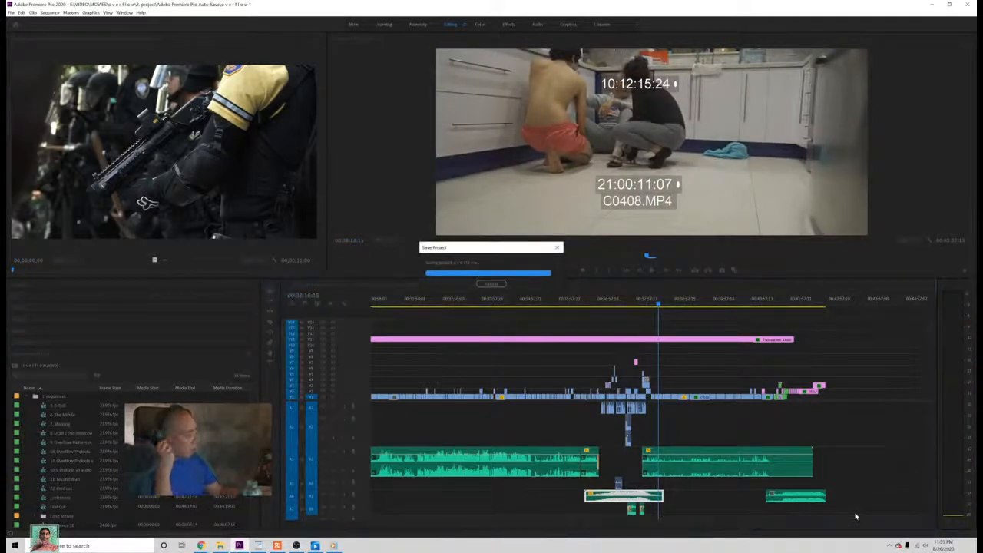
# Step: Review the montage from the polluted-river shots to the C0161.MP4 laptop call, and save the project
pyautogui.click(597, 307)
pyautogui.moveTo(597, 310); pyautogui.dragTo(610, 329)
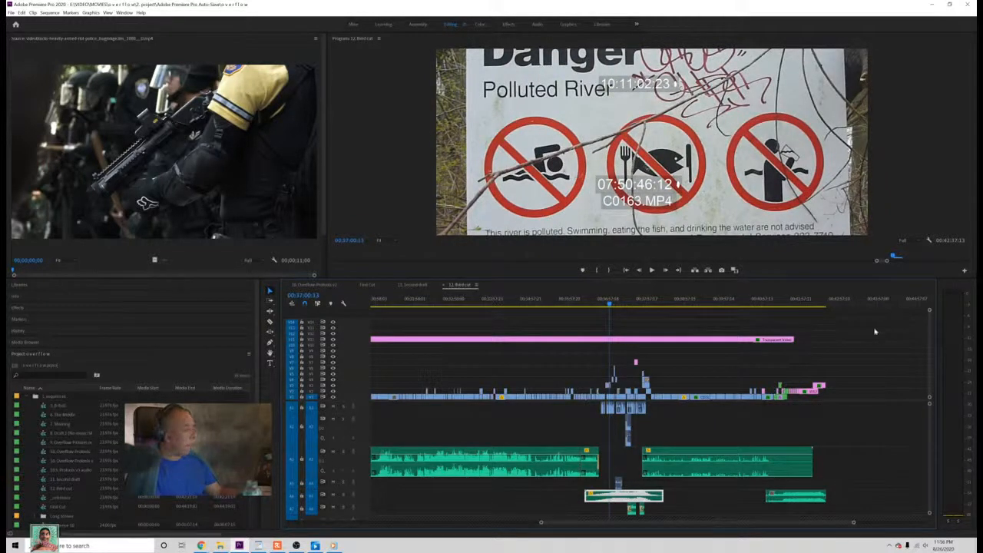
pyautogui.click(614, 303)
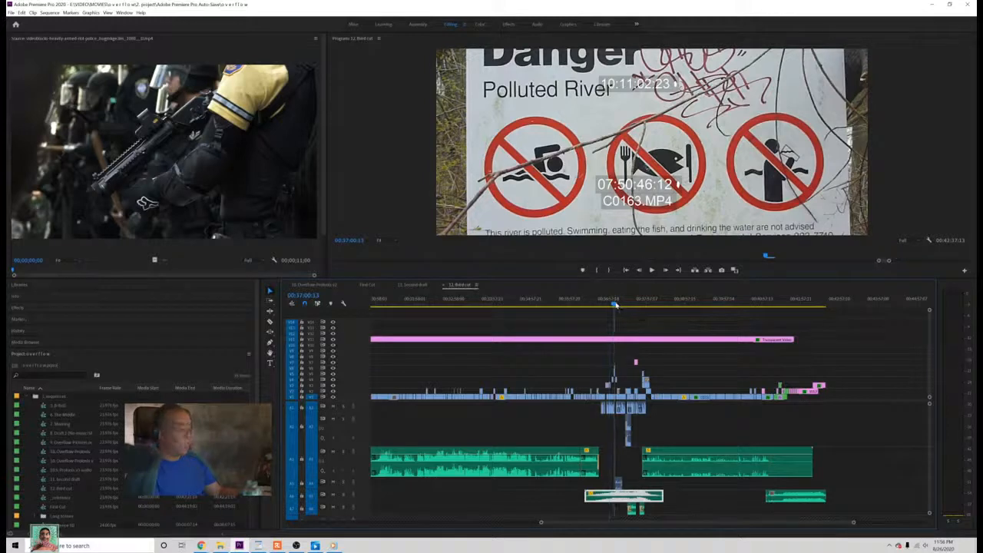
pyautogui.moveTo(614, 305); pyautogui.dragTo(643, 320)
pyautogui.hotkey('ctrl', 's')
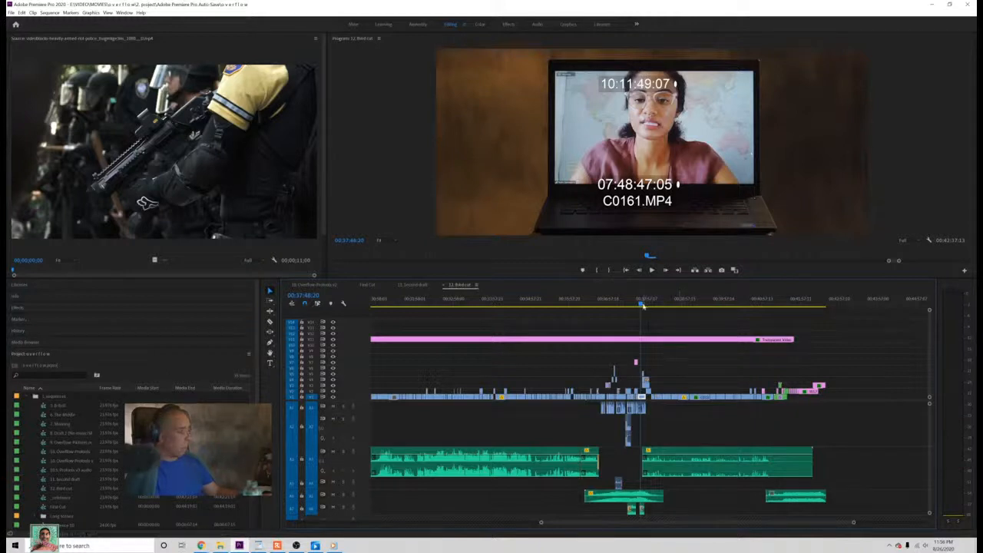
# Step: Examine the frames where the laptop call leads into the couple and kitchen shots, and save the project
pyautogui.moveTo(641, 305); pyautogui.dragTo(648, 305)
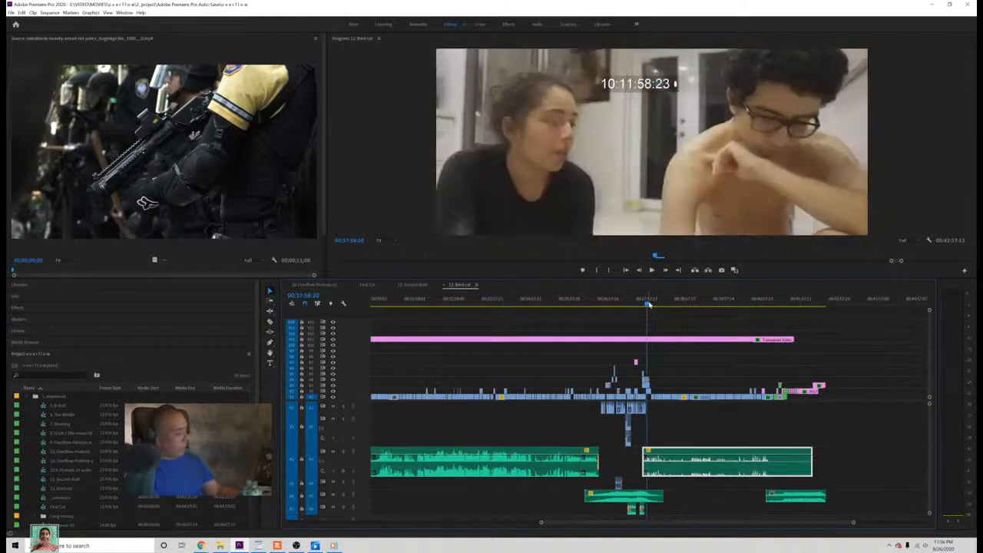
pyautogui.hotkey('ctrl', 's')
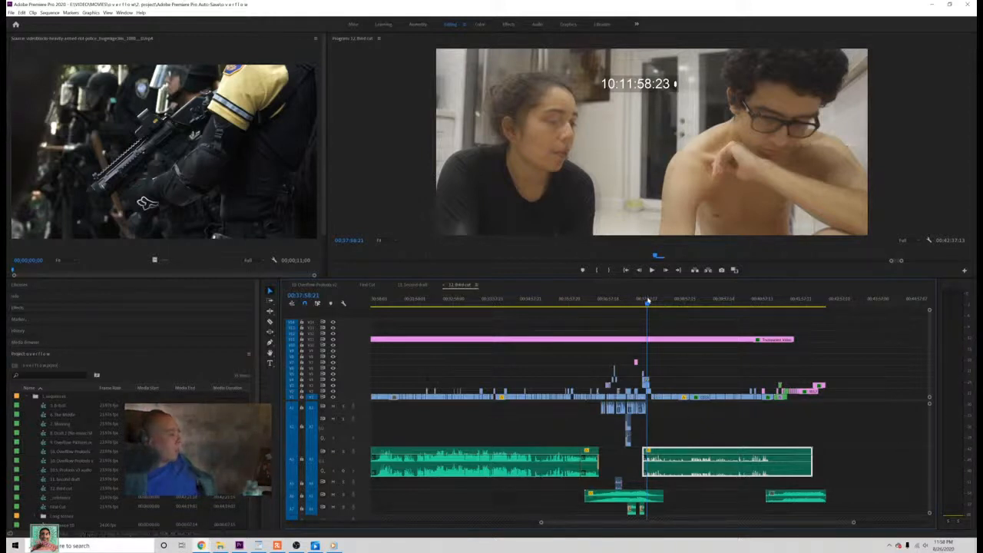
pyautogui.click(647, 305)
pyautogui.moveTo(647, 305); pyautogui.dragTo(651, 315)
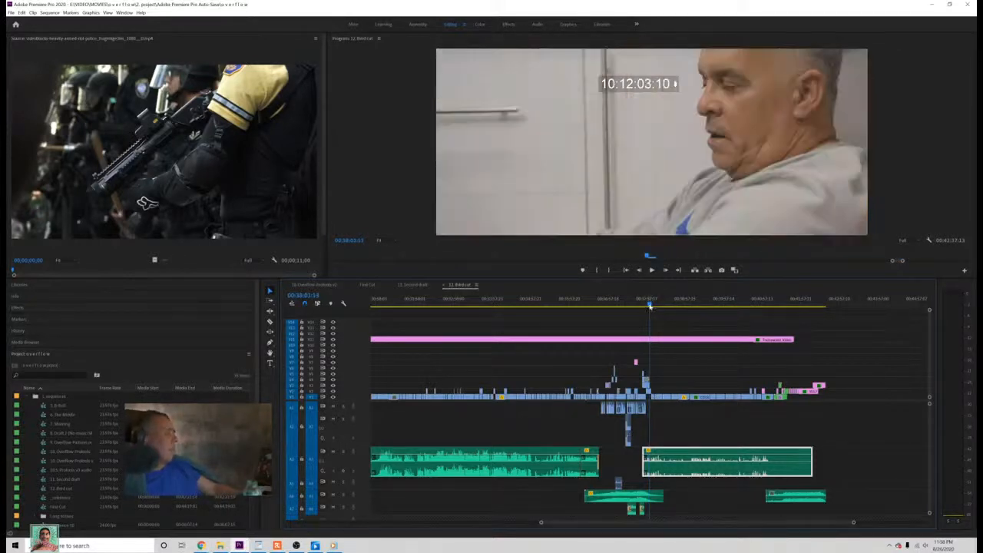
pyautogui.moveTo(649, 305); pyautogui.dragTo(645, 302)
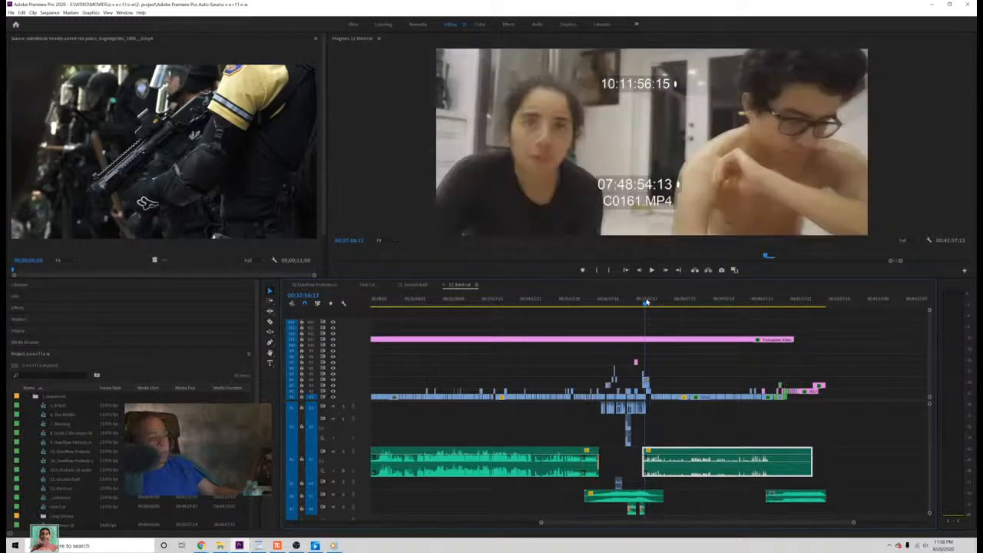
# Step: Review the C0161.MP4 laptop call and the C0211.MP4 closed-eyes close-up leading into the montage, and save the project
pyautogui.moveTo(646, 300); pyautogui.dragTo(646, 300)
pyautogui.hotkey('ctrl', 's')
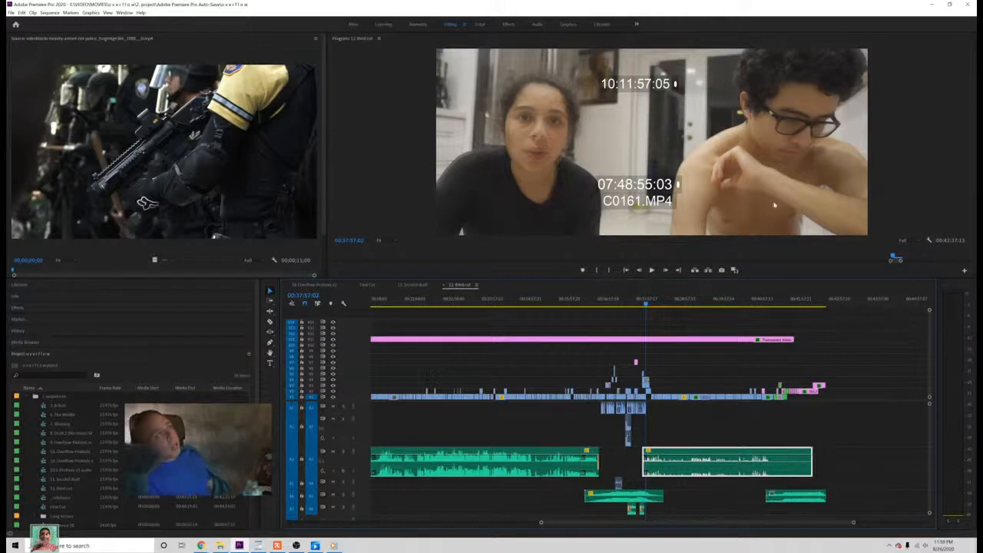
pyautogui.moveTo(644, 299); pyautogui.dragTo(596, 300)
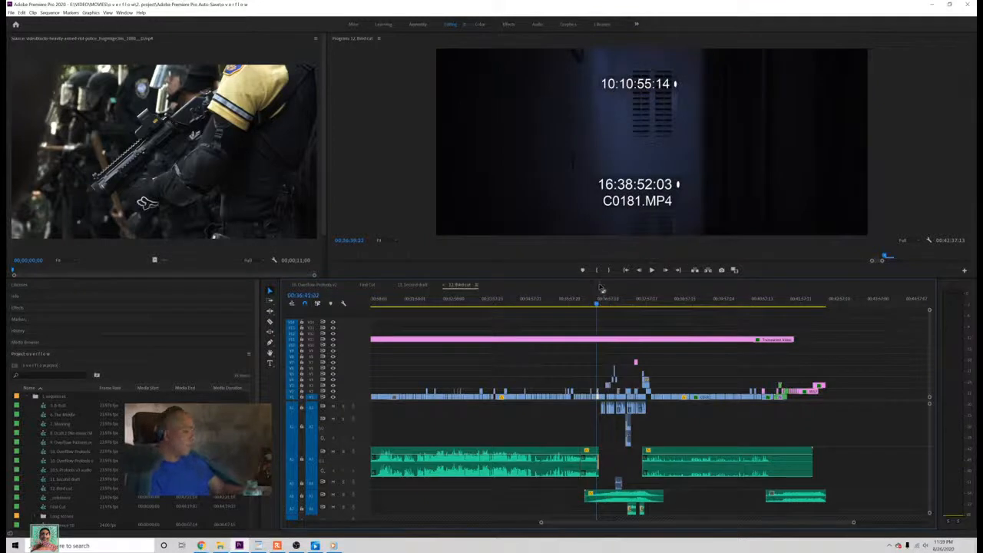
pyautogui.hotkey('ctrl', 's')
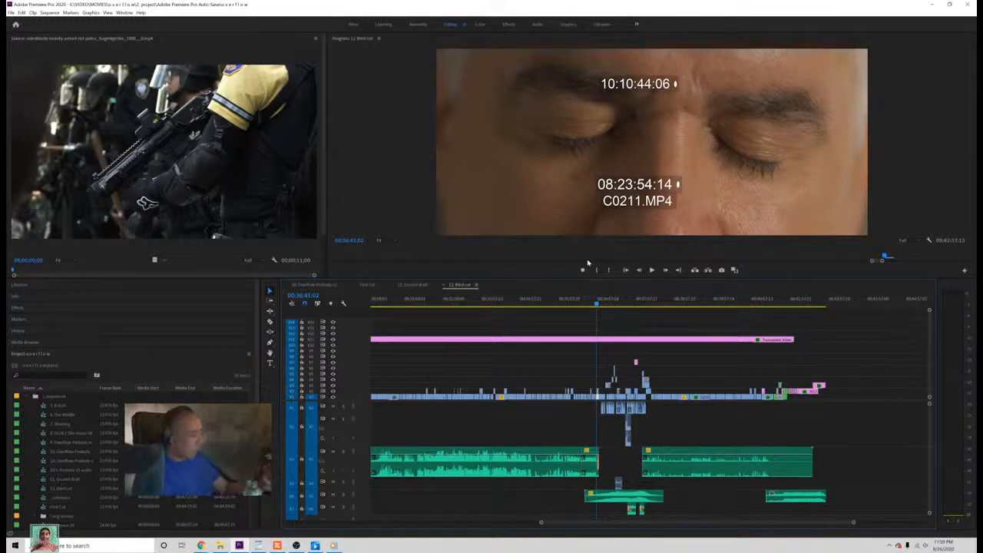
pyautogui.press('space')
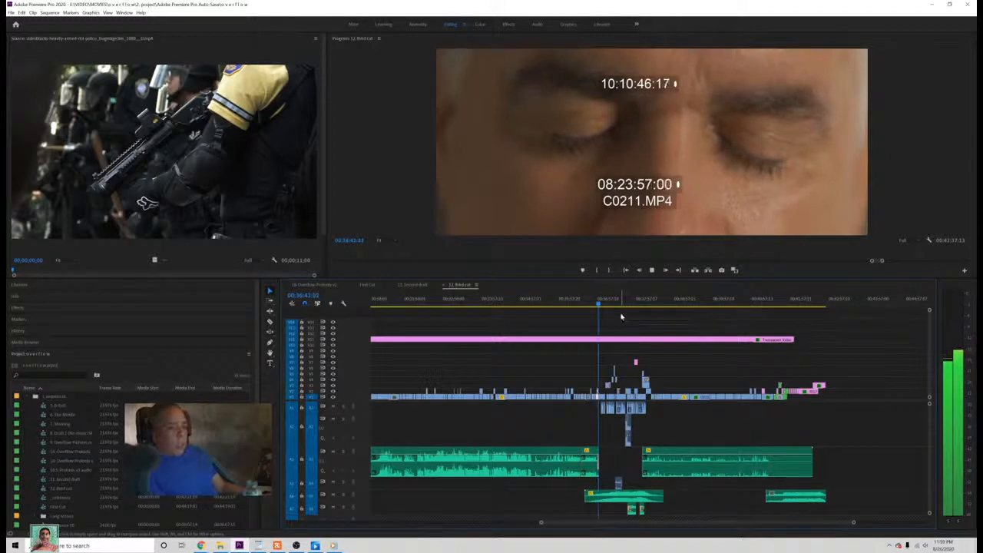
pyautogui.press('space')
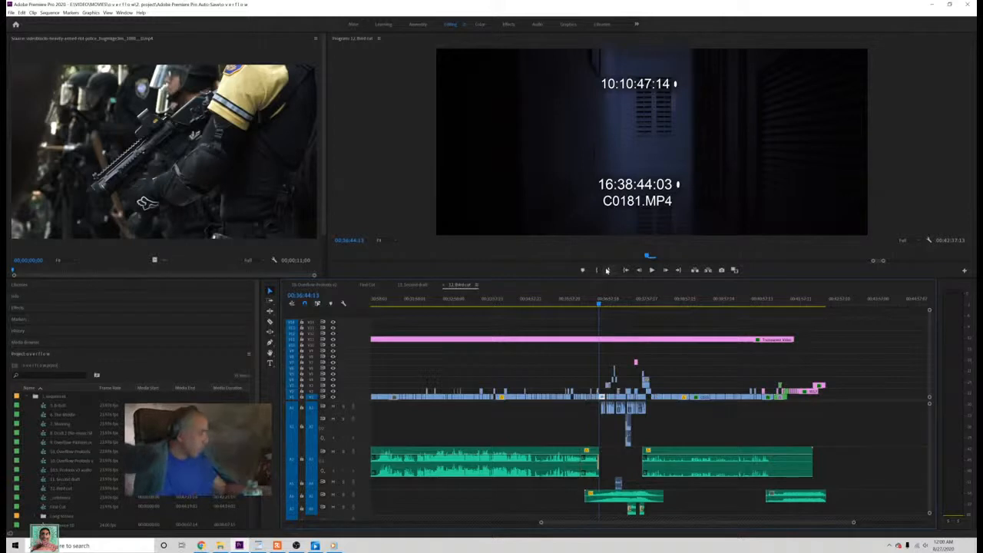
# Step: Play from the C0362.MP4 key-holding shot at about 00:35:49 through to the opening of the end credits, raise the volume, and save the project
pyautogui.click(580, 299)
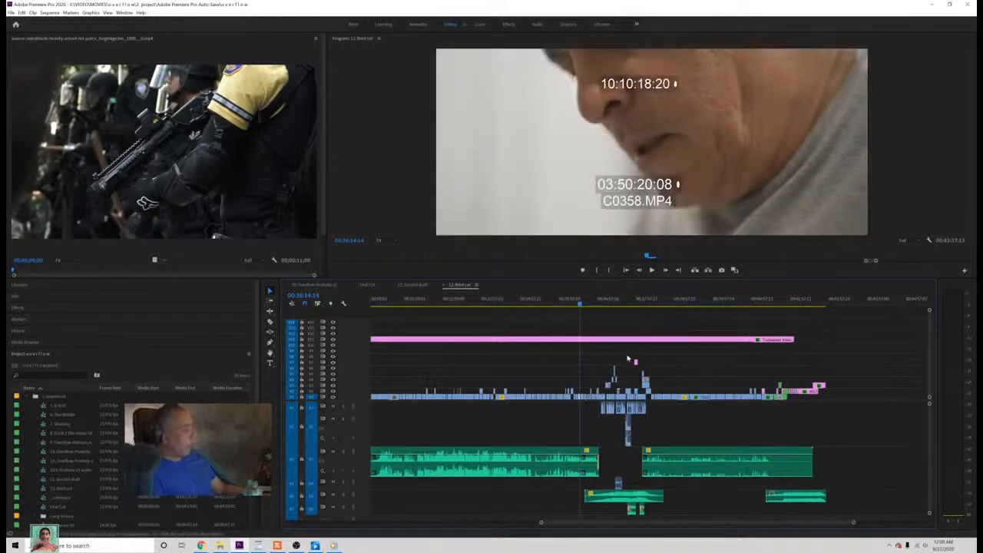
pyautogui.click(572, 304)
pyautogui.moveTo(571, 305); pyautogui.dragTo(538, 307)
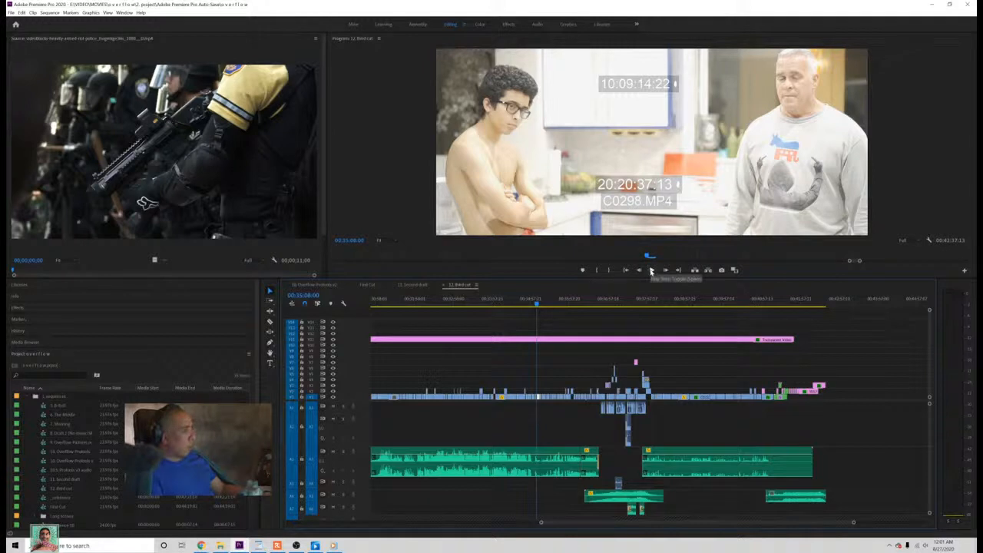
pyautogui.click(552, 302)
pyautogui.moveTo(553, 307); pyautogui.dragTo(564, 308)
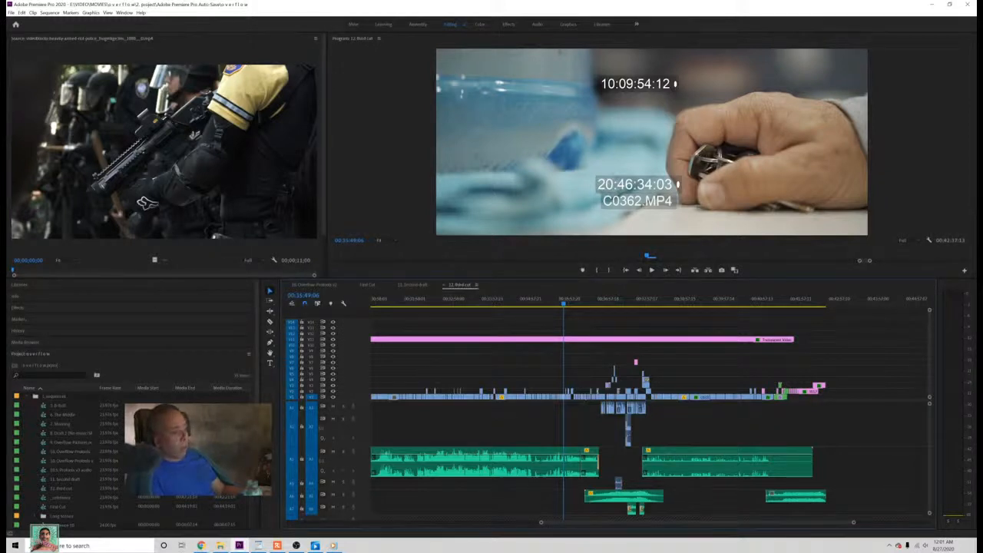
pyautogui.click(651, 271)
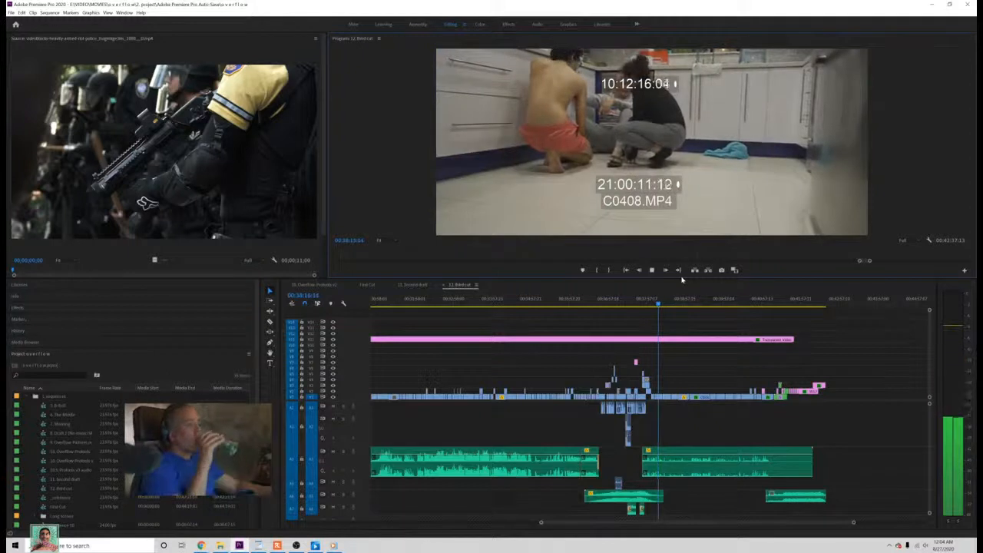
pyautogui.press('XF86AudioRaiseVolume')
pyautogui.press('XF86AudioRaiseVolume')
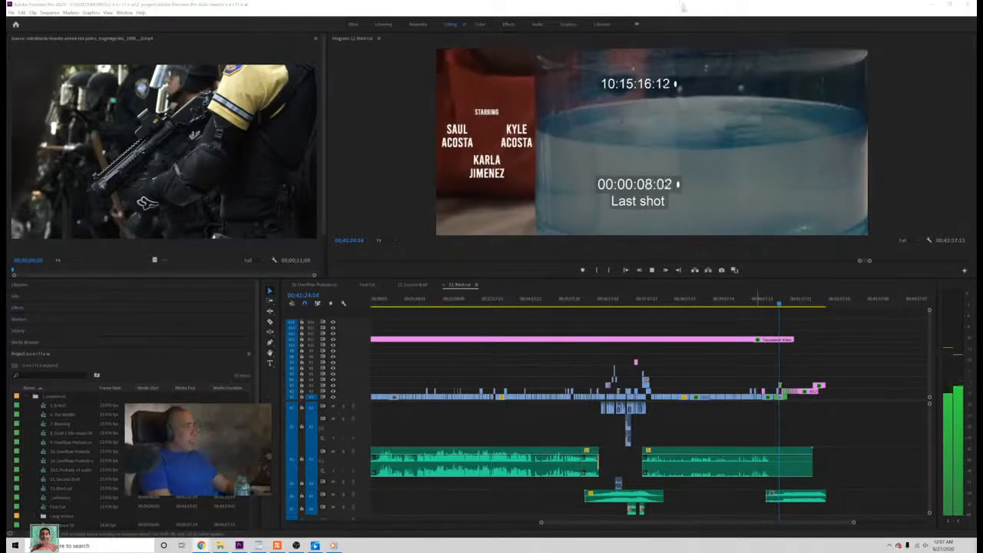
pyautogui.click(682, 7)
pyautogui.press('space')
pyautogui.hotkey('ctrl', 's')
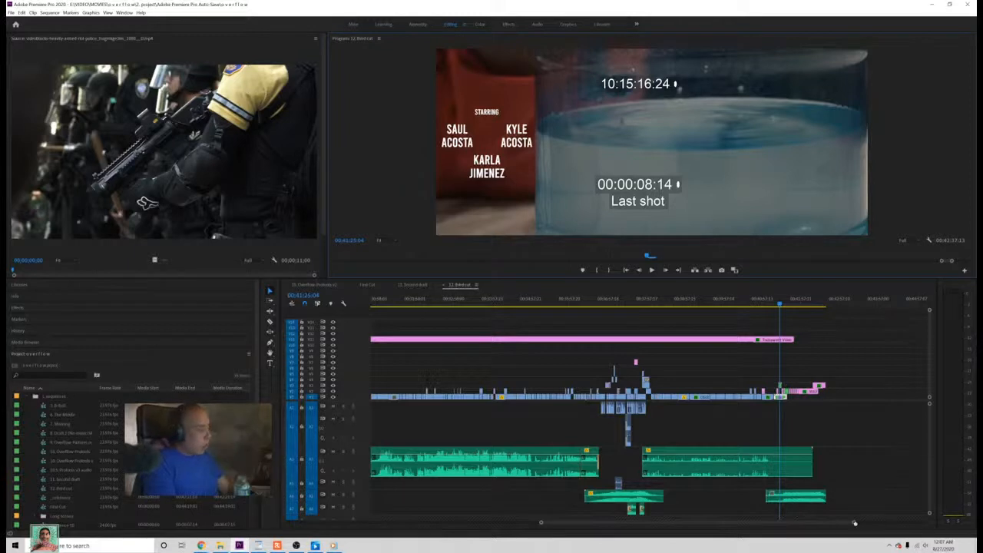
# Step: Extend the closing music's start back to about the beginning of the C0424.MP4 kitchen shot, and play the new entry
pyautogui.moveTo(853, 523); pyautogui.dragTo(743, 528)
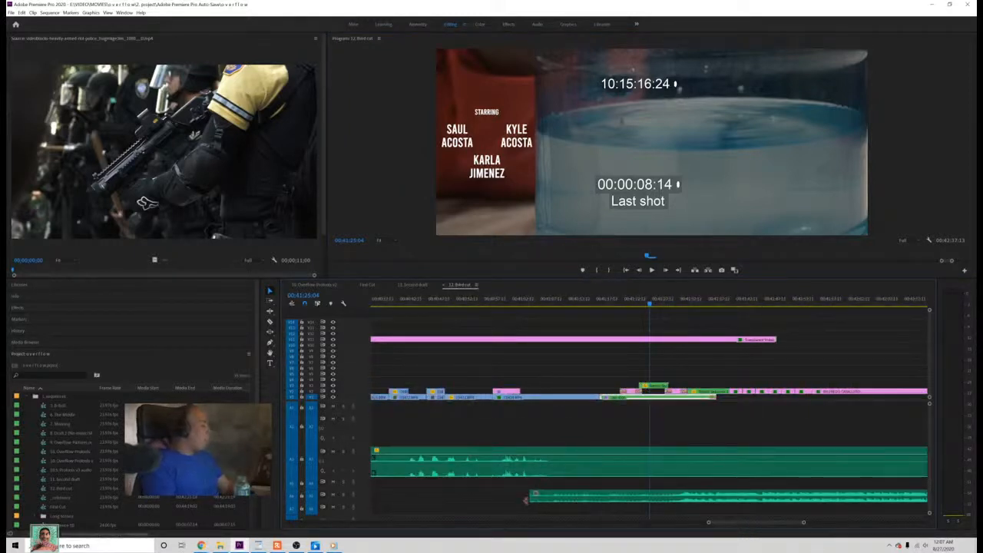
pyautogui.moveTo(529, 498); pyautogui.dragTo(492, 498)
pyautogui.click(495, 303)
pyautogui.press('space')
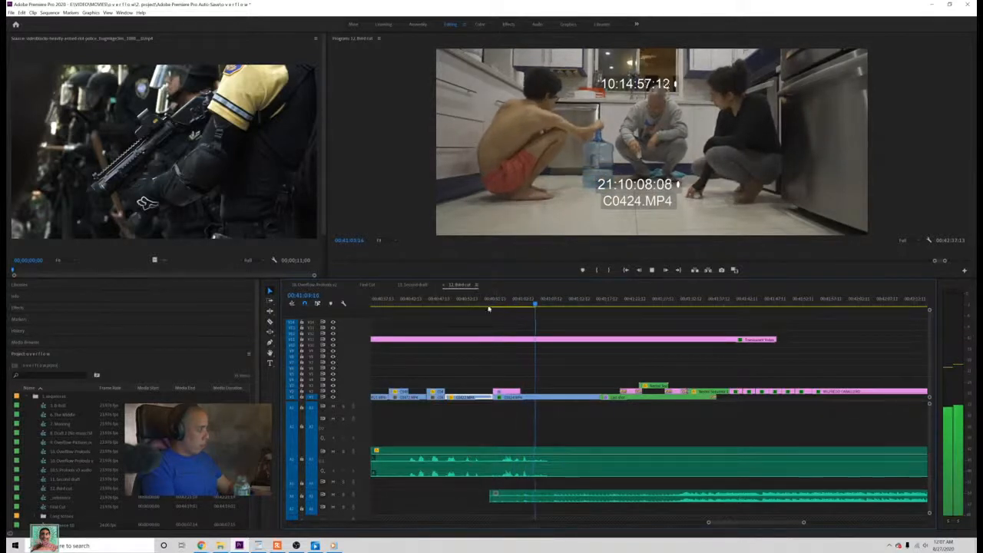
pyautogui.moveTo(489, 308); pyautogui.dragTo(425, 307)
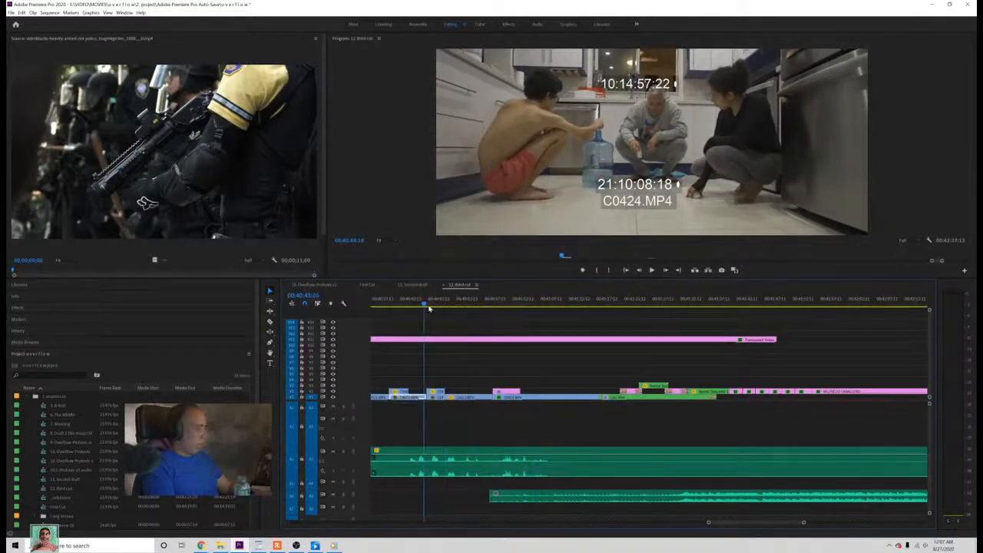
pyautogui.press('space')
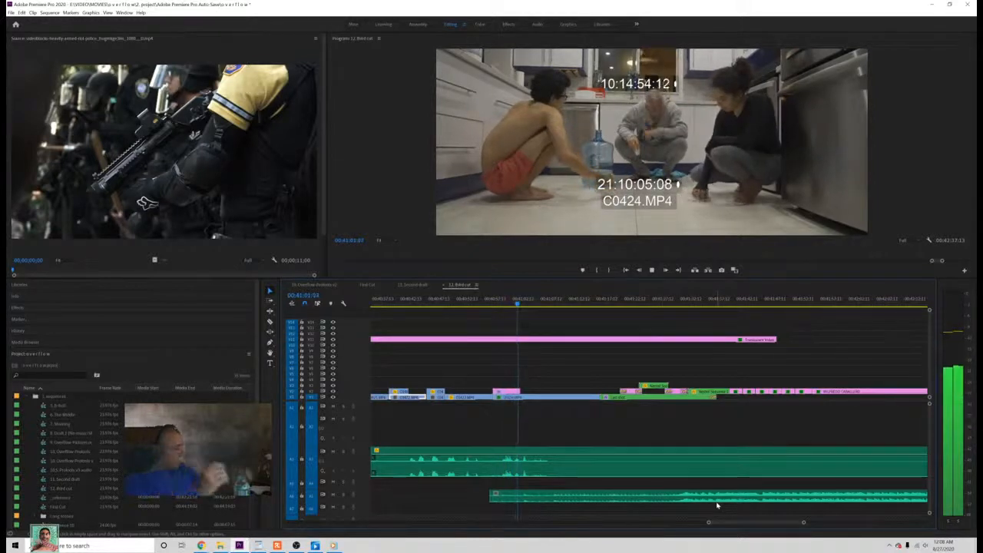
pyautogui.press('space')
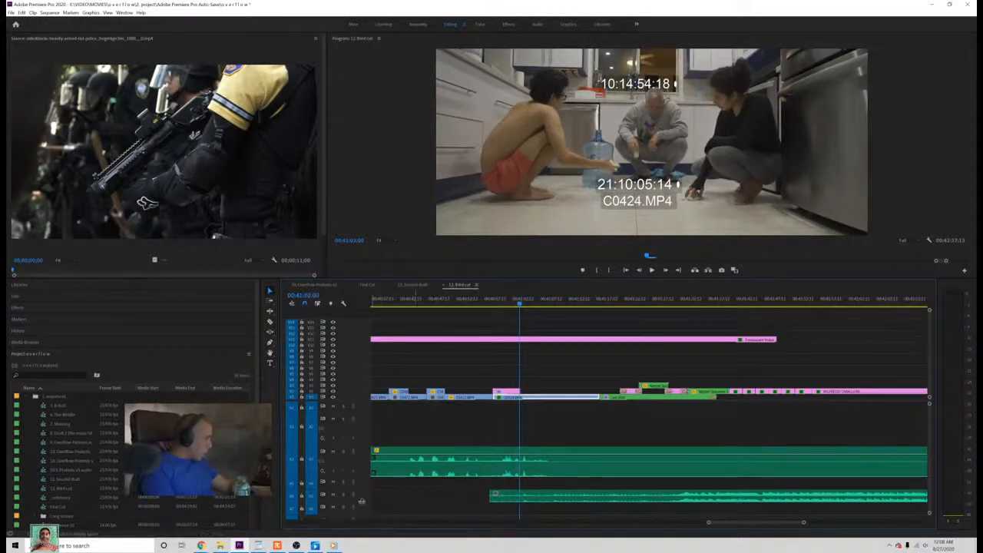
# Step: Enlarge the closing music's audio track and shape its volume with Pen tool keyframes around 00:41:03 in the C0424.MP4 shot
pyautogui.moveTo(360, 501); pyautogui.dragTo(364, 516)
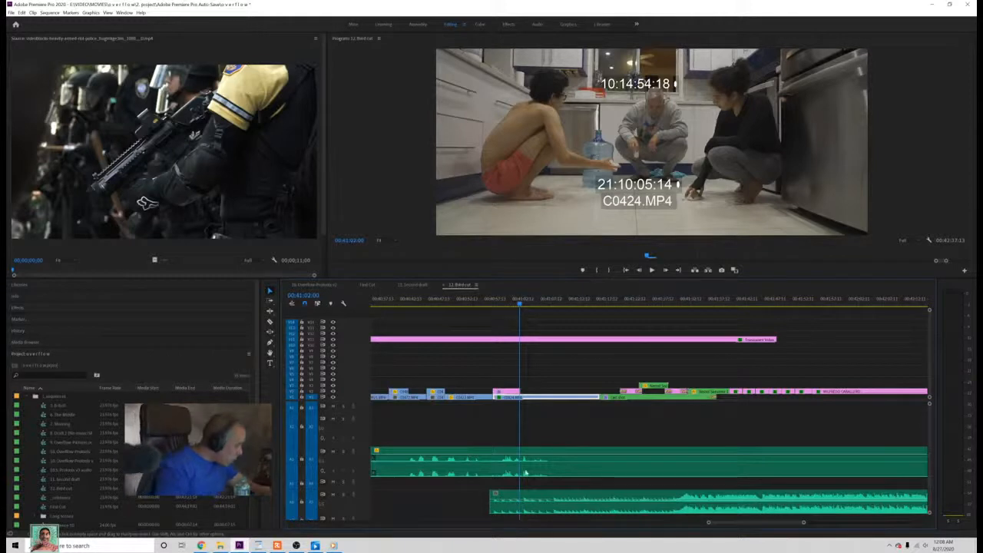
pyautogui.press('space')
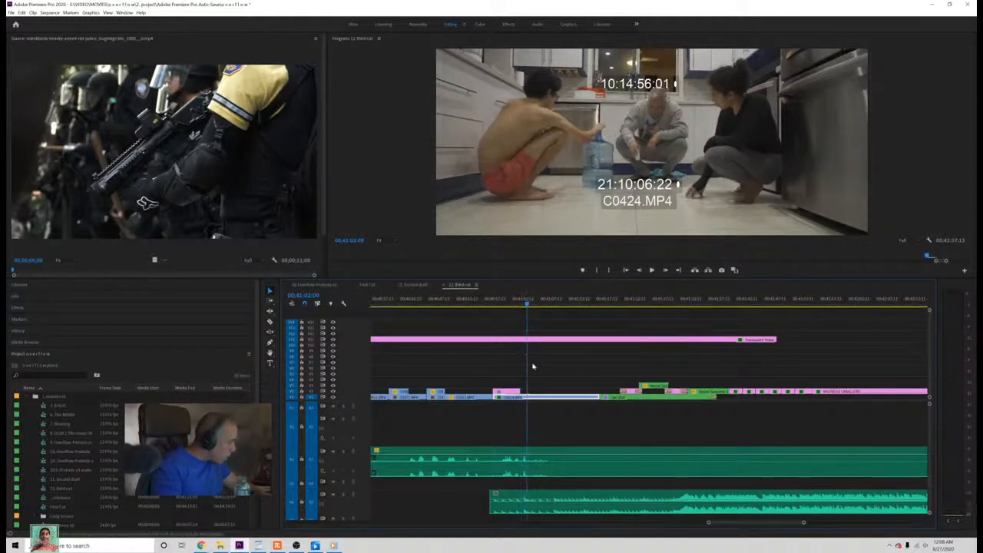
pyautogui.moveTo(526, 304)
pyautogui.mouseDown()
pyautogui.moveTo(533, 309)
pyautogui.moveTo(520, 315)
pyautogui.mouseUp()
pyautogui.press('space')
pyautogui.press('space')
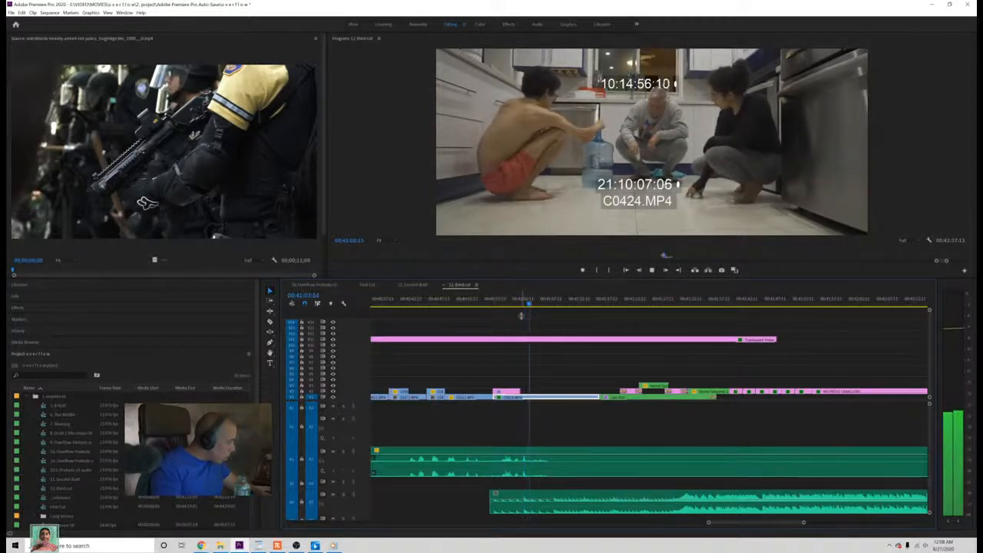
pyautogui.press('space')
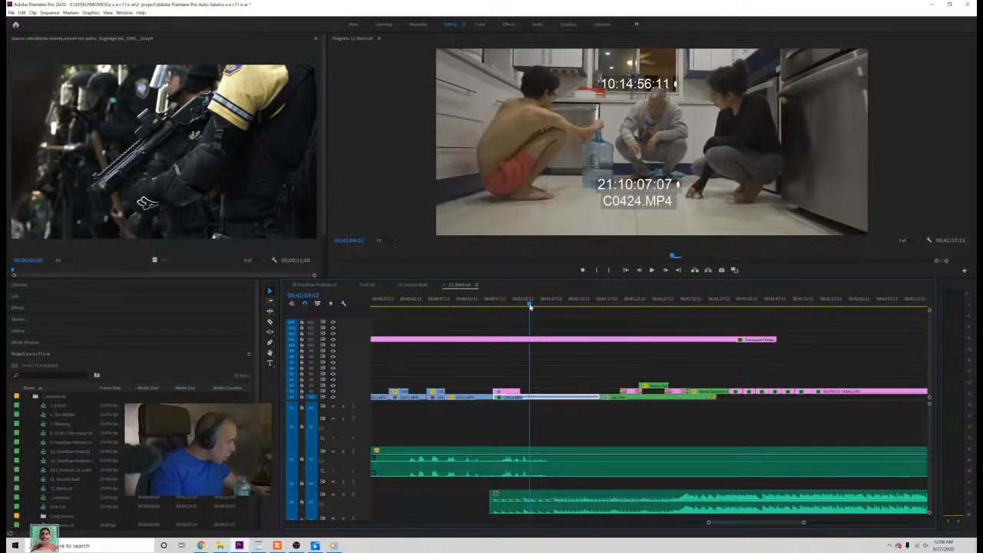
pyautogui.press('p')
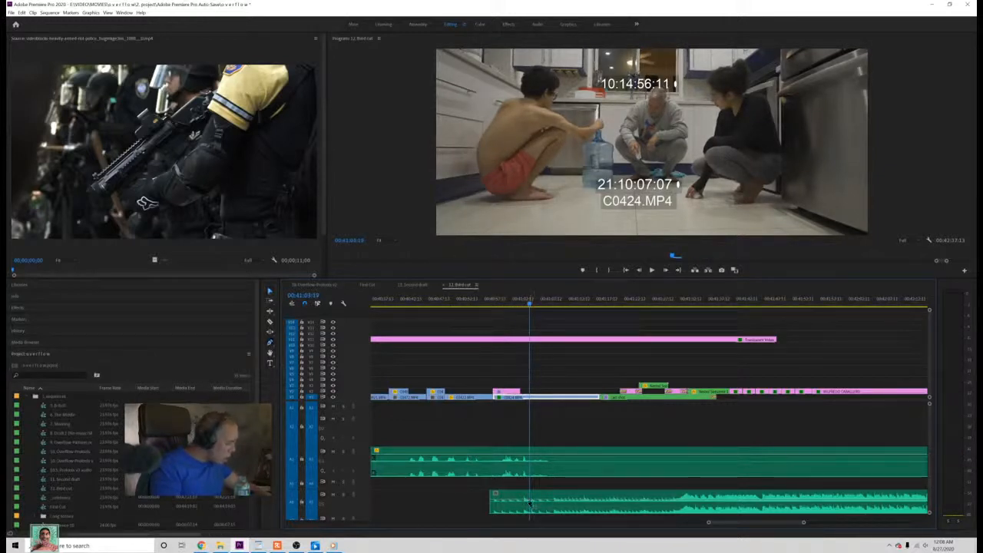
pyautogui.click(525, 501)
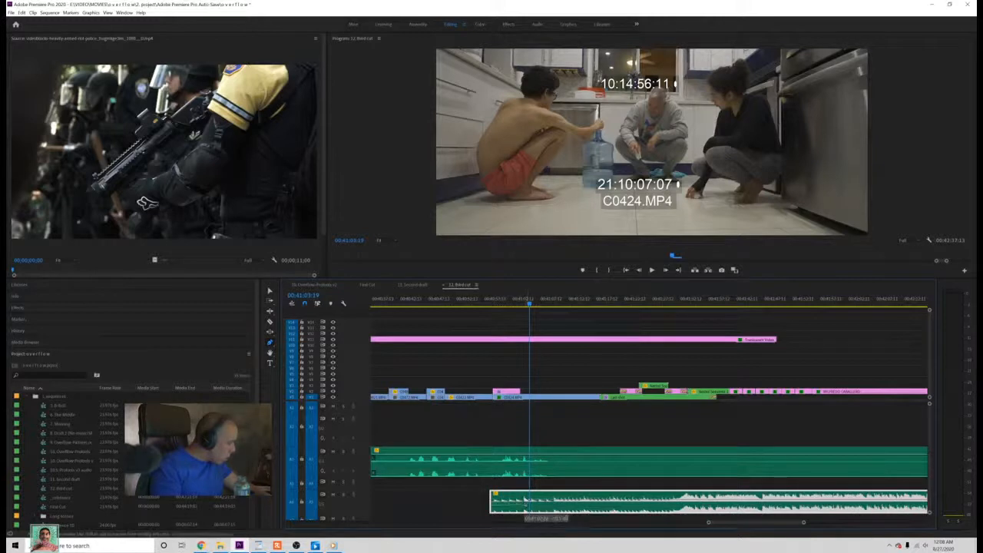
pyautogui.click(521, 503)
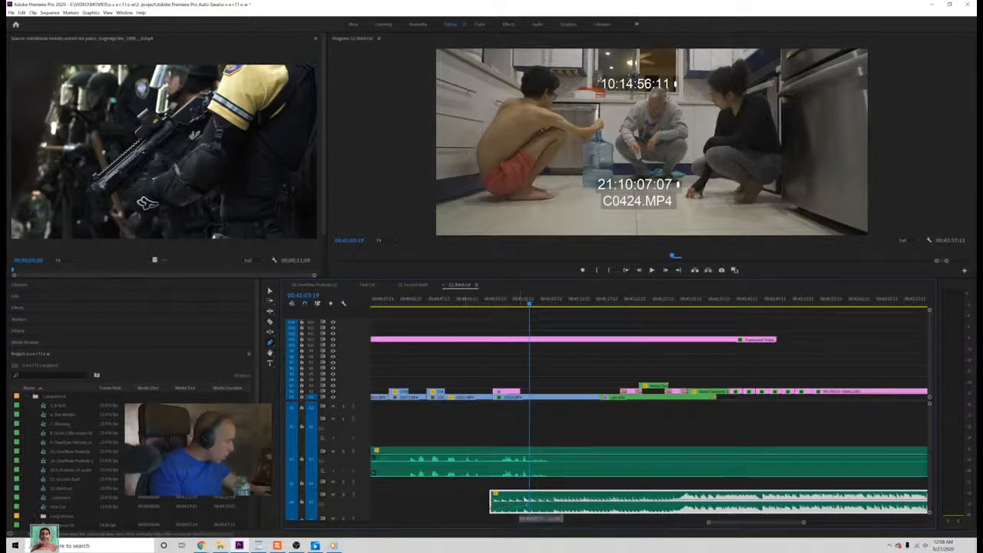
# Step: Play the closing music's entry and adjust its volume keyframe under the early part of the C0424.MP4 kitchen shot
pyautogui.click(482, 305)
pyautogui.press('space')
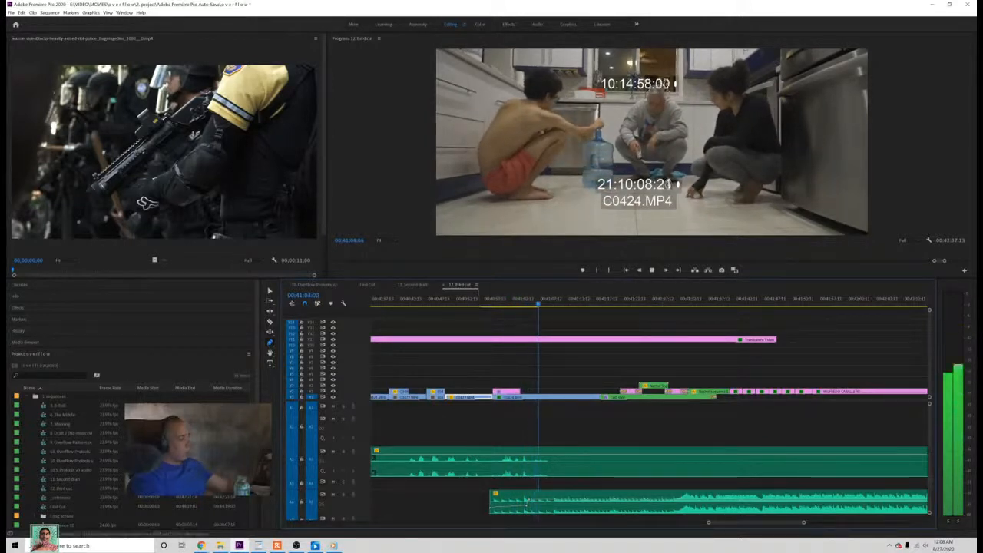
pyautogui.press('space')
pyautogui.click(540, 503)
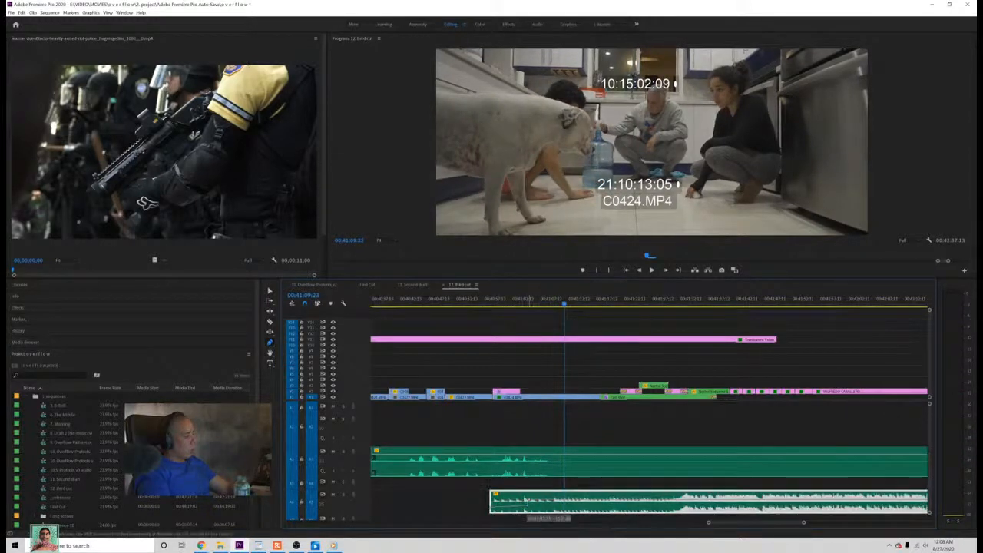
pyautogui.click(520, 299)
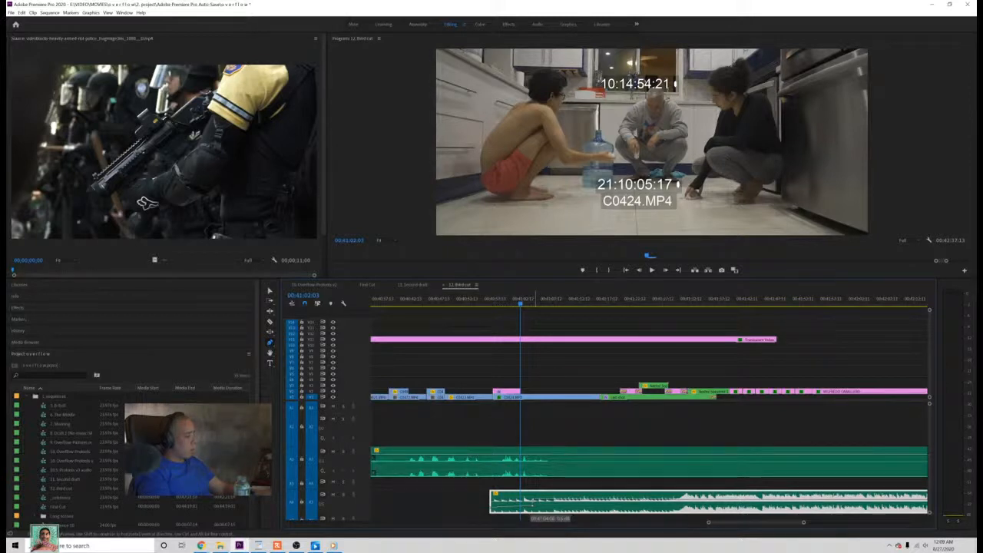
pyautogui.press('space')
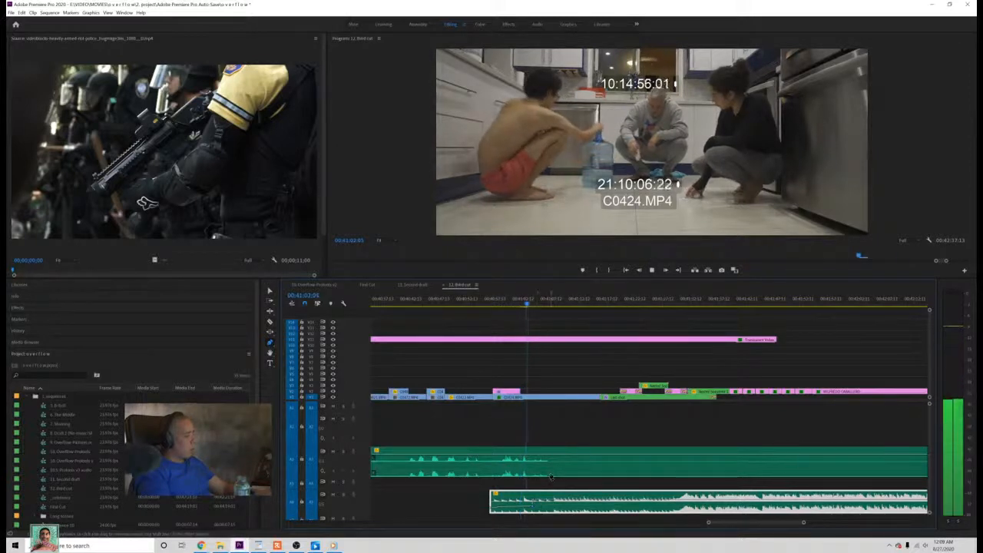
pyautogui.press('space')
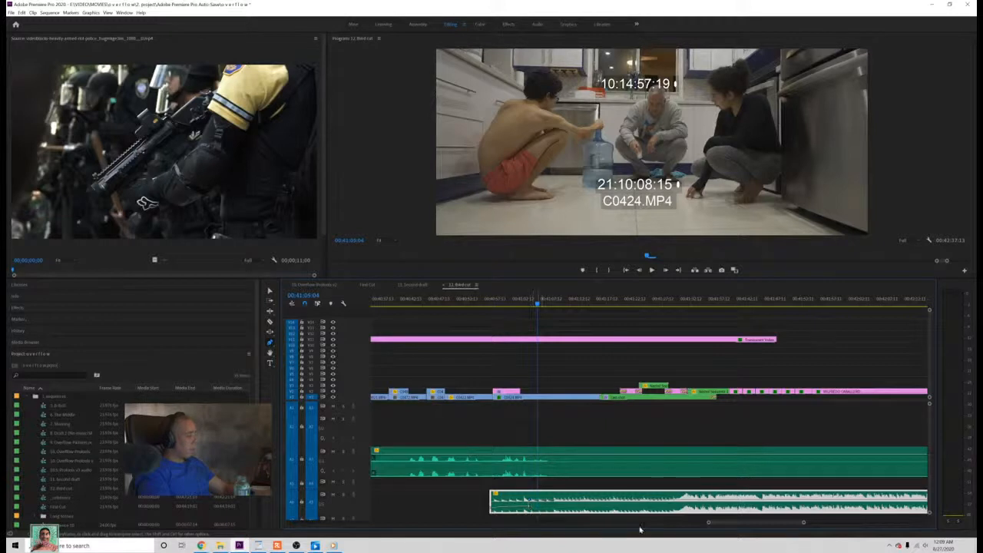
# Step: Play the music's entry through into the end credits, return to the C0424.MP4 kitchen shot, and save the project
pyautogui.moveTo(803, 524); pyautogui.dragTo(784, 523)
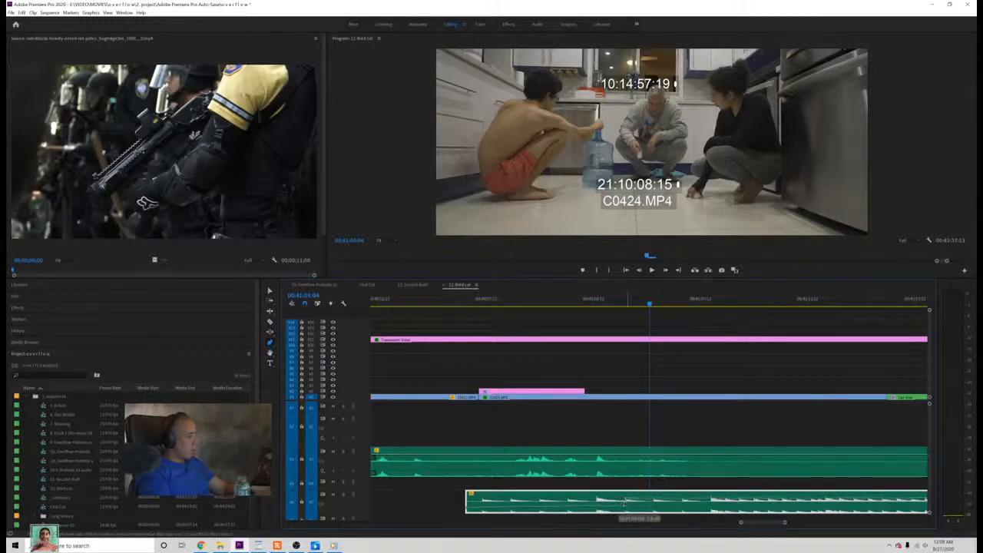
pyautogui.click(561, 304)
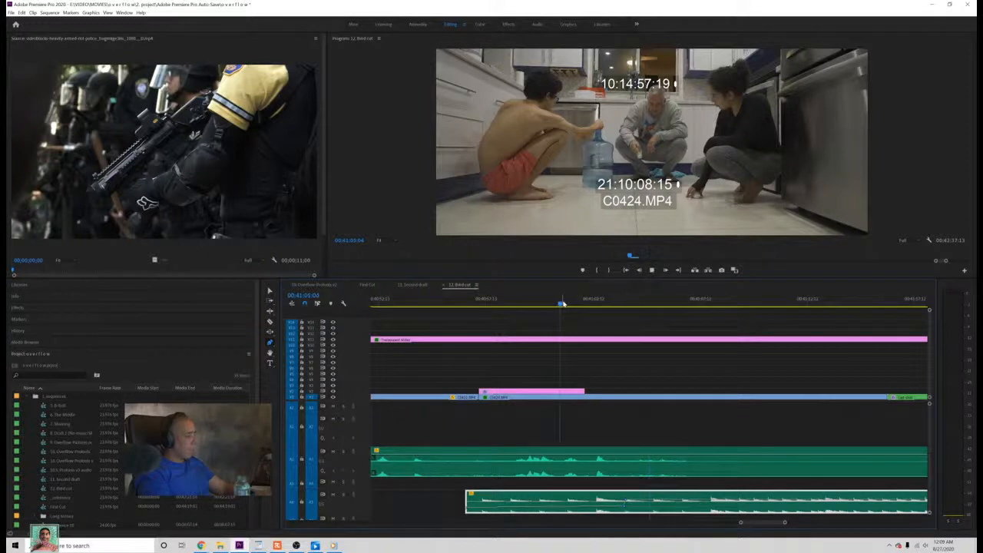
pyautogui.press('space')
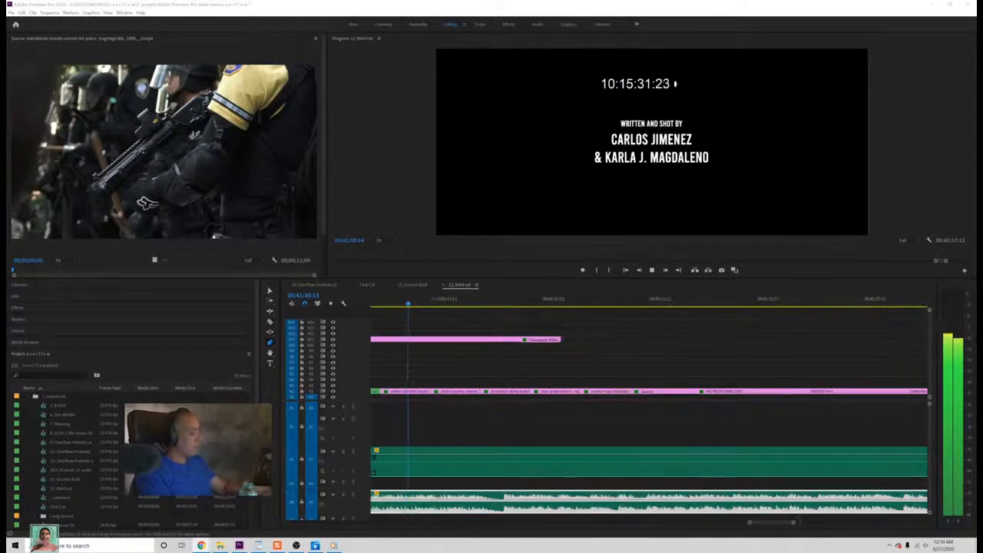
pyautogui.moveTo(794, 523); pyautogui.dragTo(888, 522)
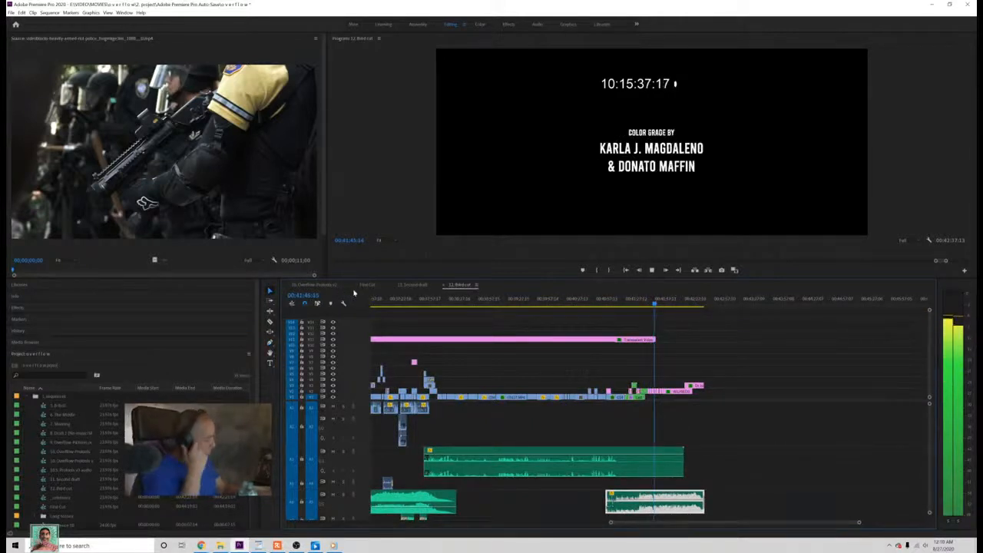
pyautogui.hotkey('ctrl', 's')
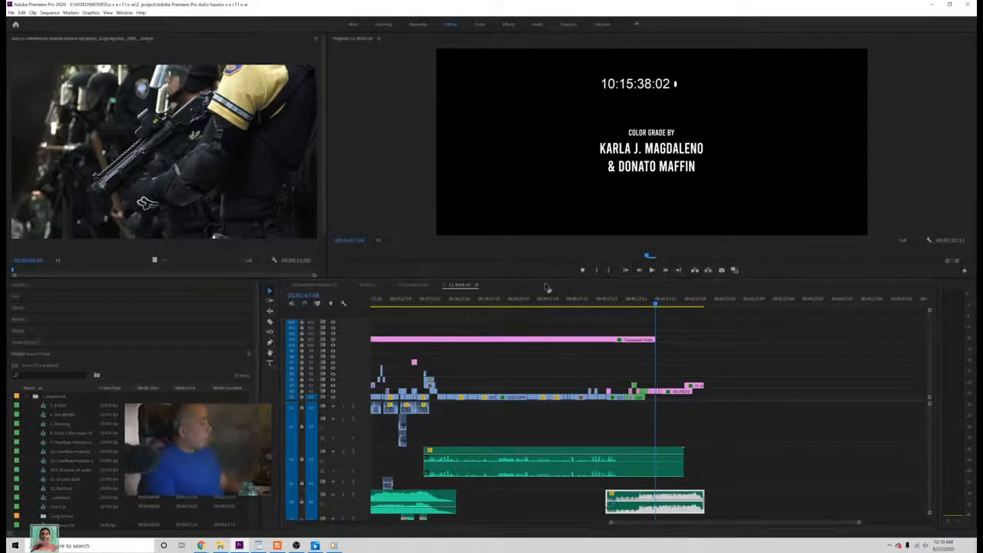
pyautogui.moveTo(584, 299); pyautogui.dragTo(622, 296)
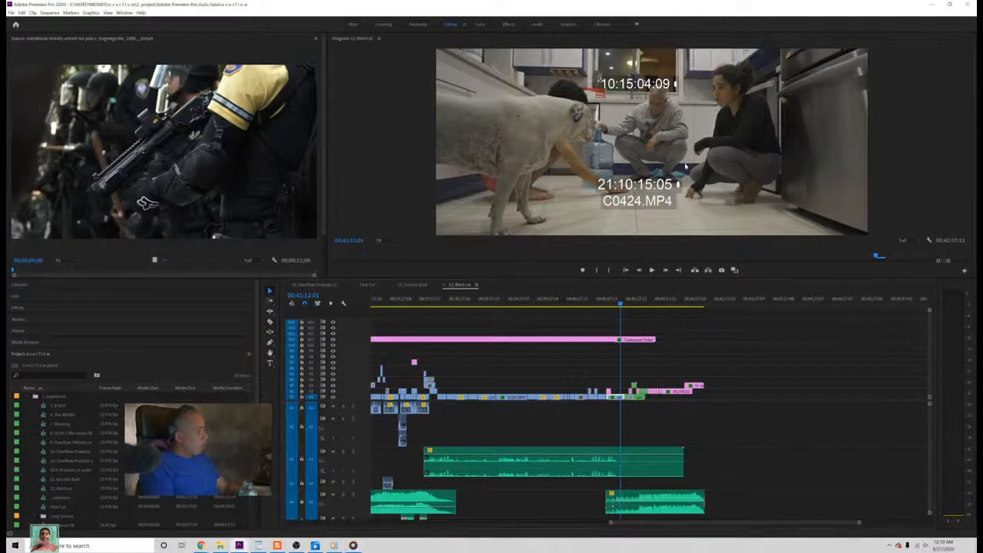
pyautogui.hotkey('ctrl', 's')
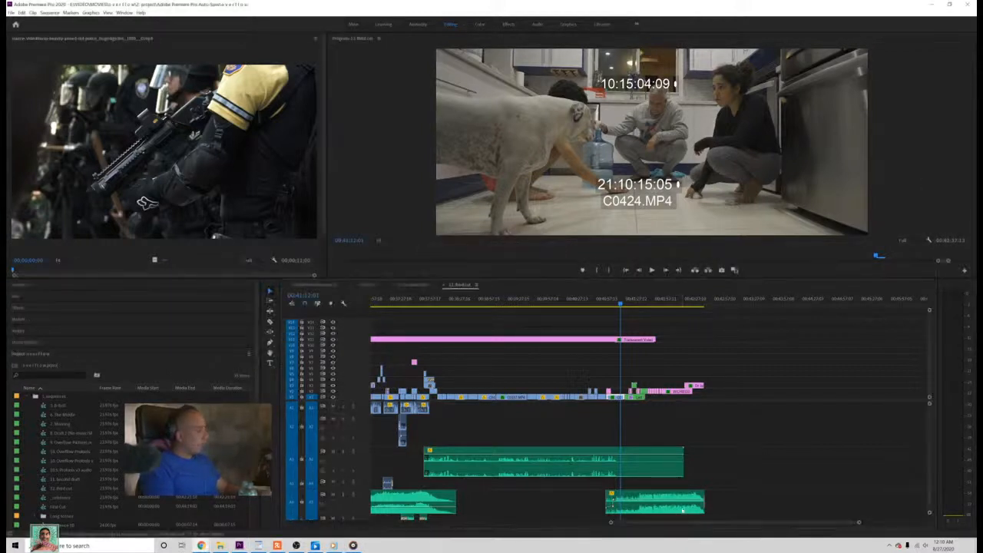
# Step: Go back to the start of the third-cut sequence and play the opening up to the C0060.MP4 bathroom shot
pyautogui.moveTo(611, 524); pyautogui.dragTo(405, 528)
pyautogui.moveTo(519, 523); pyautogui.dragTo(376, 523)
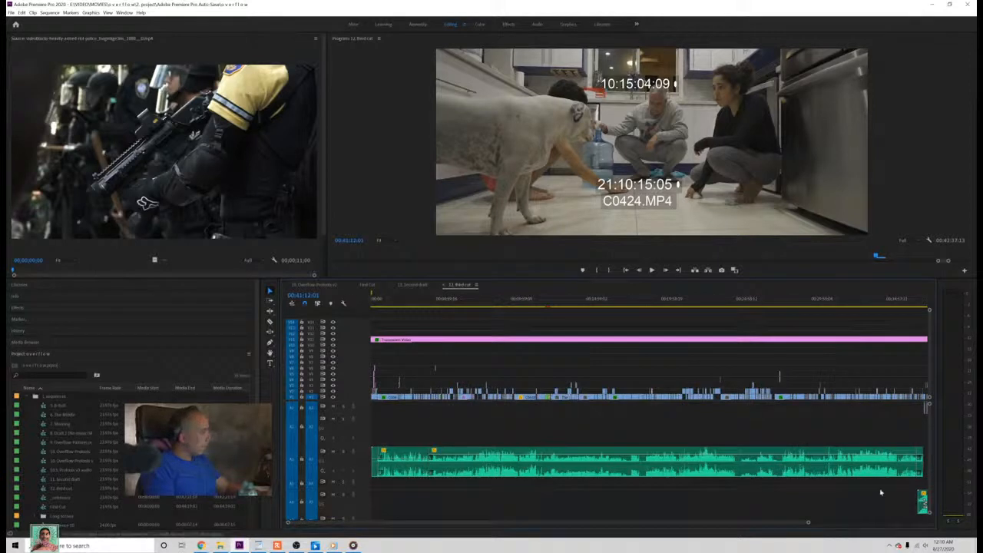
pyautogui.press('XF86AudioLowerVolume')
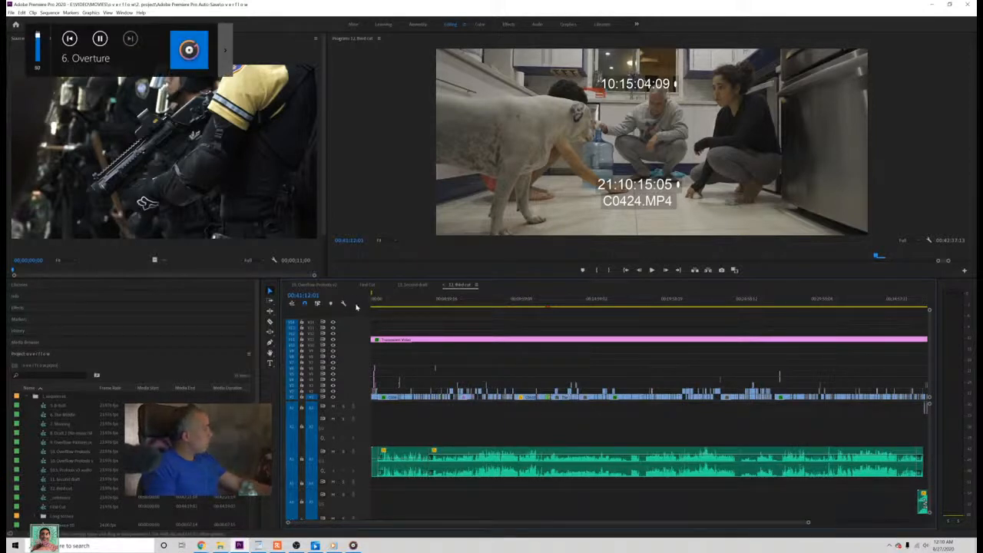
pyautogui.press('Home')
pyautogui.press('space')
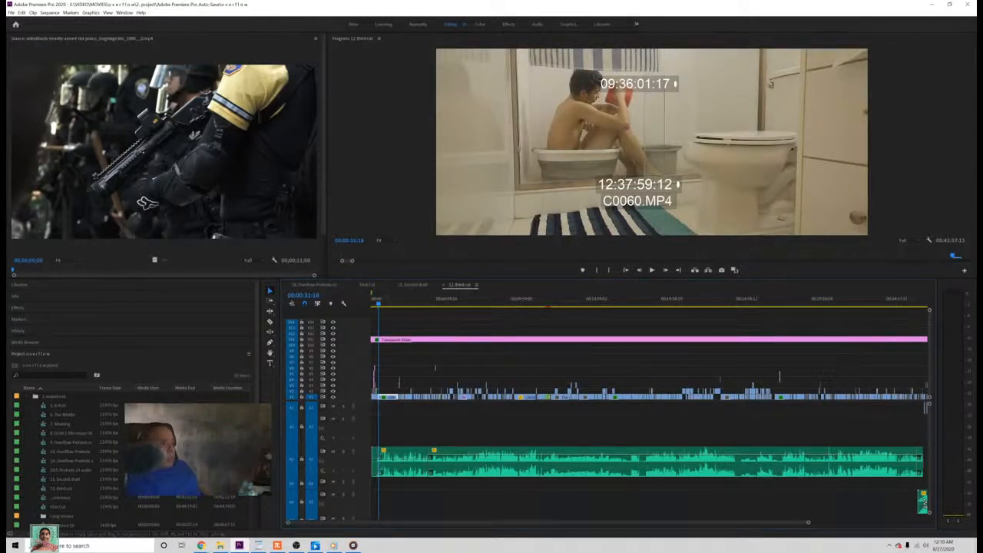
pyautogui.hotkey('alt', 'Tab')
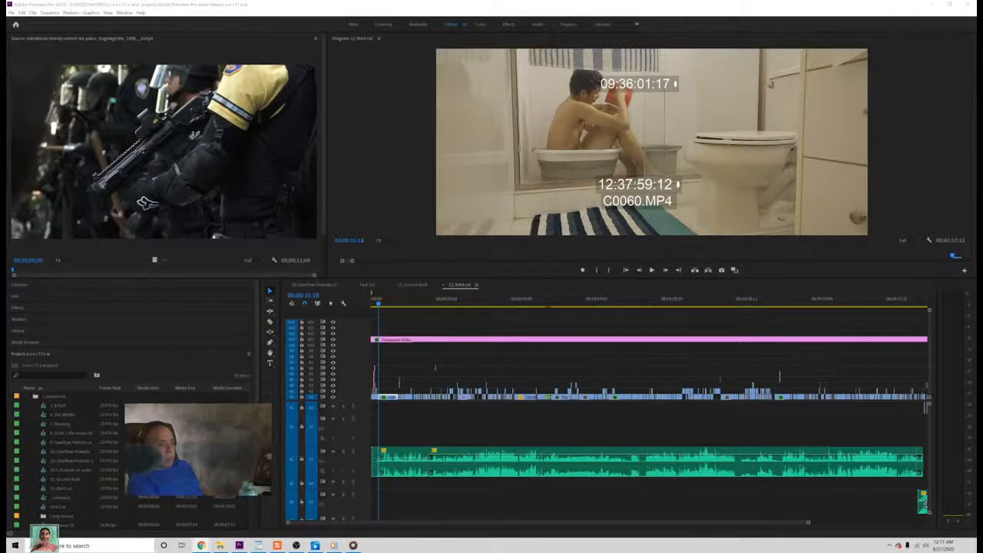
# Step: Scrub through the later part of the third cut to the C0469.MP4 shot at about 00:31:19
pyautogui.click(812, 525)
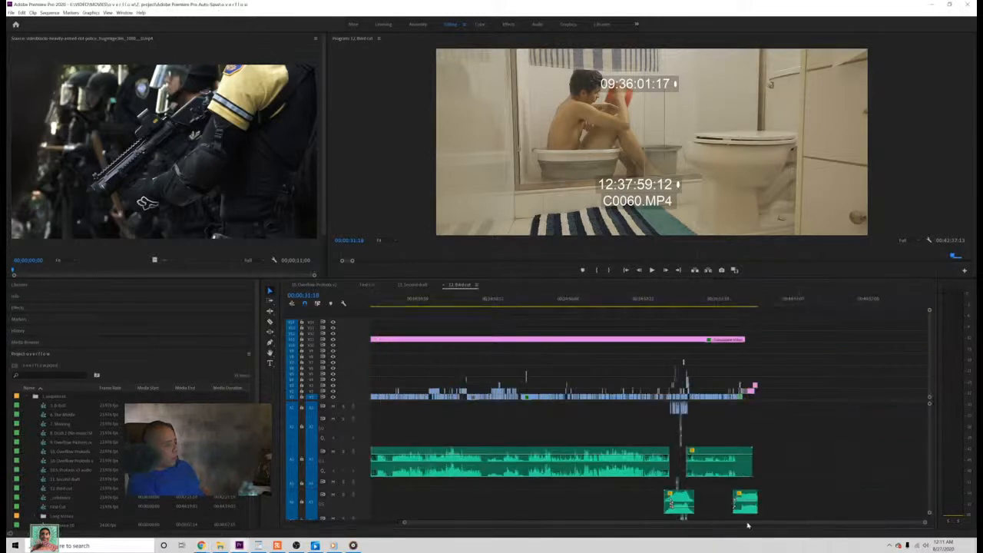
pyautogui.click(476, 300)
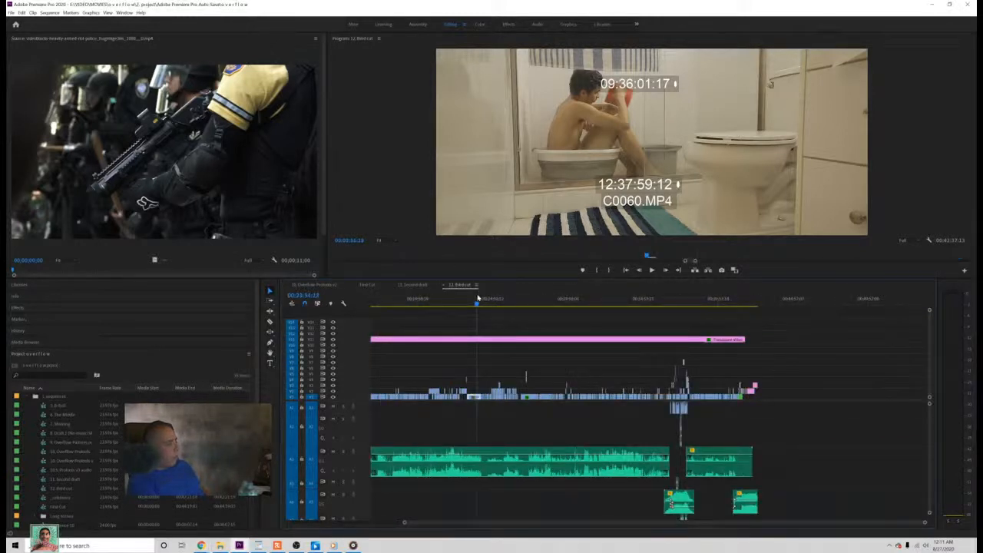
pyautogui.moveTo(477, 299); pyautogui.dragTo(588, 350)
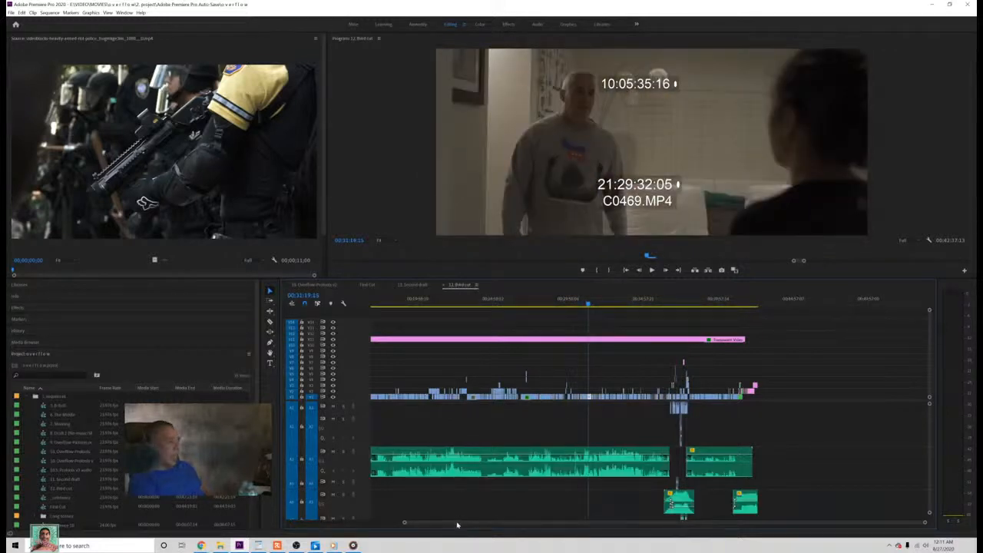
pyautogui.scroll(2, 456, 524)
pyautogui.scroll(5, 457, 524)
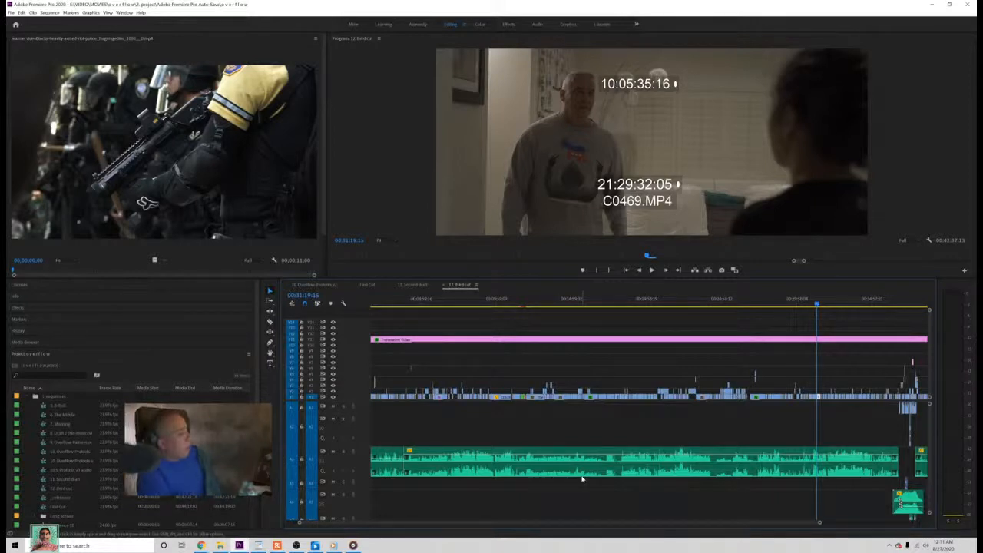
# Step: Review the middle of the third cut up to the C0041.MP4 shot at about 00:16:49, with the whole sequence in view
pyautogui.click(590, 299)
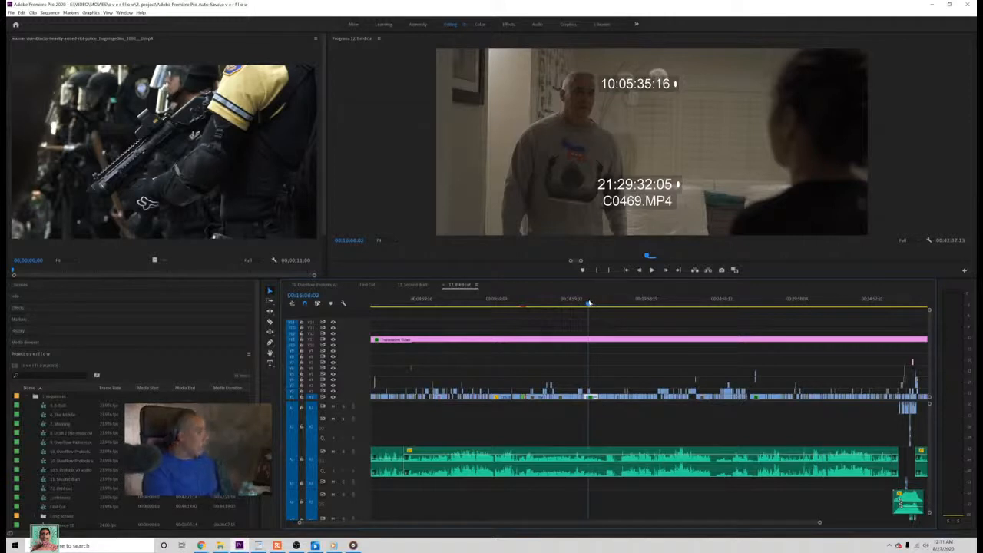
pyautogui.moveTo(589, 302); pyautogui.dragTo(594, 305)
pyautogui.moveTo(597, 306); pyautogui.dragTo(600, 307)
pyautogui.moveTo(822, 524); pyautogui.dragTo(913, 524)
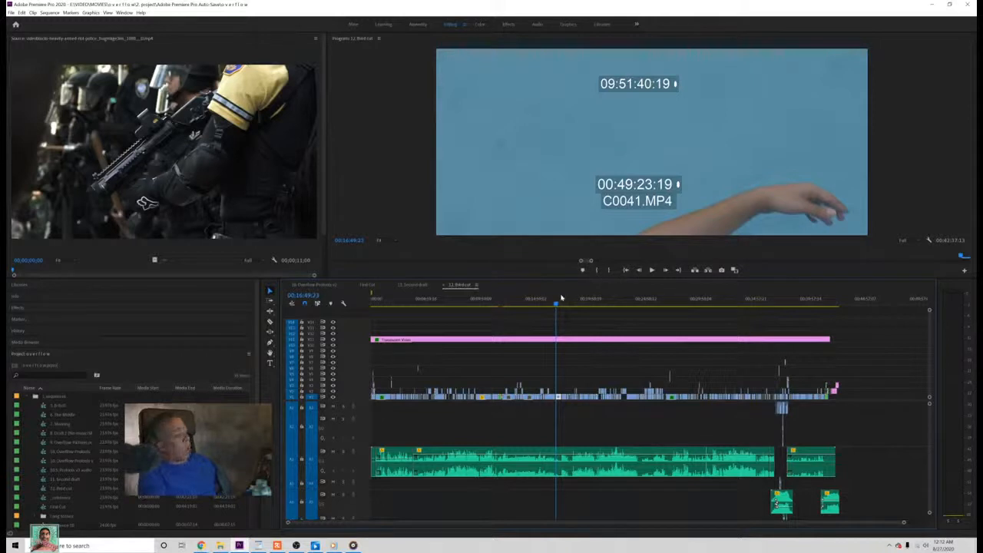
# Step: Scrub past the car and C0047.MP4 shots to the dark C0085.MP4 shot at about 00:27:03, and save the project
pyautogui.moveTo(577, 305); pyautogui.dragTo(627, 304)
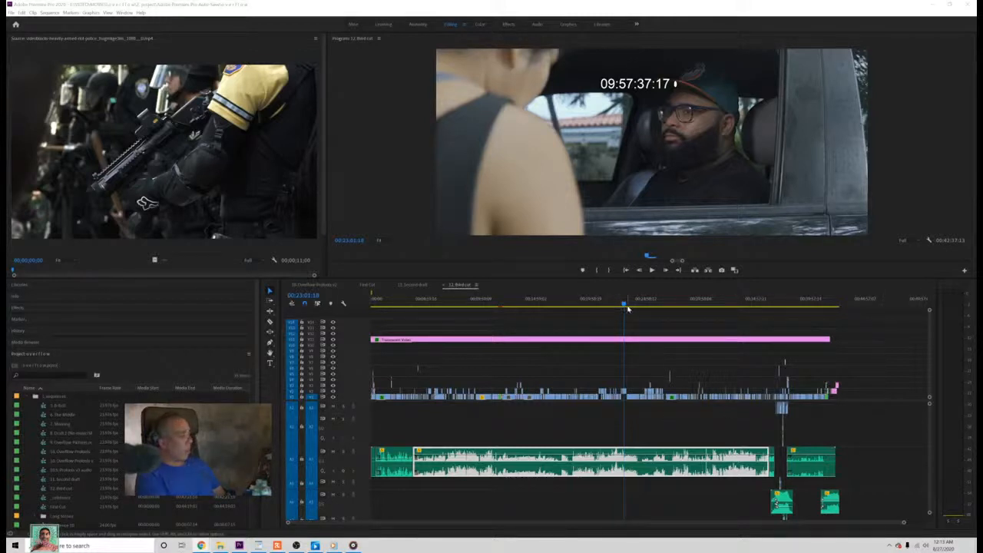
pyautogui.moveTo(623, 305); pyautogui.dragTo(634, 305)
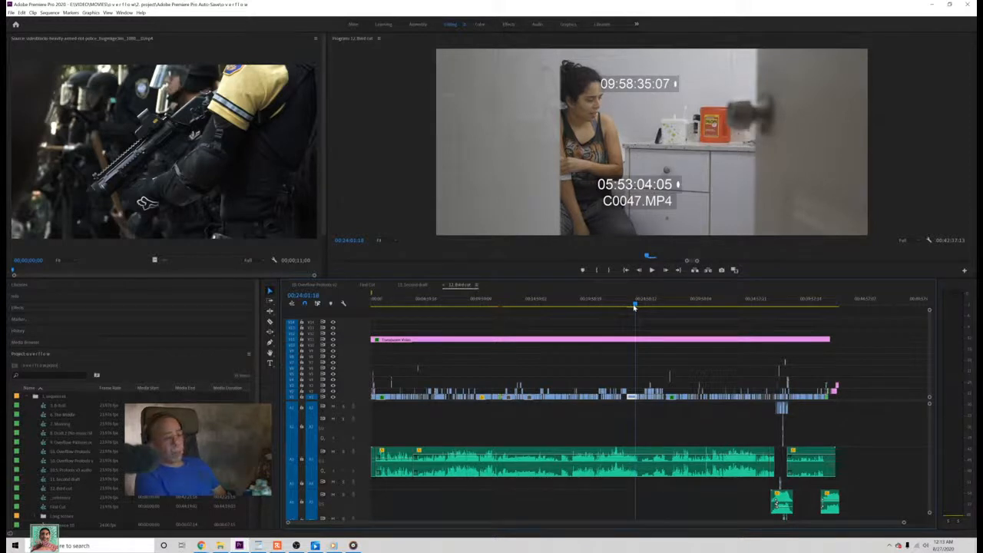
pyautogui.moveTo(634, 305); pyautogui.dragTo(668, 324)
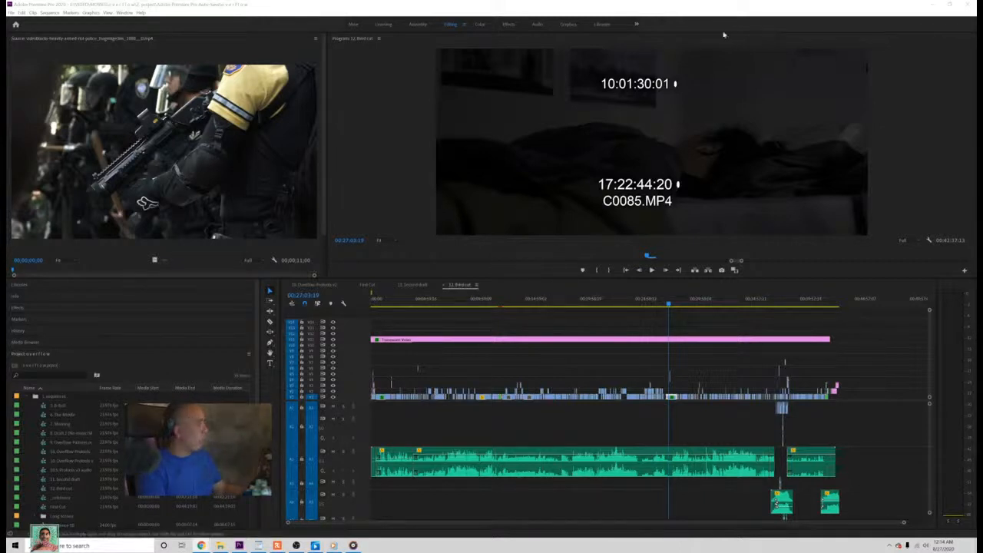
pyautogui.hotkey('ctrl', 's')
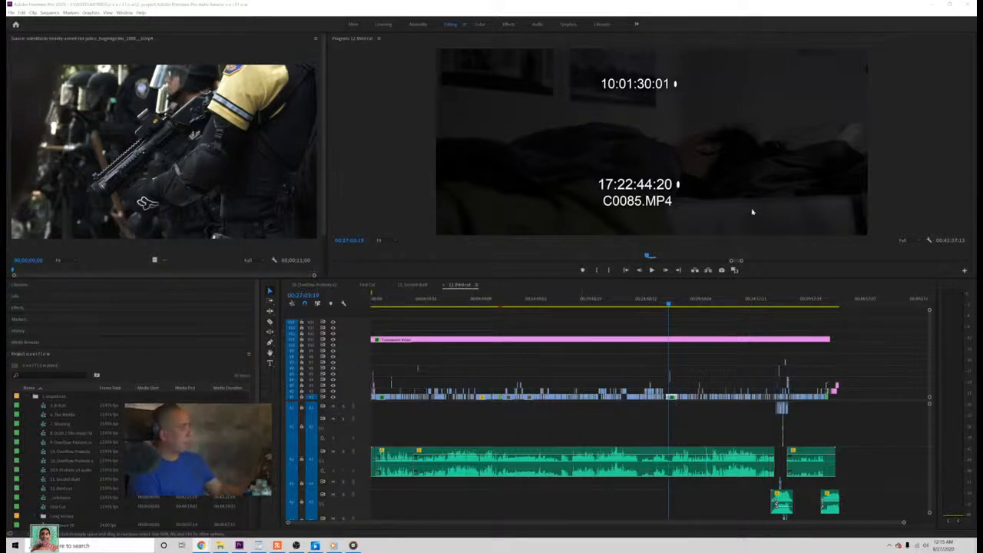
pyautogui.hotkey('ctrl', 's')
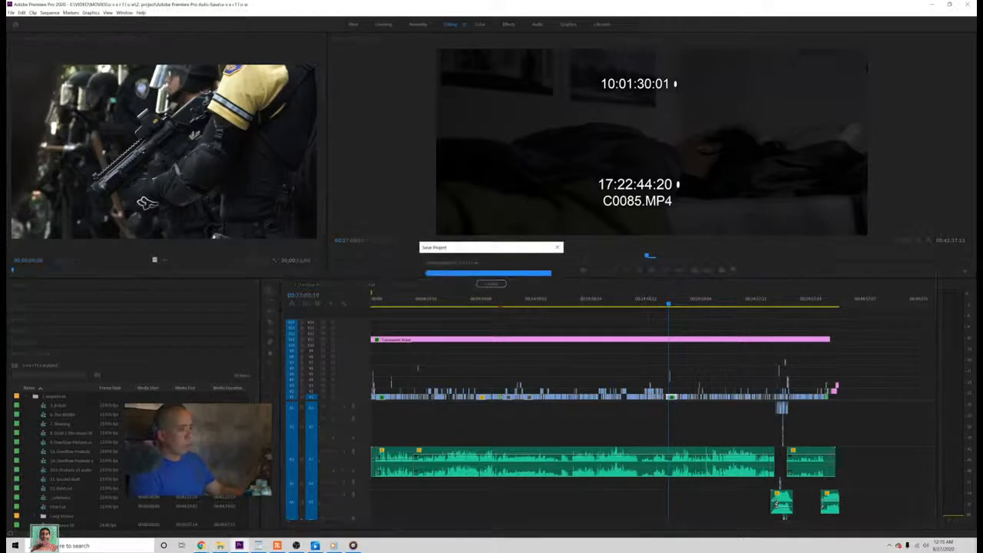
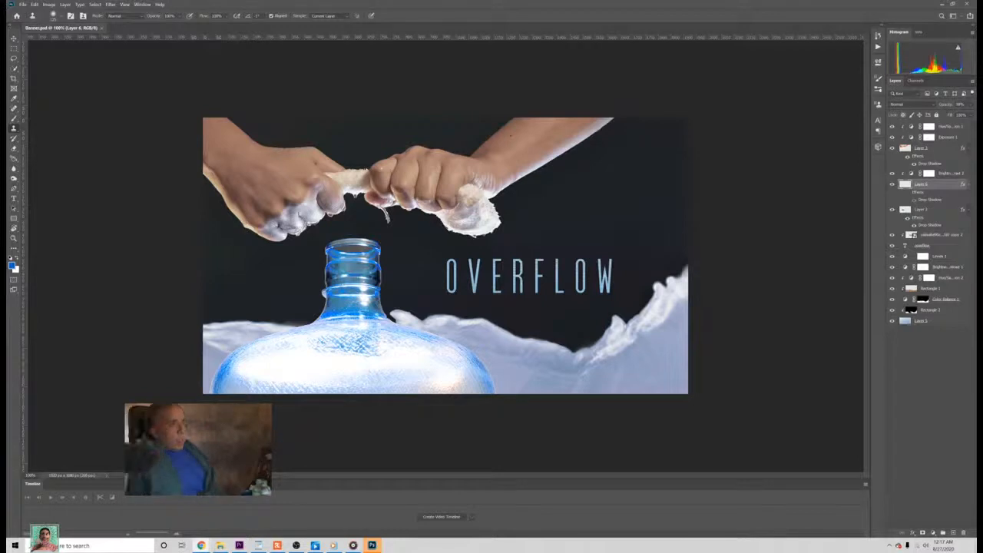
# Step: Examine the OVERFLOW banner up close, including the wrung cloth, the water drips and the bottle neck, and return to the full view
pyautogui.click(578, 16)
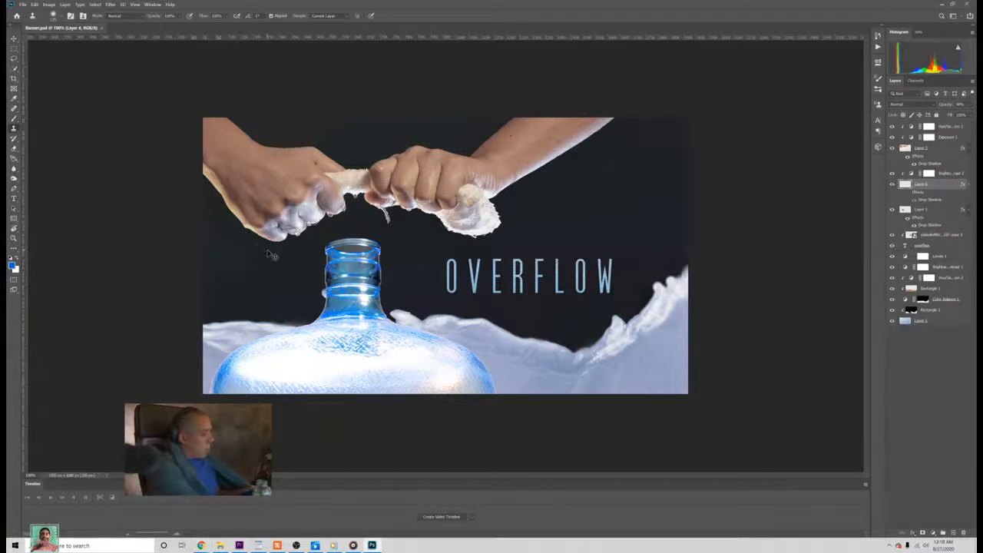
pyautogui.hotkey('ctrl', '+')
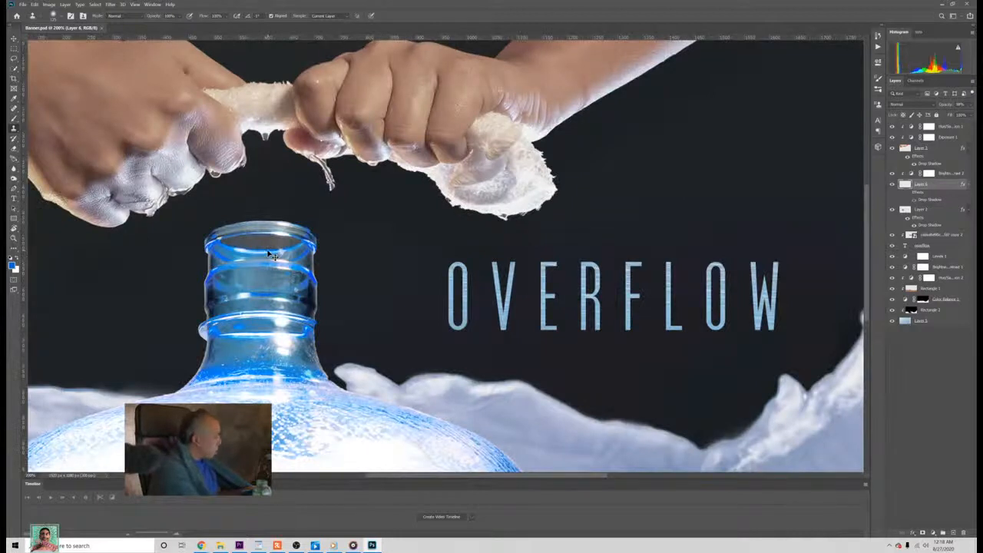
pyautogui.hotkey('ctrl', '-')
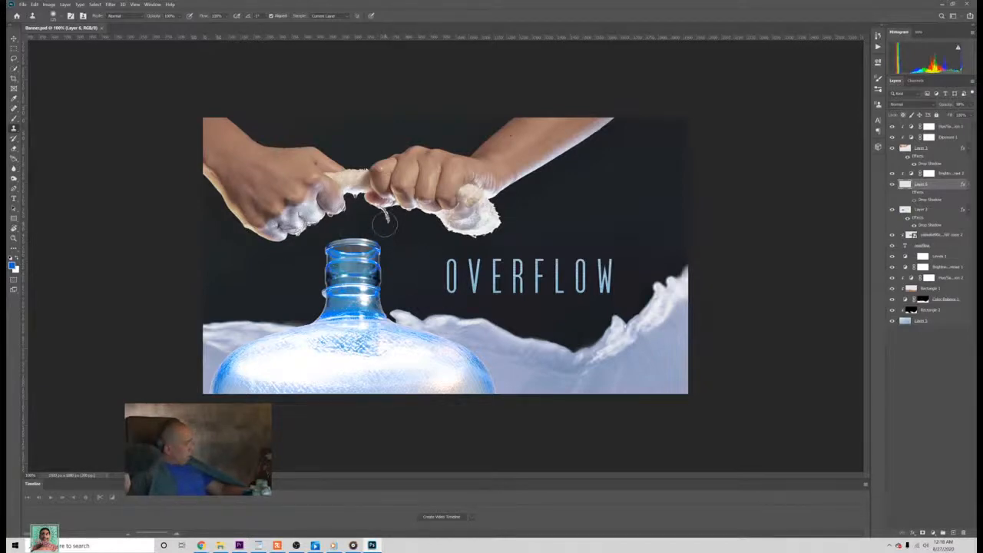
pyautogui.hotkey('ctrl', '+')
pyautogui.hotkey('ctrl', '+')
pyautogui.hotkey('ctrl', '+')
pyautogui.hotkey('ctrl', '+')
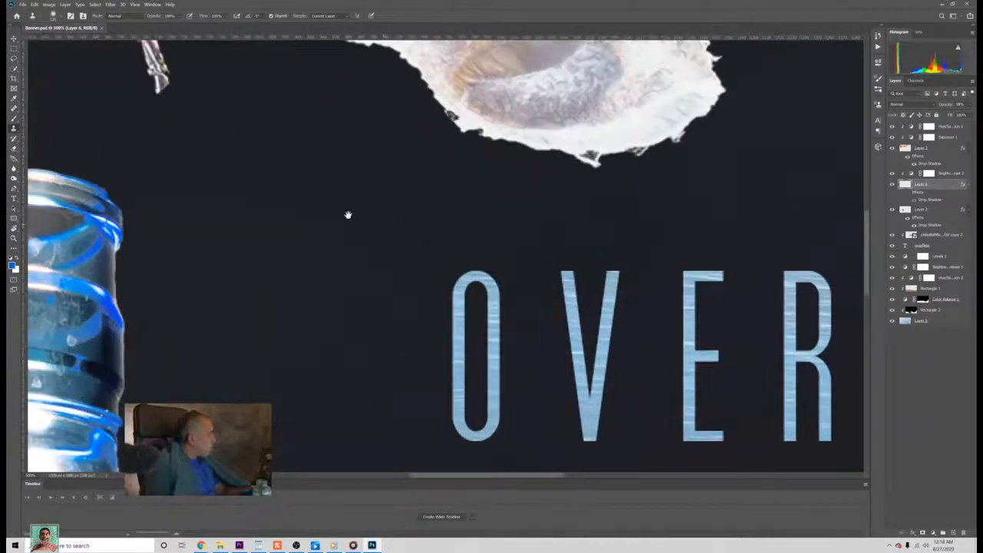
pyautogui.moveTo(227, 198); pyautogui.dragTo(518, 353)
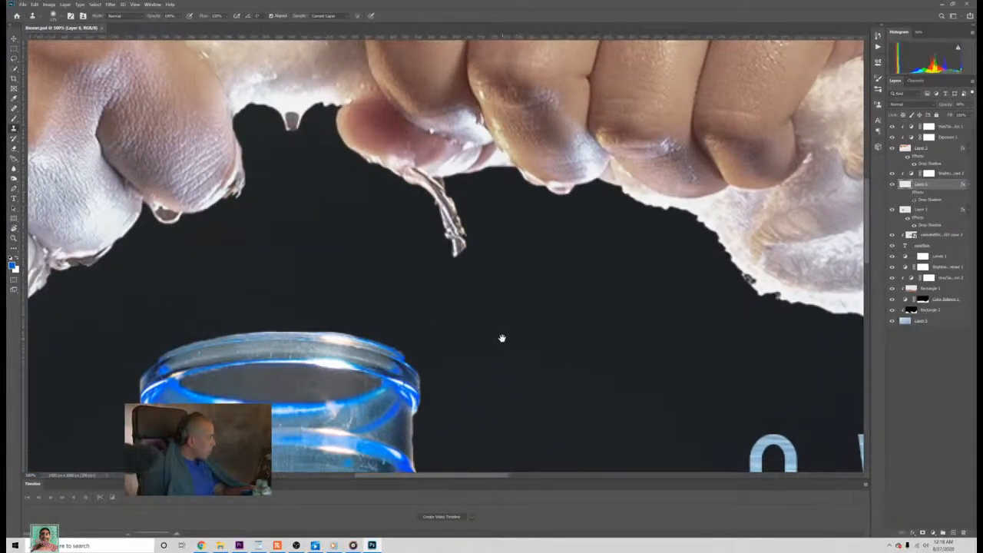
pyautogui.moveTo(205, 246)
pyautogui.mouseDown()
pyautogui.moveTo(499, 223)
pyautogui.moveTo(509, 237)
pyautogui.mouseUp()
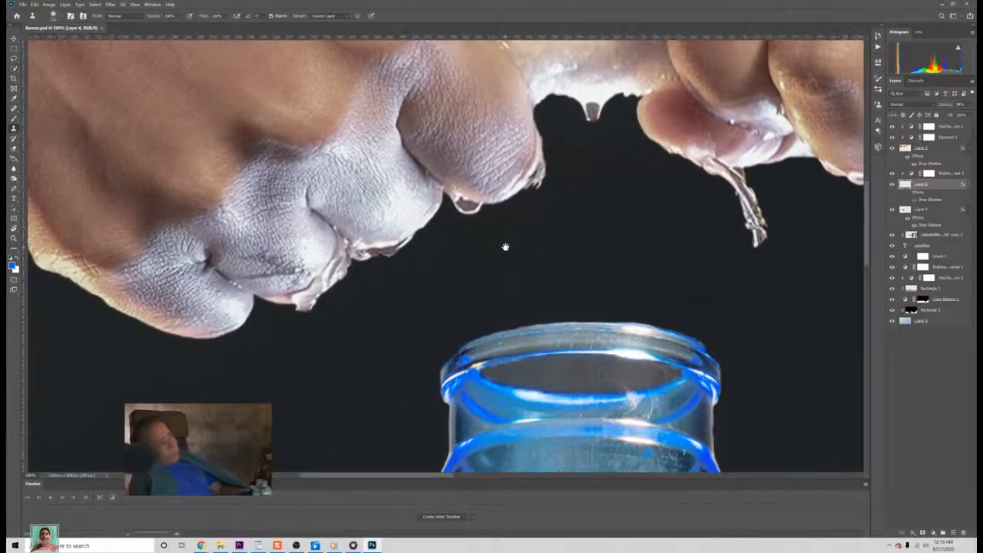
pyautogui.hotkey('ctrl', '-')
pyautogui.hotkey('ctrl', '-')
pyautogui.hotkey('ctrl', '-')
pyautogui.hotkey('ctrl', '-')
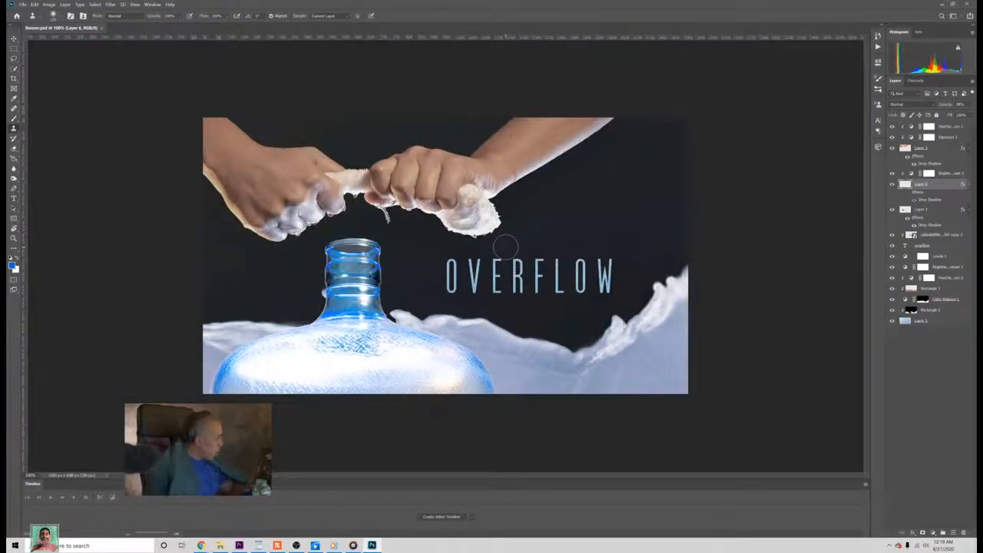
pyautogui.press('v')
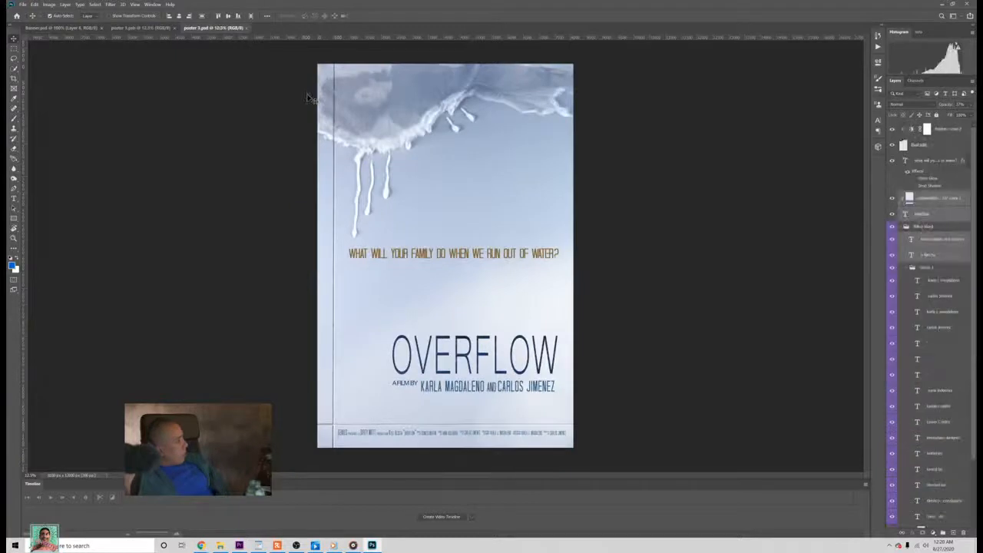
# Step: Check poster 1 and close the extra poster 3.psd document, keeping the poster 3 version with the orange title open
pyautogui.click(154, 27)
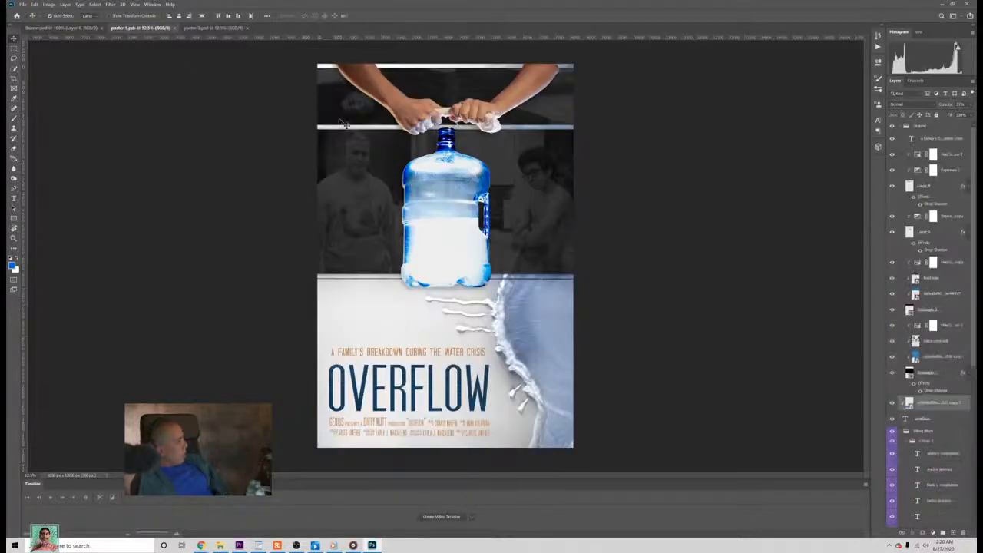
pyautogui.click(210, 28)
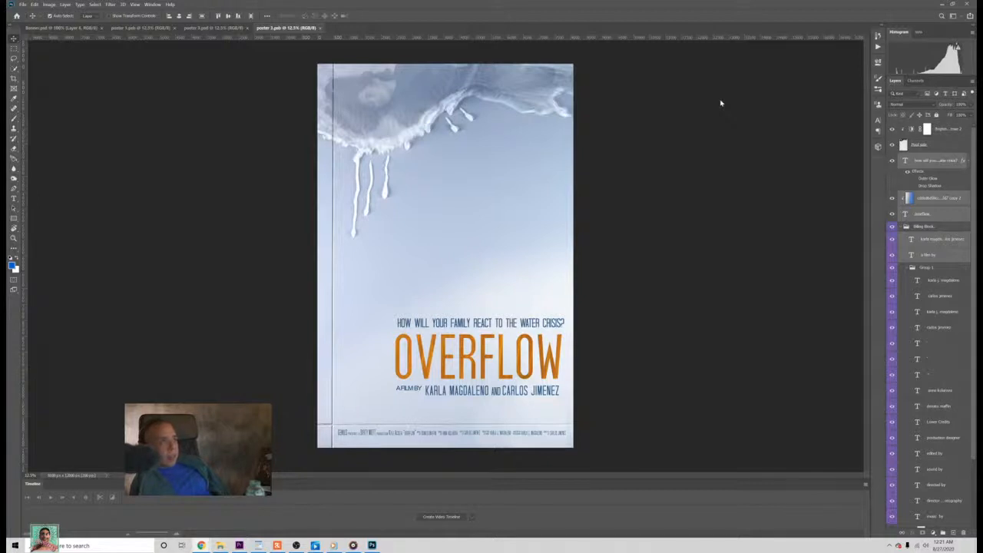
pyautogui.click(246, 27)
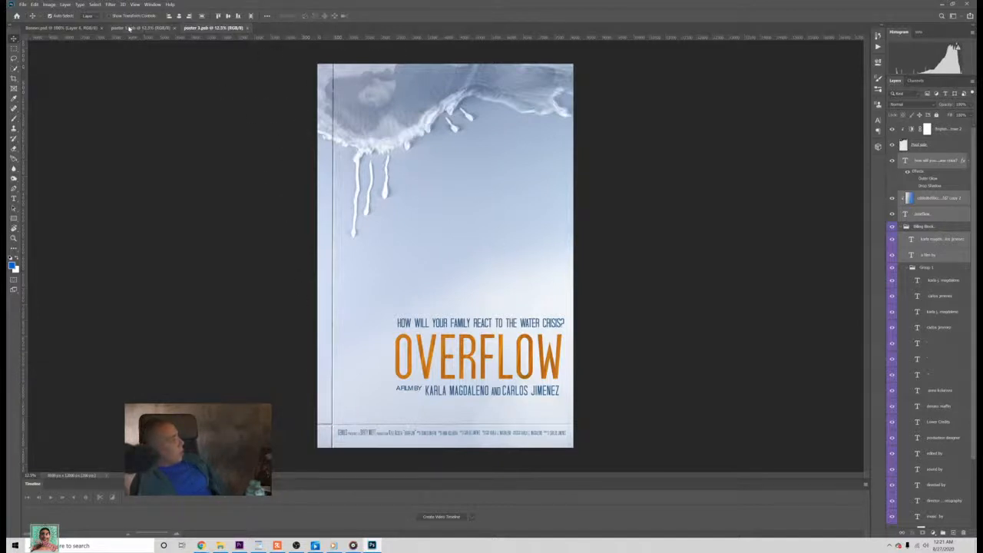
# Step: Compare the water-bottle design of poster 1 with the orange-titled design of poster 3, ending on poster 1
pyautogui.click(140, 28)
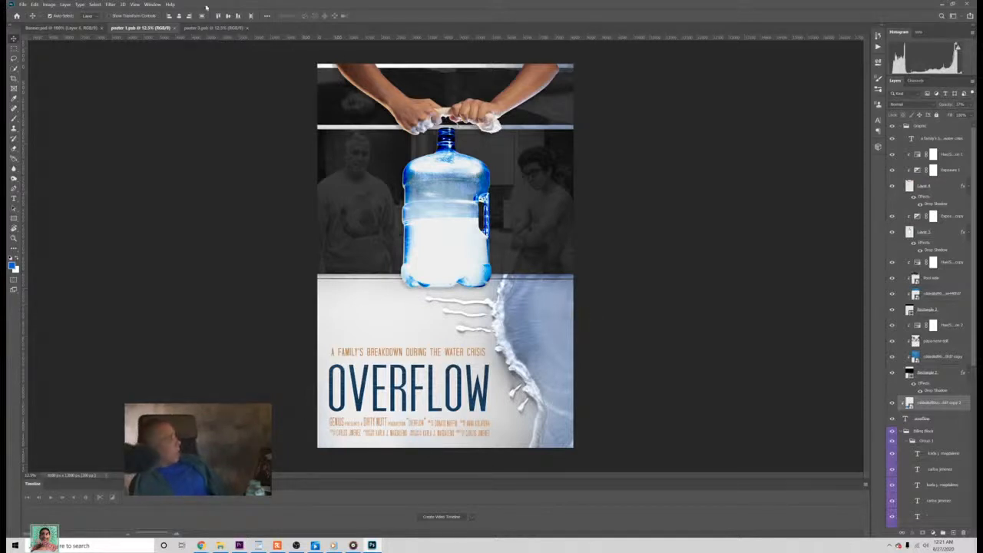
pyautogui.click(216, 28)
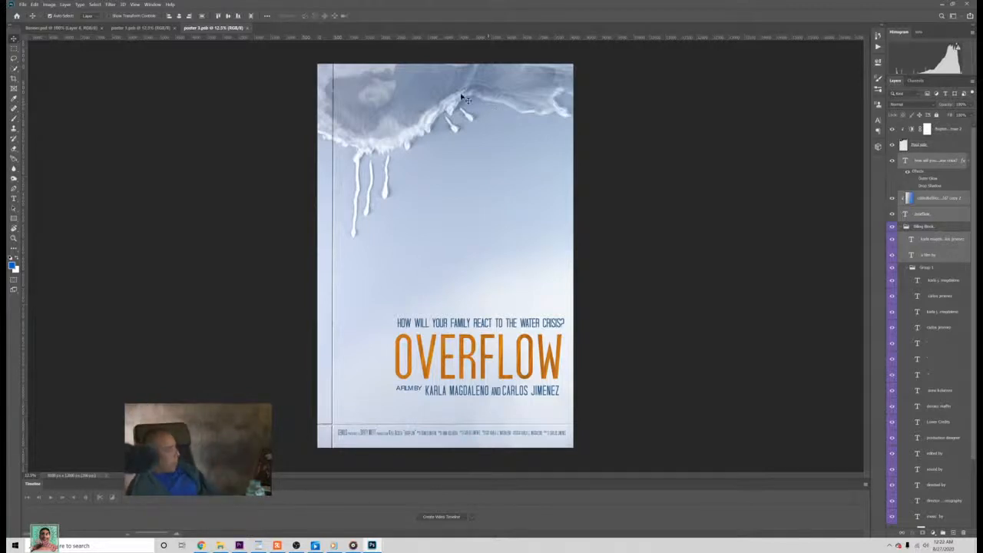
pyautogui.click(163, 29)
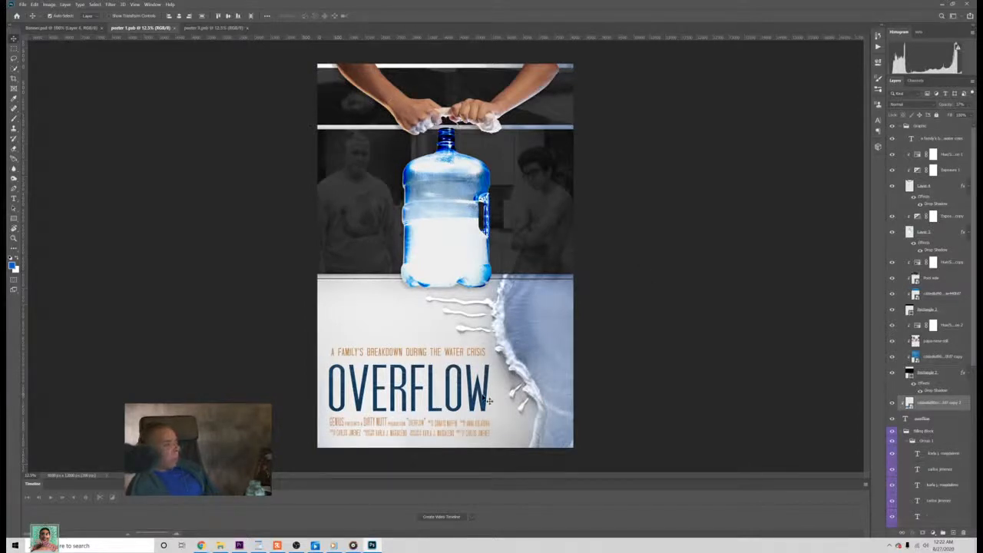
pyautogui.click(229, 30)
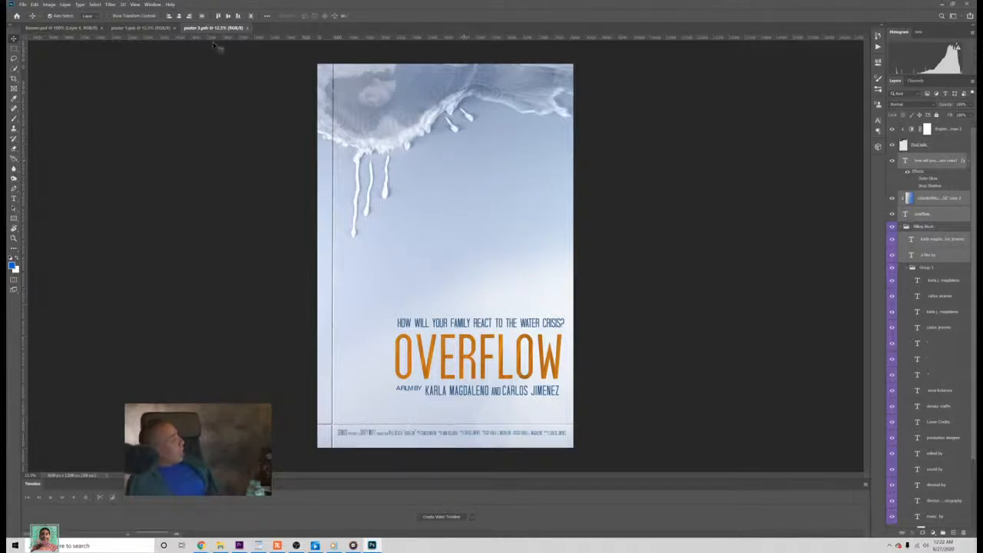
pyautogui.click(142, 28)
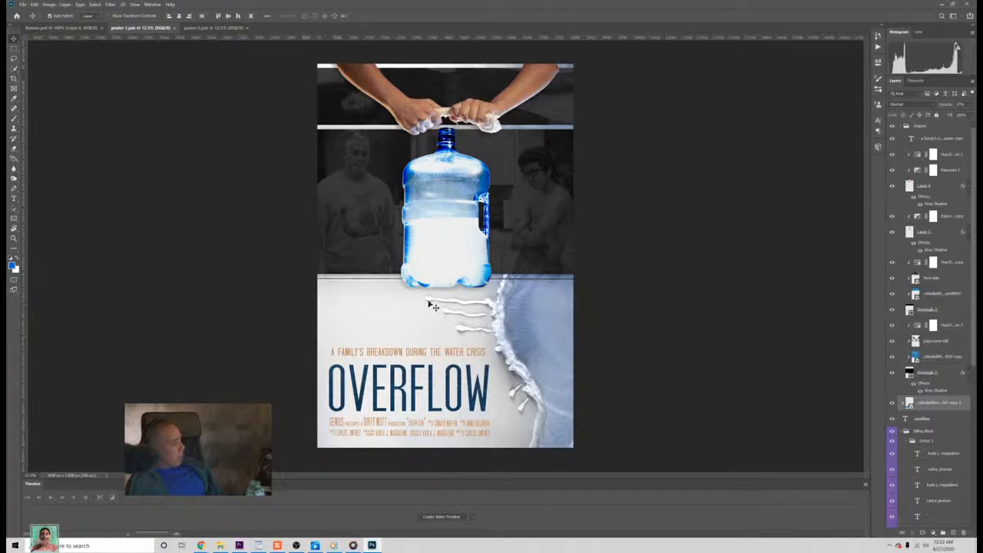
# Step: Inspect poster 1's dark middle panel by hiding and showing the photo of the men and its clipping rectangle
pyautogui.click(358, 208)
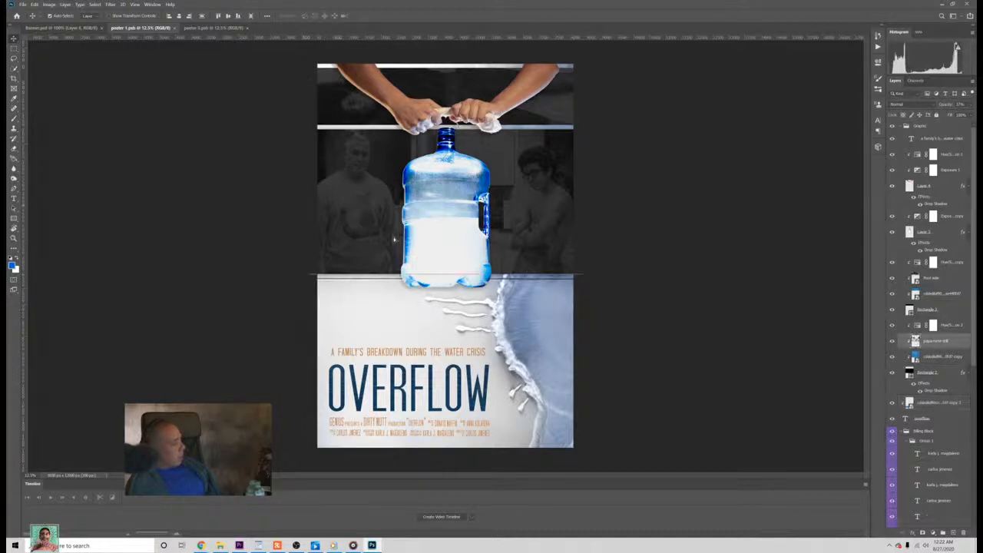
pyautogui.click(892, 341)
pyautogui.click(892, 341)
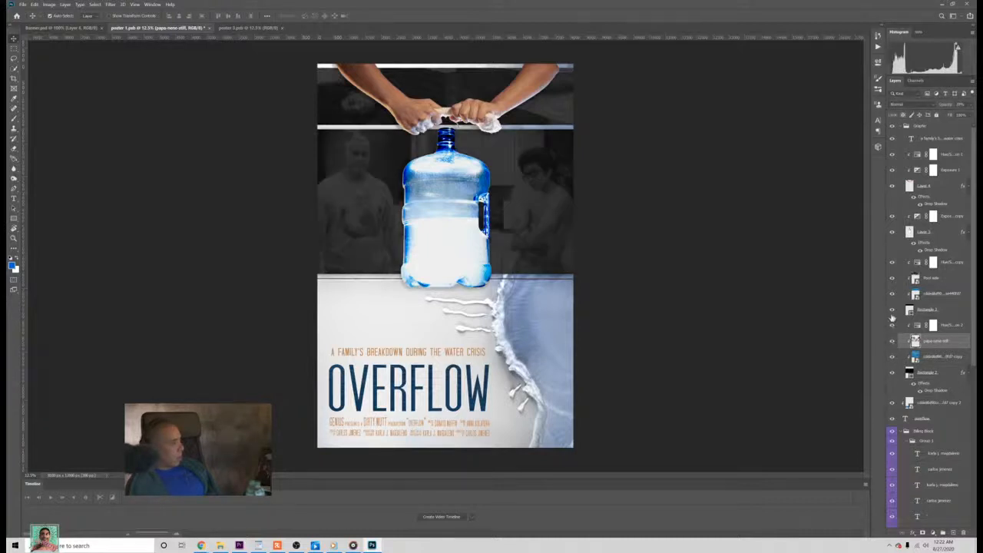
pyautogui.click(892, 372)
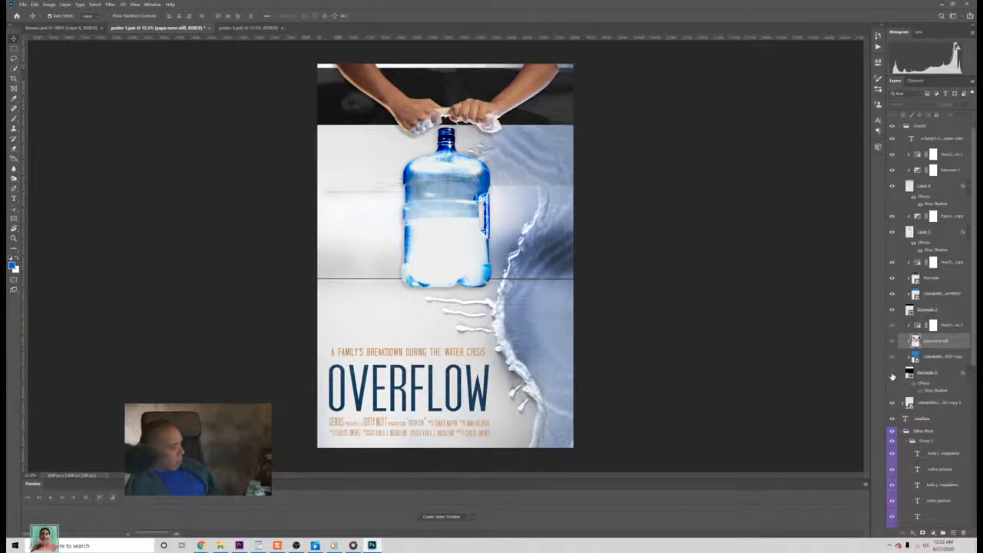
pyautogui.click(891, 372)
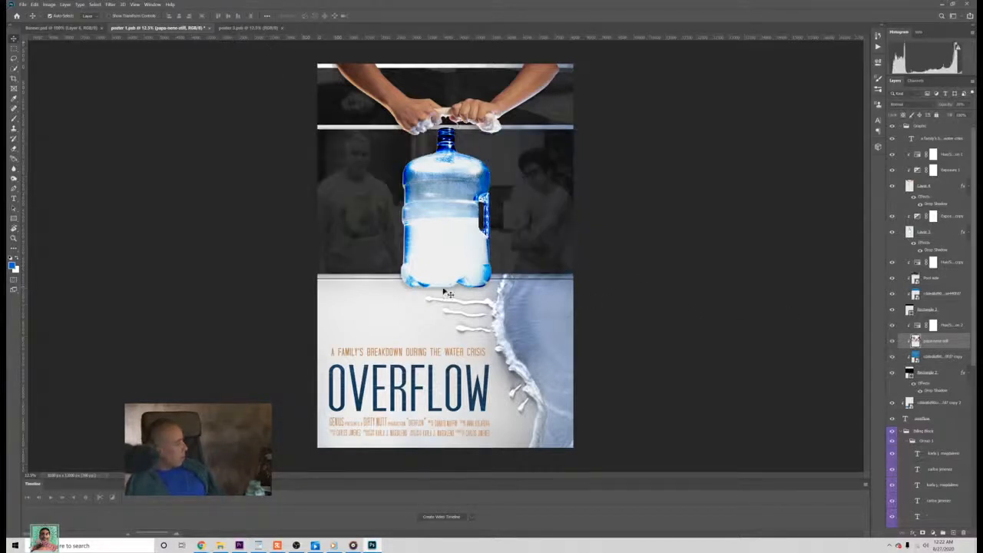
# Step: Compare poster 3 with poster 1 again, and check both against the OVERFLOW banner
pyautogui.click(261, 29)
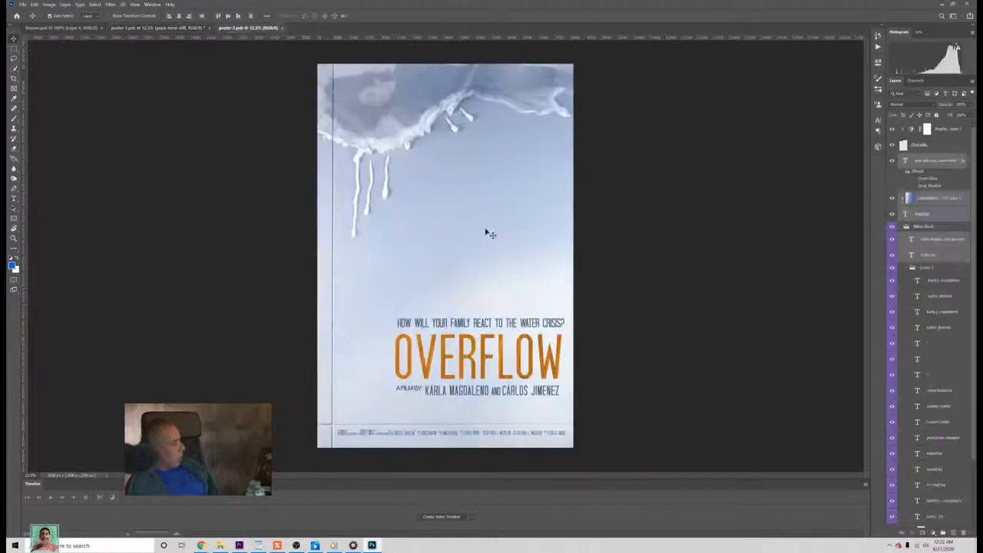
pyautogui.click(157, 28)
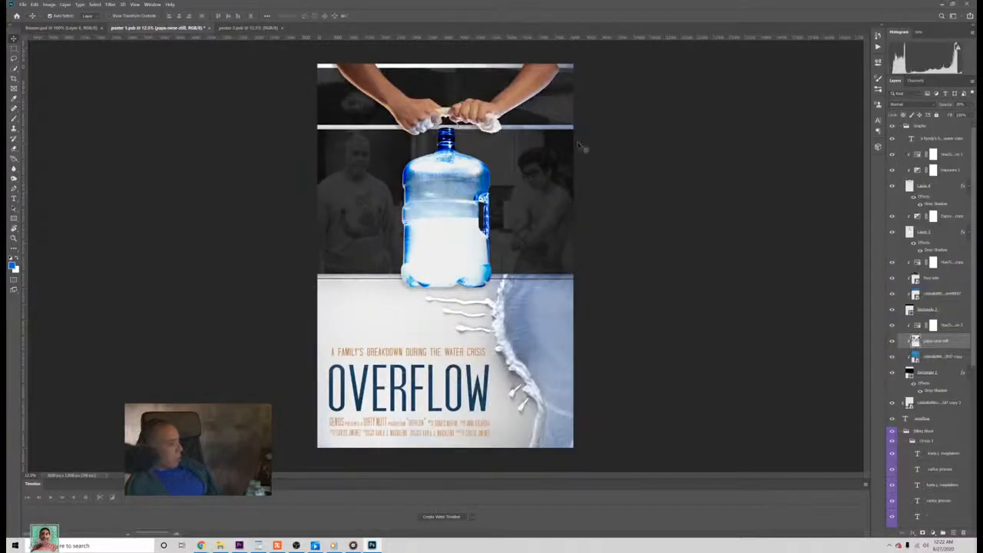
pyautogui.hotkey('ctrl', 'Tab')
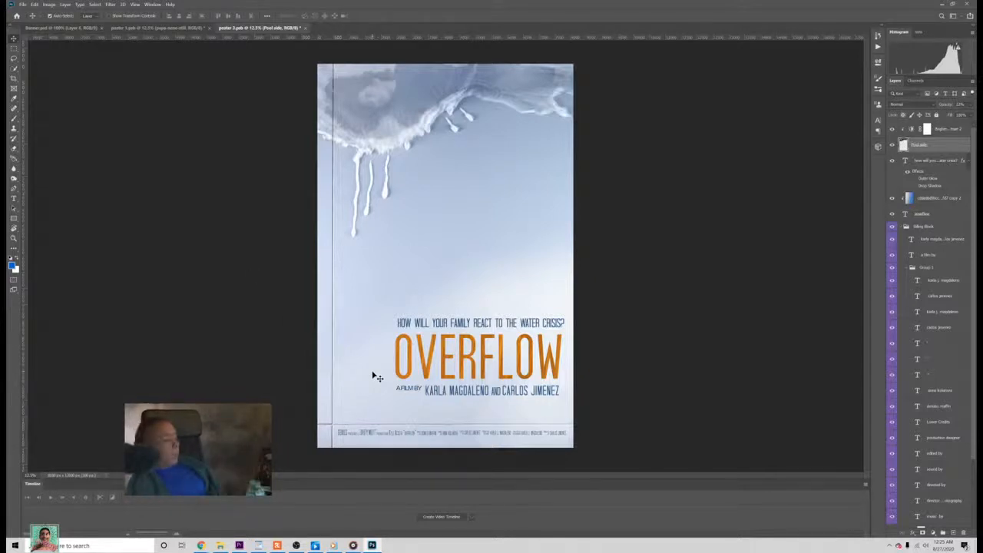
pyautogui.click(198, 28)
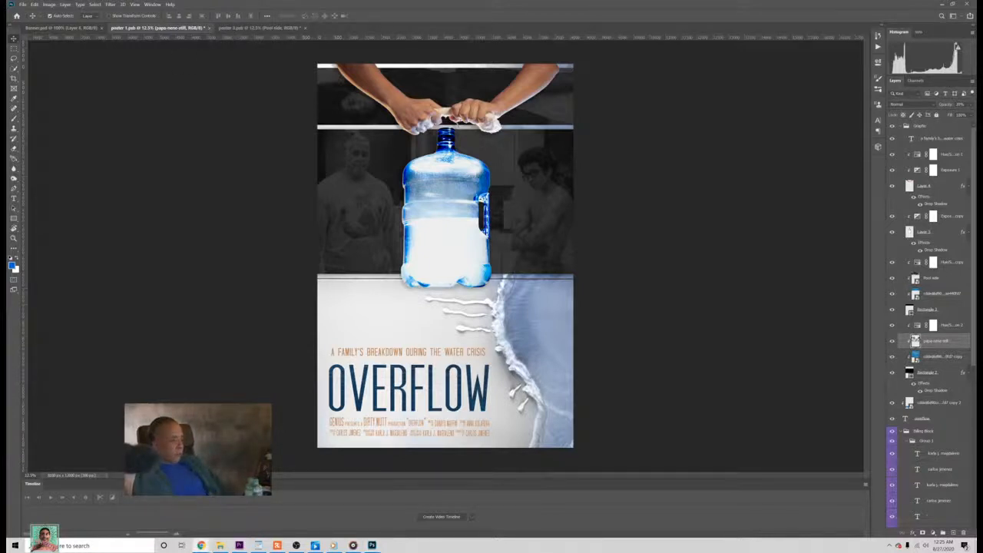
pyautogui.click(260, 28)
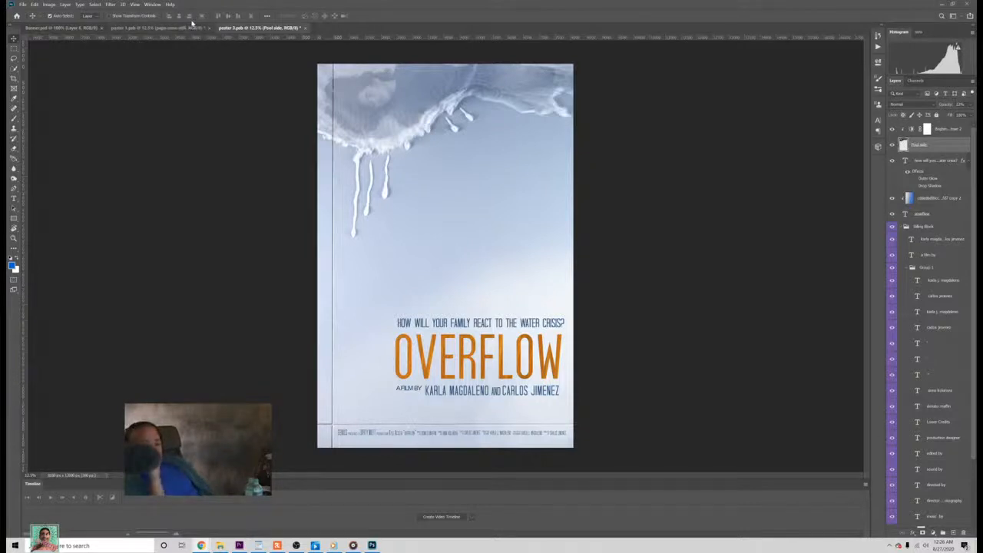
pyautogui.click(191, 28)
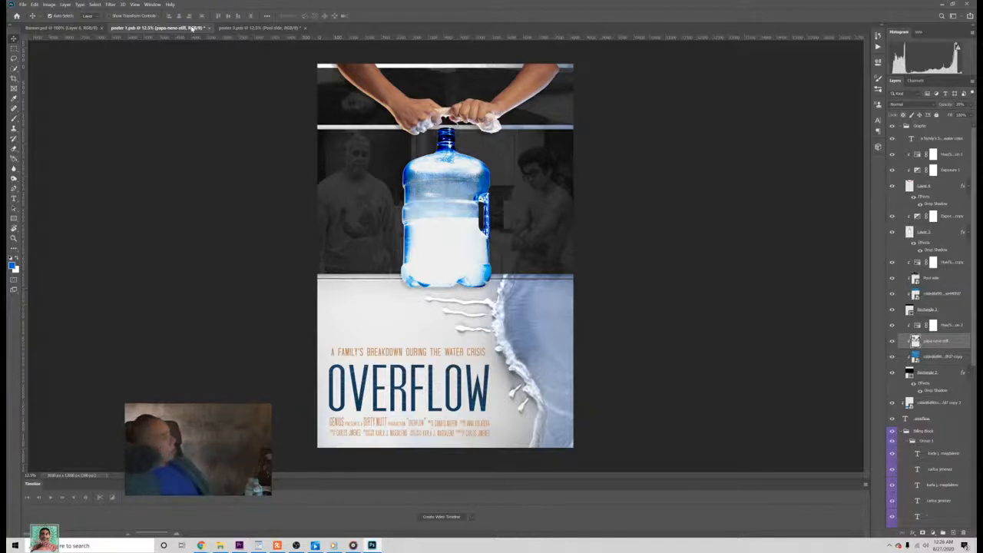
pyautogui.click(250, 28)
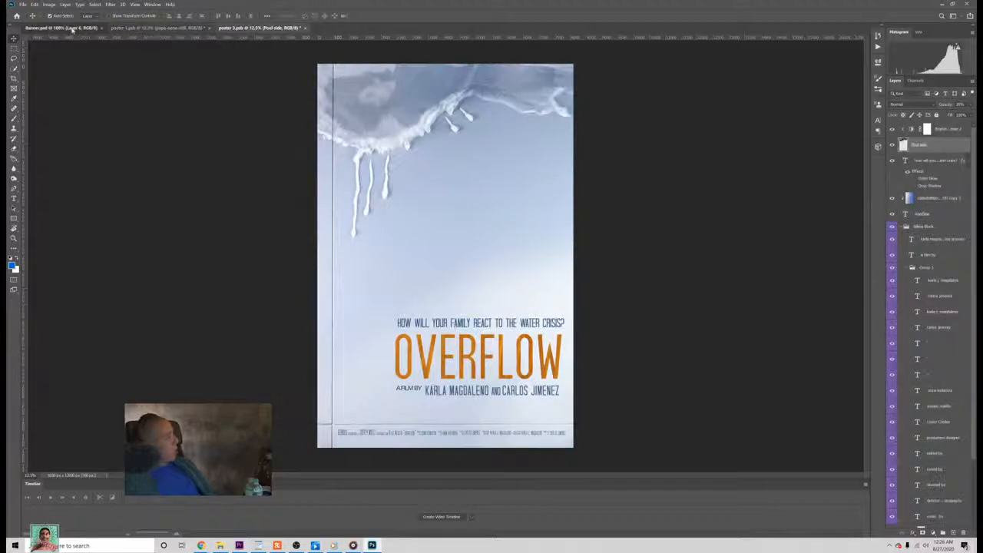
pyautogui.click(73, 27)
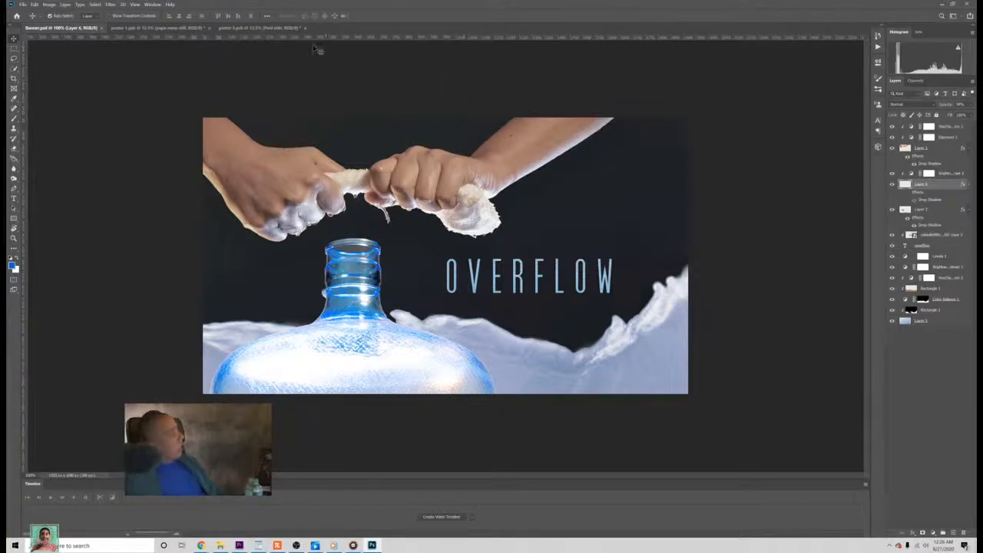
pyautogui.click(278, 29)
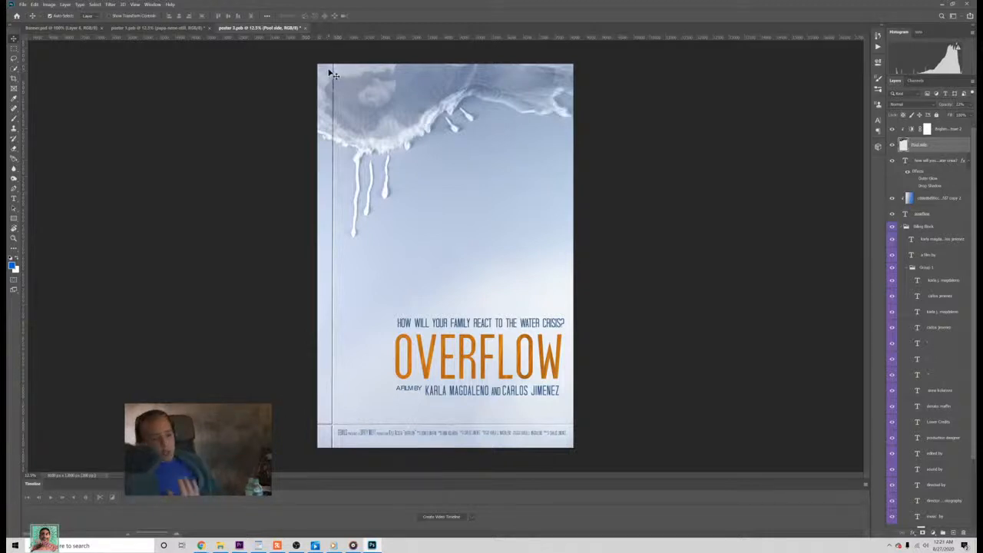
# Step: Inspect how poster 1's pool background is built by hiding and showing Layer 10 copy 2, Layer 10 copy 4 and Layer 10 copy
pyautogui.hotkey('ctrl', 'shift', 'Tab')
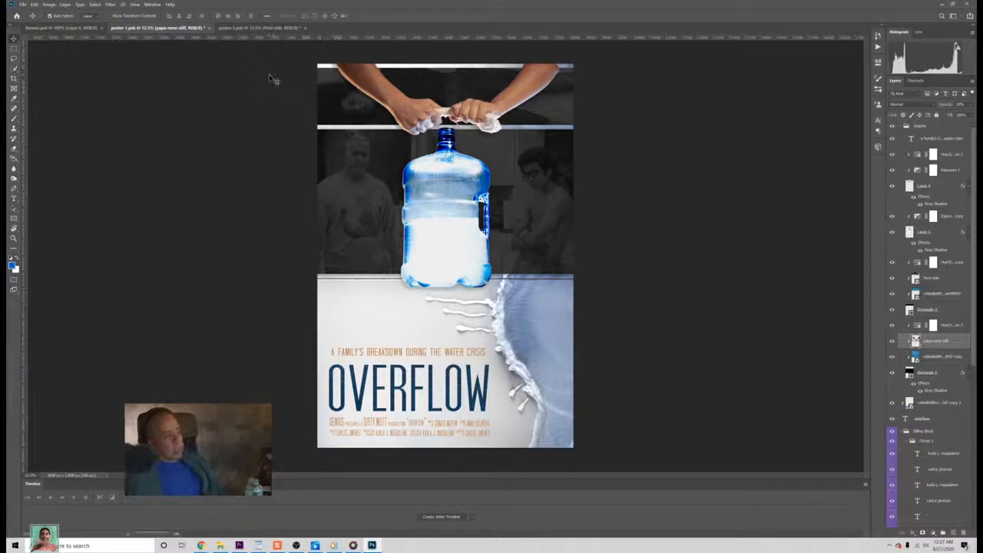
pyautogui.click(515, 356)
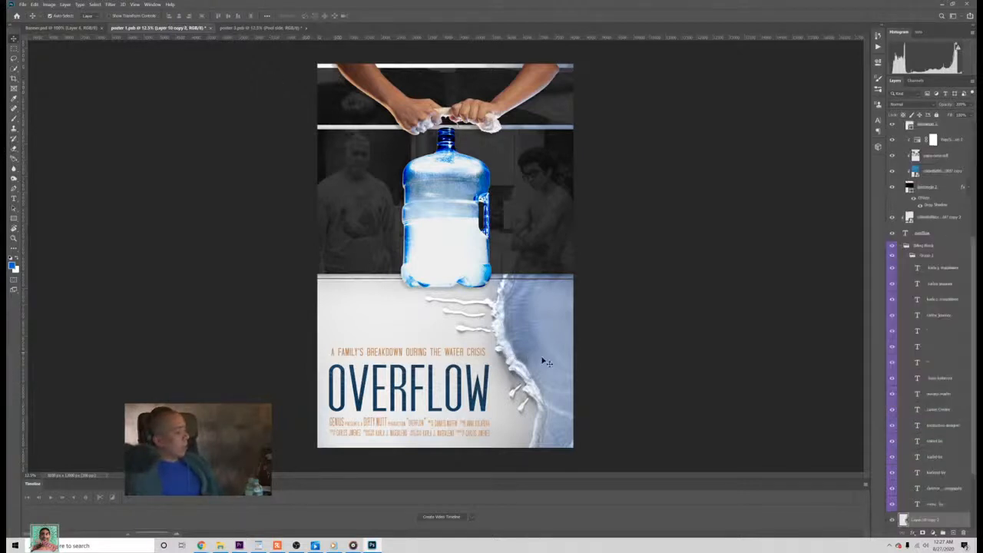
pyautogui.scroll(-2, 890, 495)
pyautogui.click(891, 453)
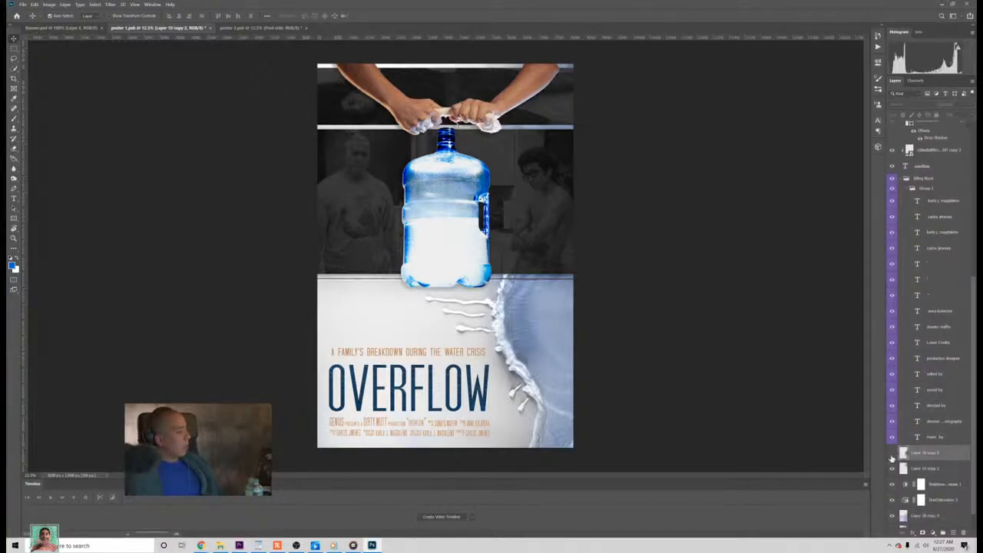
pyautogui.click(891, 455)
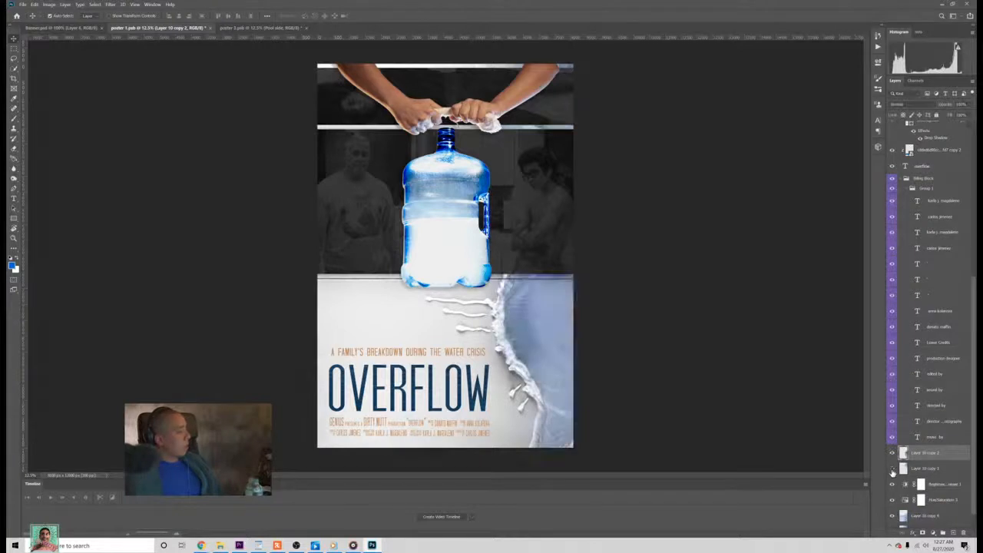
pyautogui.click(892, 518)
pyautogui.click(893, 519)
pyautogui.scroll(-1, 894, 519)
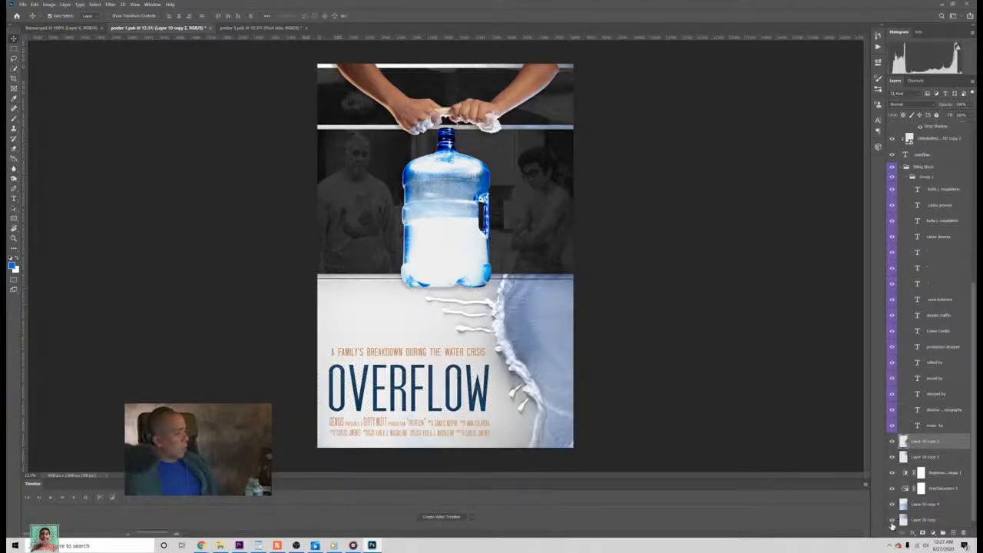
pyautogui.click(891, 520)
pyautogui.click(892, 520)
# Step: Compare poster 3 with poster 1, and copy poster 1's Layer 10 copy 4 into poster 3 above the pool side layer
pyautogui.click(265, 28)
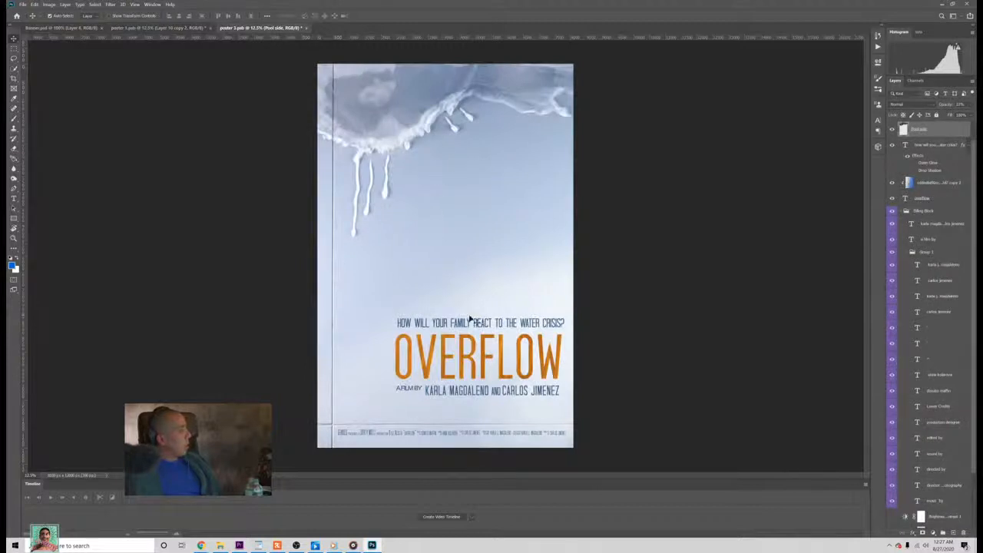
pyautogui.click(194, 30)
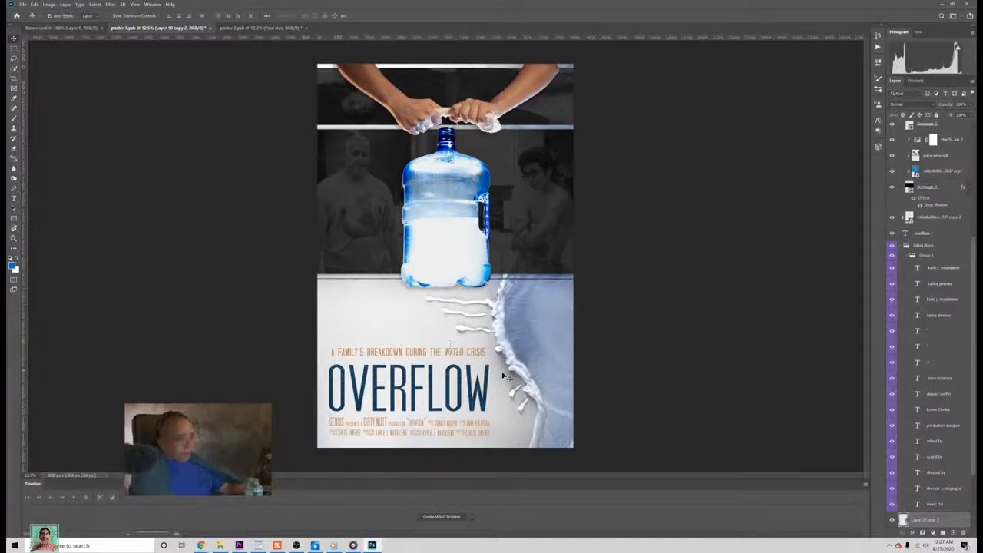
pyautogui.scroll(-3, 894, 518)
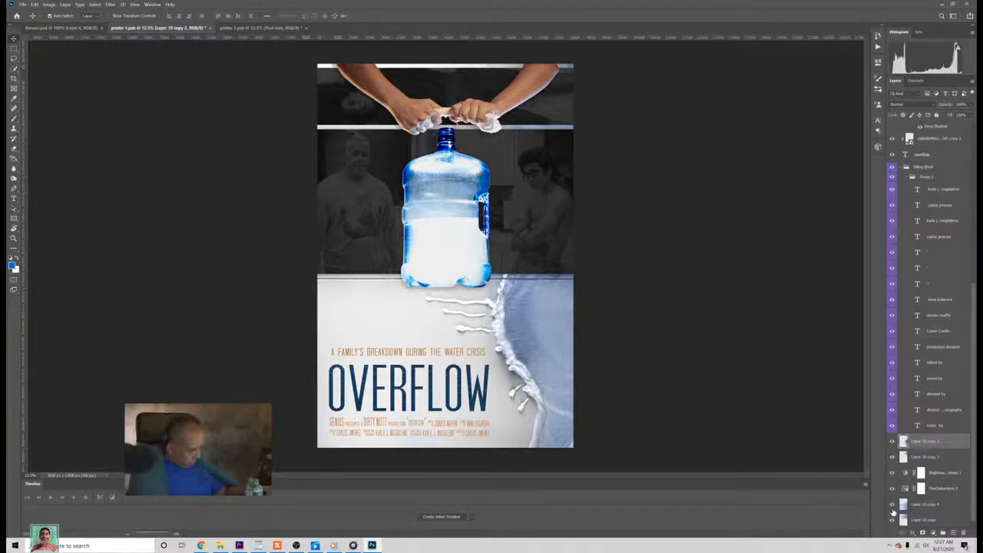
pyautogui.click(891, 505)
pyautogui.click(891, 506)
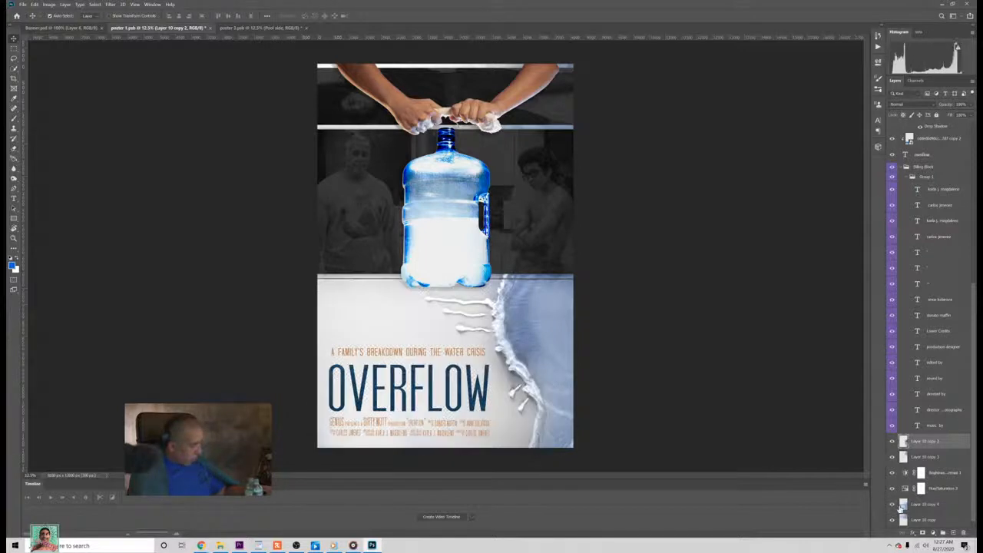
pyautogui.click(272, 27)
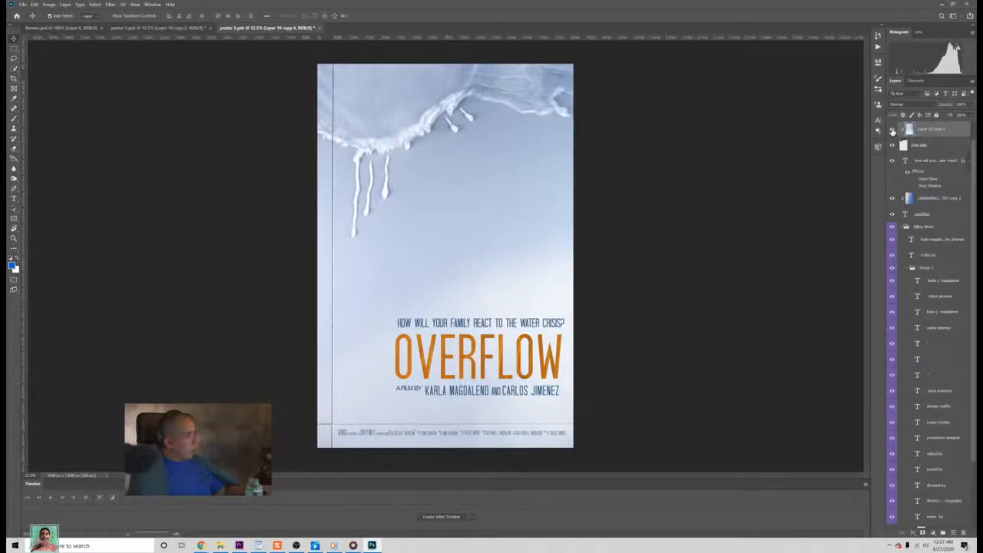
# Step: Check the effect of Layer 10 copy 4 on poster 3 by hiding and showing it
pyautogui.click(892, 130)
pyautogui.click(892, 131)
pyautogui.click(892, 130)
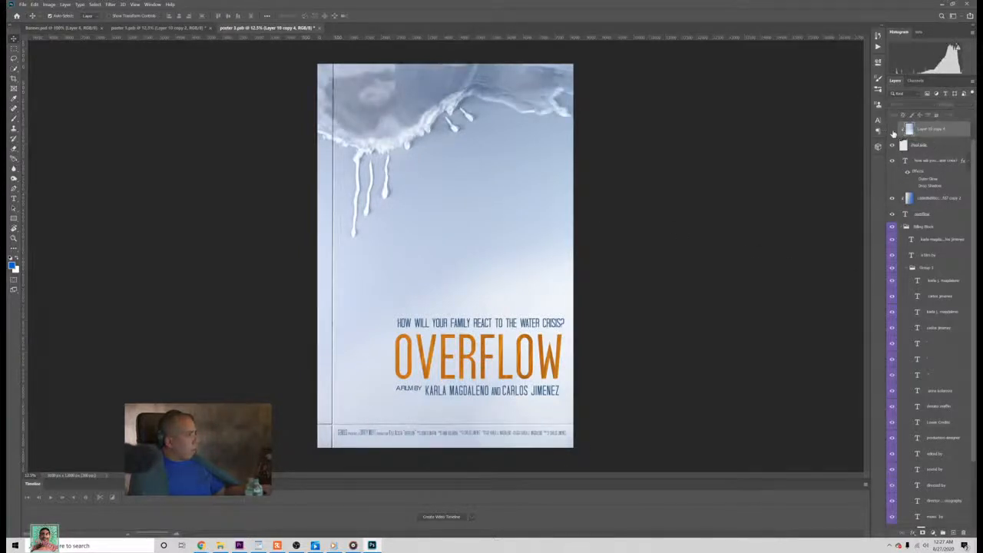
pyautogui.click(892, 130)
# Step: Copy poster 1's background Brightness/Contrast and Hue/Saturation adjustment layers into poster 3 above Layer 10 copy 4
pyautogui.click(197, 29)
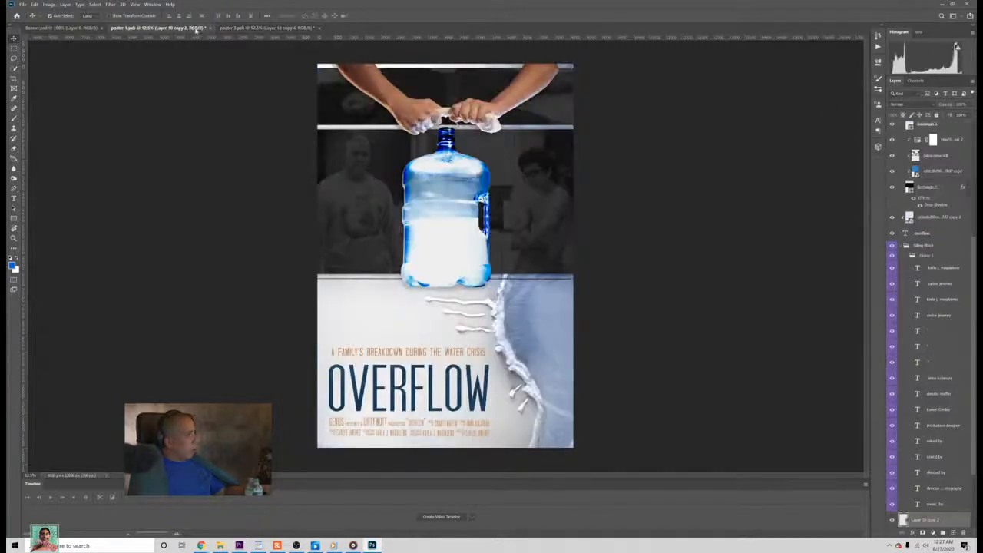
pyautogui.scroll(-3, 949, 515)
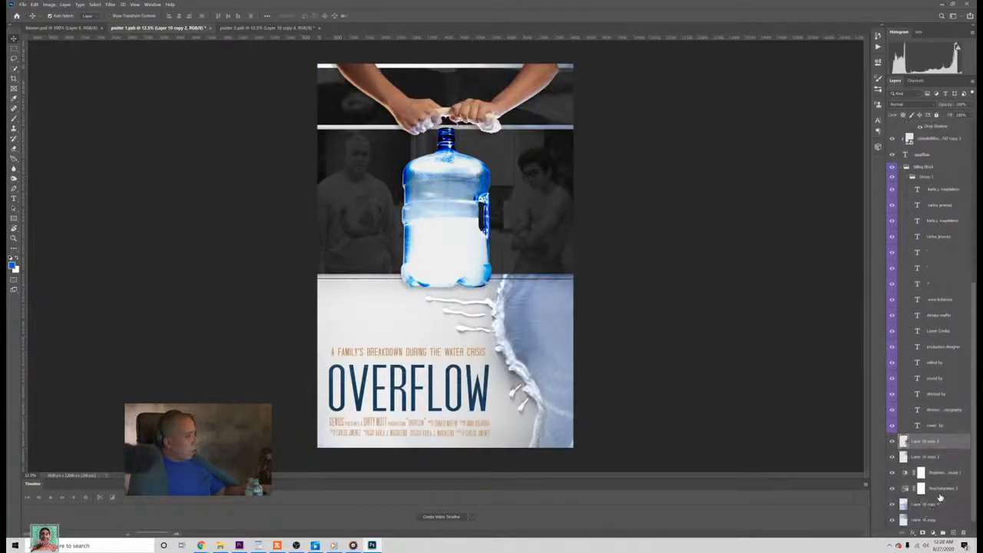
pyautogui.keyDown('ctrl'); pyautogui.click(939, 492); pyautogui.keyUp('ctrl')
pyautogui.keyDown('ctrl'); pyautogui.click(940, 478); pyautogui.keyUp('ctrl')
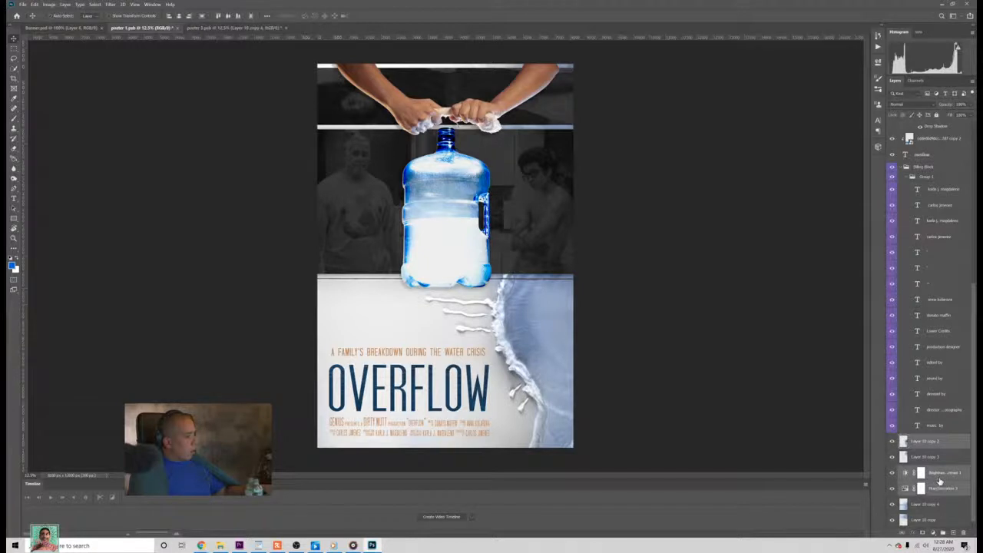
pyautogui.click(940, 458)
pyautogui.click(943, 477)
pyautogui.keyDown('ctrl'); pyautogui.click(945, 489); pyautogui.keyUp('ctrl')
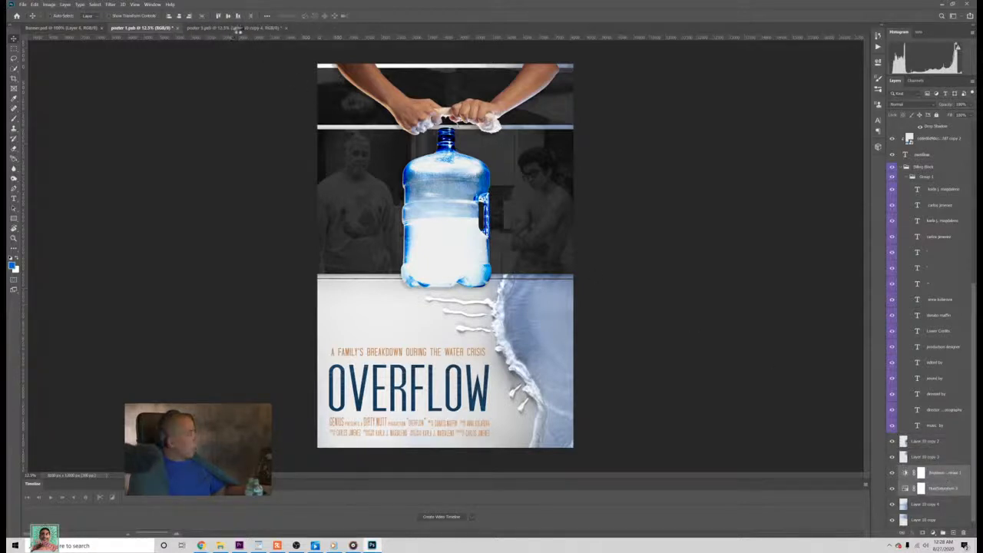
pyautogui.hotkey('ctrl', 'e')
pyautogui.click(238, 28)
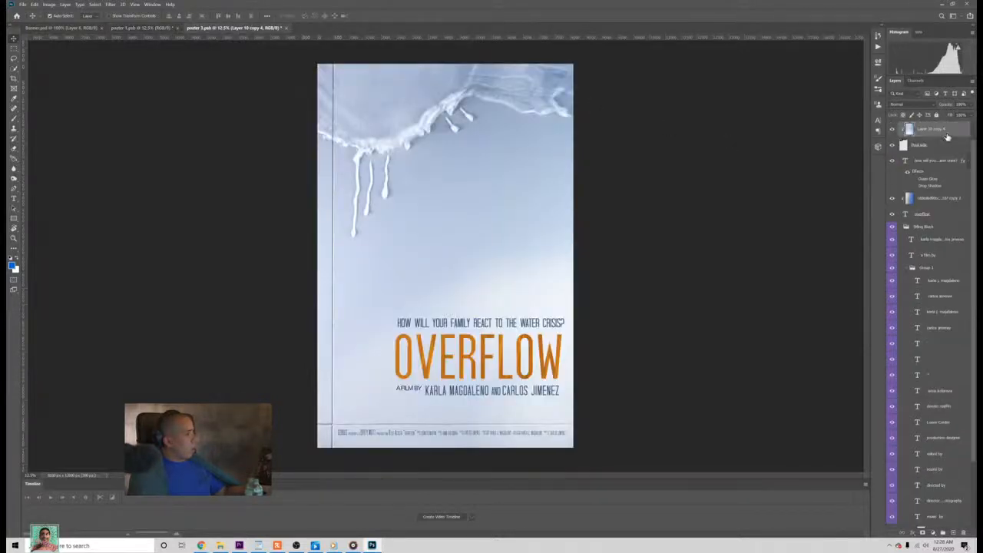
pyautogui.hotkey('ctrl', 'v')
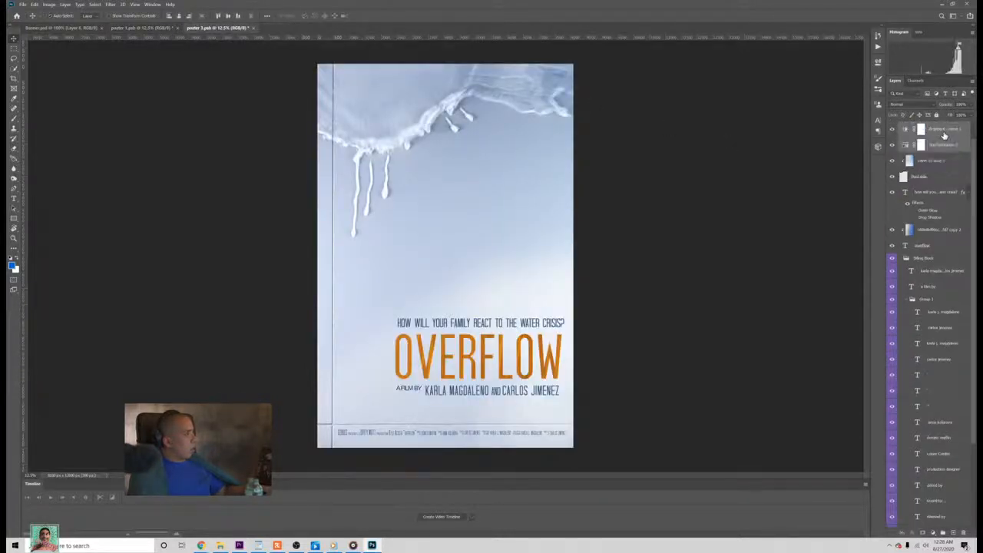
# Step: Return to poster 1 and inspect Layer 10 copy 2 of its pool background by hiding and showing it
pyautogui.click(132, 28)
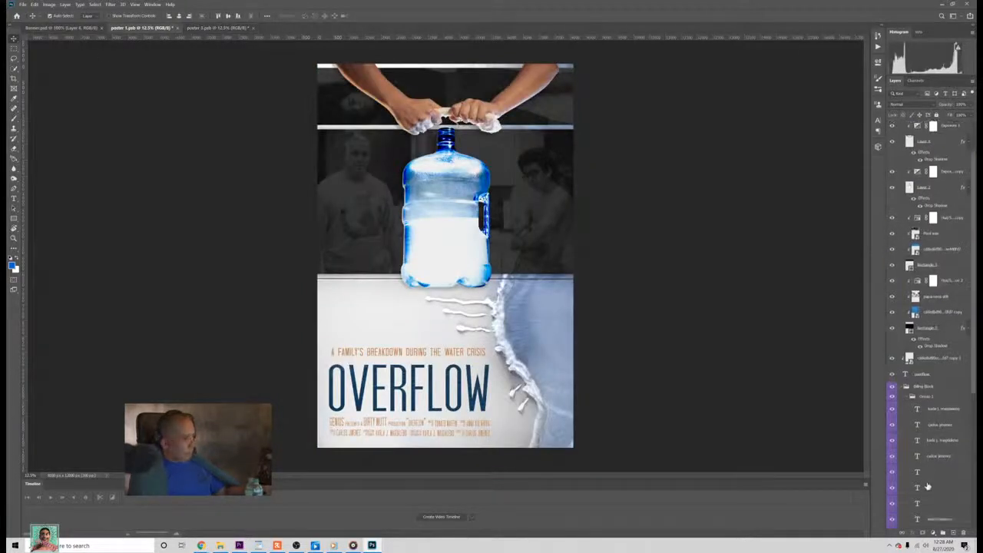
pyautogui.scroll(-6, 927, 486)
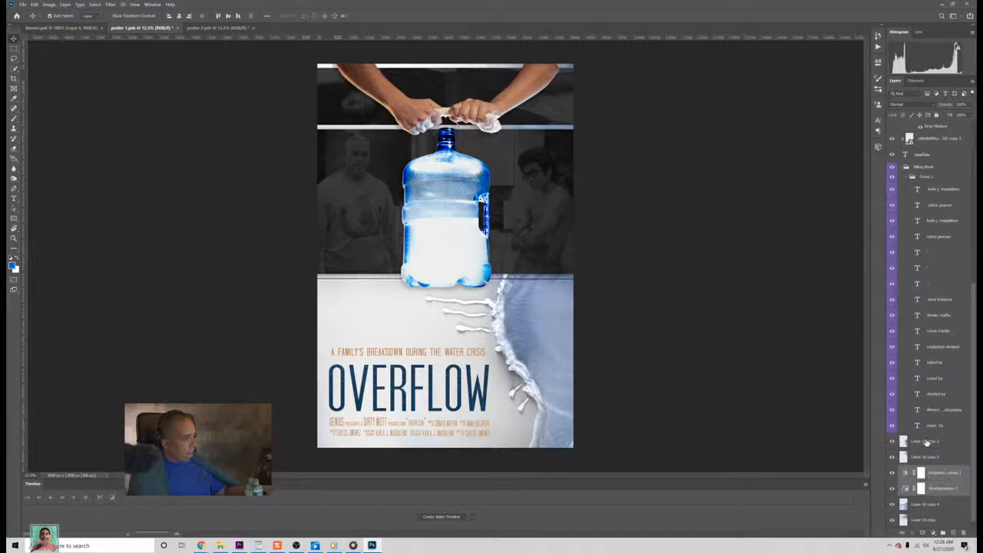
pyautogui.click(928, 443)
pyautogui.click(892, 443)
pyautogui.click(892, 442)
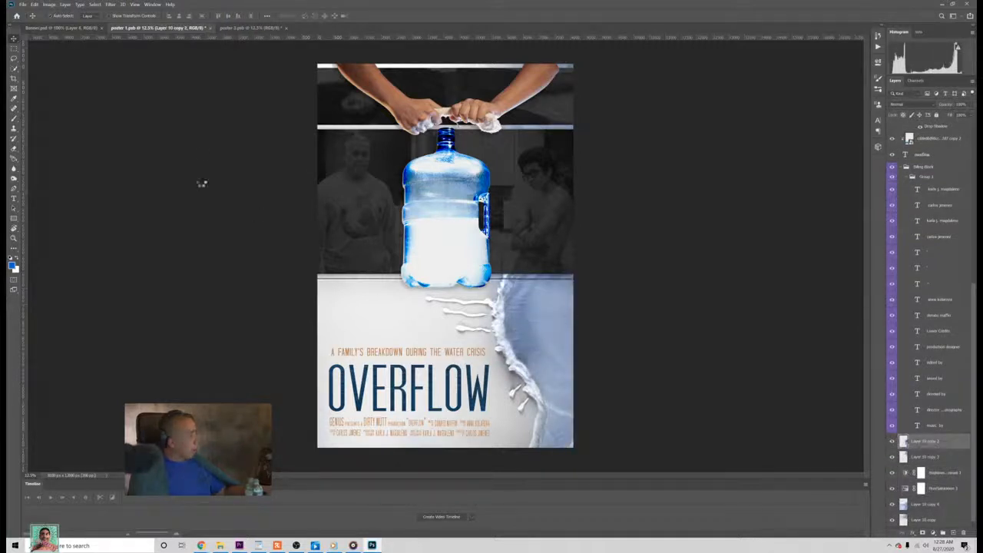
pyautogui.hotkey('ctrl', 'c')
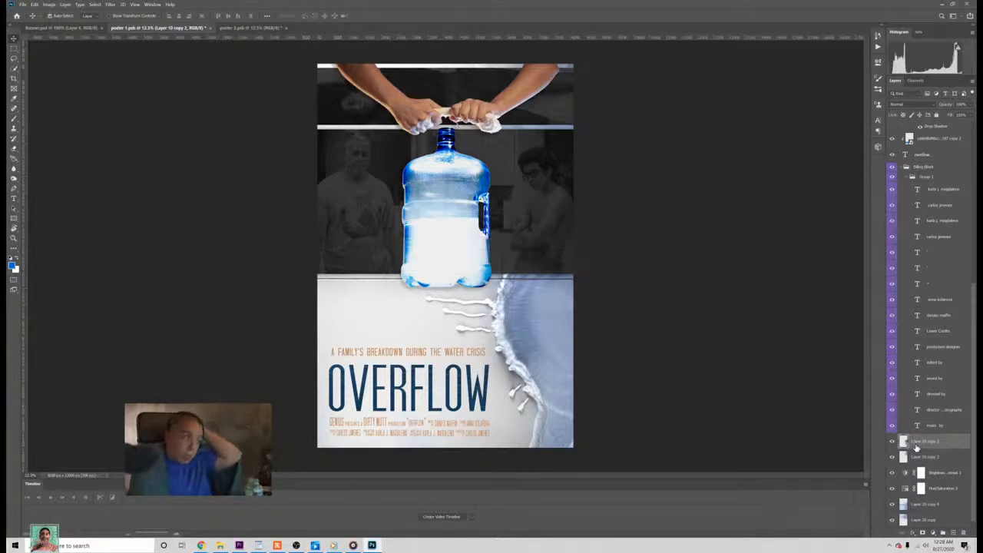
# Step: Try an additional Brightness/Contrast adjustment above poster 3's other layers, and delete it
pyautogui.moveTo(919, 449); pyautogui.dragTo(925, 119)
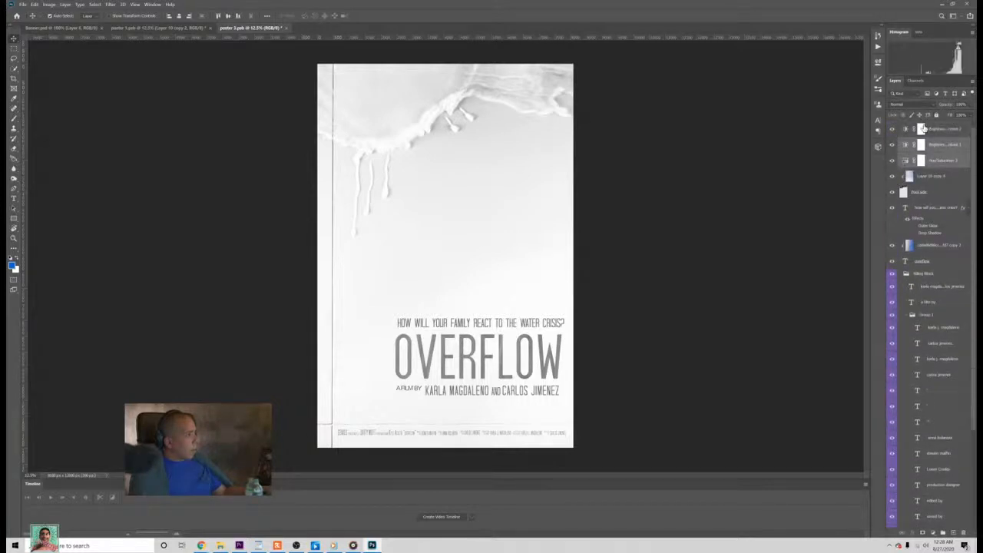
pyautogui.click(946, 198)
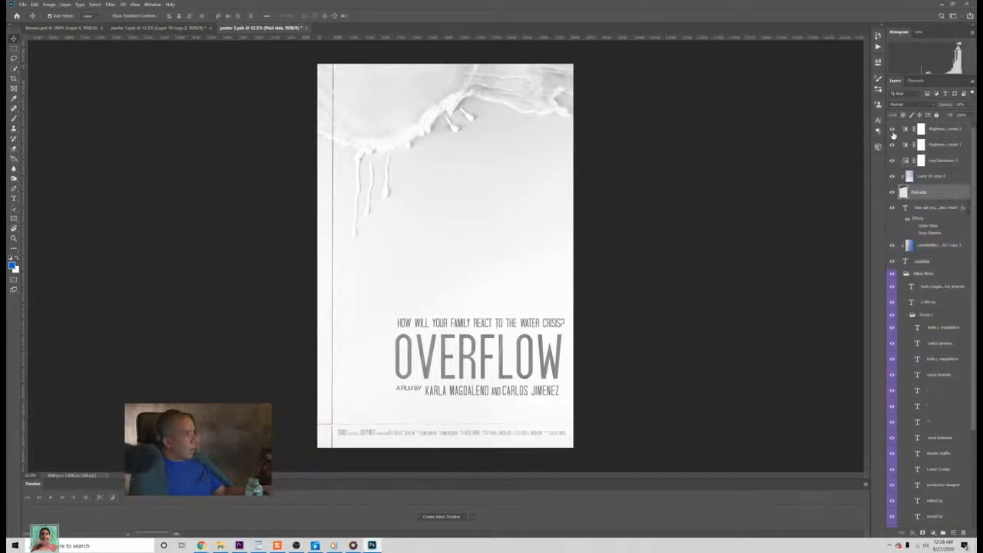
pyautogui.click(892, 133)
pyautogui.click(934, 132)
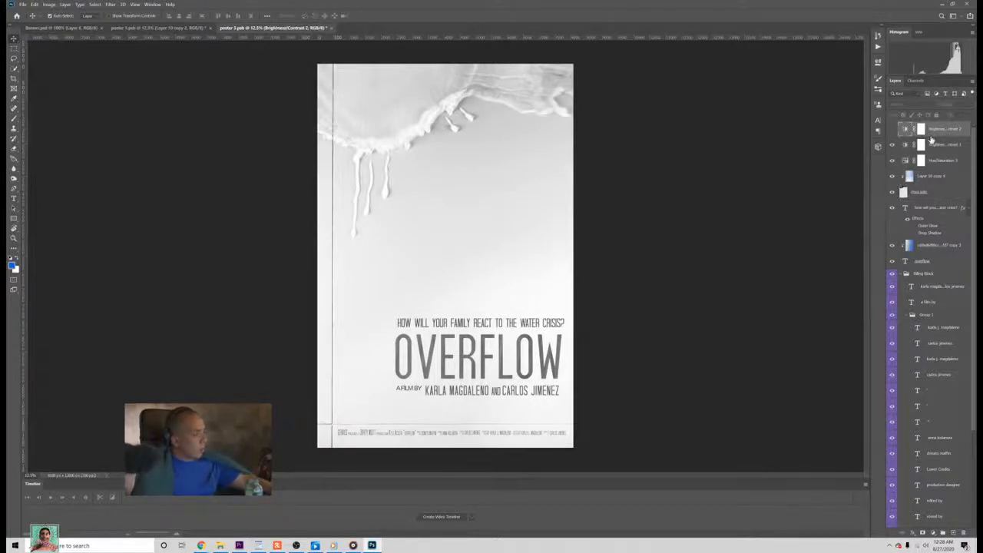
pyautogui.press('Delete')
# Step: Collapse the billing block group and move Layer 10 copy 4 with its Brightness/Contrast and Hue/Saturation adjustments directly above Layer 10
pyautogui.click(900, 259)
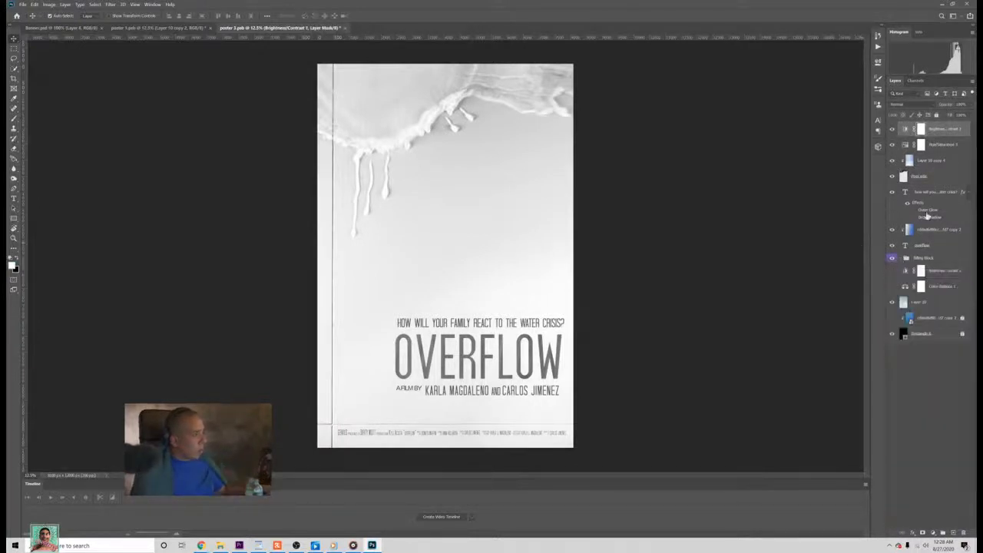
pyautogui.click(938, 161)
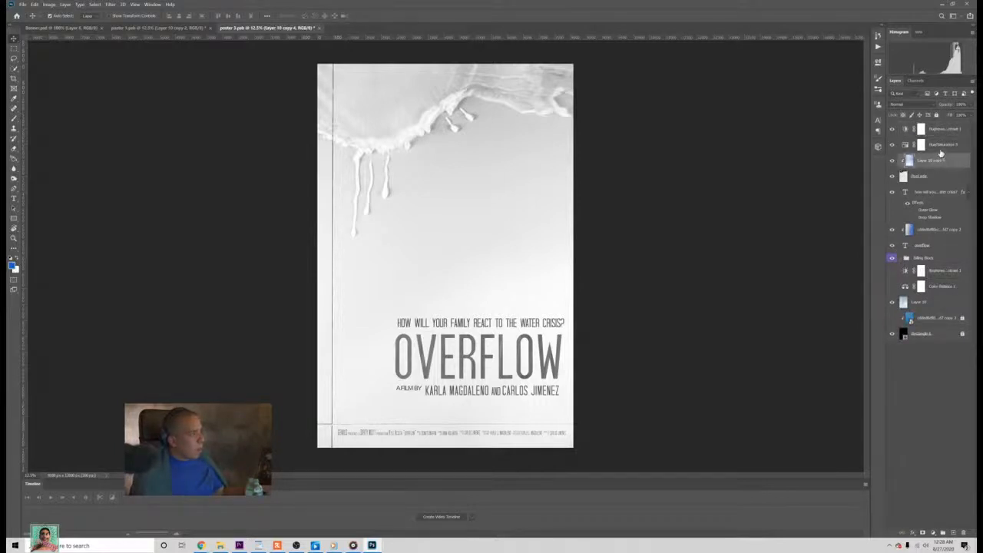
pyautogui.keyDown('shift'); pyautogui.click(938, 145); pyautogui.keyUp('shift')
pyautogui.keyDown('shift'); pyautogui.click(941, 134); pyautogui.keyUp('shift')
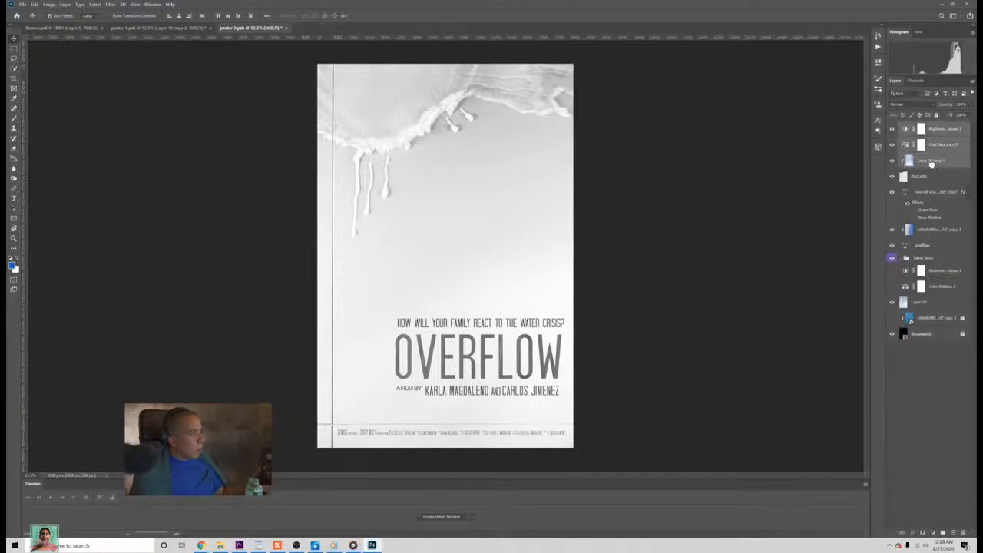
pyautogui.moveTo(931, 163); pyautogui.dragTo(958, 291)
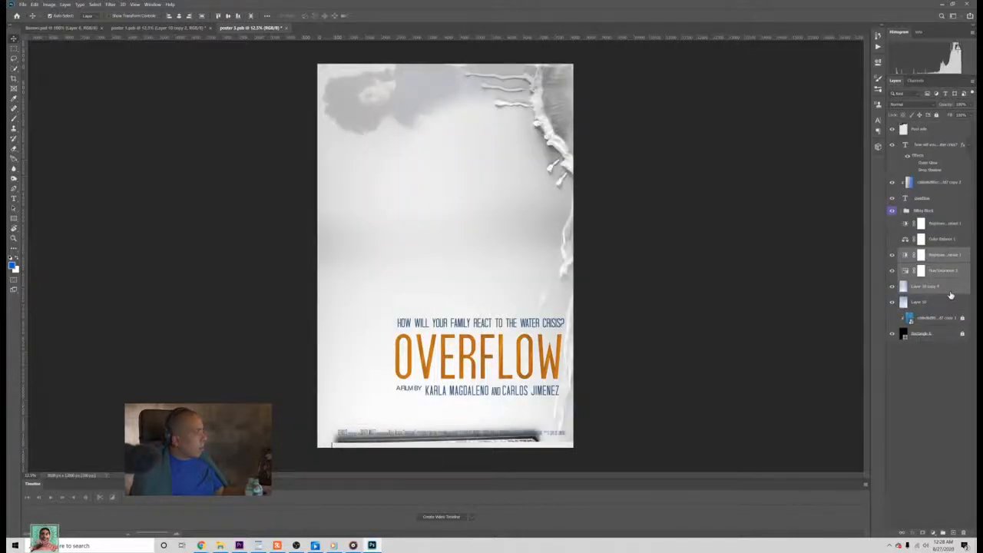
pyautogui.click(956, 378)
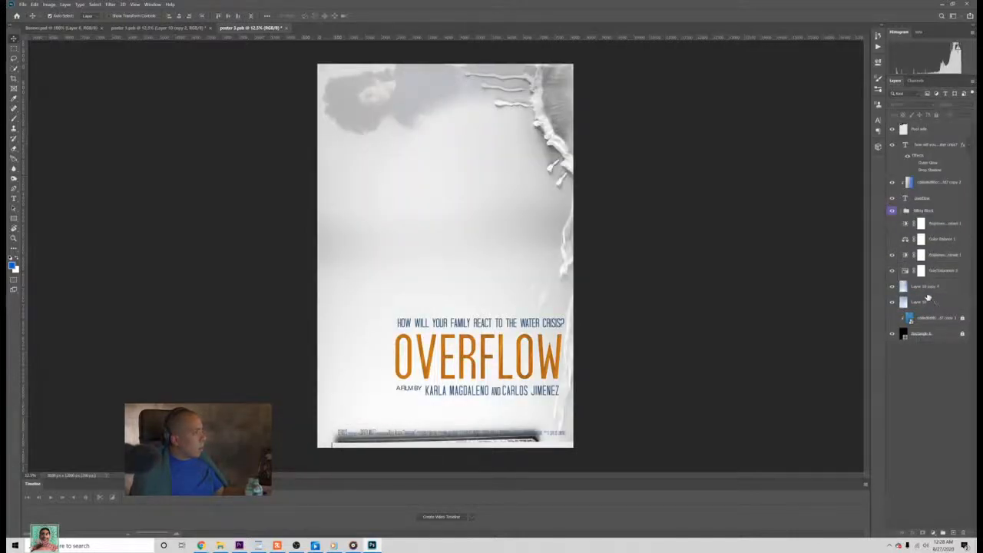
# Step: Rotate Layer 10 copy 4 a quarter turn counterclockwise and position it so the pool edge crosses the poster's top with its drips hanging down
pyautogui.click(924, 289)
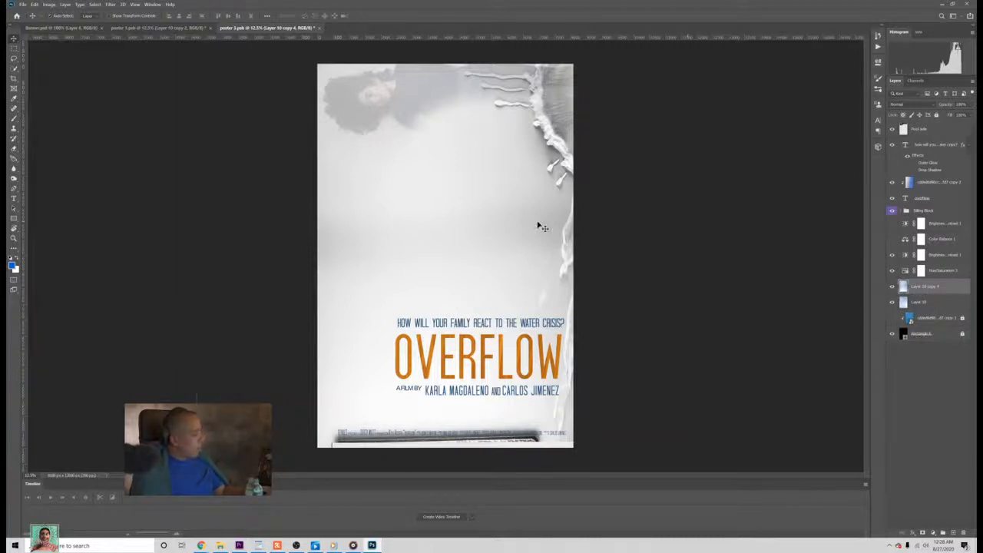
pyautogui.hotkey('ctrl', 't')
pyautogui.moveTo(751, 214); pyautogui.dragTo(472, 17)
pyautogui.moveTo(455, 145); pyautogui.dragTo(467, 187)
pyautogui.press('Return')
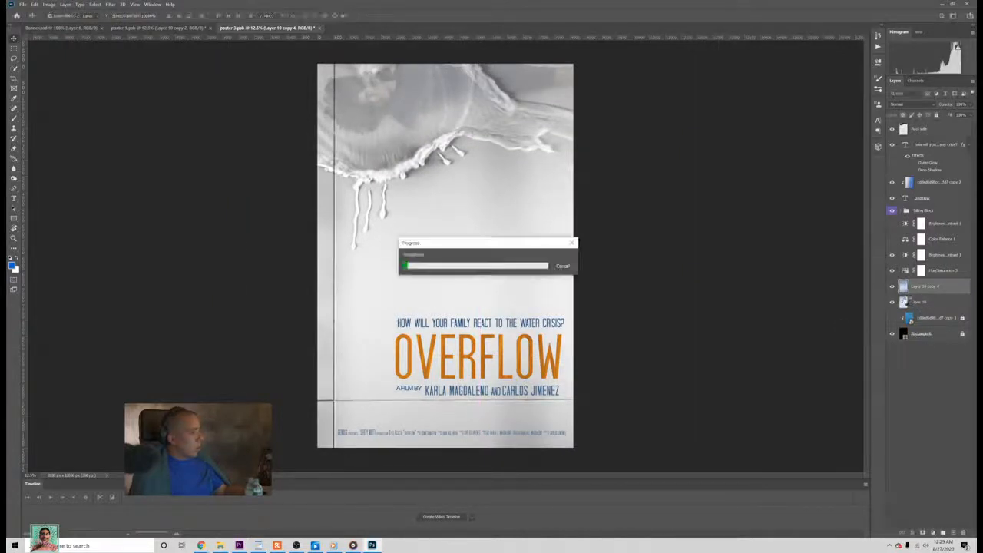
# Step: Compare the rotated Layer 10 copy 4 with Layer 10 by hiding and showing it, and open Layer 10 copy 4 for free transform
pyautogui.click(909, 301)
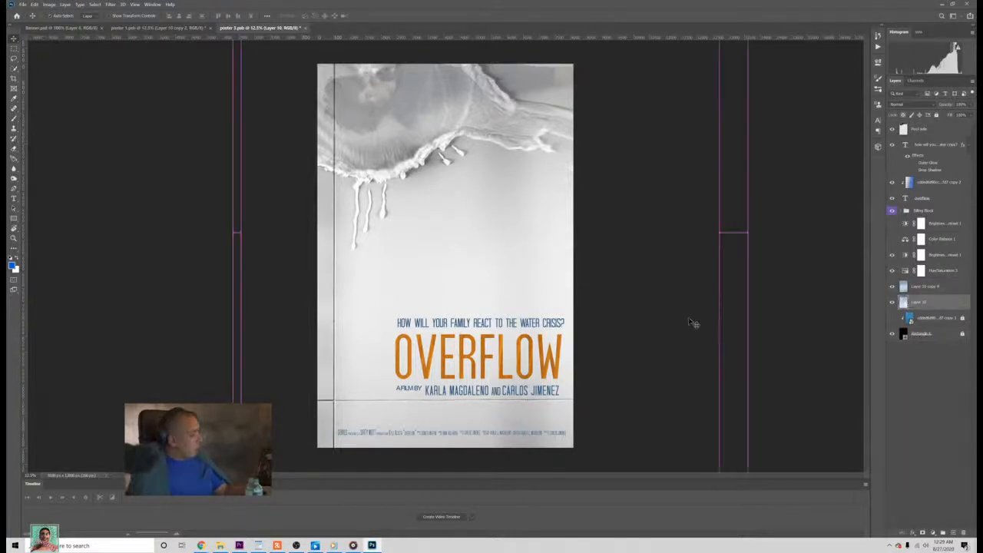
pyautogui.click(892, 286)
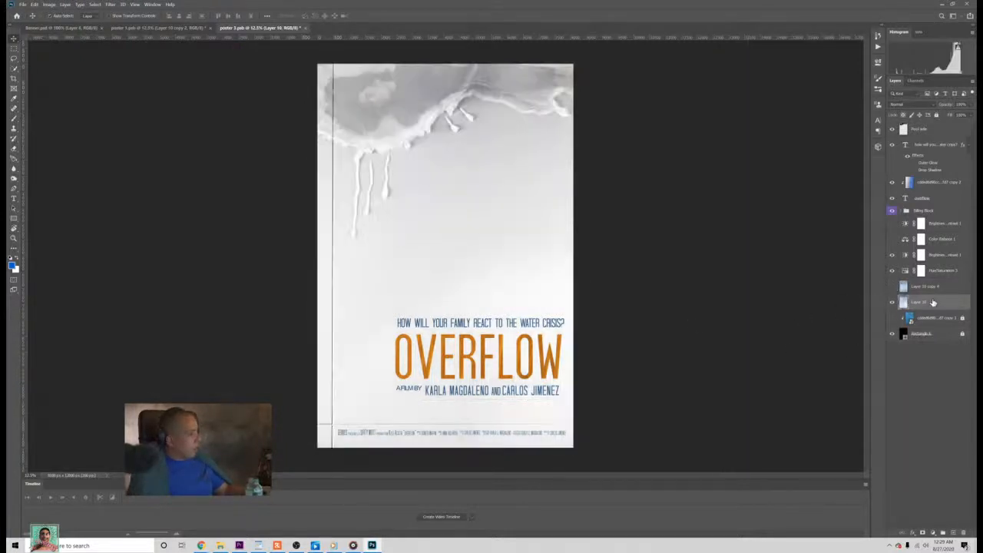
pyautogui.hotkey('ctrl', 't')
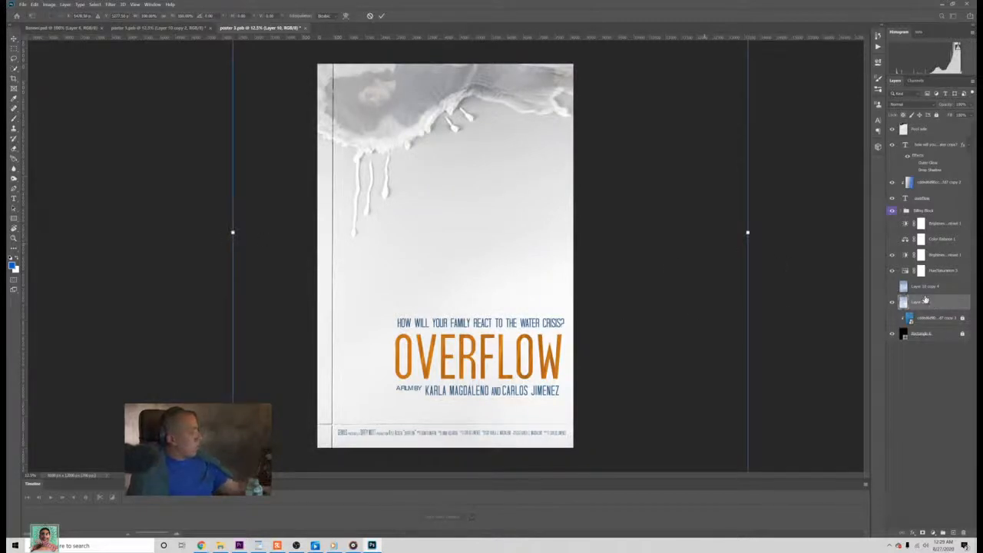
pyautogui.press('Return')
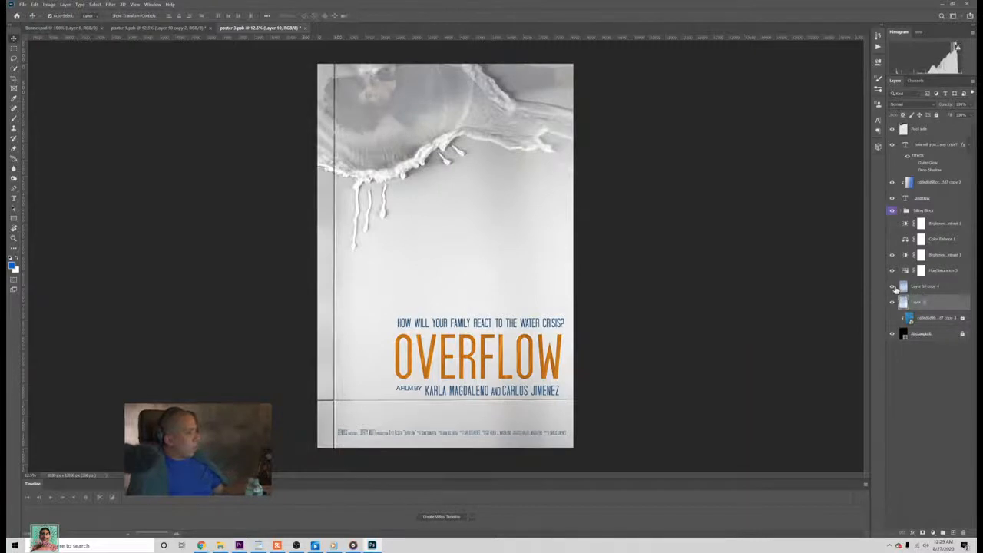
pyautogui.click(949, 290)
pyautogui.hotkey('ctrl', 't')
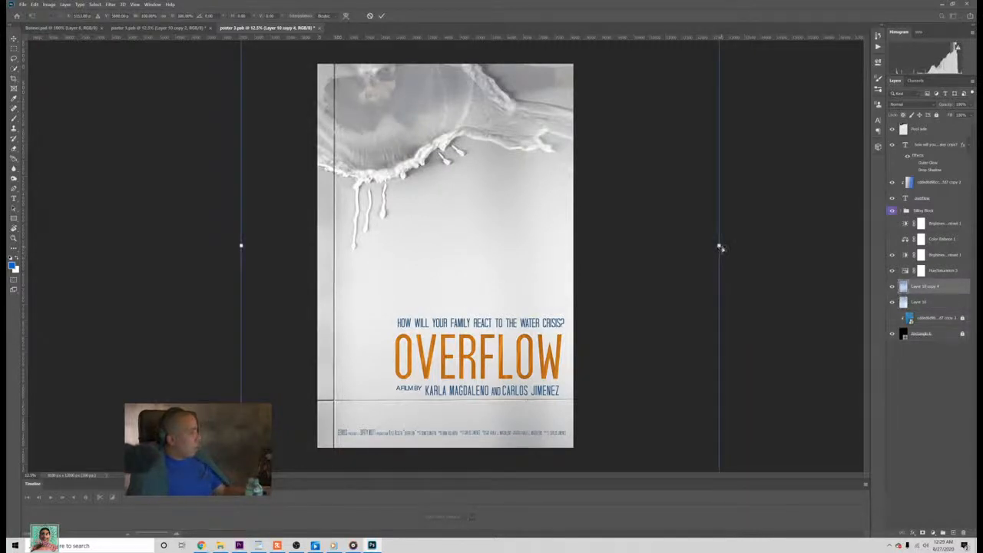
pyautogui.moveTo(720, 248); pyautogui.dragTo(788, 266)
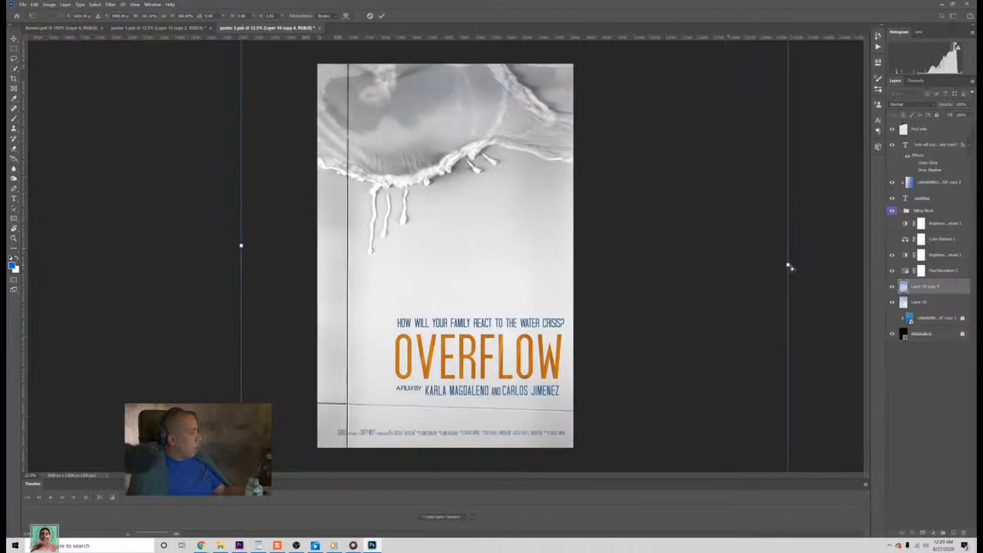
pyautogui.hotkey('ctrl', 'z')
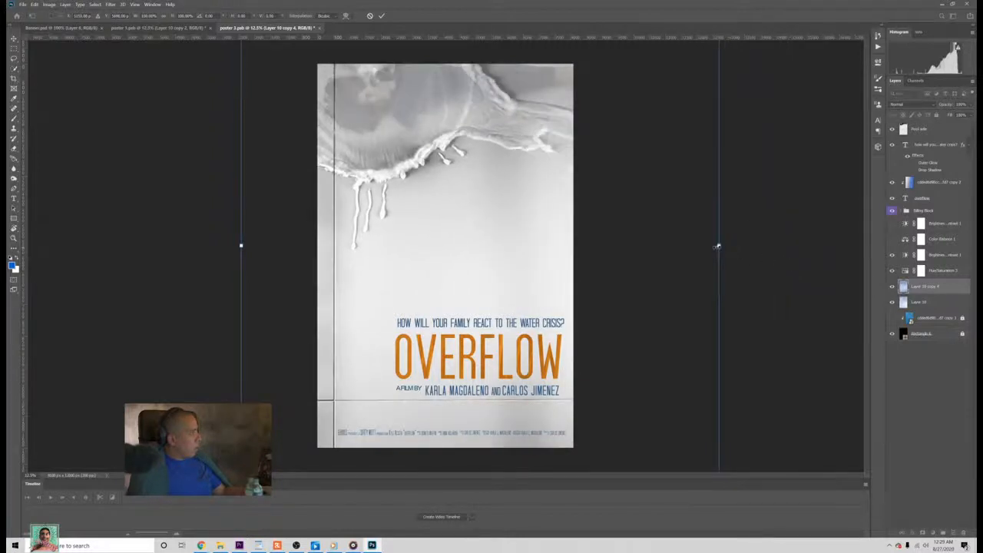
pyautogui.moveTo(719, 246); pyautogui.dragTo(741, 246)
pyautogui.hotkey('ctrl', 'z')
# Step: Enlarge Layer 10 copy 4, narrow its width and shift it so its pool edge and drips line up with Layer 10
pyautogui.hotkey('ctrl', '-')
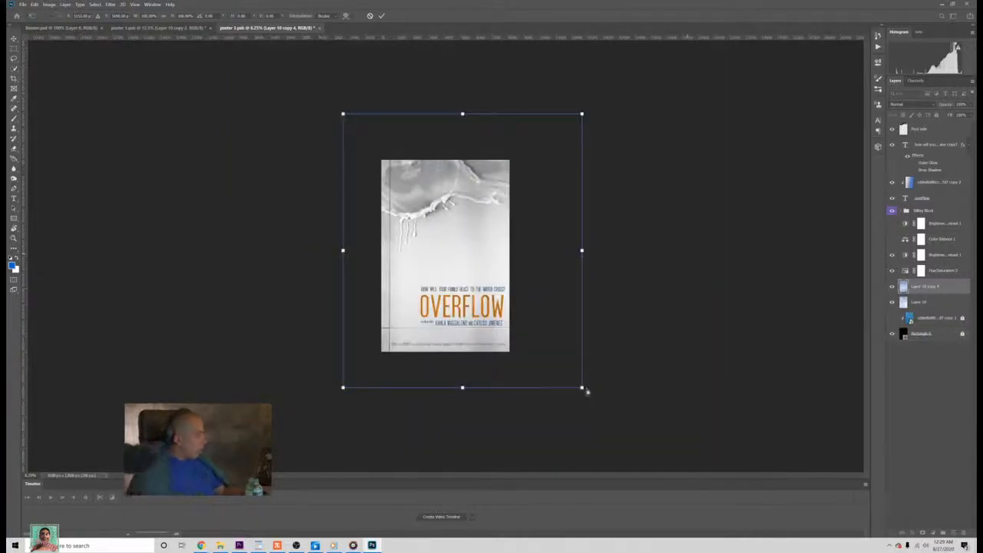
pyautogui.moveTo(581, 387); pyautogui.dragTo(596, 407)
pyautogui.moveTo(550, 377)
pyautogui.mouseDown()
pyautogui.moveTo(561, 376)
pyautogui.moveTo(553, 378)
pyautogui.mouseUp()
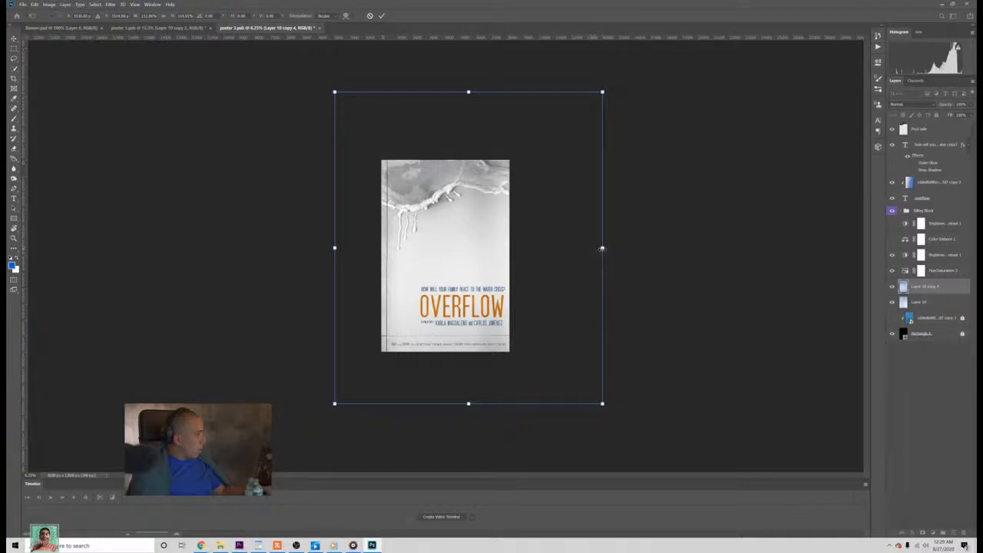
pyautogui.moveTo(602, 248); pyautogui.dragTo(573, 248)
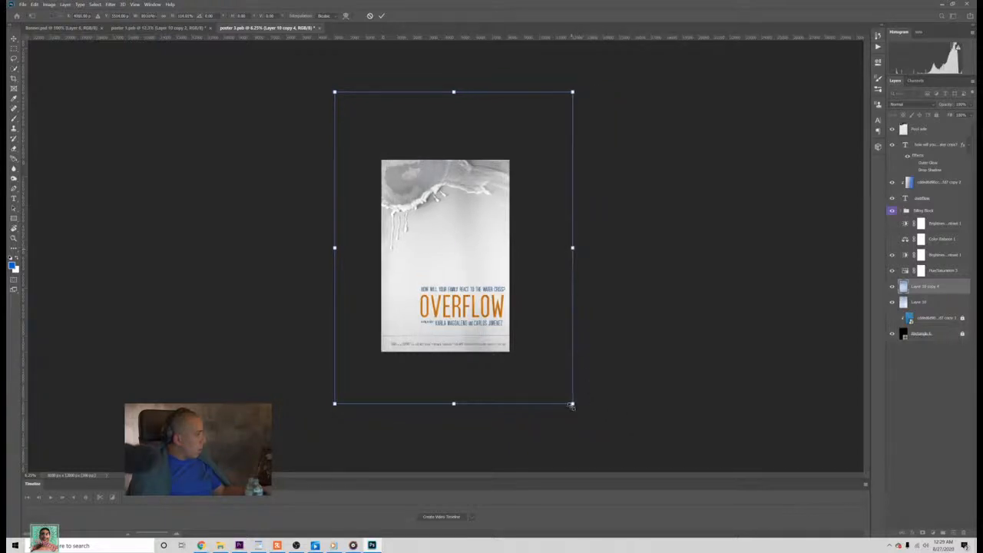
pyautogui.moveTo(571, 405); pyautogui.dragTo(581, 414)
pyautogui.moveTo(549, 381); pyautogui.dragTo(558, 377)
pyautogui.press('Return')
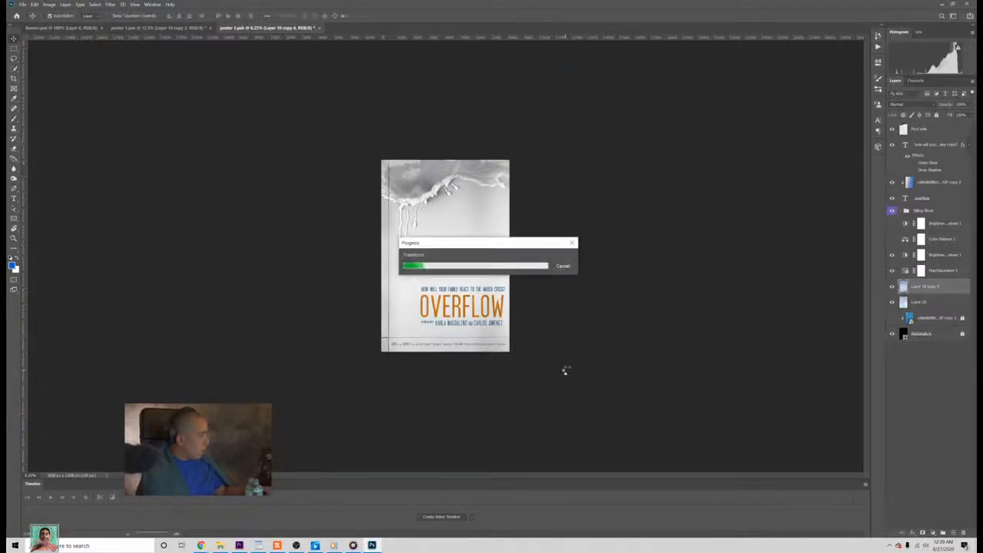
pyautogui.hotkey('ctrl', '+')
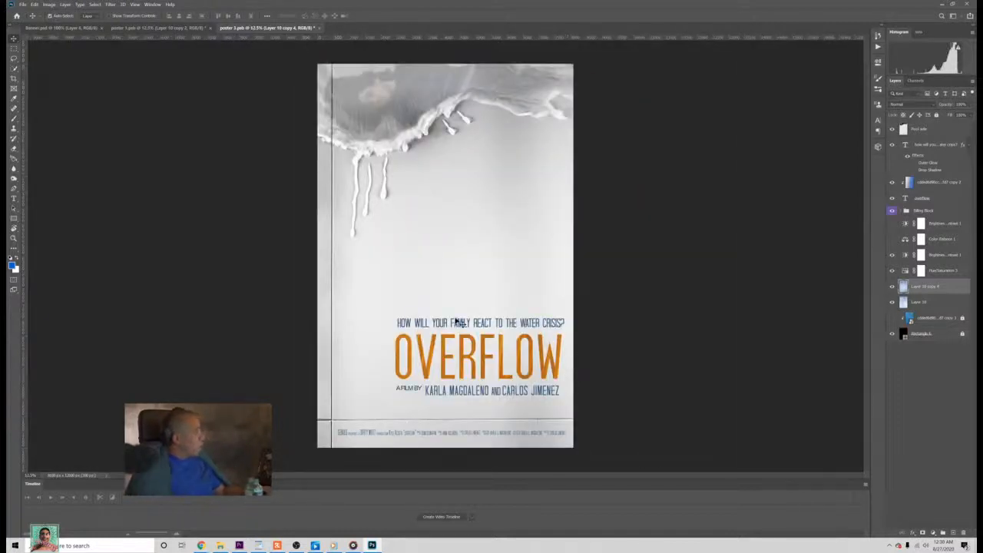
# Step: Try to copy Layer 10 copy 2 from poster 1 into poster 3
pyautogui.click(188, 29)
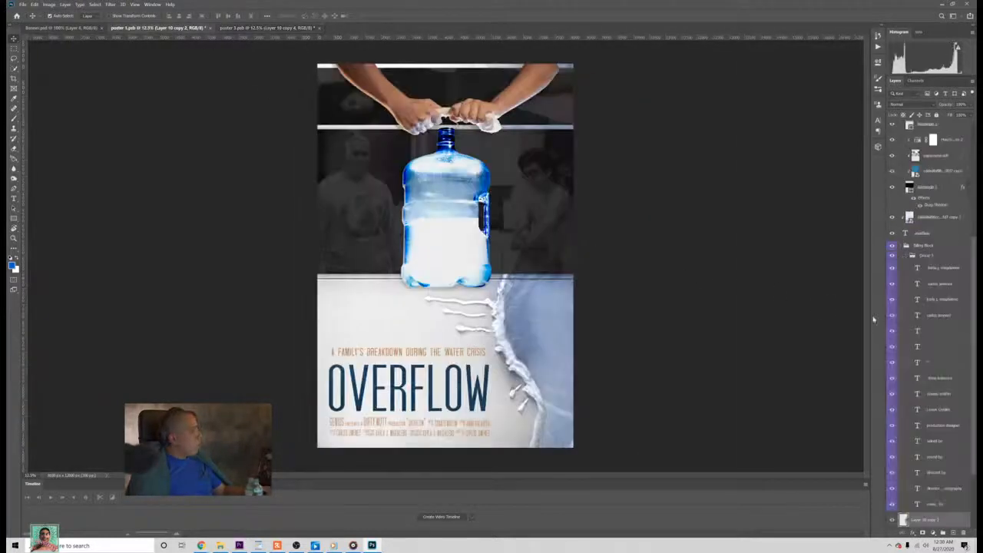
pyautogui.scroll(-3, 904, 476)
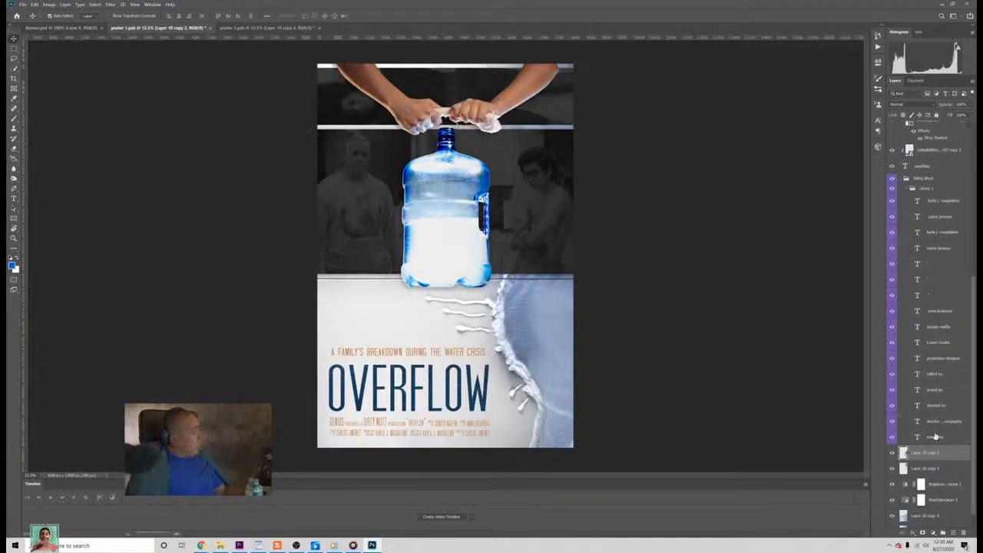
pyautogui.click(267, 28)
pyautogui.moveTo(268, 31); pyautogui.dragTo(916, 452)
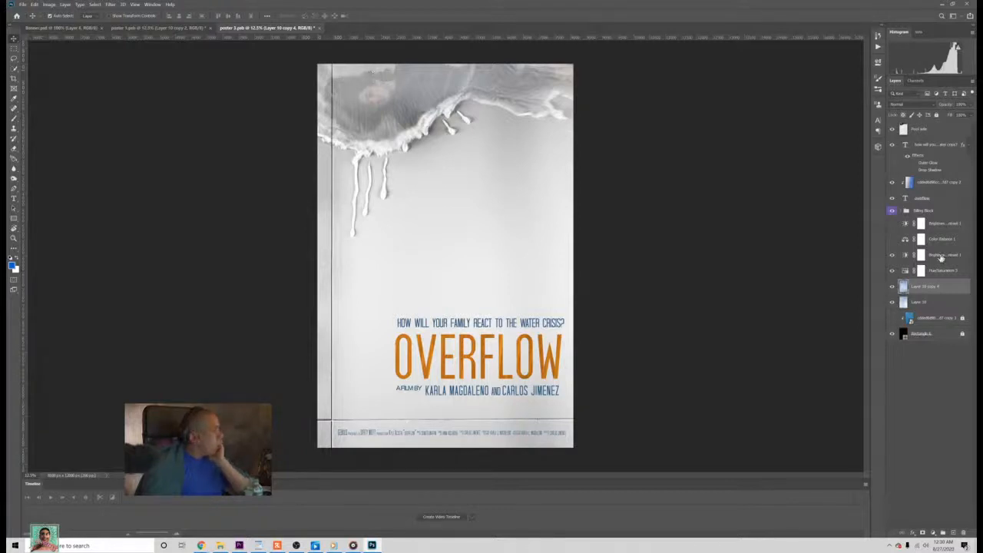
# Step: Compare Layer 10 copy 4's alignment with Layer 10 by toggling layer visibility, and check its appearance before and after the transform
pyautogui.click(893, 289)
pyautogui.click(893, 288)
pyautogui.click(893, 289)
pyautogui.click(892, 303)
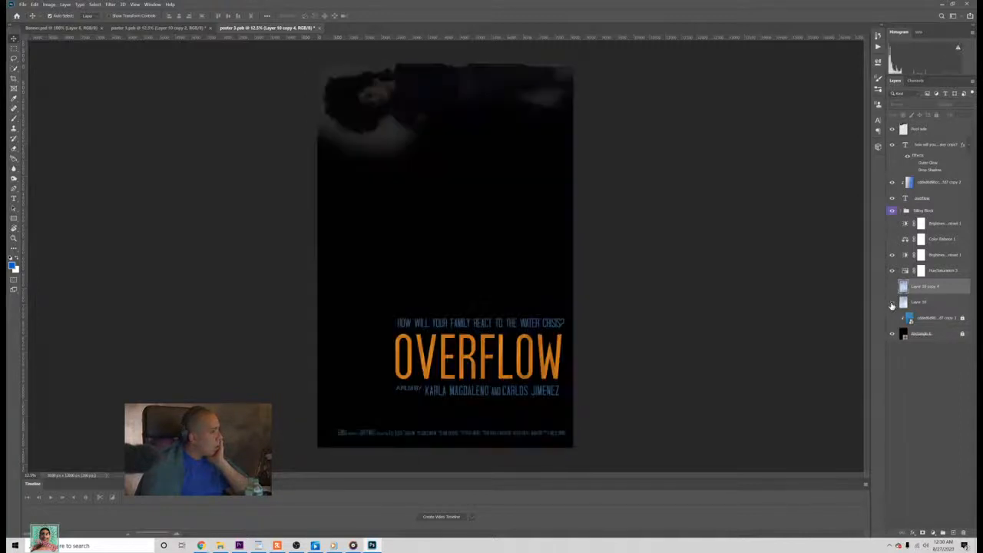
pyautogui.click(892, 303)
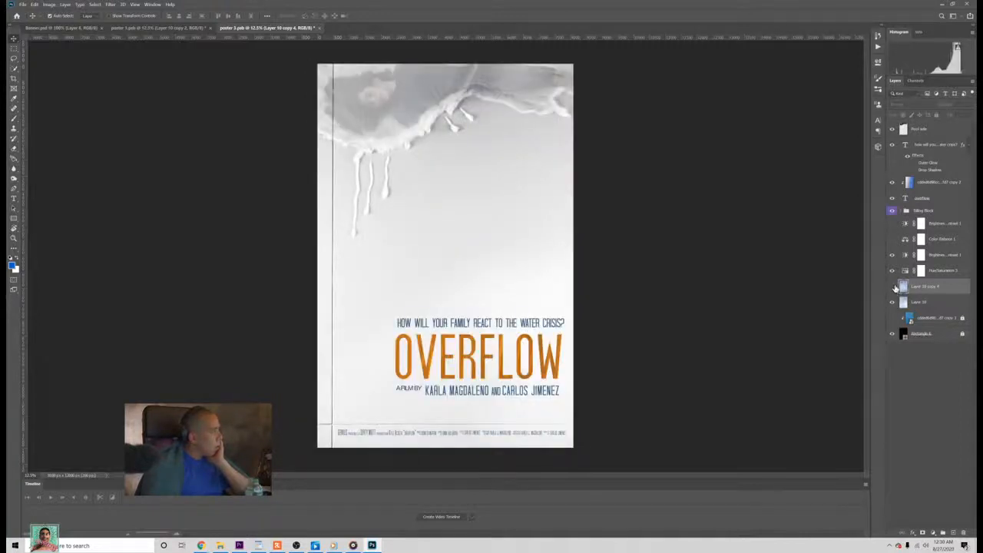
pyautogui.click(893, 287)
pyautogui.click(893, 288)
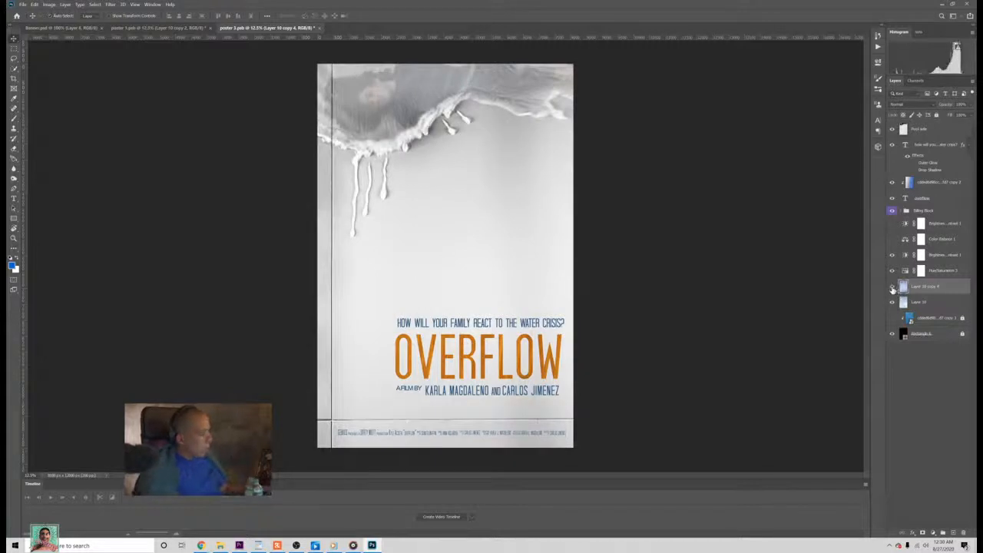
pyautogui.click(892, 287)
pyautogui.click(892, 287)
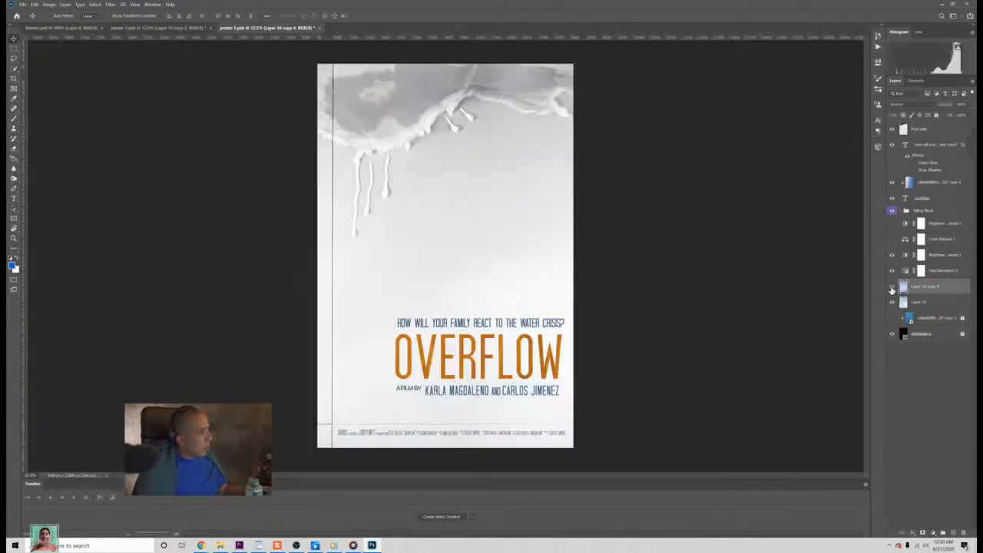
pyautogui.click(892, 287)
pyautogui.click(892, 287)
pyautogui.click(892, 287)
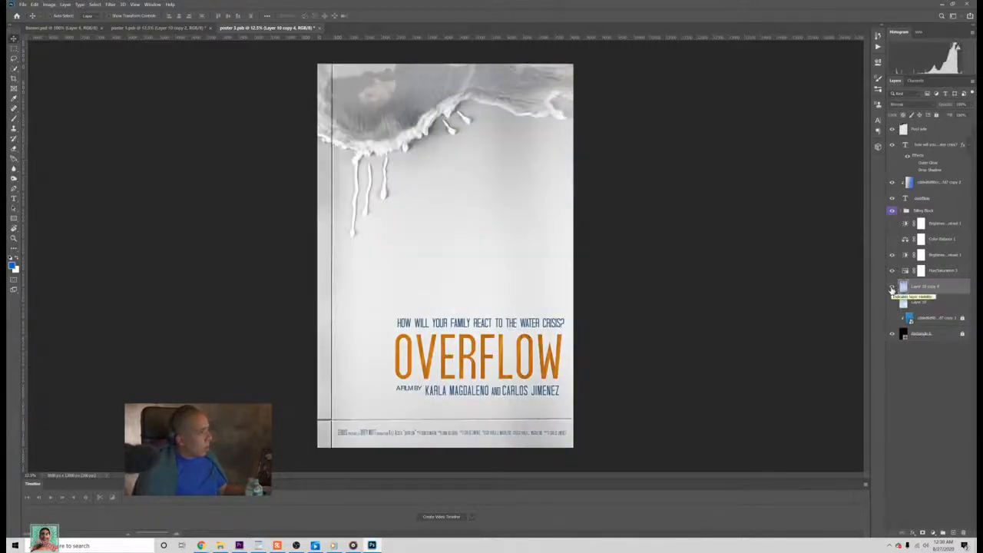
pyautogui.click(891, 288)
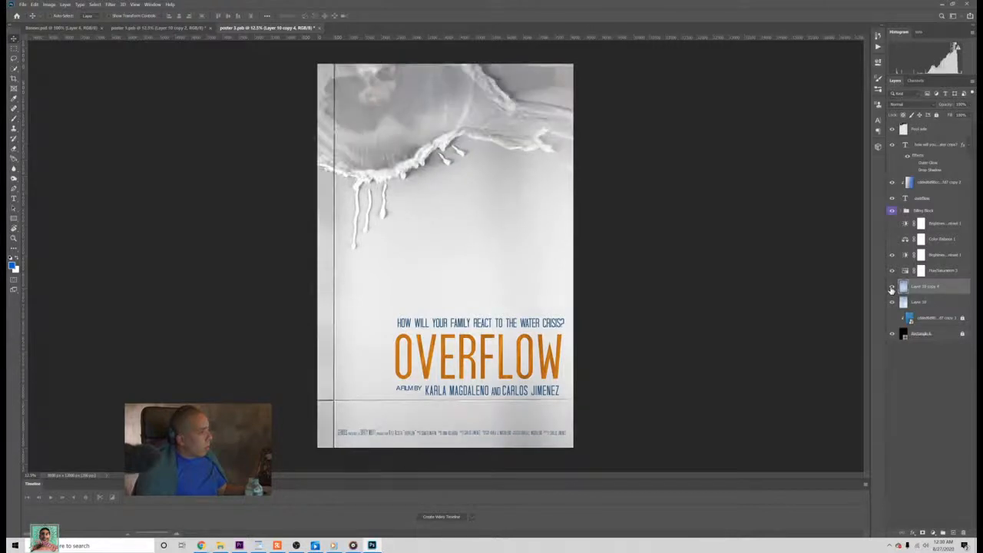
pyautogui.click(891, 287)
pyautogui.click(891, 287)
pyautogui.click(889, 290)
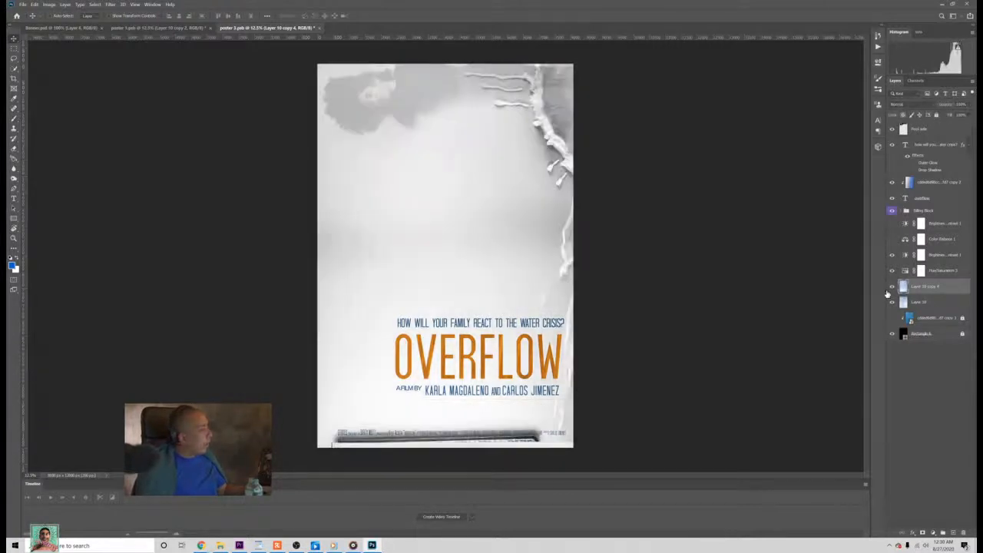
pyautogui.click(889, 290)
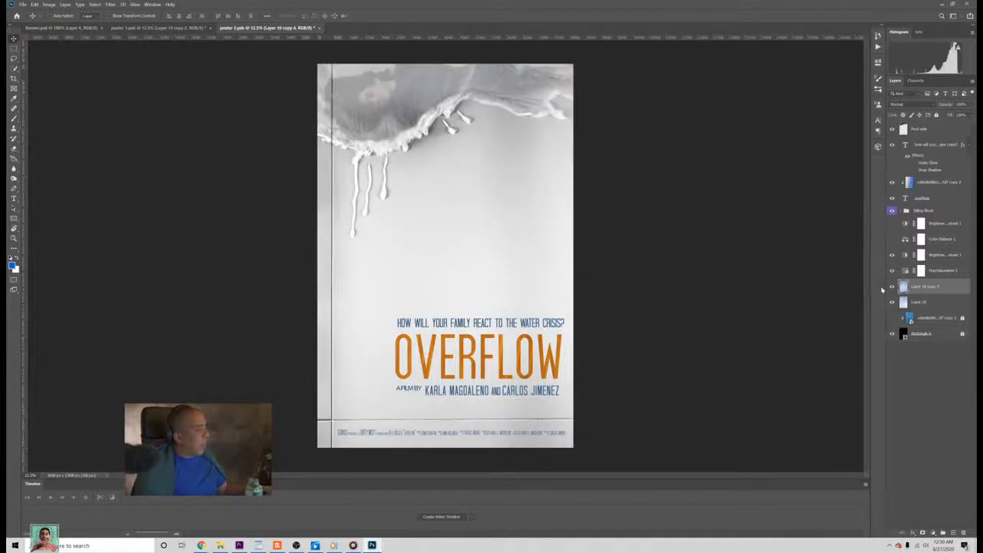
# Step: Preview poster 3's hidden Color Balance 1 and upper Brightness/Contrast adjustments, and hide both again
pyautogui.click(944, 241)
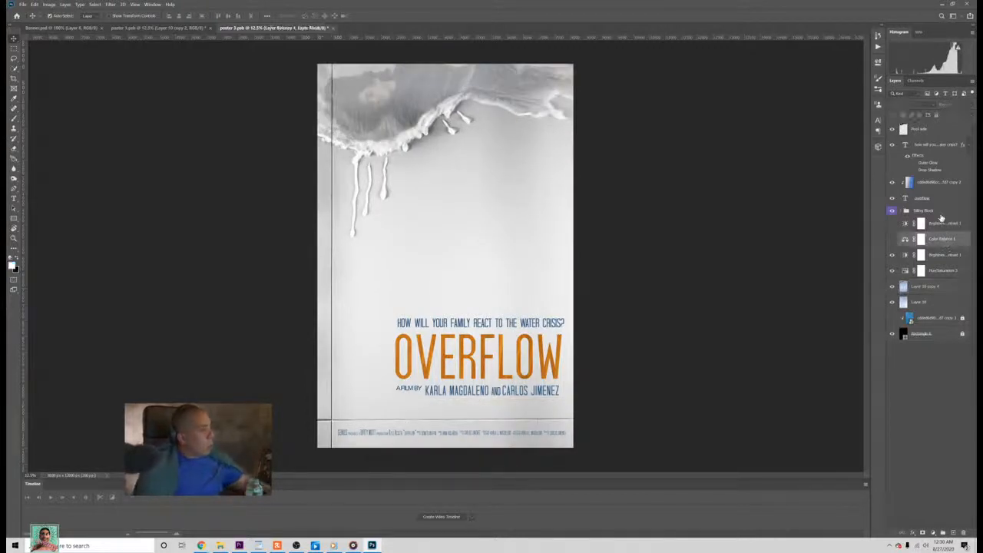
pyautogui.click(892, 240)
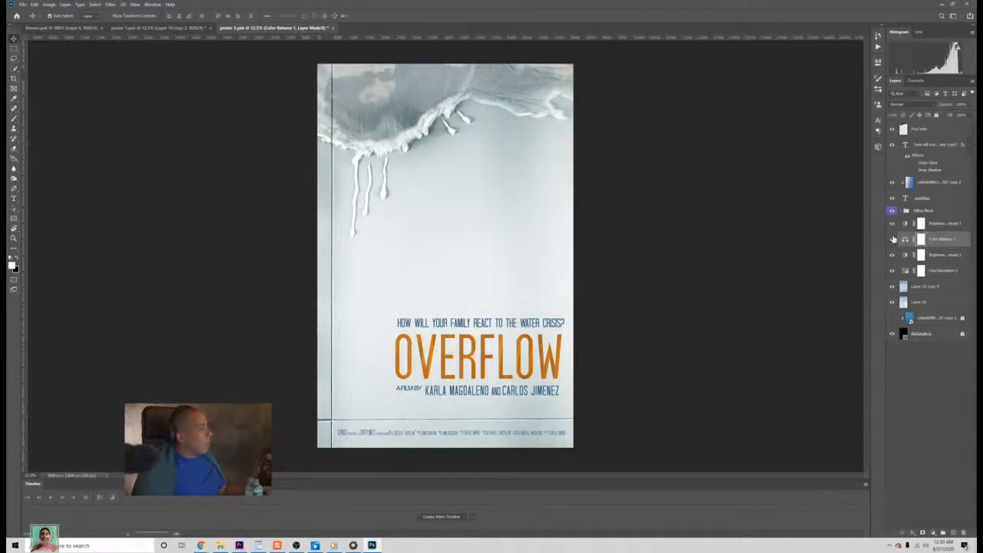
pyautogui.click(892, 239)
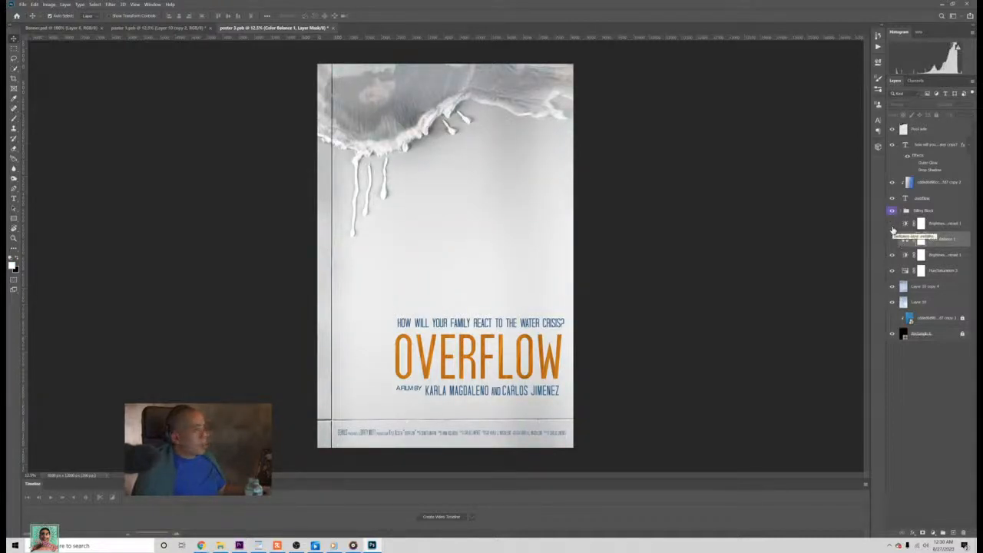
# Step: Examine what Layer 10 copy 2 contributes to poster 1 by hiding and showing it, and compare with poster 3
pyautogui.click(158, 28)
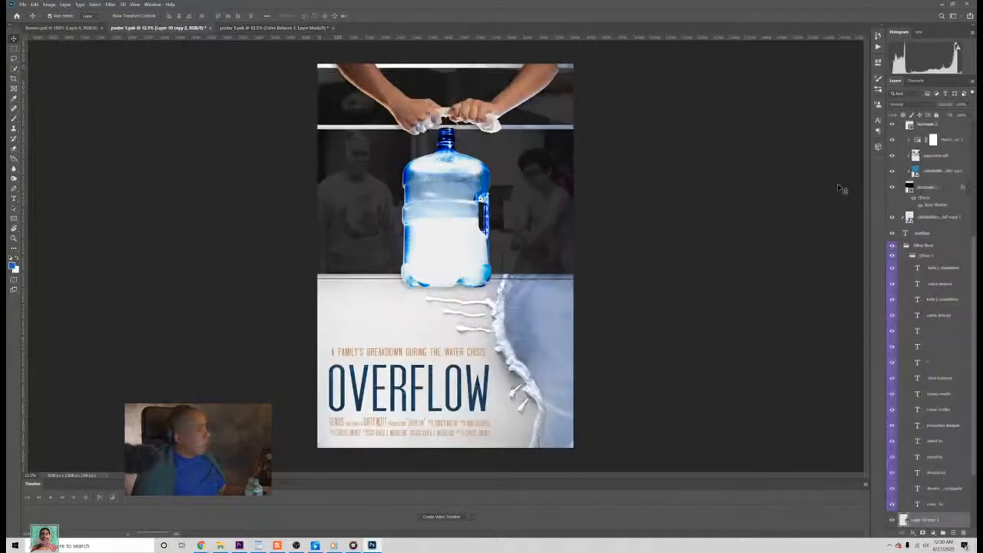
pyautogui.scroll(2, 931, 138)
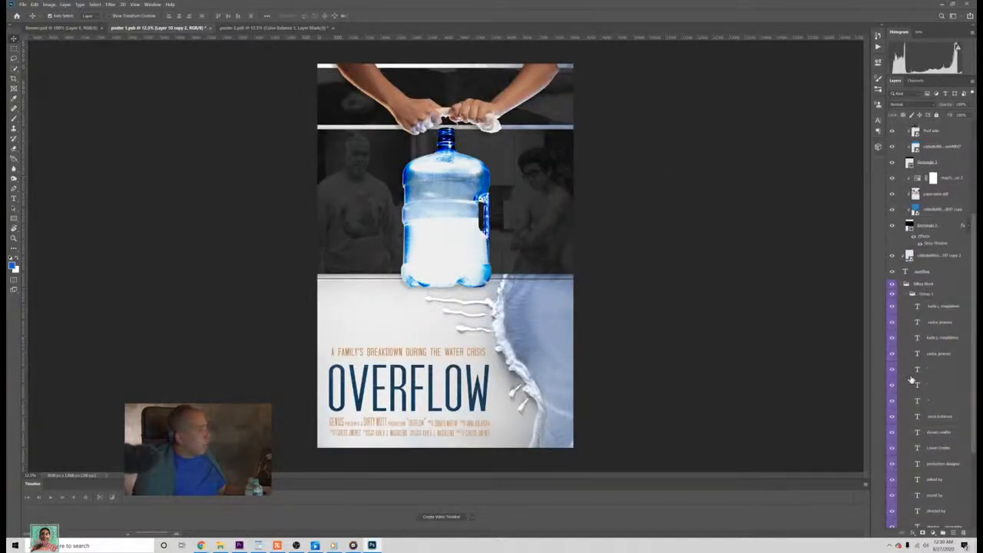
pyautogui.scroll(-5, 911, 380)
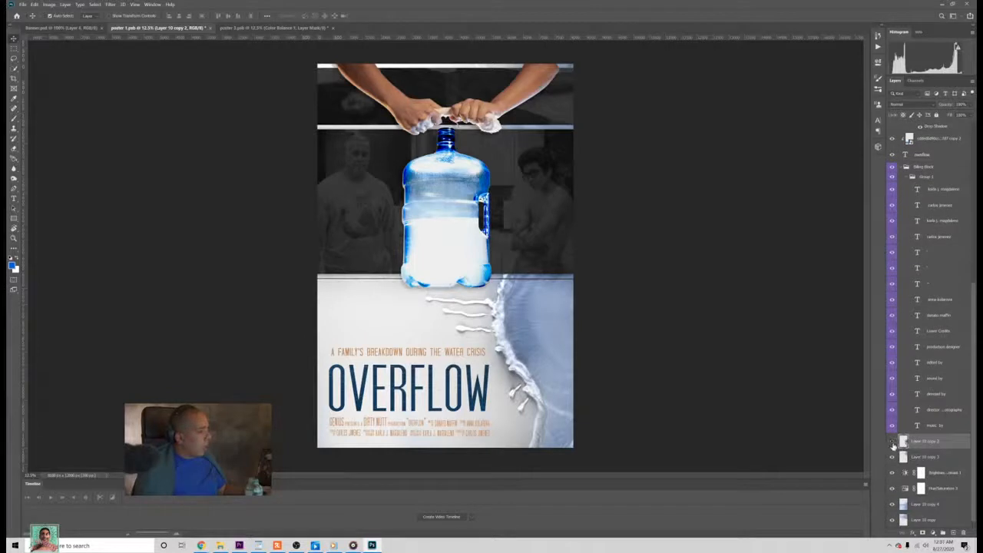
pyautogui.click(892, 442)
pyautogui.click(892, 442)
pyautogui.click(286, 29)
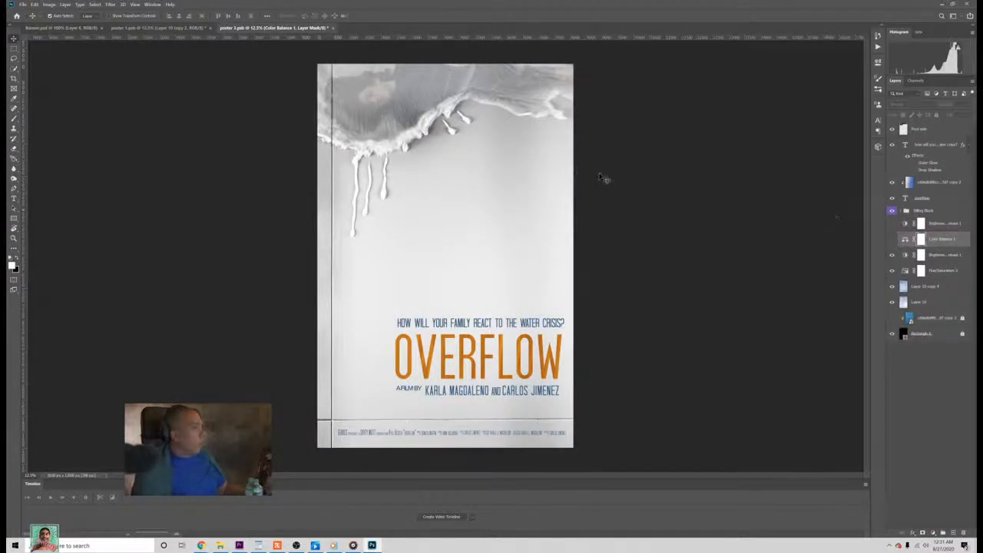
# Step: Copy Layer 10 copy 2 from poster 1 into poster 3 and place it directly below the billing block group
pyautogui.click(172, 29)
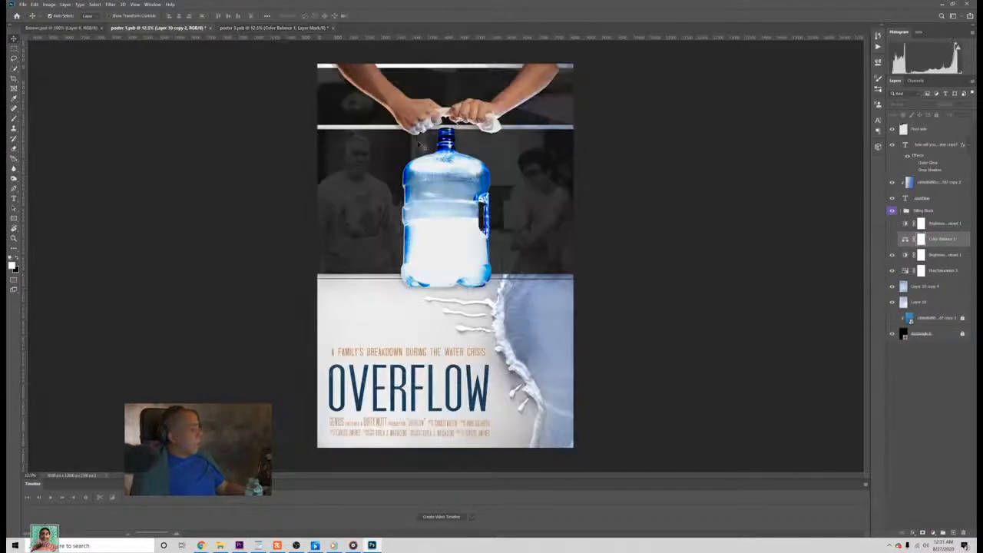
pyautogui.scroll(-2, 924, 484)
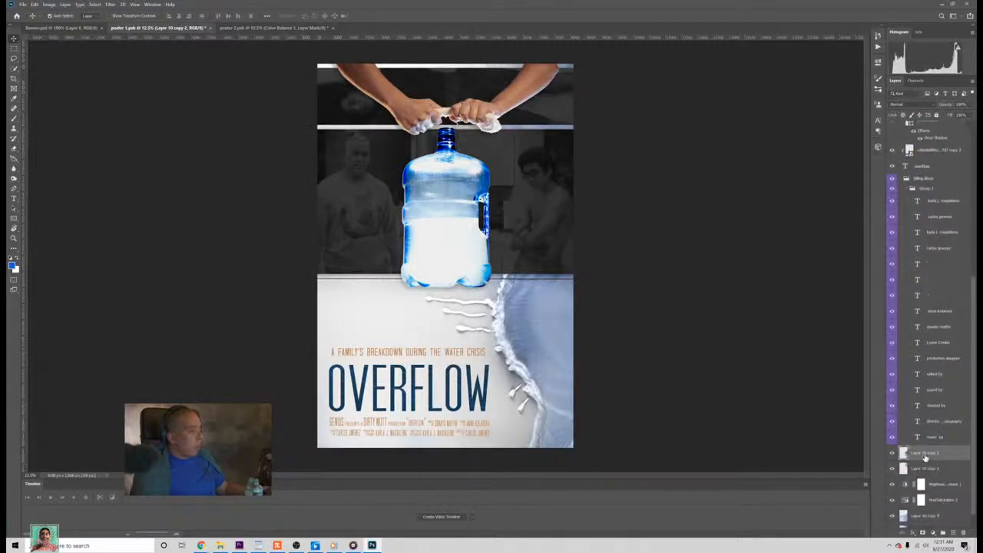
pyautogui.moveTo(925, 458); pyautogui.dragTo(244, 15)
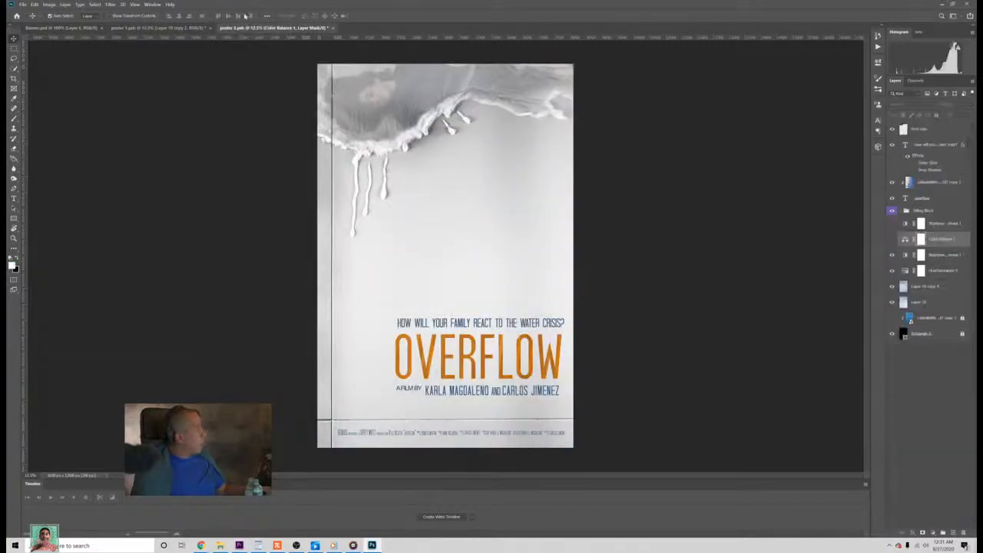
pyautogui.click(195, 29)
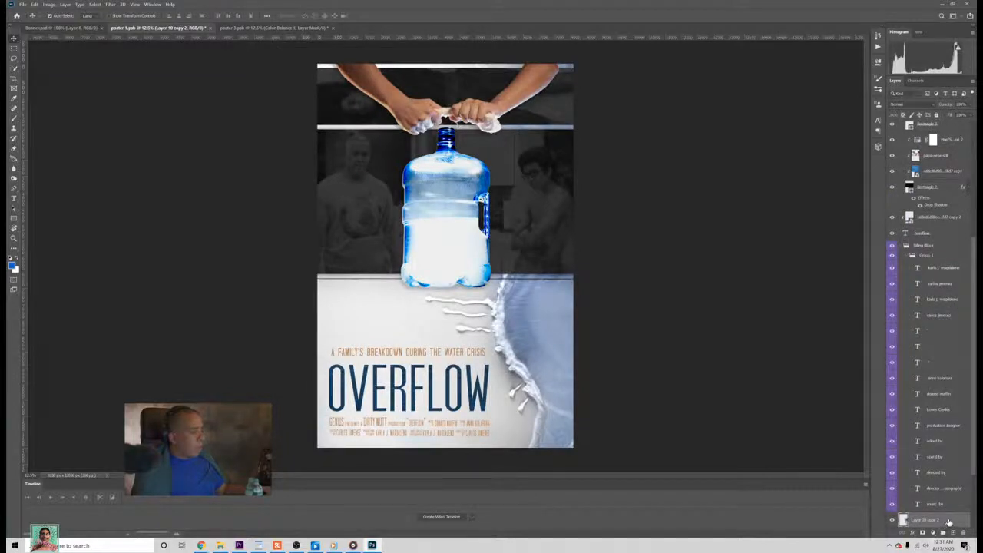
pyautogui.moveTo(948, 522); pyautogui.dragTo(527, 192)
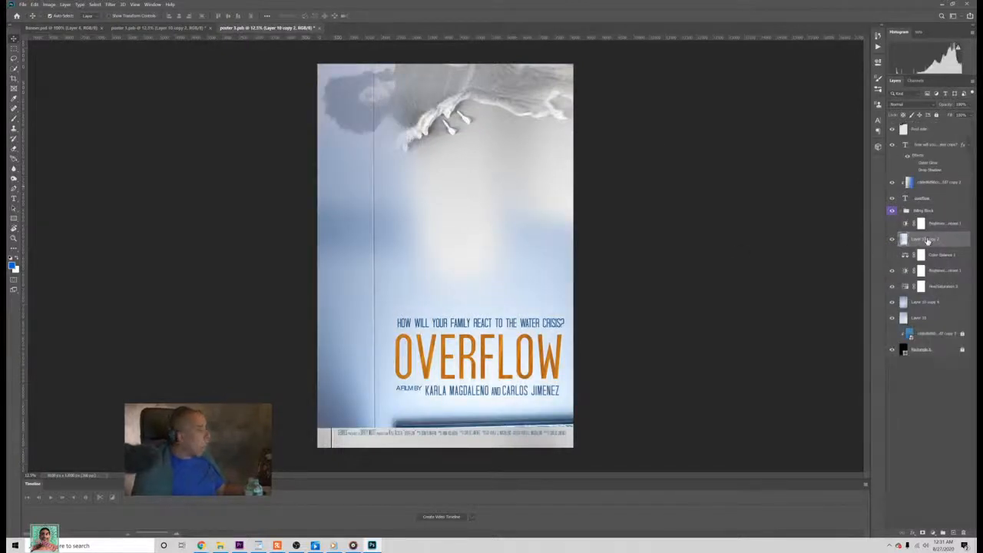
pyautogui.moveTo(926, 240); pyautogui.dragTo(944, 219)
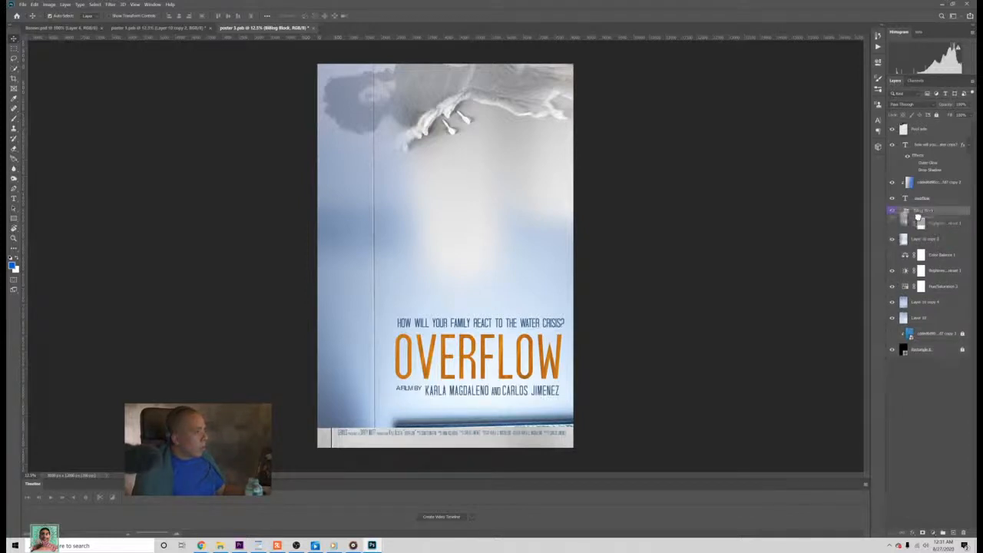
# Step: Rotate Layer 10 copy 2 about 90 degrees, move its pool edge over the existing edge and drips, and reduce its width
pyautogui.hotkey('ctrl', 't')
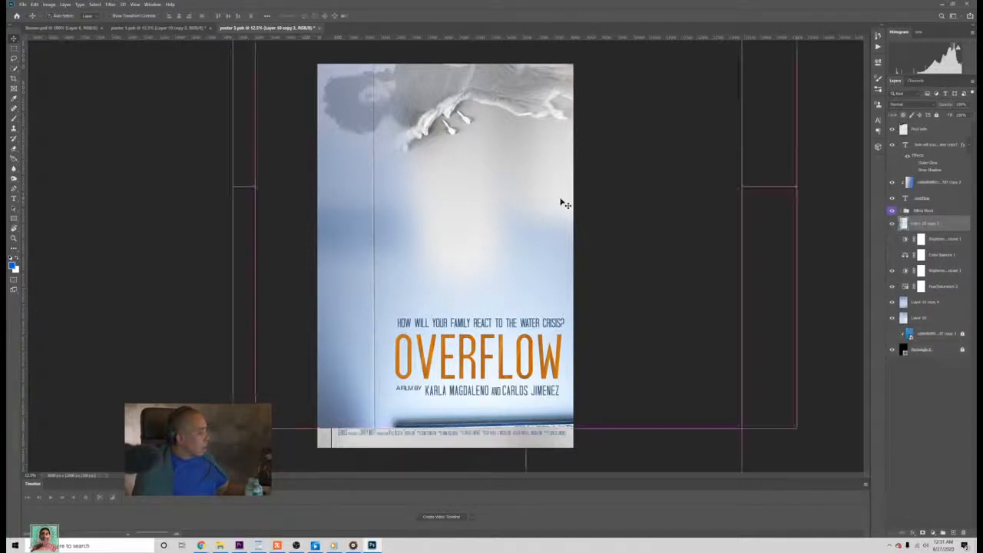
pyautogui.moveTo(809, 200); pyautogui.dragTo(463, 189)
pyautogui.moveTo(753, 241)
pyautogui.mouseDown()
pyautogui.moveTo(764, 227)
pyautogui.moveTo(757, 240)
pyautogui.mouseUp()
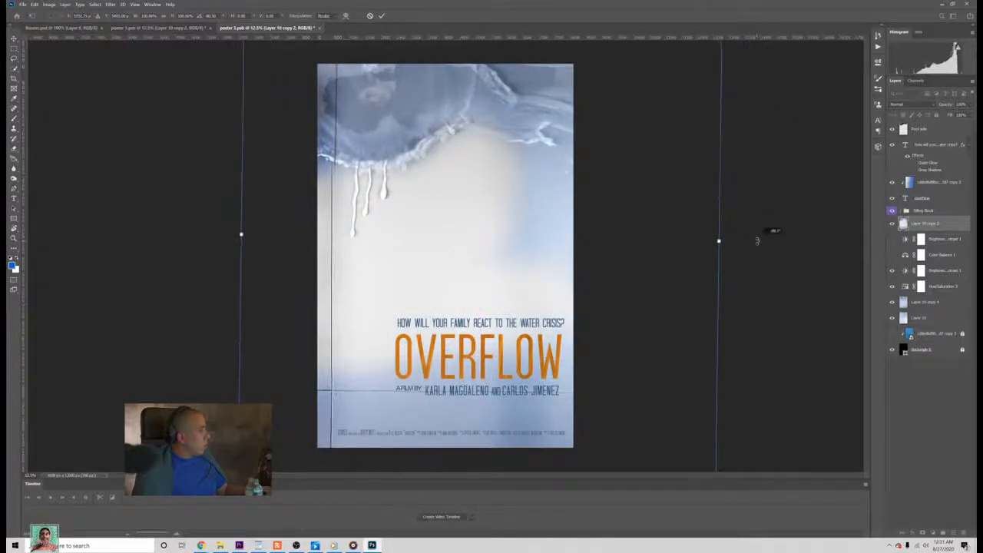
pyautogui.moveTo(604, 214)
pyautogui.mouseDown()
pyautogui.moveTo(601, 184)
pyautogui.moveTo(603, 196)
pyautogui.mouseUp()
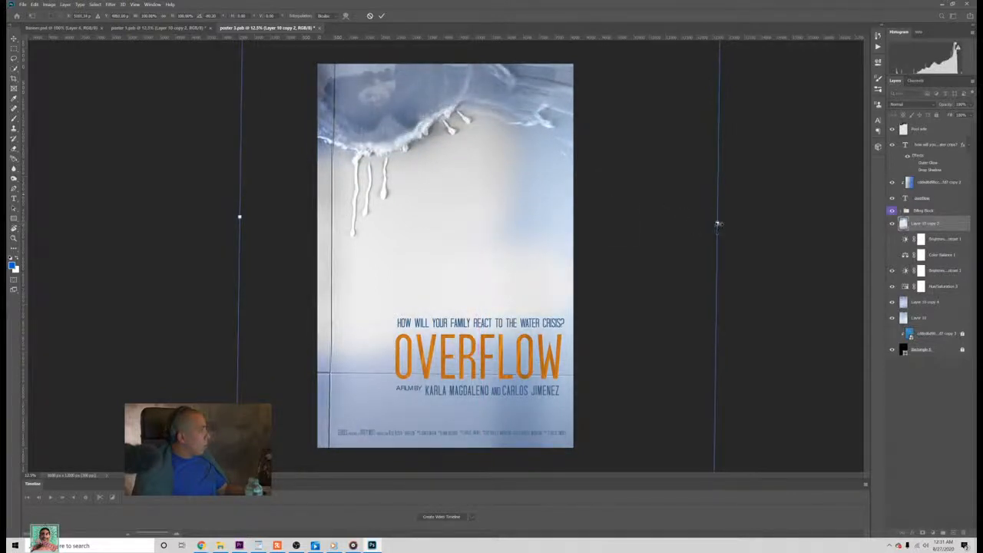
pyautogui.moveTo(717, 223); pyautogui.dragTo(695, 226)
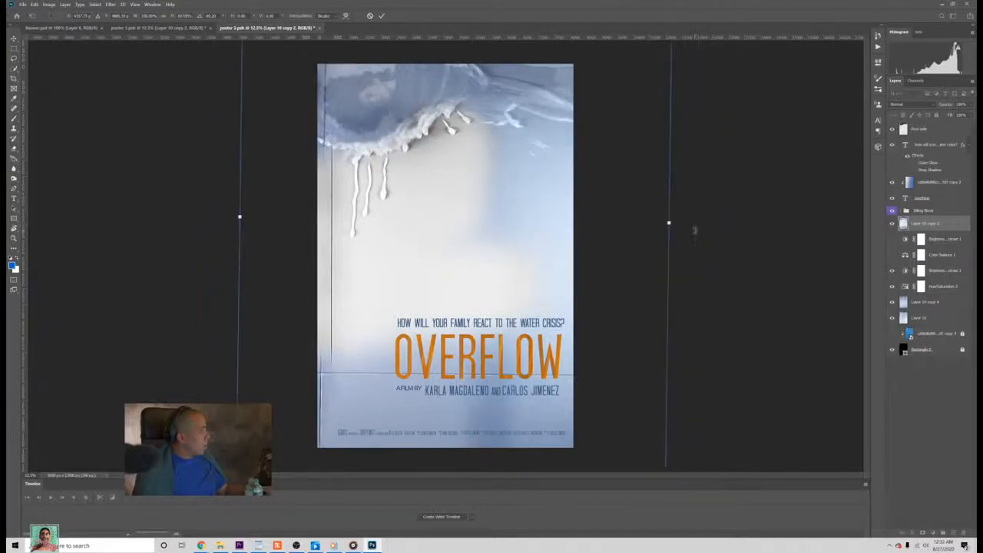
# Step: Straighten Layer 10 copy 2's rotation, narrow it further, and reposition it over the existing pool edge
pyautogui.hotkey('ctrl', '-')
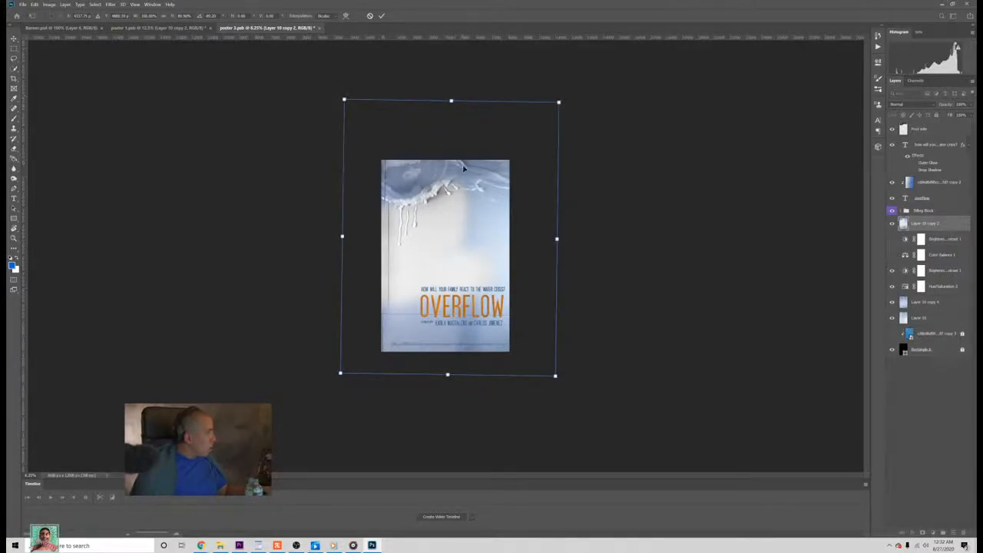
pyautogui.moveTo(463, 168); pyautogui.dragTo(483, 220)
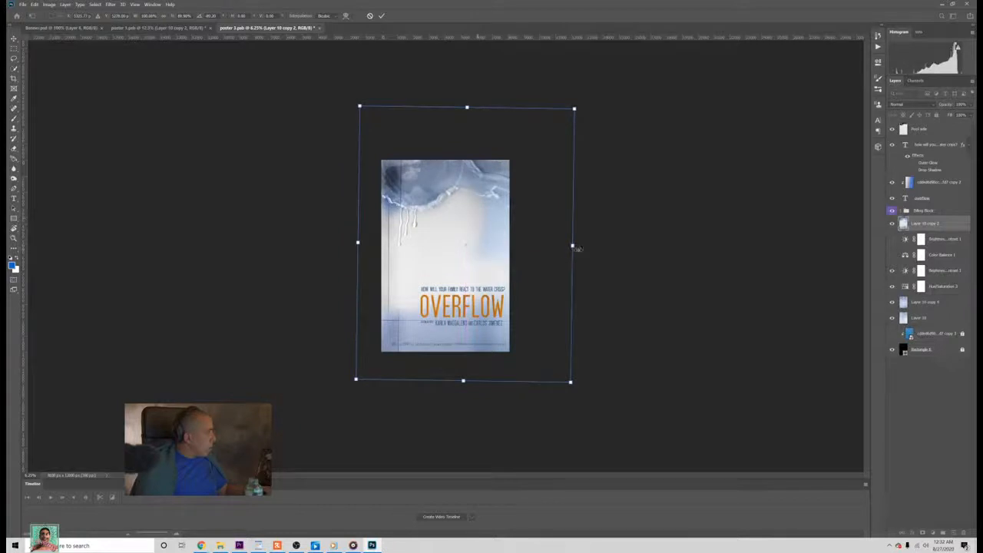
pyautogui.moveTo(579, 247); pyautogui.dragTo(548, 258)
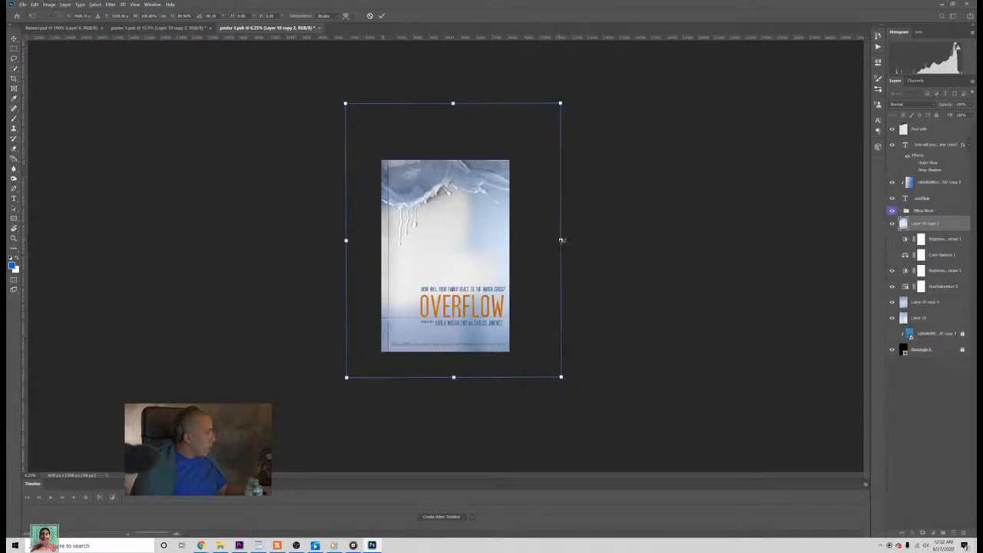
pyautogui.moveTo(562, 240); pyautogui.dragTo(522, 244)
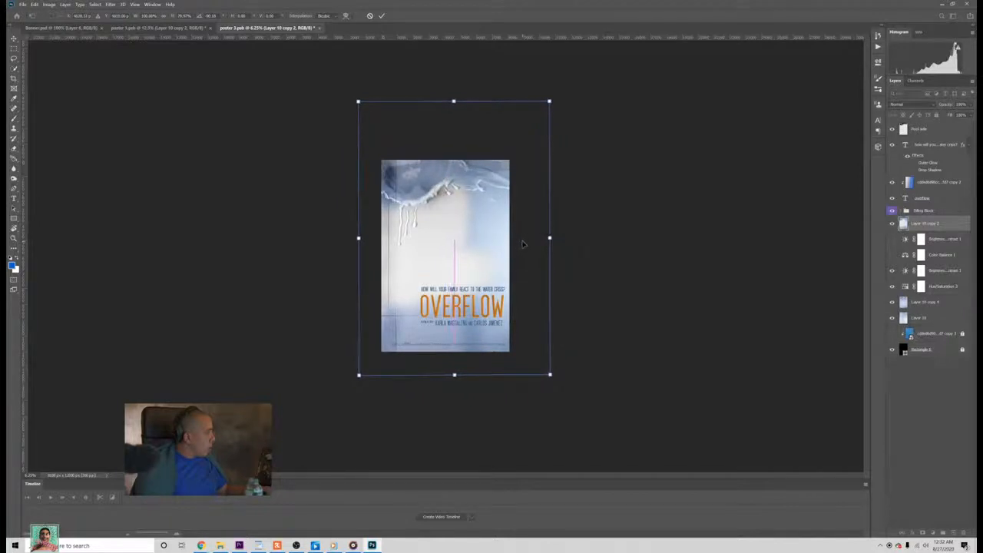
pyautogui.moveTo(545, 332); pyautogui.dragTo(544, 332)
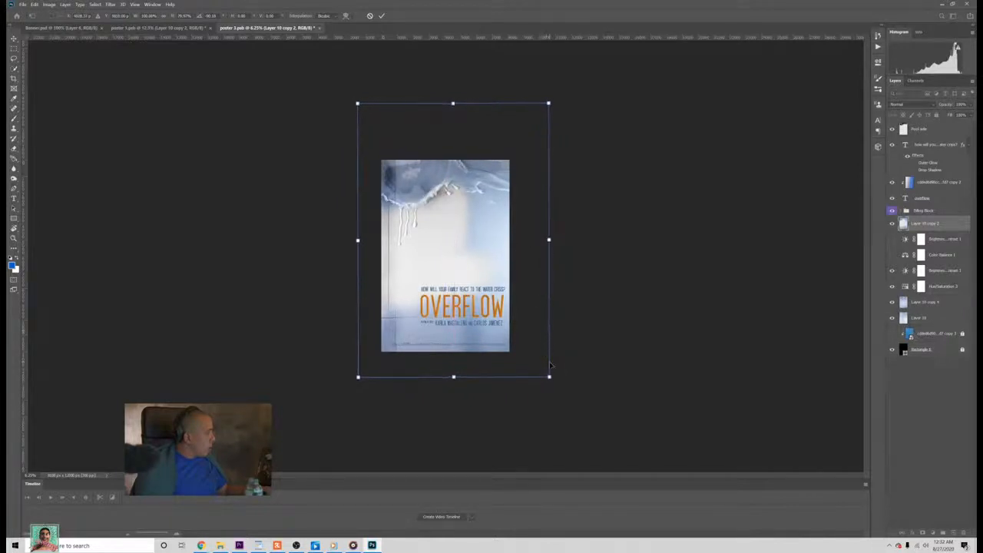
# Step: Enlarge Layer 10 copy 2 well beyond the canvas until its waterline and drips match the background, and apply the transform
pyautogui.moveTo(550, 365)
pyautogui.mouseDown()
pyautogui.moveTo(561, 366)
pyautogui.moveTo(582, 402)
pyautogui.moveTo(530, 343)
pyautogui.moveTo(529, 351)
pyautogui.mouseUp()
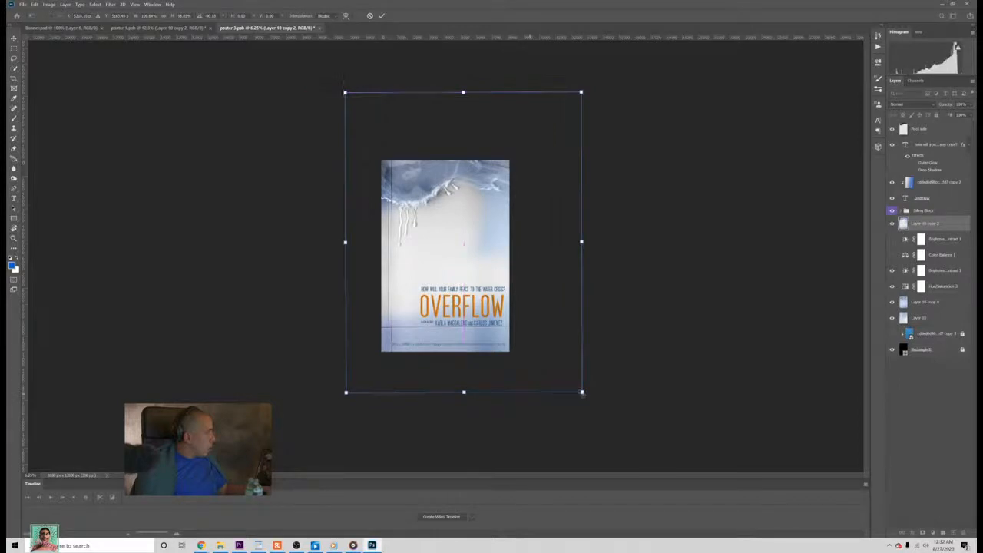
pyautogui.moveTo(581, 392); pyautogui.dragTo(527, 364)
pyautogui.moveTo(658, 249); pyautogui.dragTo(635, 250)
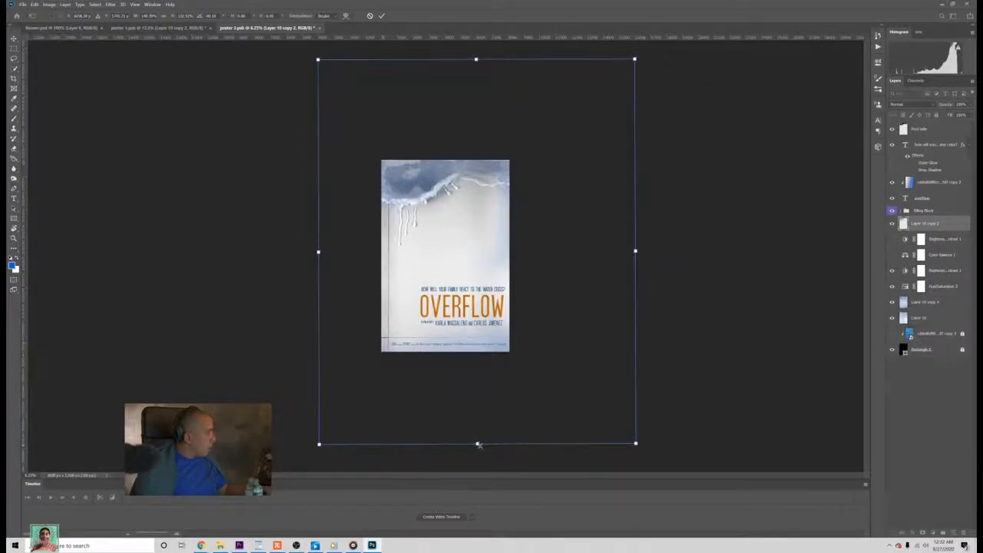
pyautogui.moveTo(478, 444)
pyautogui.mouseDown()
pyautogui.moveTo(478, 465)
pyautogui.moveTo(481, 443)
pyautogui.mouseUp()
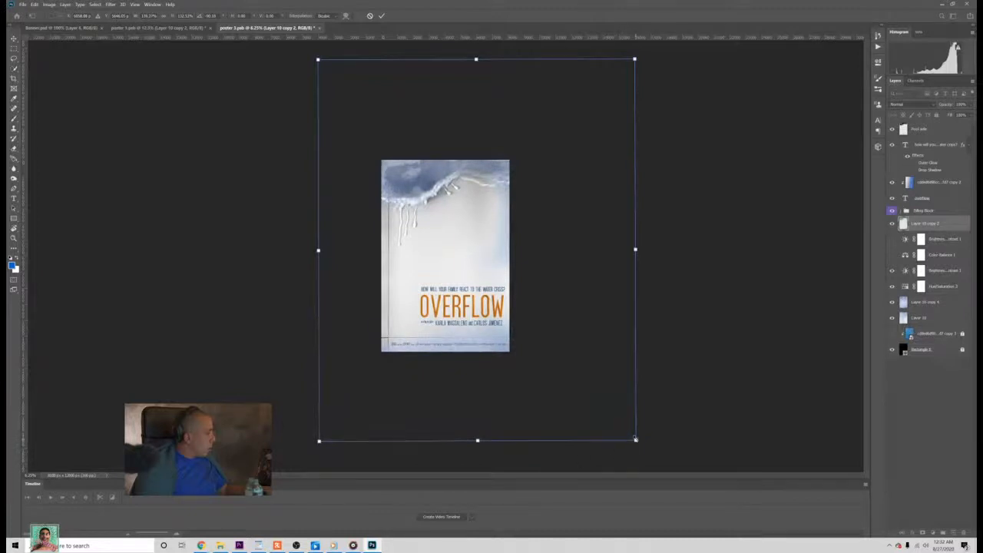
pyautogui.moveTo(634, 438); pyautogui.dragTo(550, 384)
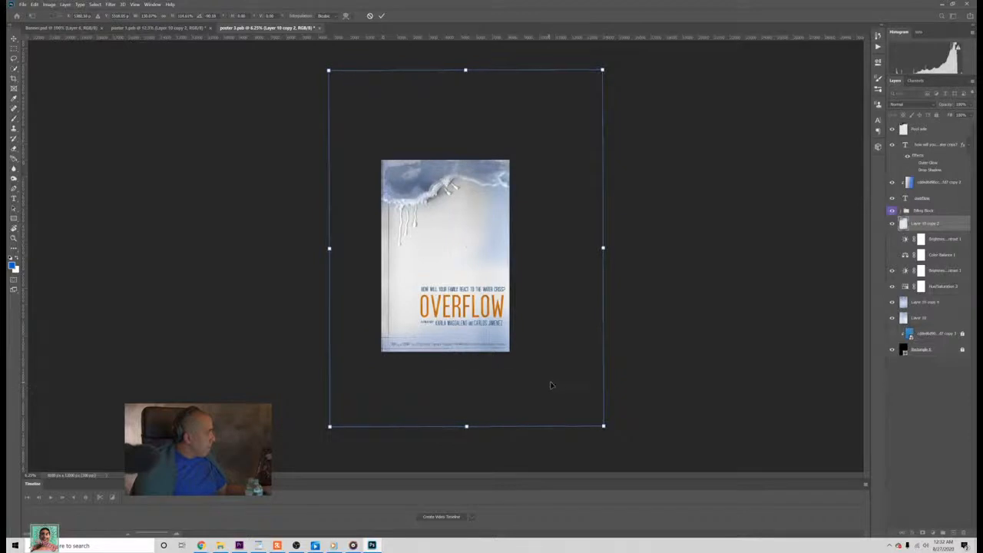
pyautogui.press('Return')
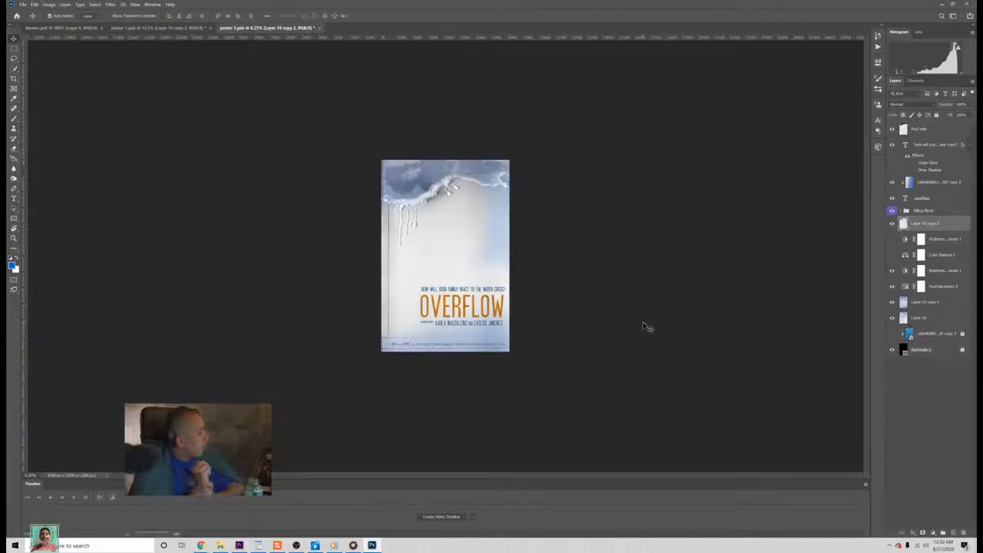
# Step: Hide Layer 10 copy 2 and Layer 10 copy 4, checking the background with and without the Hue/Saturation and lower Brightness/Contrast adjustments
pyautogui.click(892, 223)
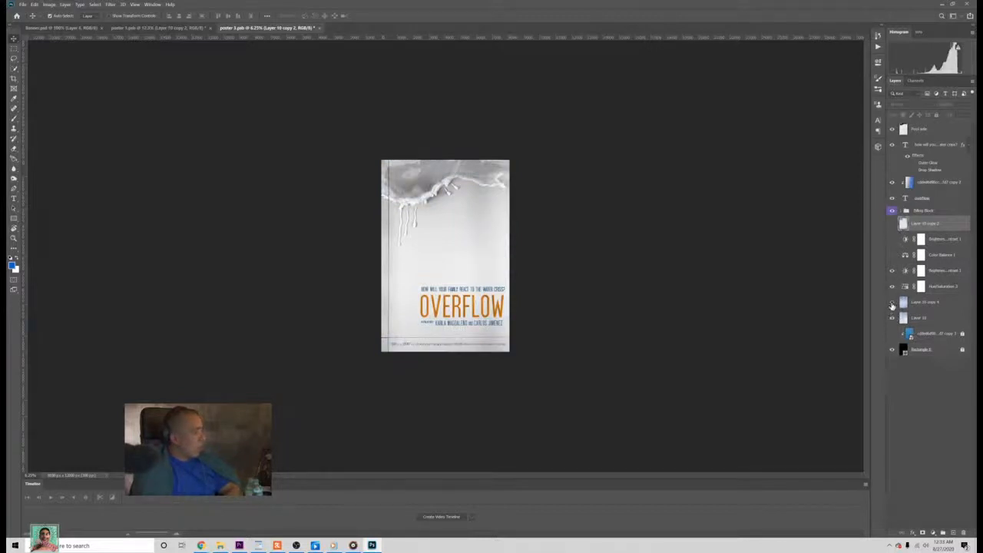
pyautogui.click(891, 303)
pyautogui.click(892, 288)
pyautogui.click(893, 273)
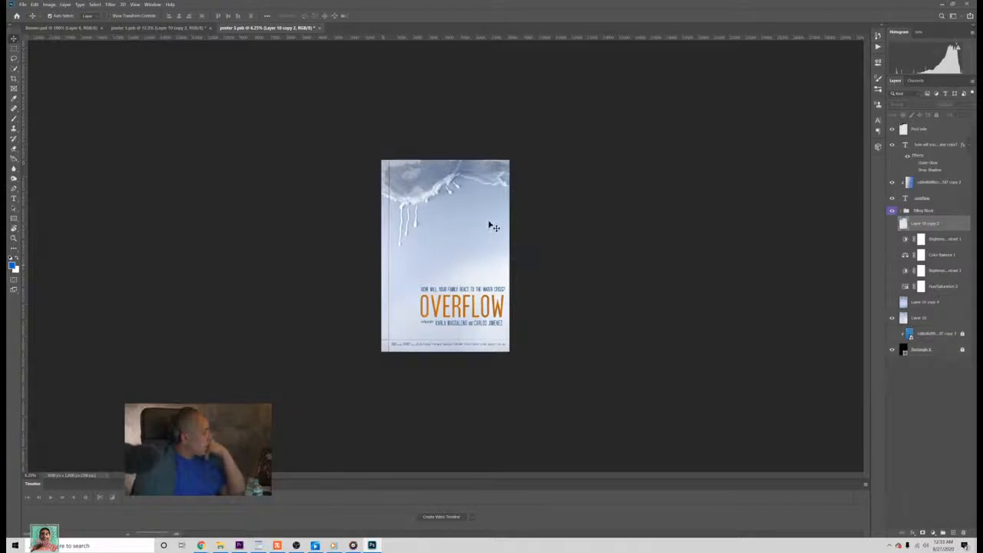
pyautogui.click(892, 303)
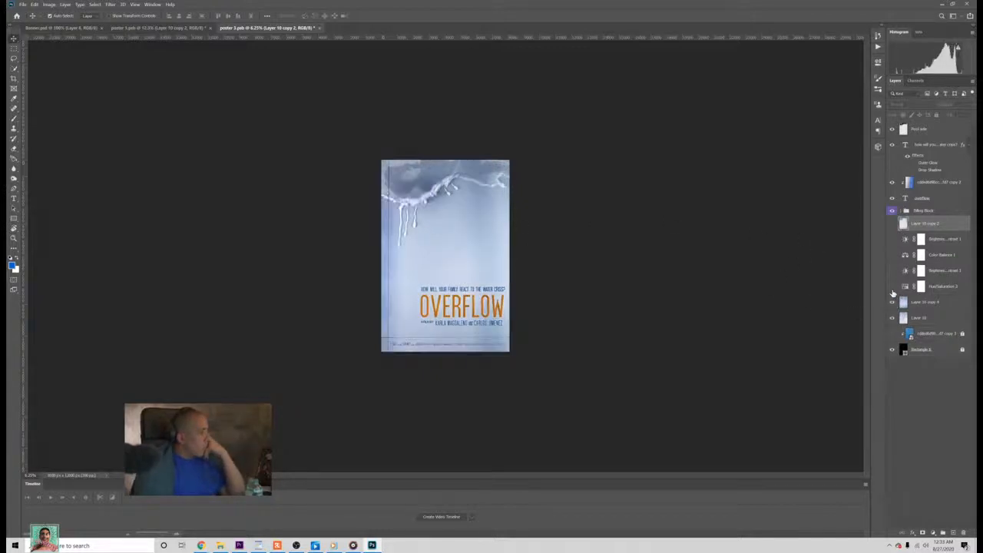
pyautogui.click(892, 286)
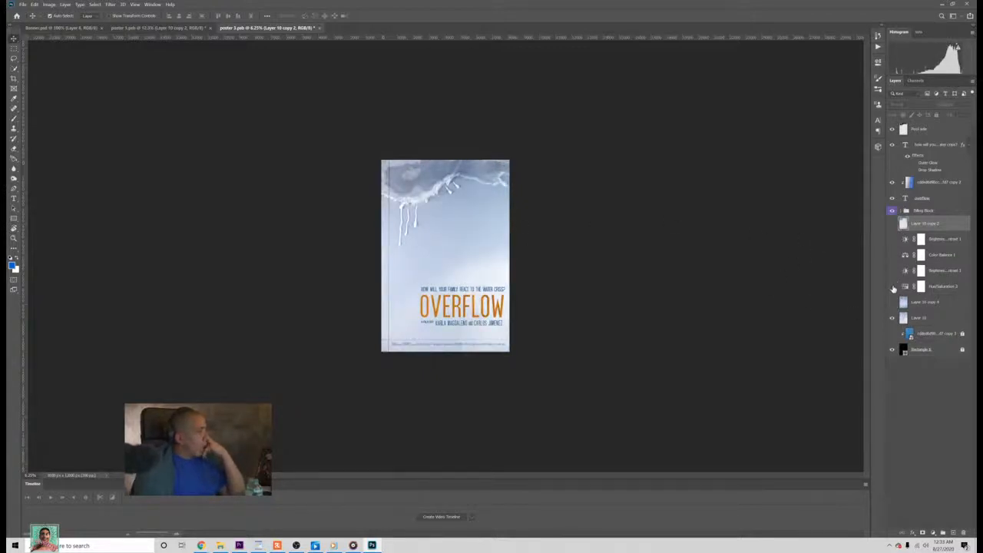
pyautogui.click(892, 271)
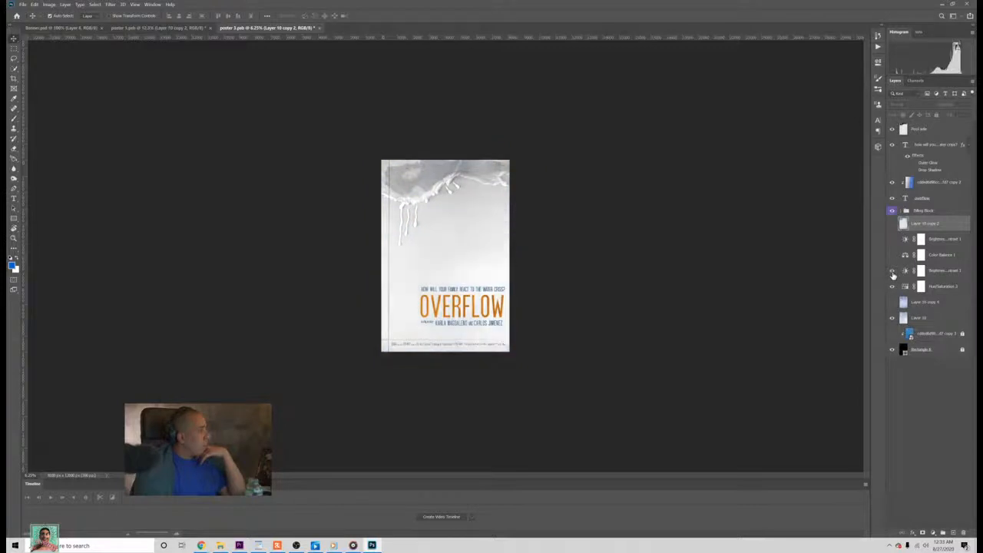
# Step: Show Layer 10 copy 2 again, toggling it to compare its pool edge with Layer 10
pyautogui.click(892, 225)
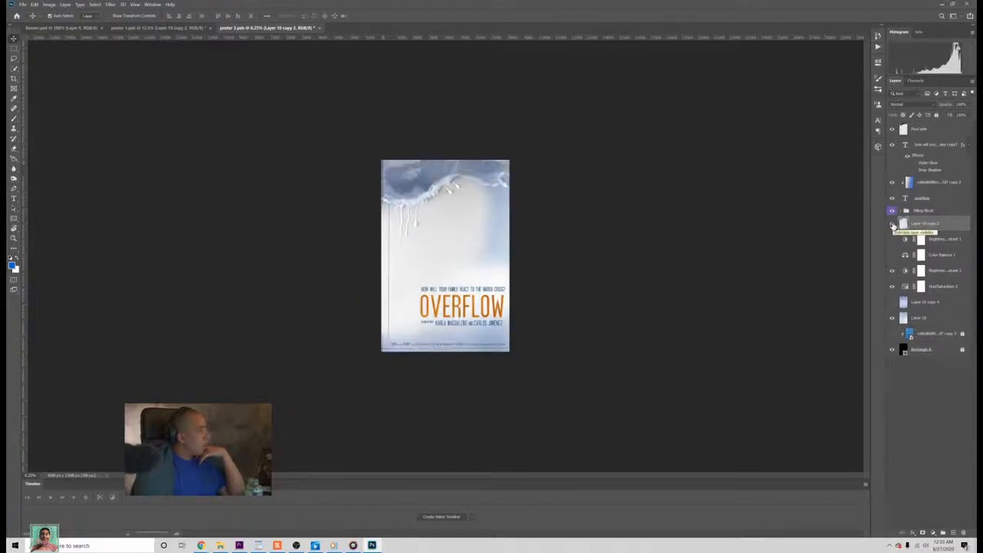
pyautogui.click(892, 224)
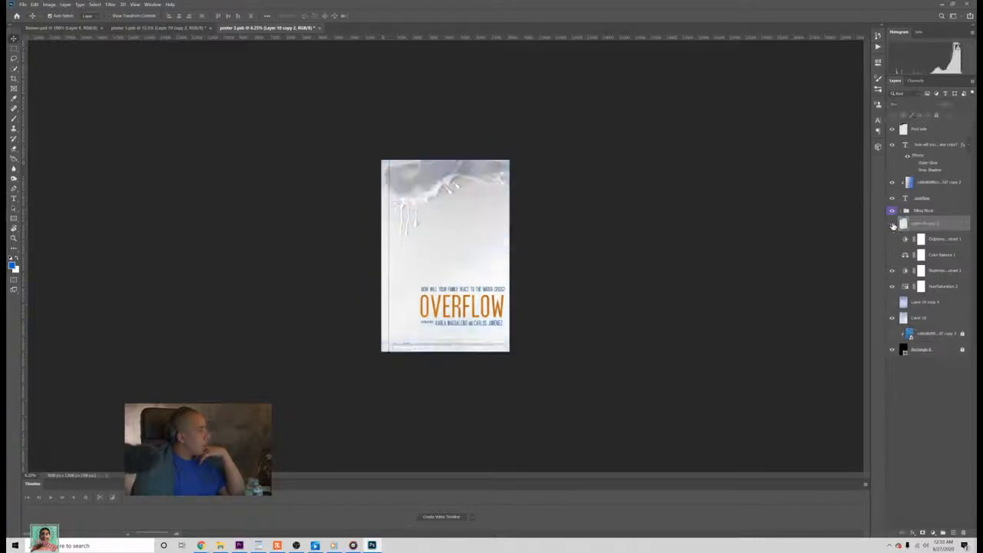
pyautogui.click(892, 224)
# Step: Refine Layer 10 copy 2's position, width and slight tilt so its drips line up with Layer 10, and apply the transform
pyautogui.moveTo(445, 197); pyautogui.dragTo(424, 188)
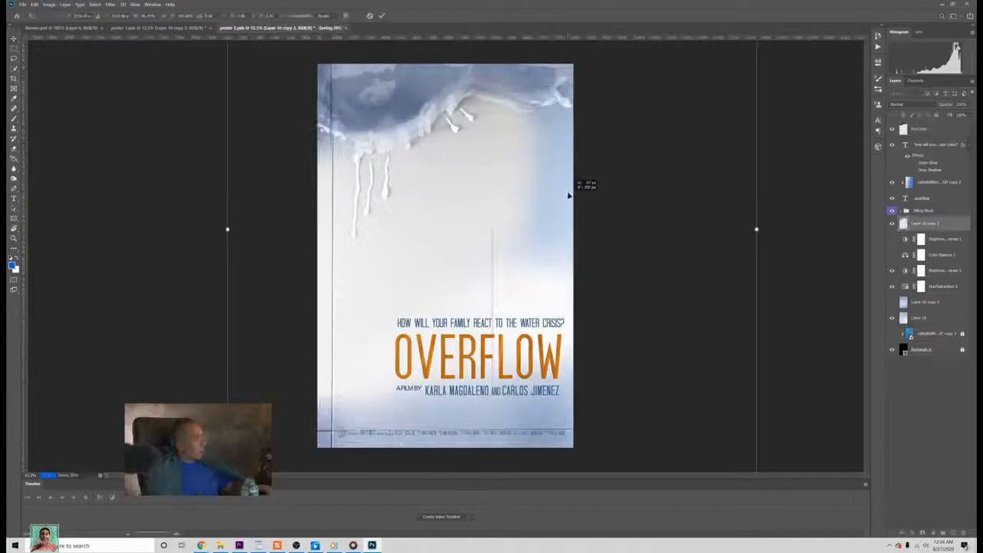
pyautogui.moveTo(568, 195); pyautogui.dragTo(571, 205)
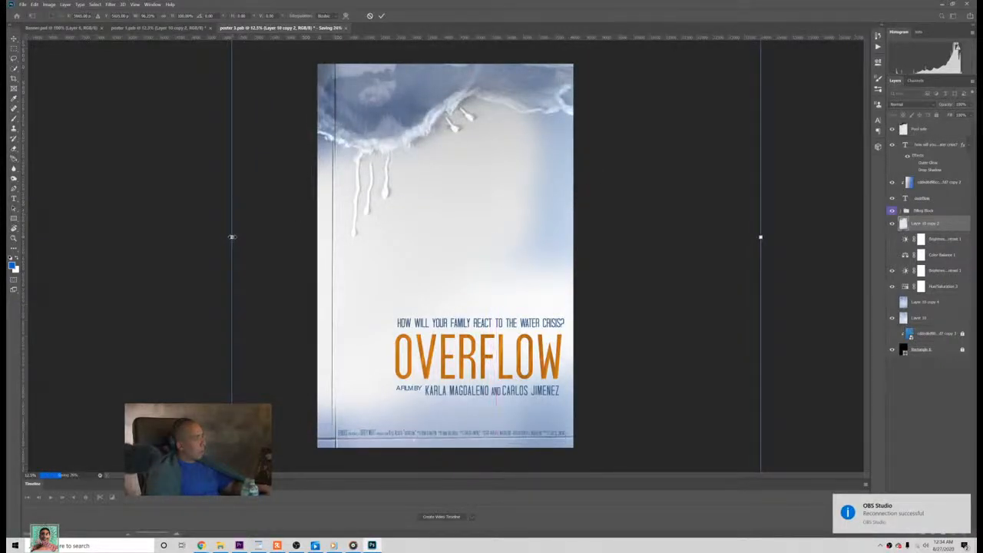
pyautogui.moveTo(231, 237)
pyautogui.mouseDown()
pyautogui.moveTo(223, 237)
pyautogui.moveTo(250, 238)
pyautogui.moveTo(228, 238)
pyautogui.mouseUp()
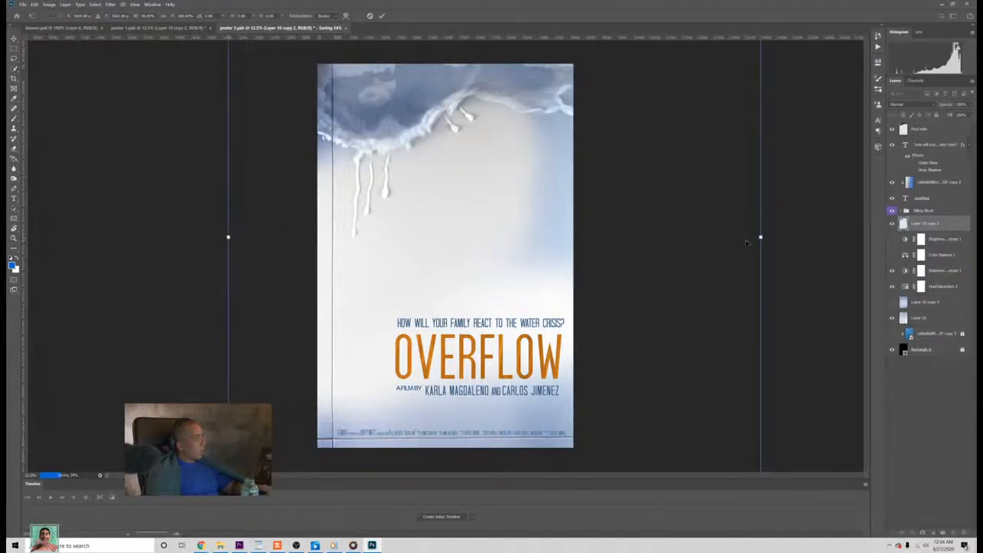
pyautogui.moveTo(760, 238)
pyautogui.mouseDown()
pyautogui.moveTo(556, 225)
pyautogui.moveTo(793, 235)
pyautogui.moveTo(751, 232)
pyautogui.mouseUp()
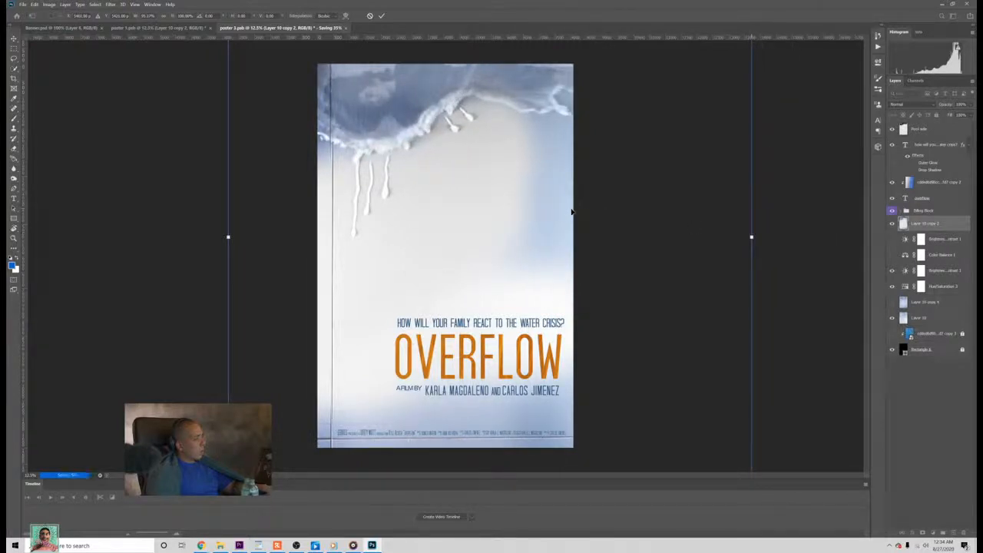
pyautogui.moveTo(571, 210); pyautogui.dragTo(571, 212)
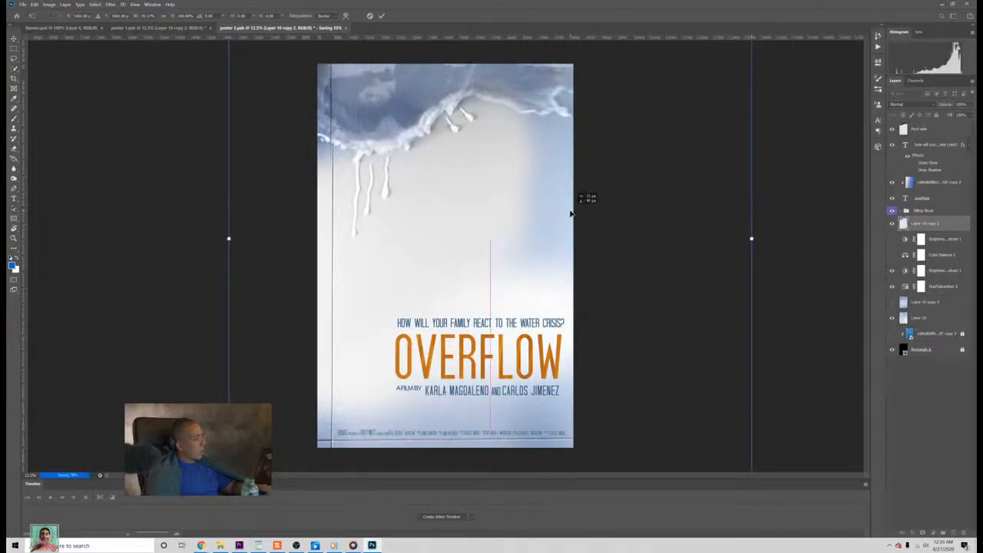
pyautogui.moveTo(570, 214); pyautogui.dragTo(571, 214)
pyautogui.moveTo(228, 238); pyautogui.dragTo(214, 236)
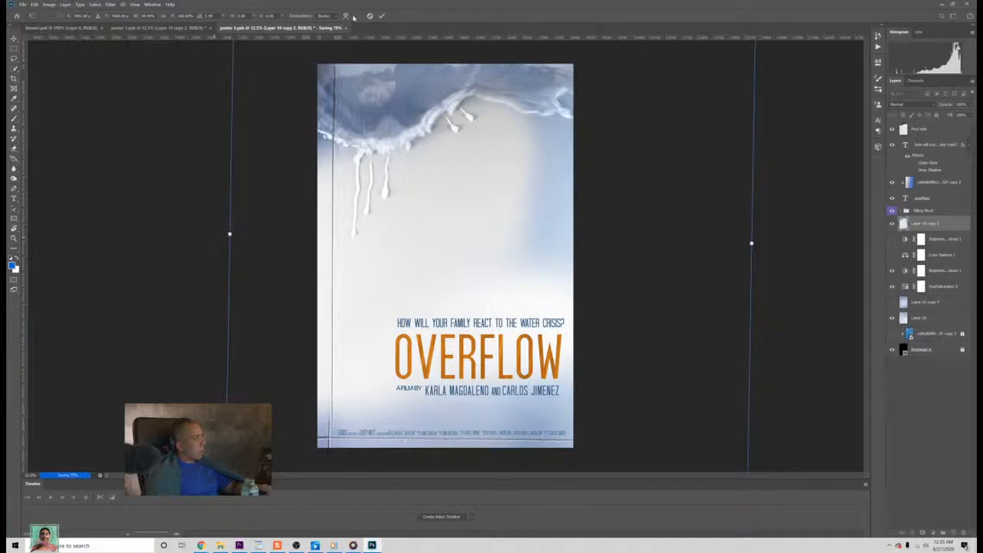
pyautogui.click(381, 17)
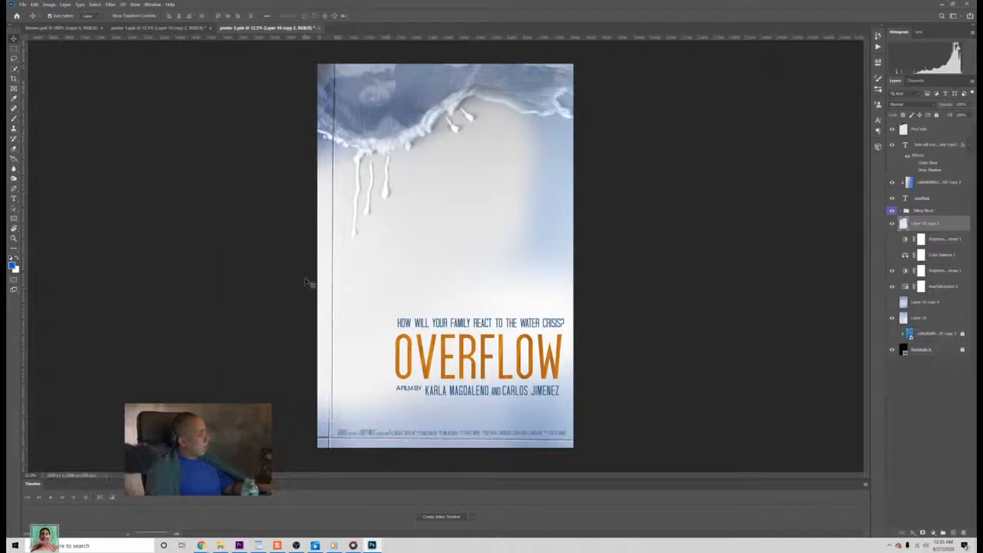
# Step: Transform Layer 10 copy 2 once more, slightly reducing its width and height to fit the pool edge, and apply it
pyautogui.hotkey('ctrl', 't')
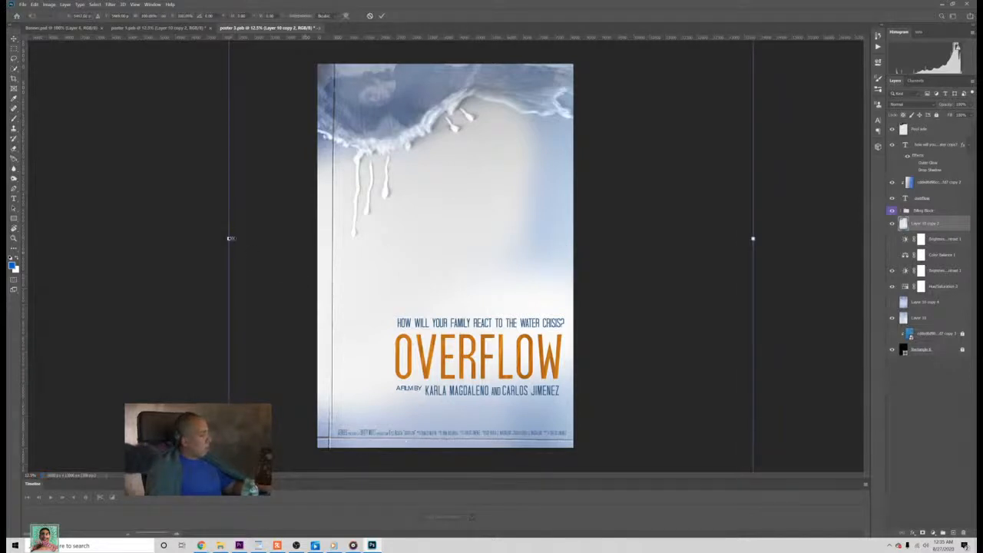
pyautogui.moveTo(227, 238); pyautogui.dragTo(232, 239)
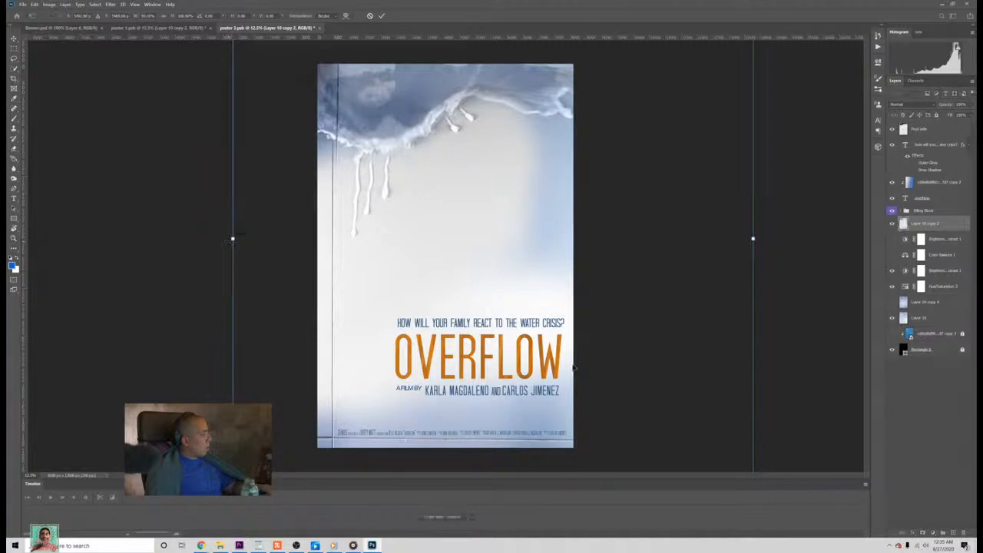
pyautogui.moveTo(775, 250); pyautogui.dragTo(772, 250)
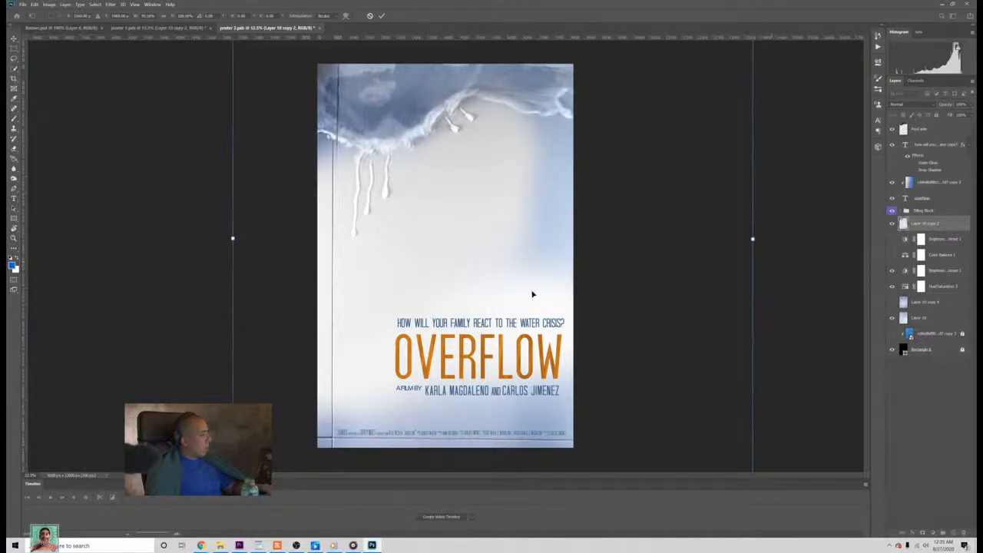
pyautogui.hotkey('ctrl', '-')
pyautogui.hotkey('ctrl', '-')
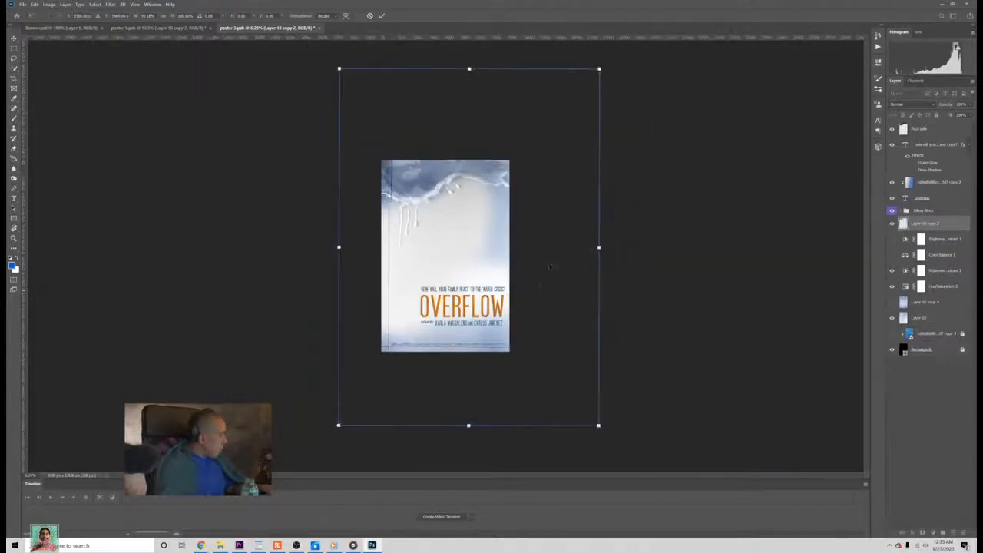
pyautogui.moveTo(468, 424); pyautogui.dragTo(474, 416)
pyautogui.press('Return')
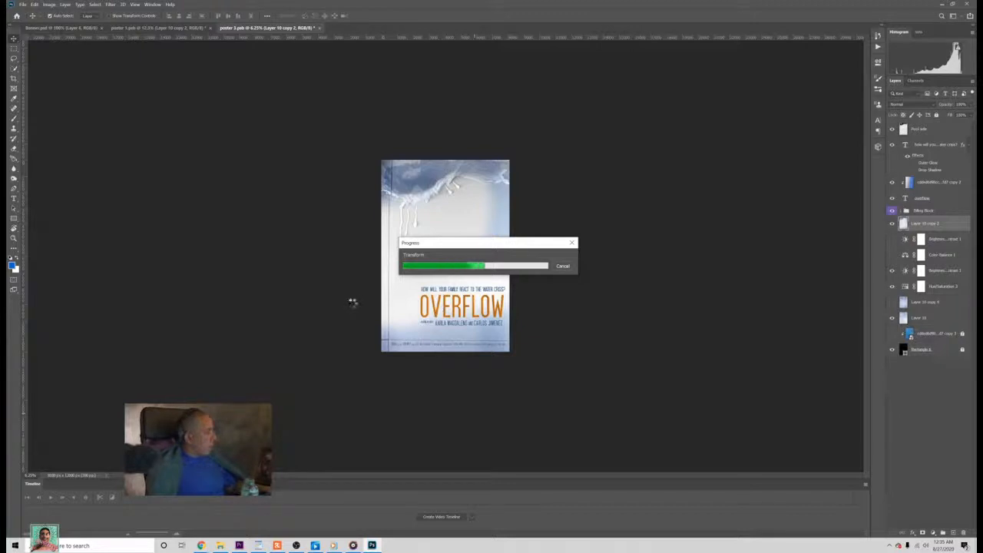
# Step: Erase the blue tint from the poster's lower area and right side on Layer 10 copy 2, using an enlarged soft eraser
pyautogui.press('b')
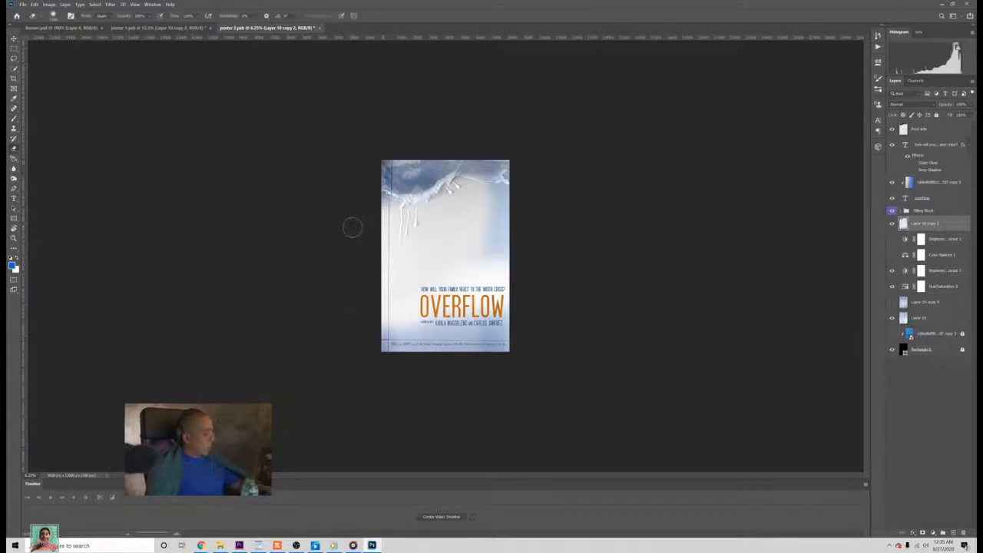
pyautogui.press(']')
pyautogui.press(']')
pyautogui.press(']')
pyautogui.press(']')
pyautogui.press(']')
pyautogui.press(']')
pyautogui.press(']')
pyautogui.press(']')
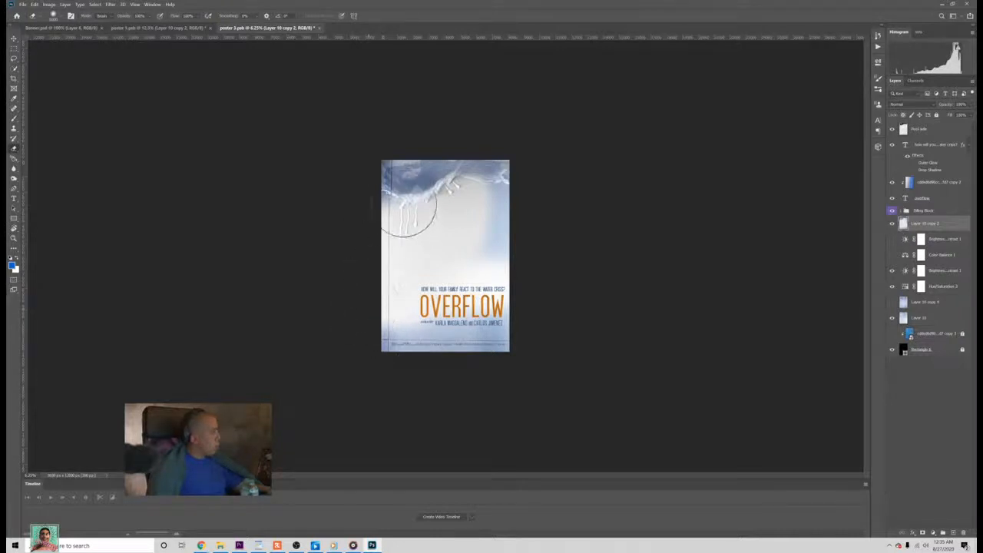
pyautogui.moveTo(361, 341)
pyautogui.mouseDown()
pyautogui.moveTo(560, 335)
pyautogui.moveTo(548, 347)
pyautogui.moveTo(438, 325)
pyautogui.moveTo(352, 328)
pyautogui.moveTo(486, 271)
pyautogui.moveTo(509, 251)
pyautogui.moveTo(489, 233)
pyautogui.moveTo(502, 222)
pyautogui.moveTo(517, 253)
pyautogui.mouseUp()
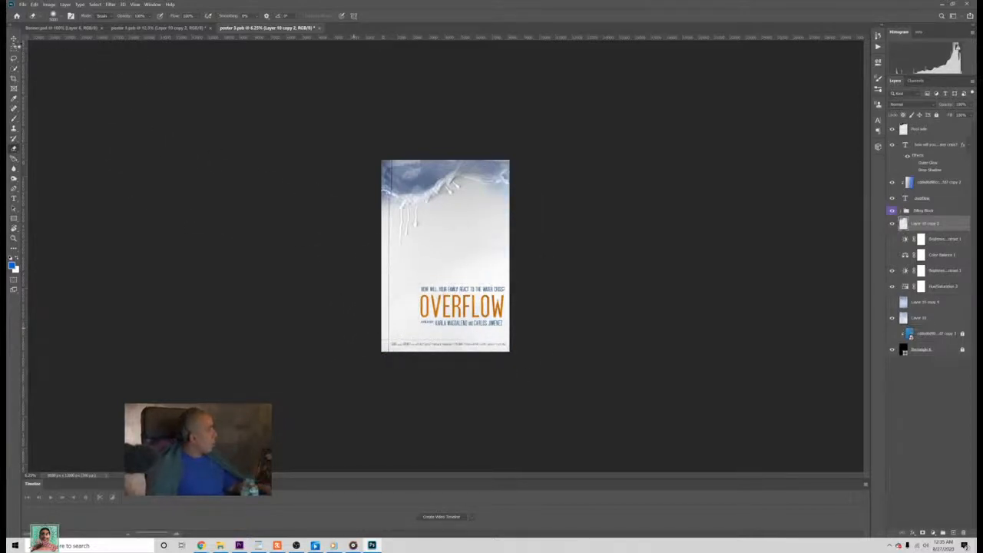
# Step: Transform Layer 10 copy 2 to shift it slightly left and down so its pool edge and drips match Layer 10, and apply it
pyautogui.click(15, 39)
pyautogui.keyDown('ctrl'); pyautogui.click(404, 175); pyautogui.keyUp('ctrl')
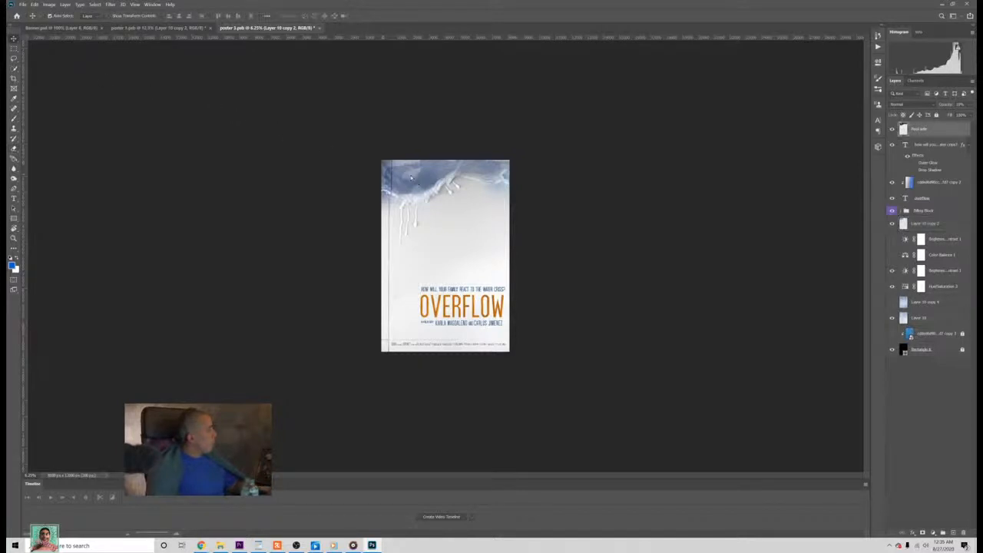
pyautogui.moveTo(406, 175); pyautogui.dragTo(408, 205)
pyautogui.click(925, 224)
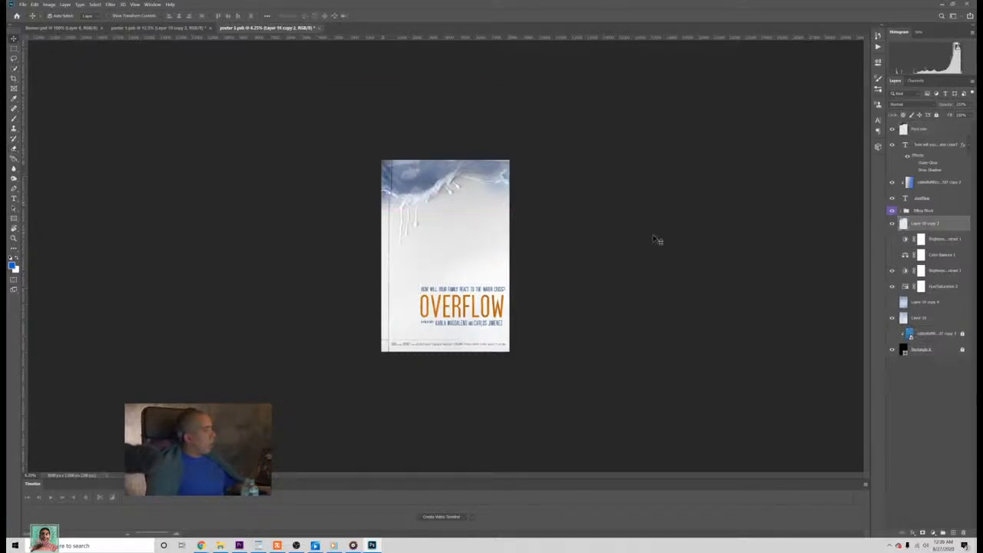
pyautogui.hotkey('ctrl', 't')
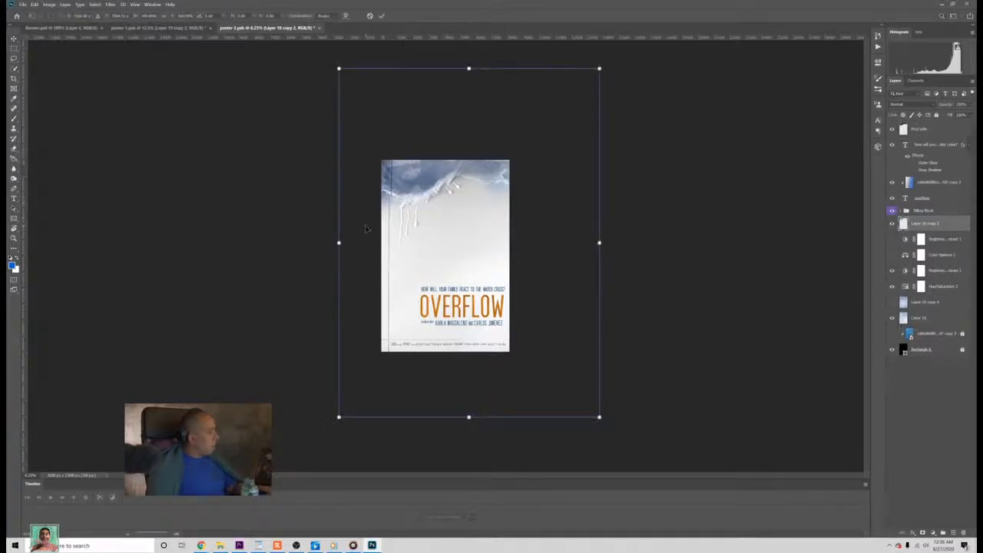
pyautogui.moveTo(425, 202); pyautogui.dragTo(423, 202)
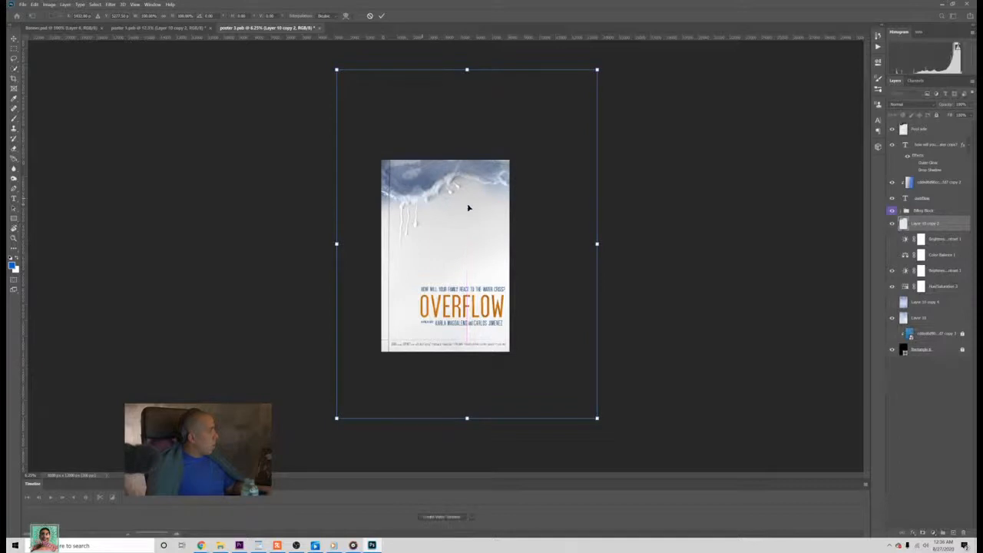
pyautogui.hotkey('ctrl', '+')
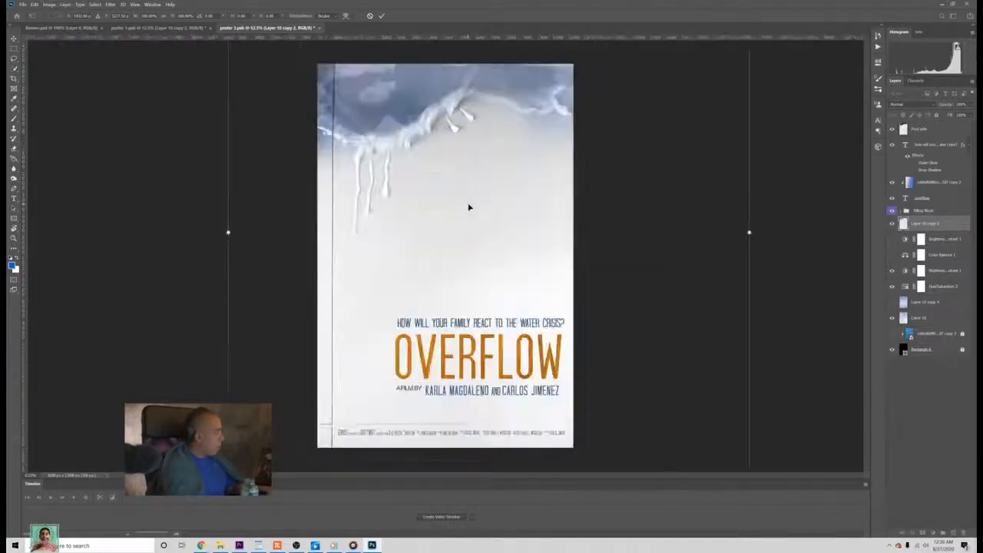
pyautogui.press('Return')
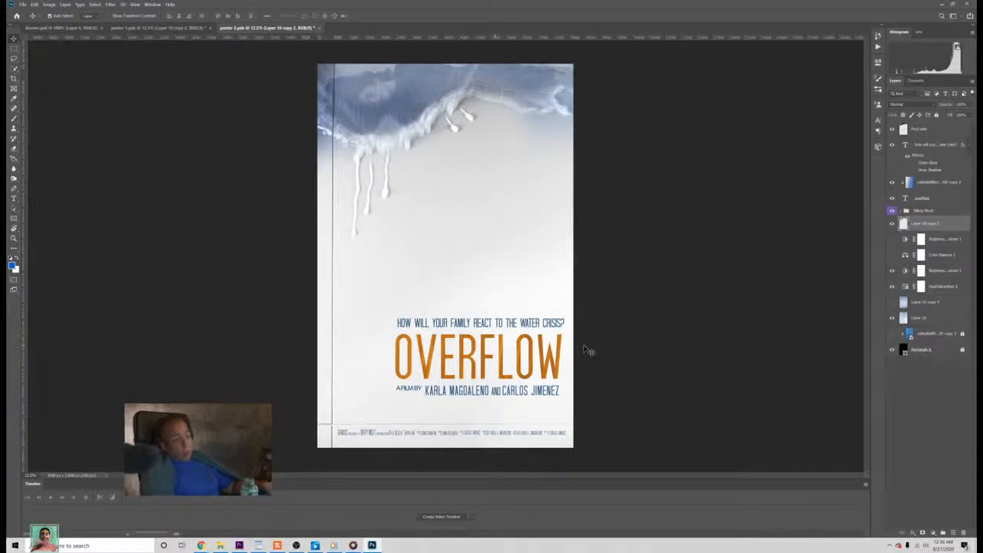
# Step: Show Layer 10 copy 4 briefly to compare the poster with and without it, and hide it again
pyautogui.hotkey('ctrl', 't')
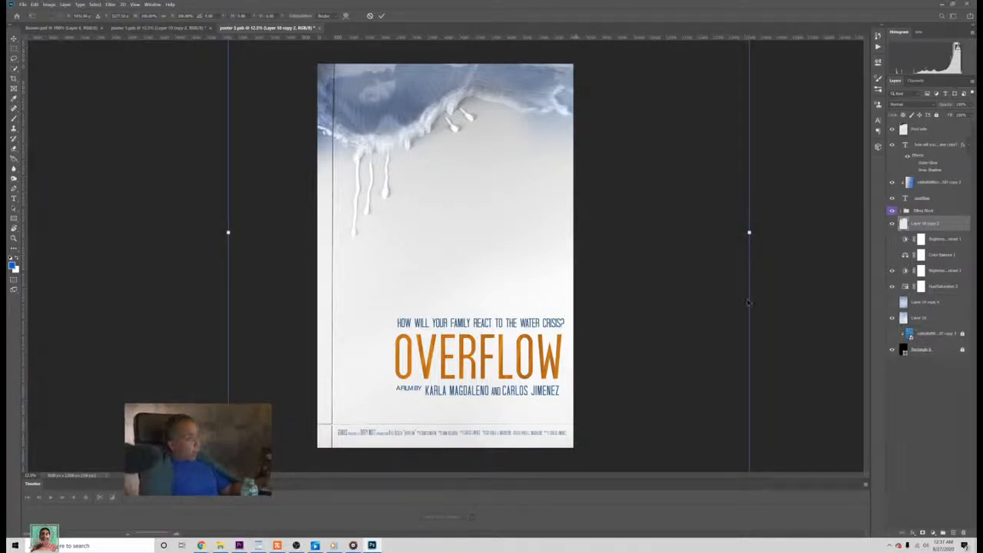
pyautogui.click(891, 304)
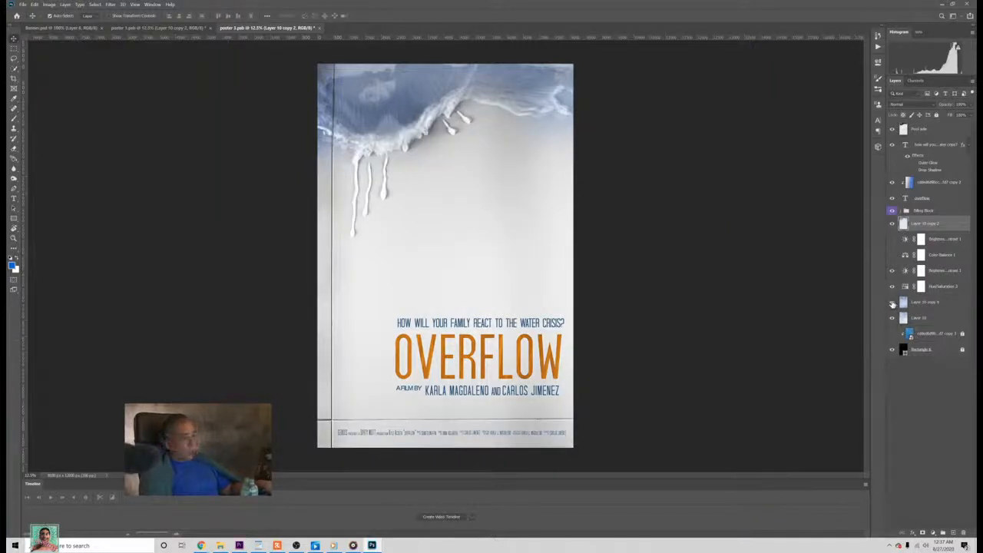
pyautogui.click(891, 303)
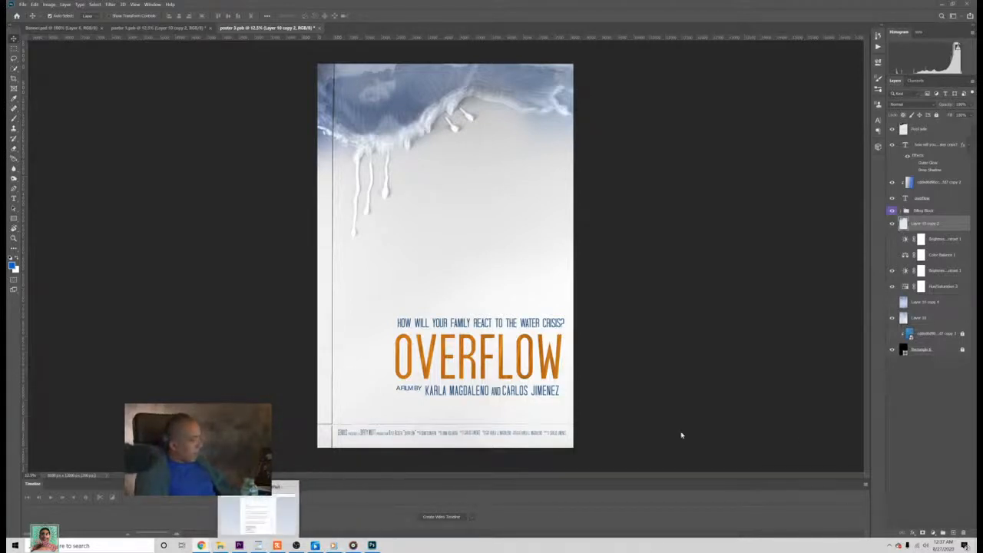
# Step: Minimize the Photoshop and Premiere Pro windows, open Zoom, start a new meeting and move its window beside the Zoom home window
pyautogui.click(940, 3)
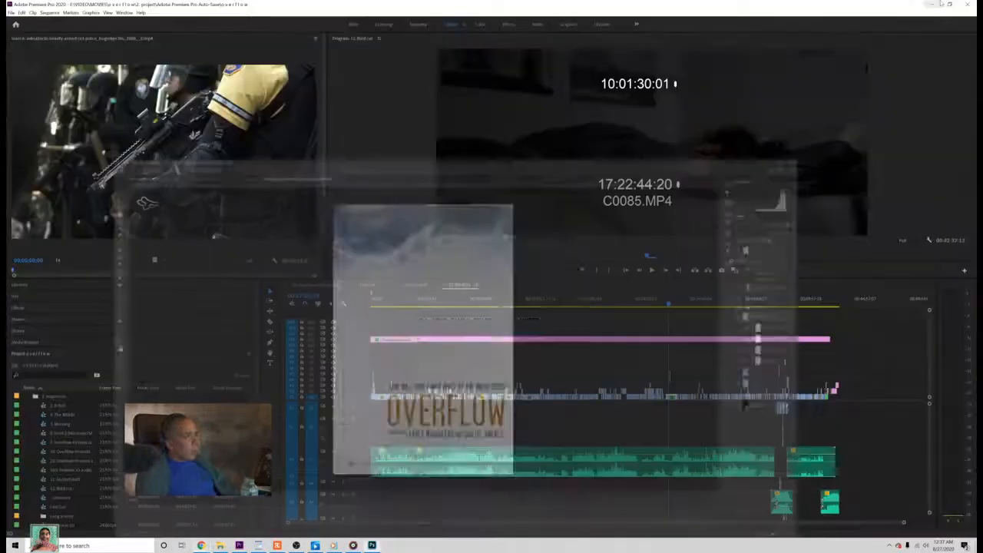
pyautogui.click(932, 3)
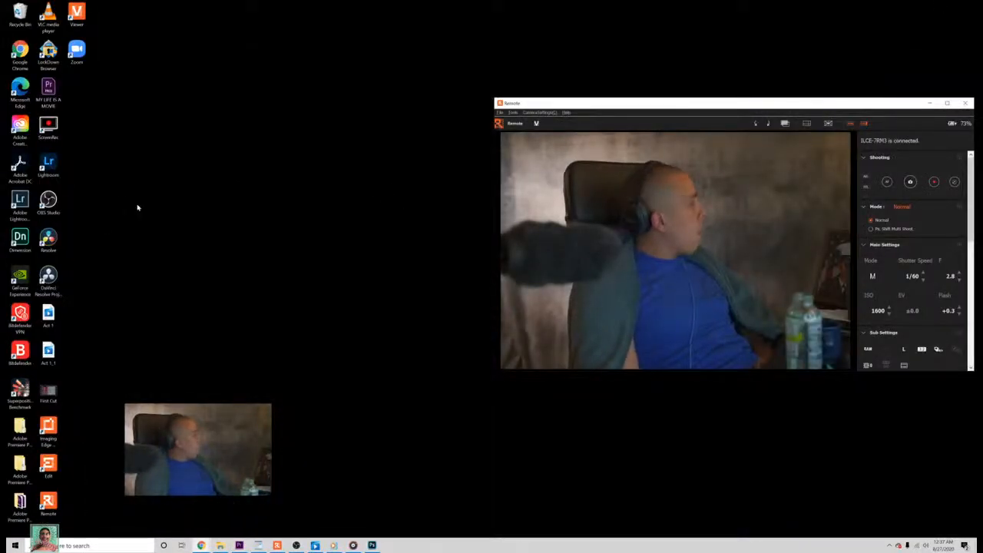
pyautogui.doubleClick(76, 51)
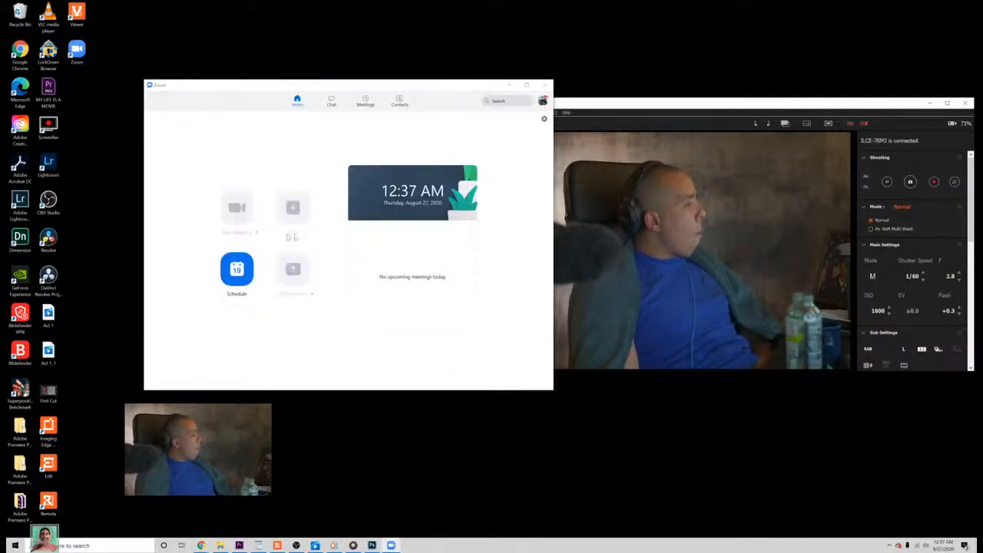
pyautogui.moveTo(975, 56); pyautogui.dragTo(667, 67)
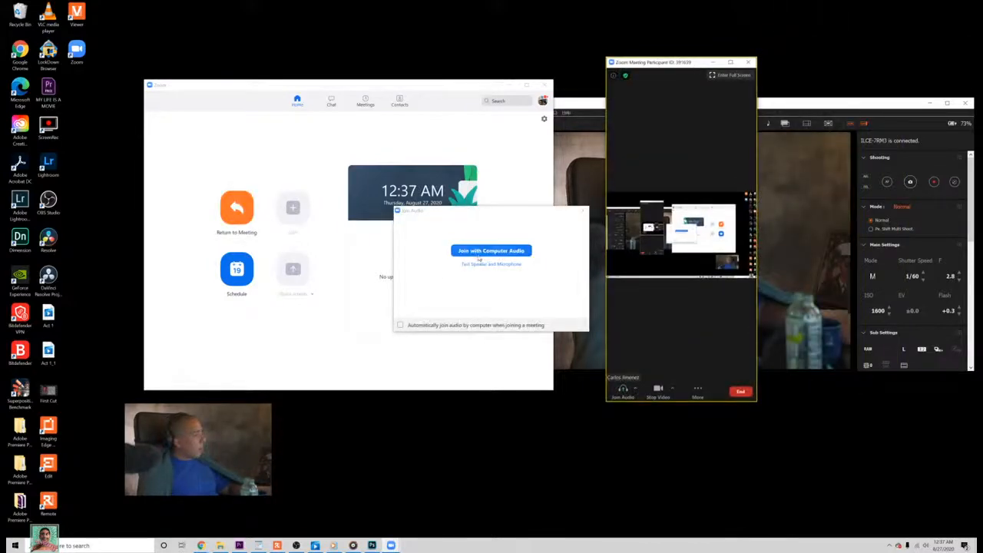